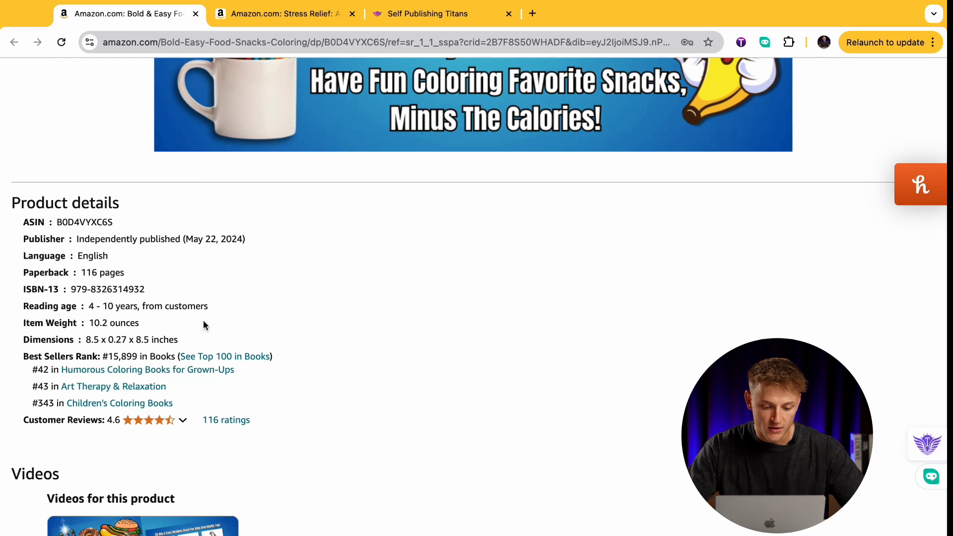
# Switch to the KDP BSR Sales Calculator and enter 15899 as the best seller rank for amazon.com.
pyautogui.click(432, 17)
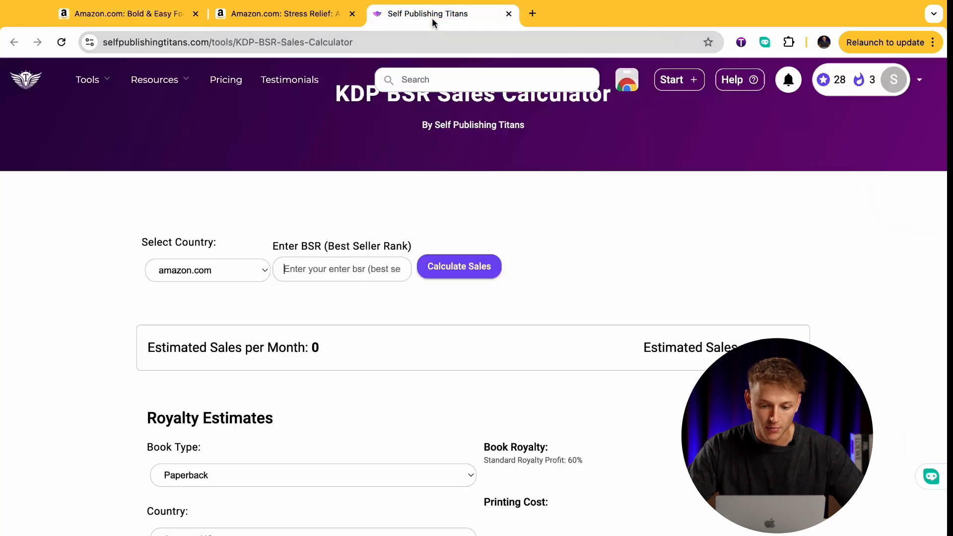
pyautogui.click(336, 274)
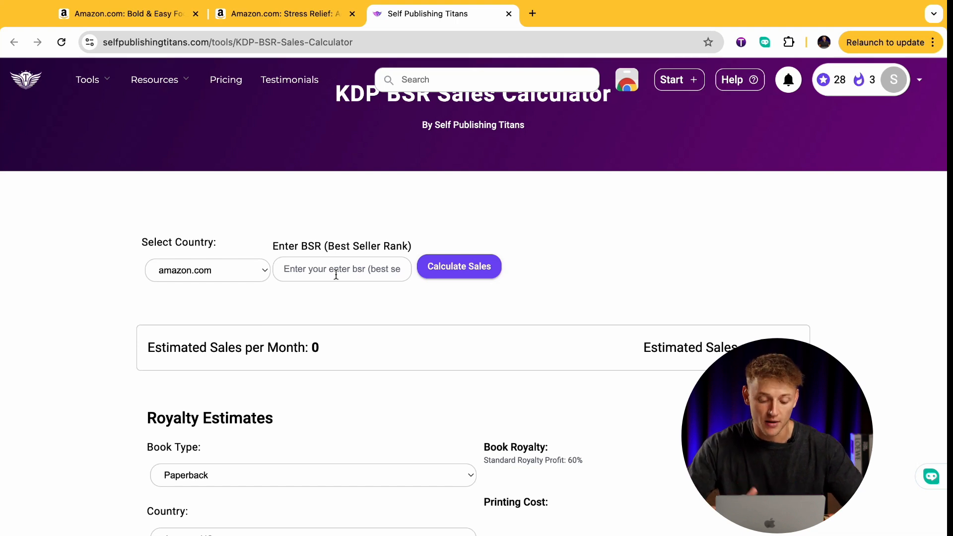
pyautogui.write('15899')
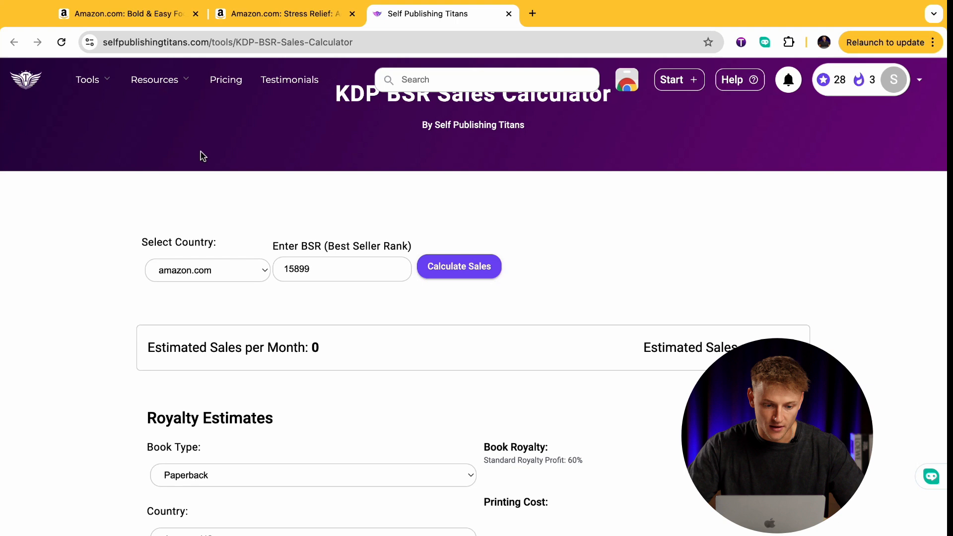
# Check the Food & Snacks listing, and set the calculator's book price to 6.99 and number of pages to 116.
pyautogui.press('super+1')
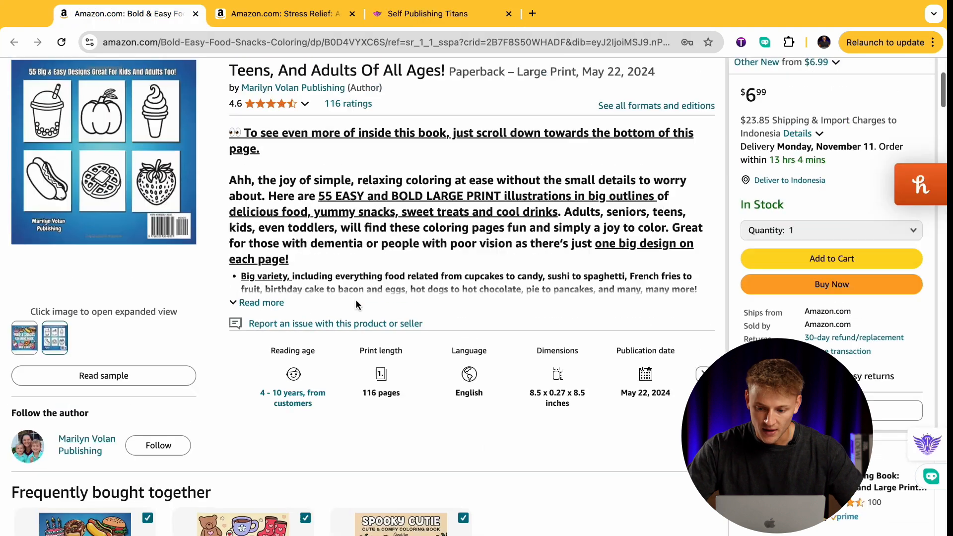
pyautogui.click(412, 14)
pyautogui.scroll(-5, 351, 323)
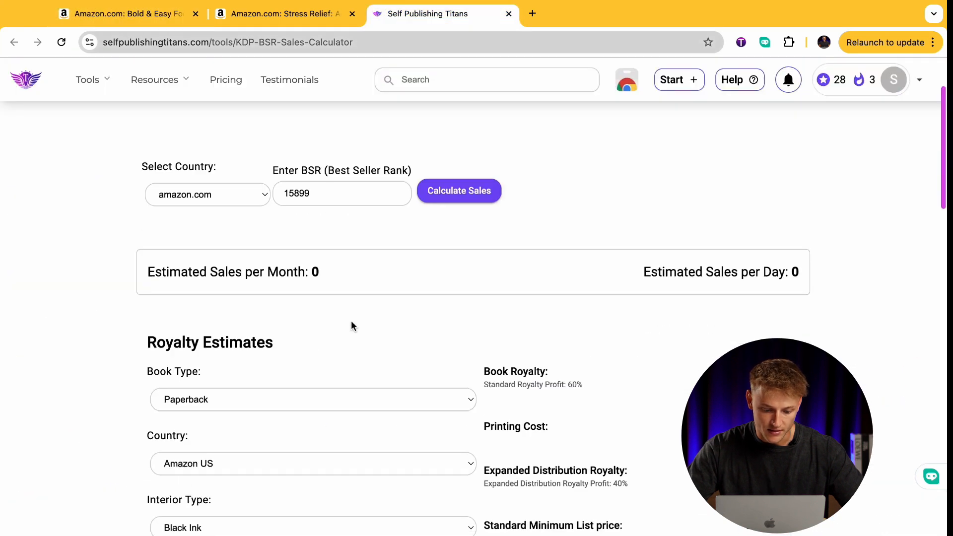
pyautogui.doubleClick(216, 512)
pyautogui.write('6.99')
pyautogui.click(227, 448)
pyautogui.press('BackSpace')
pyautogui.press('BackSpace')
pyautogui.write('16')
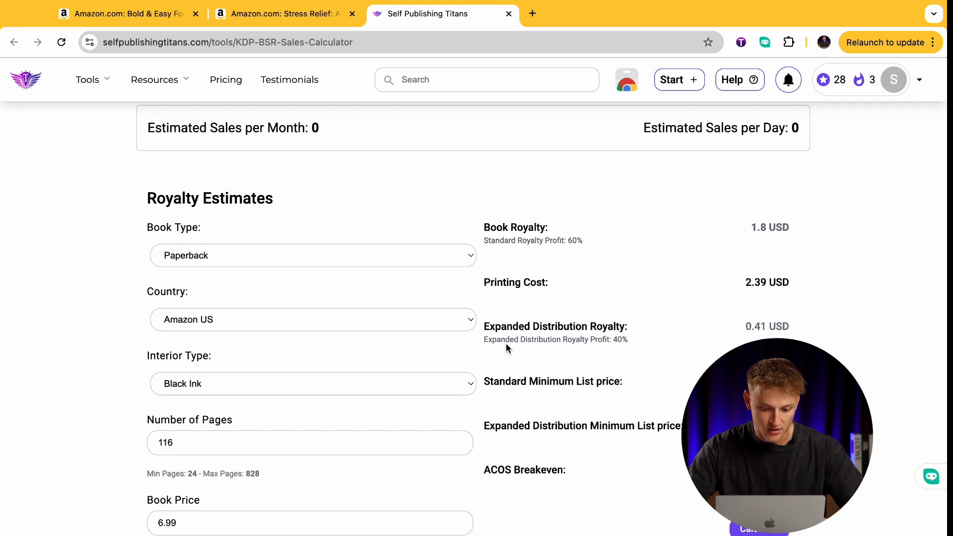
# Calculate the royalty estimates and the estimated sales for the Food & Snacks book.
pyautogui.click(760, 528)
pyautogui.scroll(5, 760, 521)
pyautogui.click(486, 318)
pyautogui.scroll(-2, 689, 337)
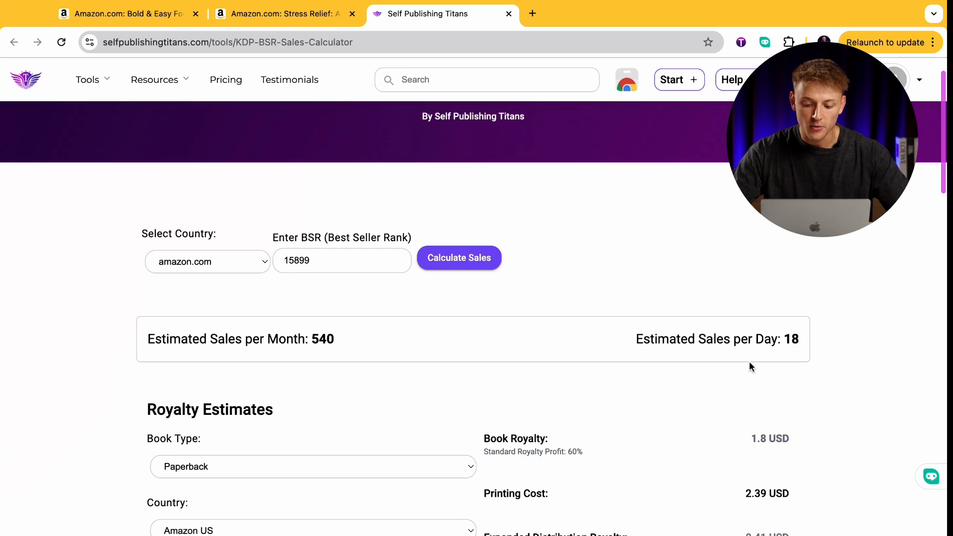
# Examine the estimated sales per day, sales per month and total book royalty for the Food & Snacks book.
pyautogui.moveTo(784, 335); pyautogui.dragTo(806, 341)
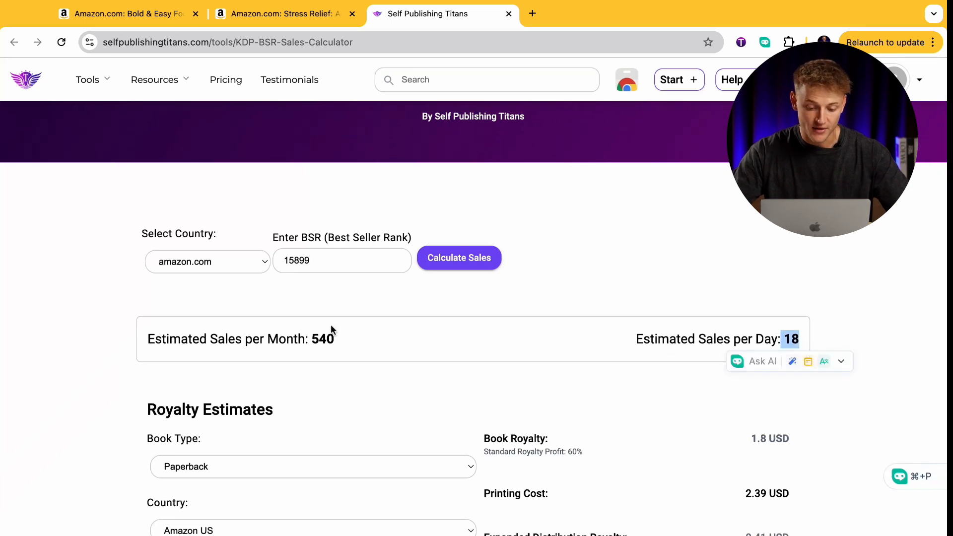
pyautogui.moveTo(309, 339); pyautogui.dragTo(336, 340)
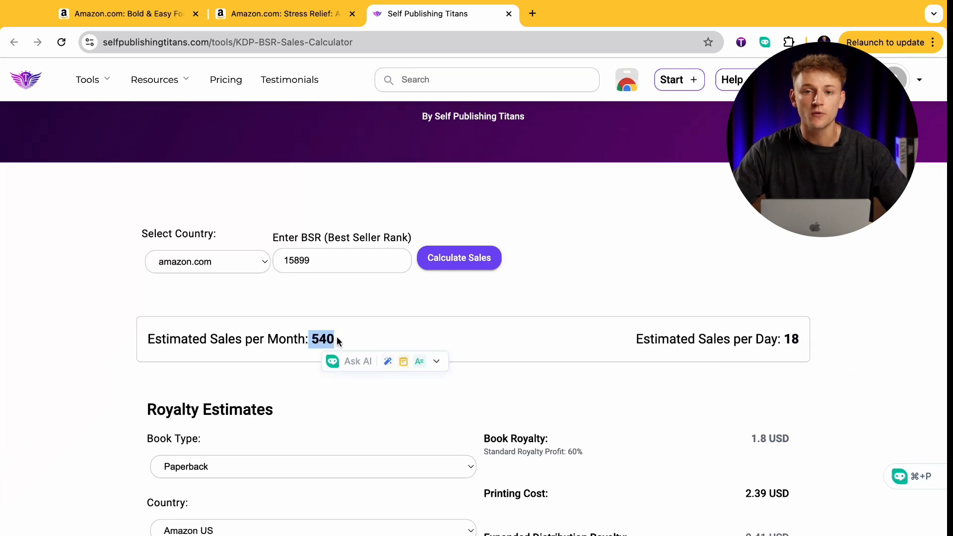
pyautogui.click(415, 340)
pyautogui.scroll(-10, 414, 341)
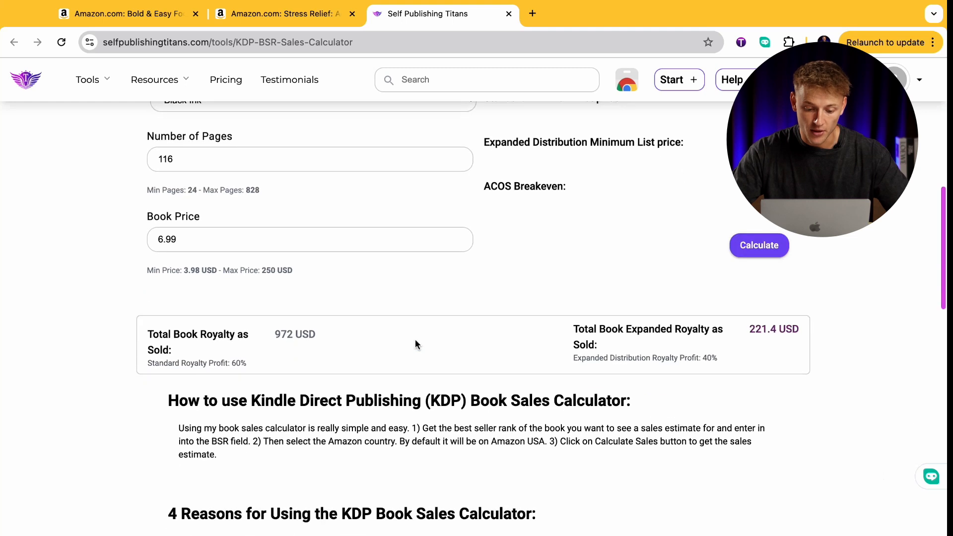
pyautogui.scroll(-10, 388, 297)
pyautogui.scroll(11, 388, 296)
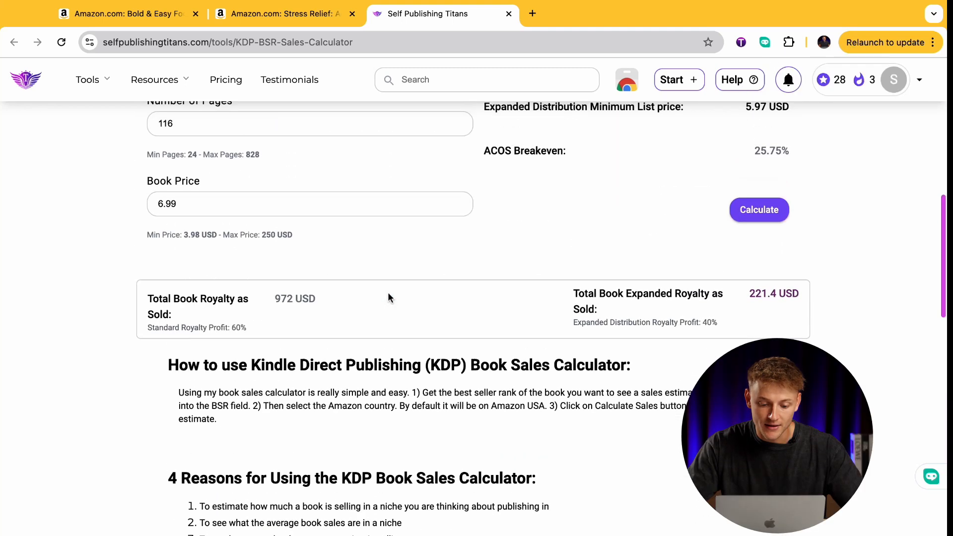
pyautogui.moveTo(274, 300); pyautogui.dragTo(311, 300)
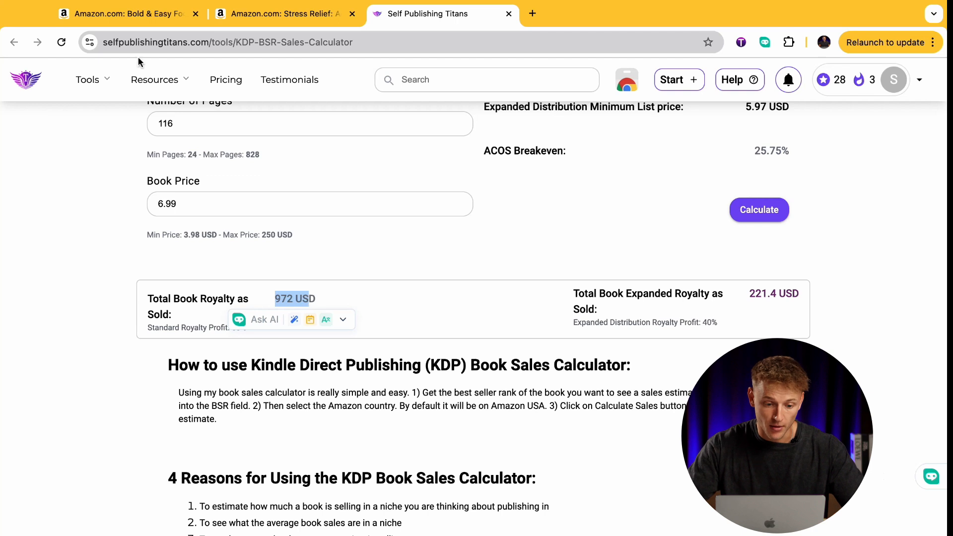
# Open the Stress Relief coloring book listing, dismiss the price-comparison popup, and examine its back cover and best seller rank.
pyautogui.click(143, 16)
pyautogui.scroll(1, 347, 256)
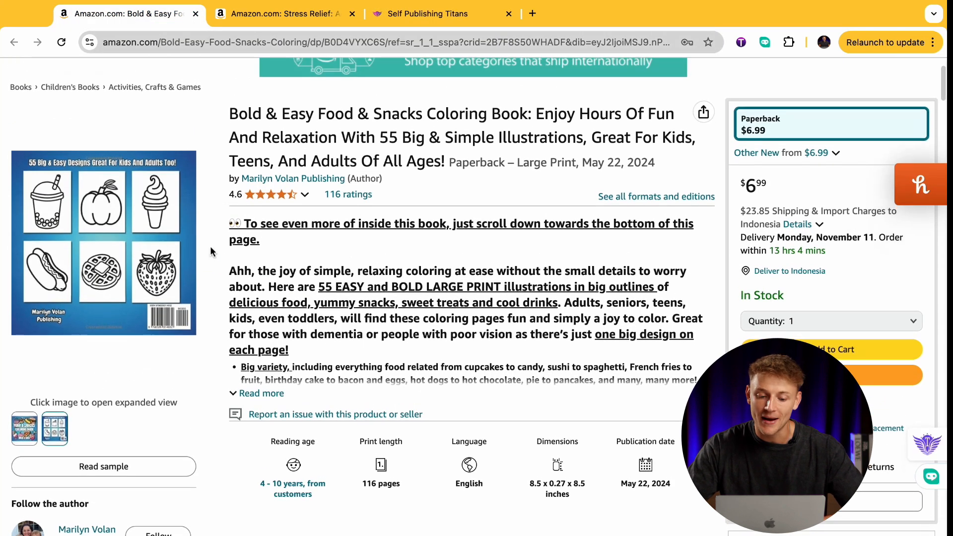
pyautogui.click(278, 13)
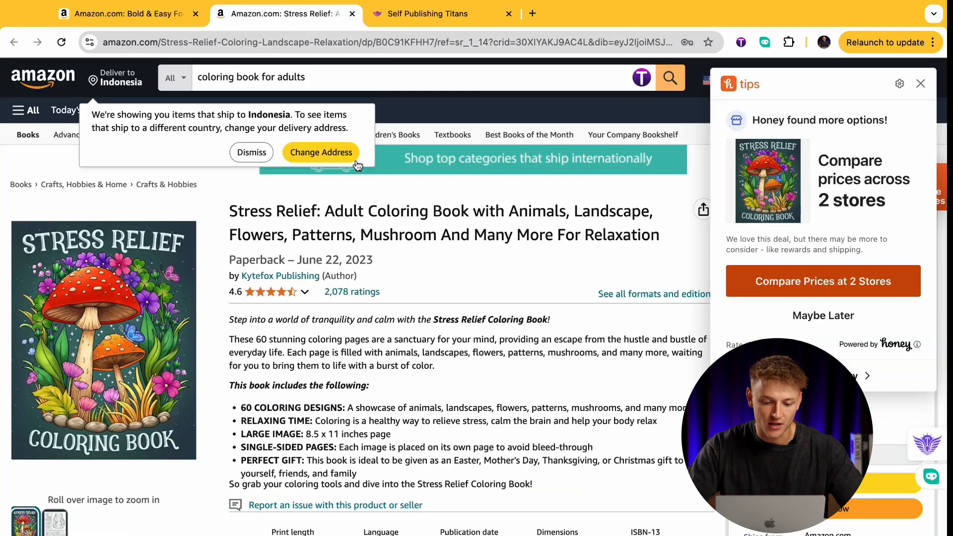
pyautogui.click(922, 83)
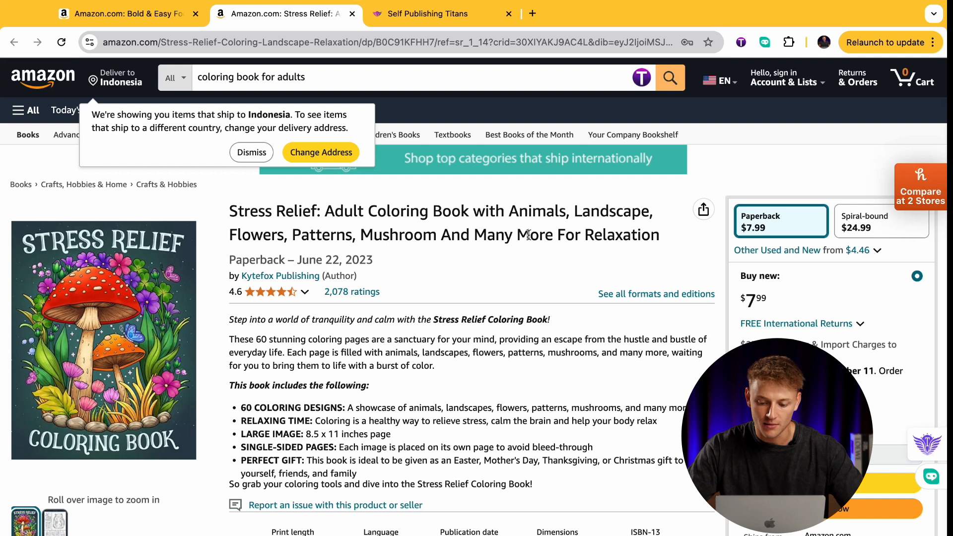
pyautogui.moveTo(60, 523)
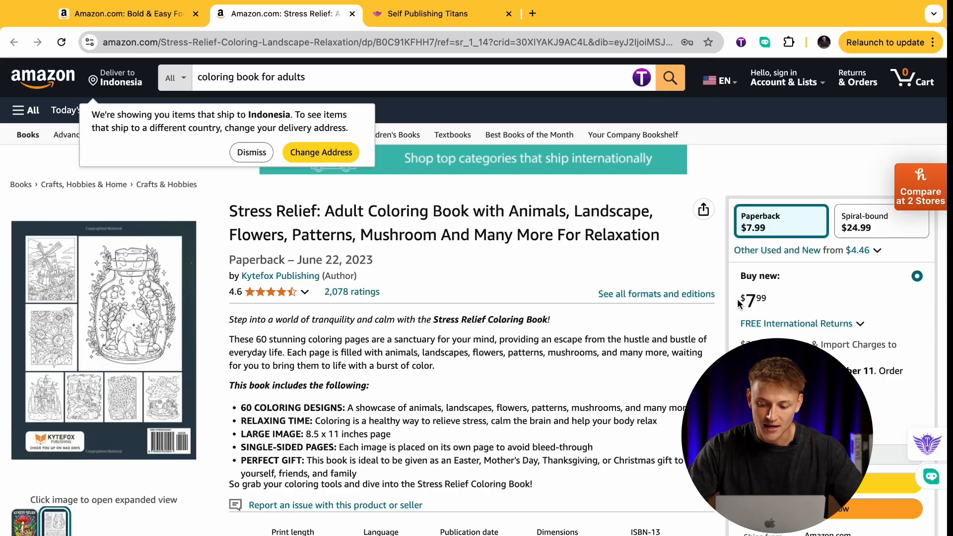
pyautogui.scroll(-20, 457, 325)
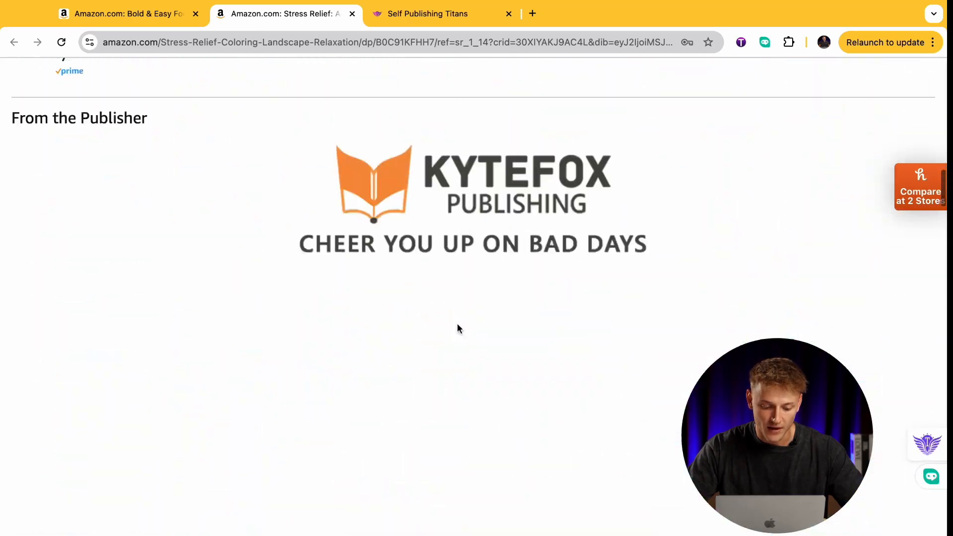
pyautogui.scroll(4, 456, 327)
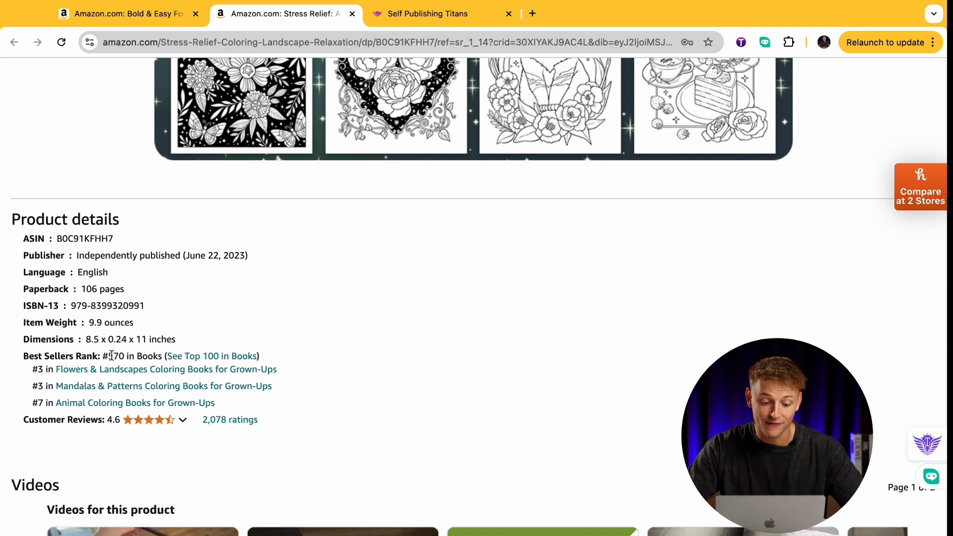
pyautogui.moveTo(117, 356); pyautogui.dragTo(124, 357)
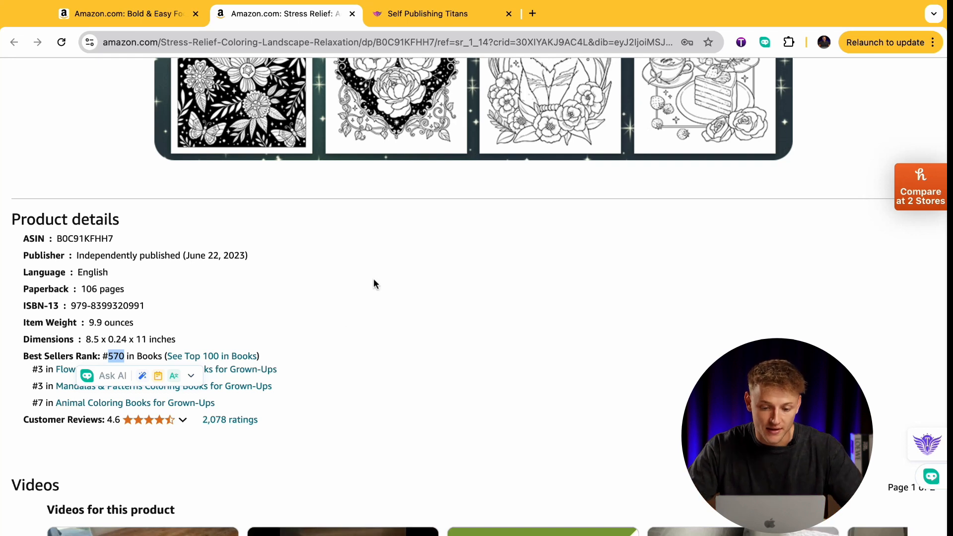
# Set the calculator's book price to 7.99 and its number of pages to 106, matching the Stress Relief listing.
pyautogui.click(418, 23)
pyautogui.scroll(2, 355, 287)
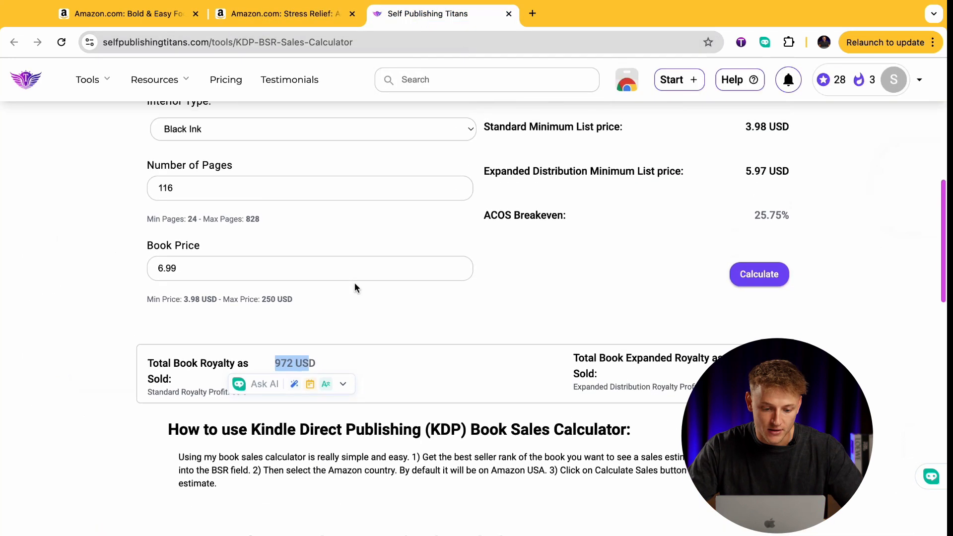
pyautogui.click(295, 283)
pyautogui.press('super+a')
pyautogui.write('7.')
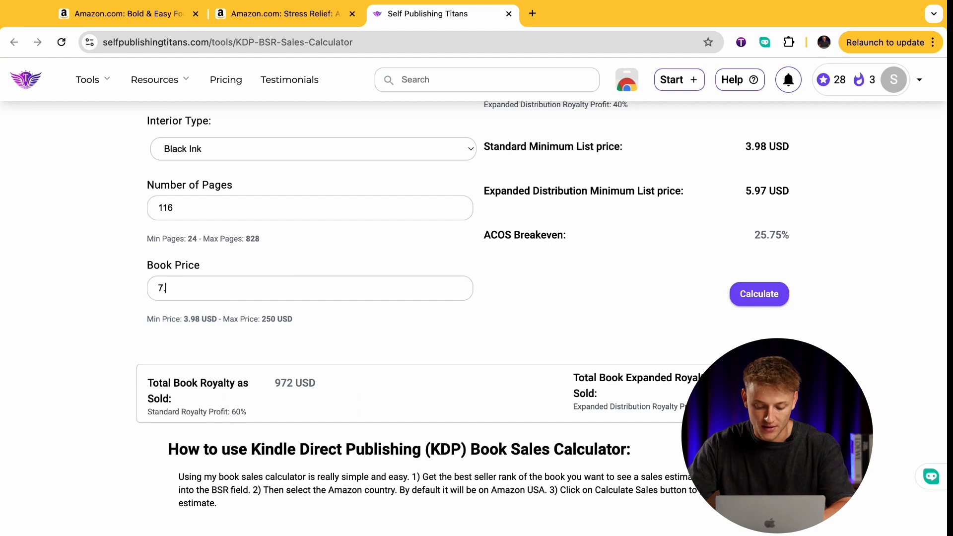
pyautogui.click(281, 14)
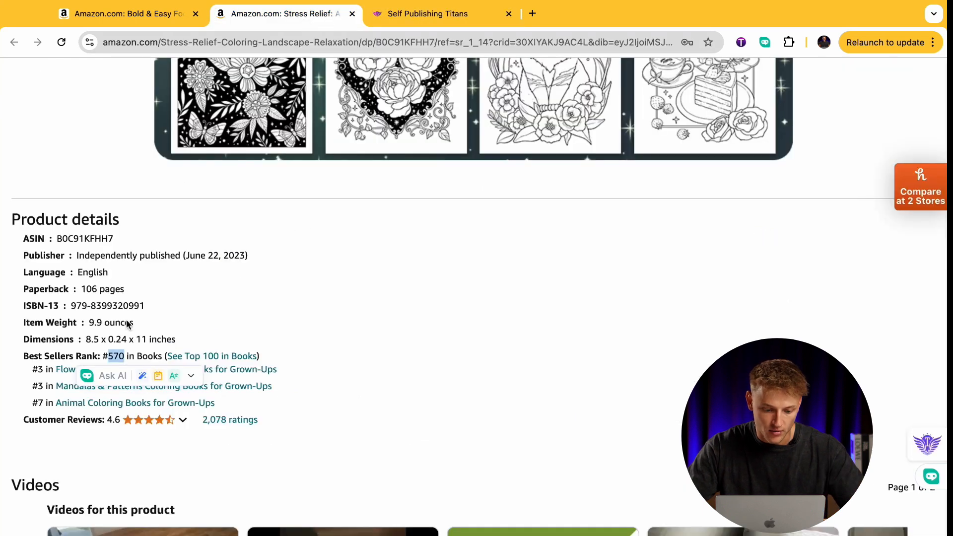
pyautogui.click(442, 20)
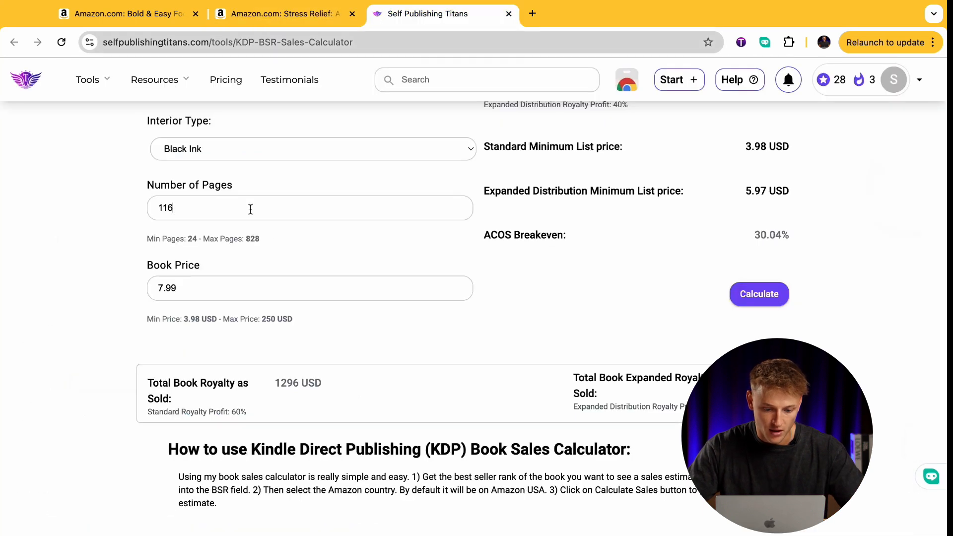
pyautogui.write('106')
# Replace the calculator's best seller rank with 570 from the Stress Relief listing and calculate the sales.
pyautogui.scroll(3, 427, 257)
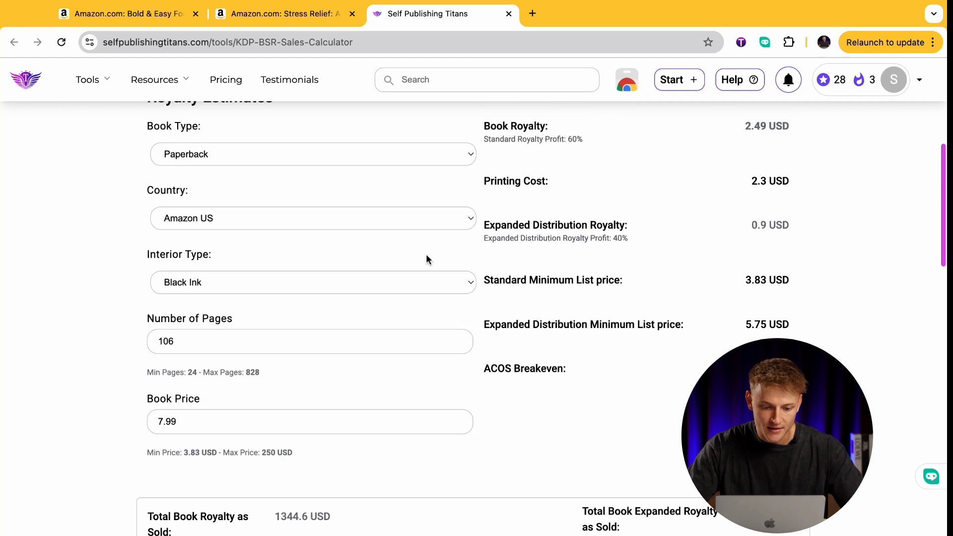
pyautogui.scroll(1, 352, 224)
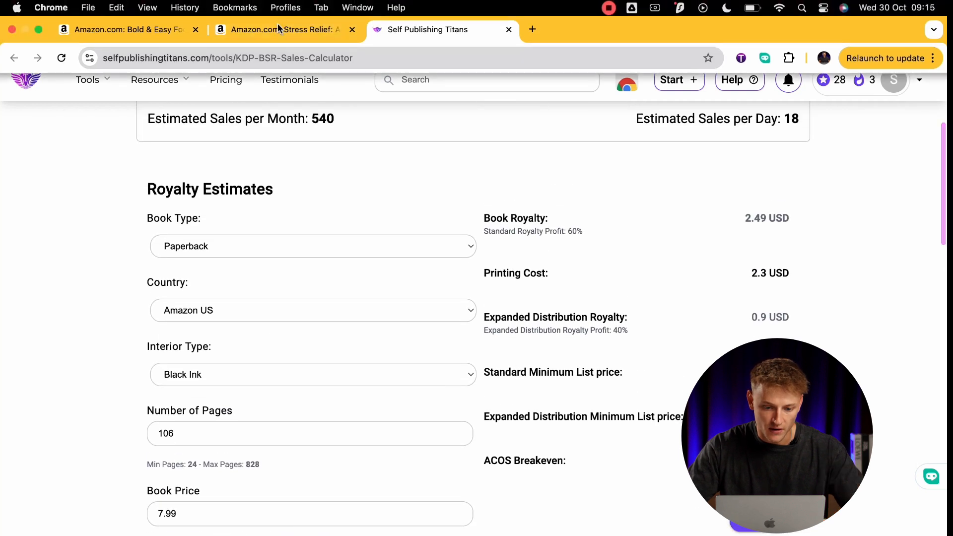
pyautogui.click(281, 28)
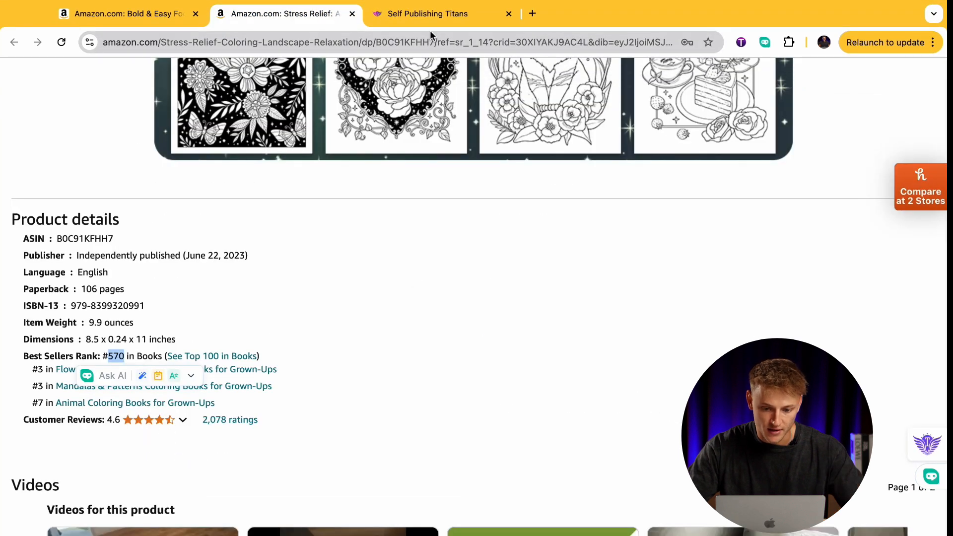
pyautogui.click(427, 15)
pyautogui.scroll(3, 395, 94)
pyautogui.doubleClick(325, 157)
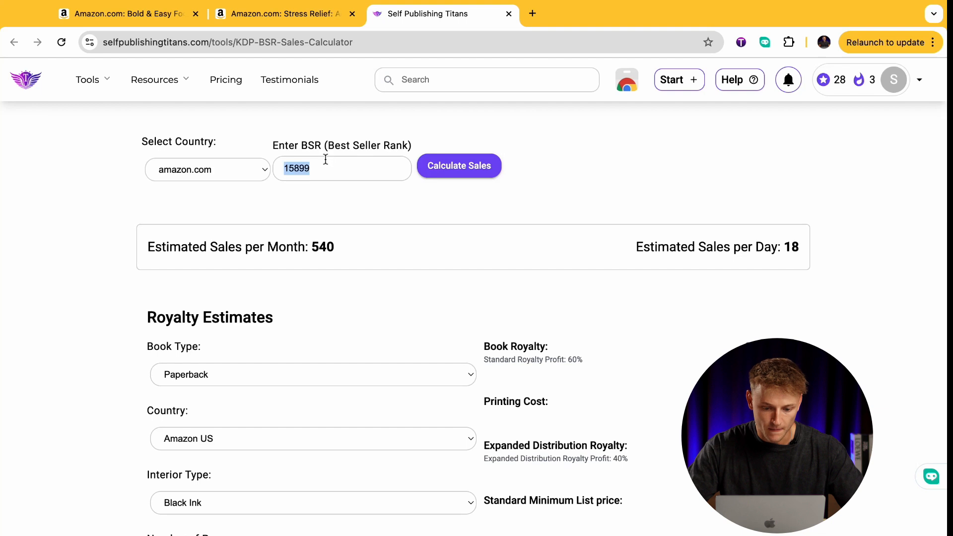
pyautogui.write('570')
pyautogui.click(476, 171)
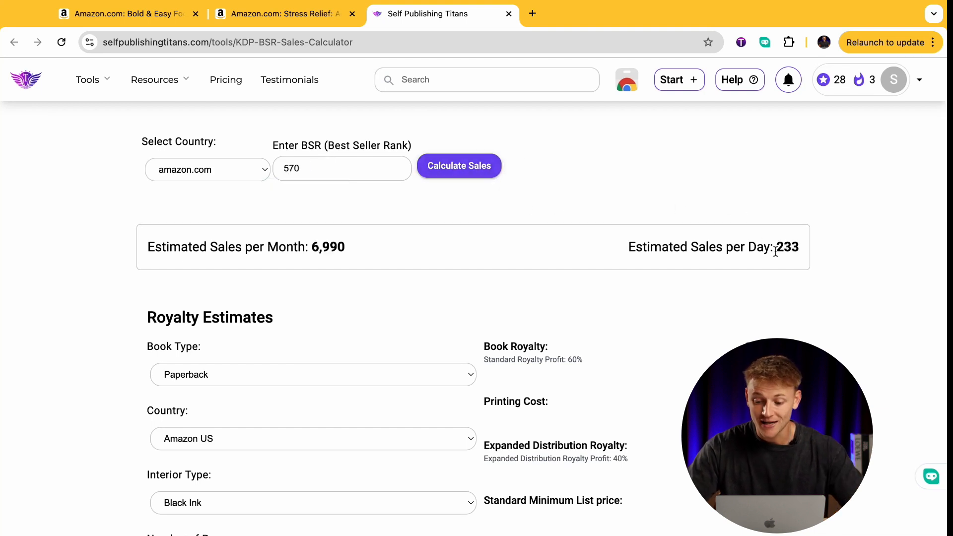
# Examine the Stress Relief book's estimated daily sales, monthly sales and total book royalty.
pyautogui.moveTo(775, 252); pyautogui.dragTo(799, 253)
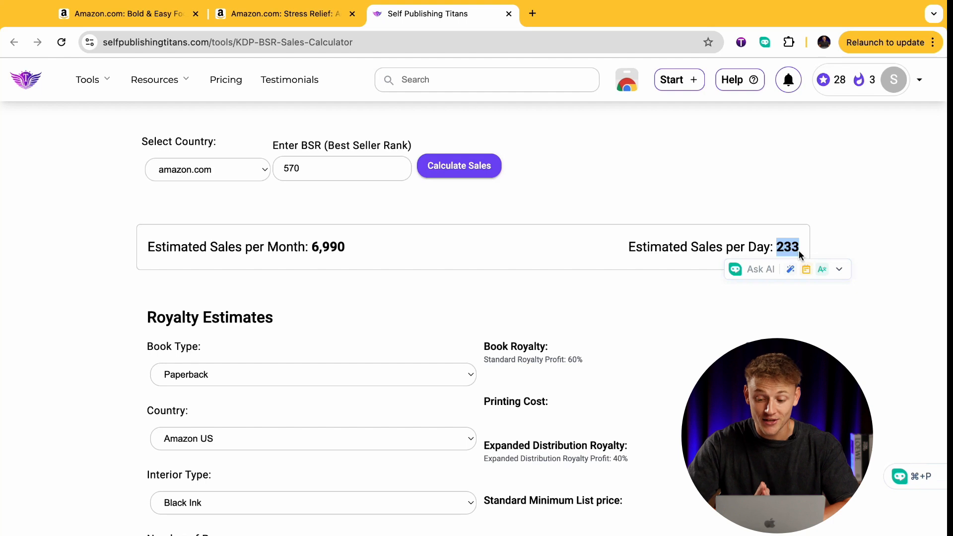
pyautogui.moveTo(344, 243); pyautogui.dragTo(312, 263)
pyautogui.click(482, 238)
pyautogui.scroll(-8, 484, 239)
pyautogui.scroll(-3, 483, 239)
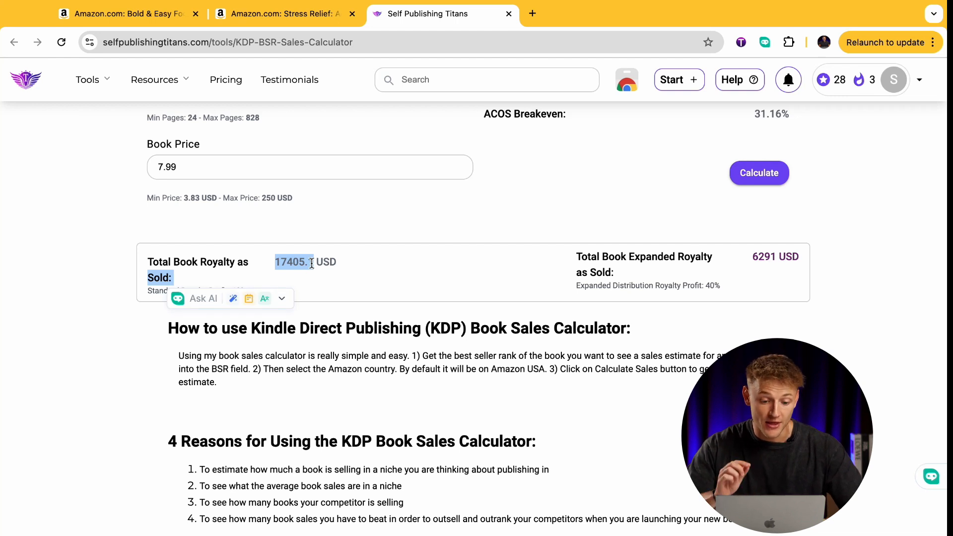
pyautogui.click(425, 240)
pyautogui.click(294, 18)
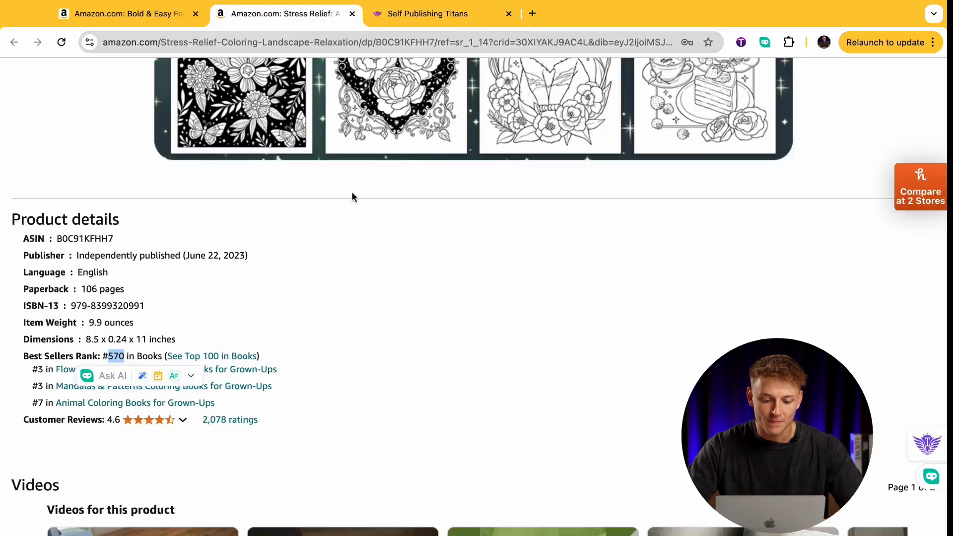
pyautogui.scroll(15, 417, 363)
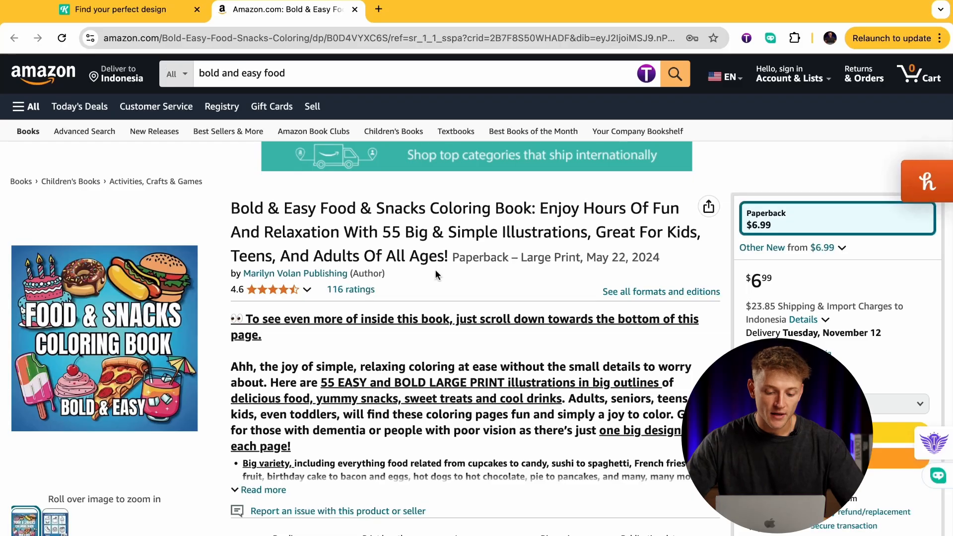
# Preview the back cover image on the Food & Snacks Coloring Book listing and open the expanded image view.
pyautogui.scroll(-1, 434, 269)
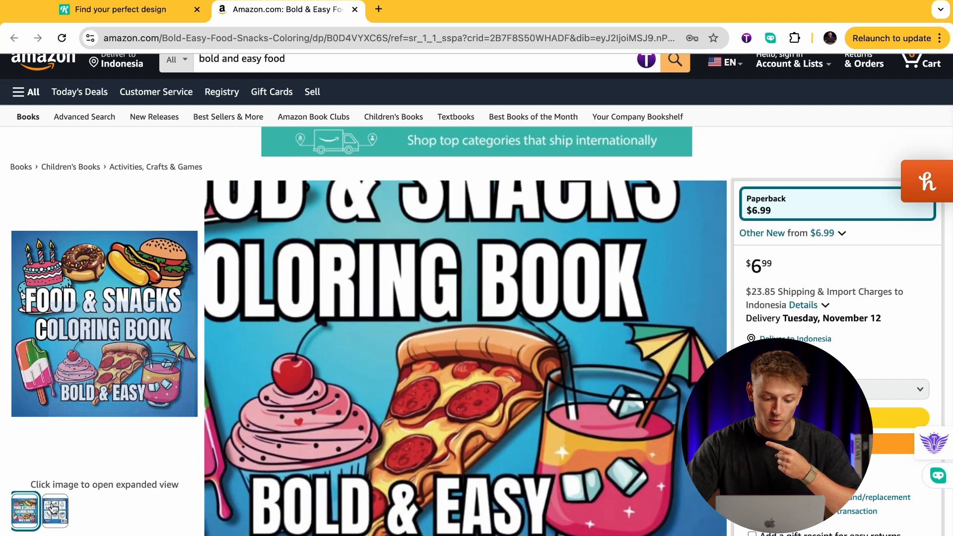
pyautogui.click(52, 516)
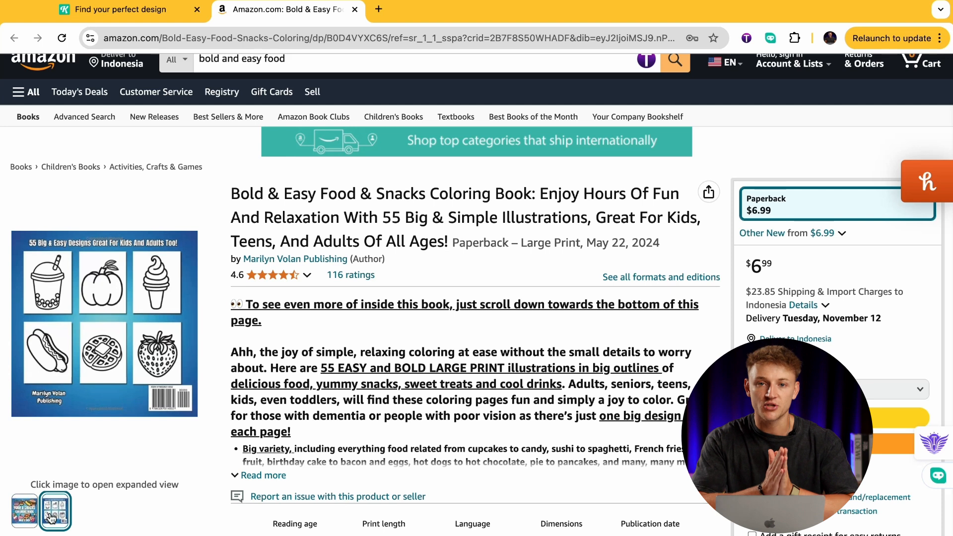
pyautogui.click(53, 516)
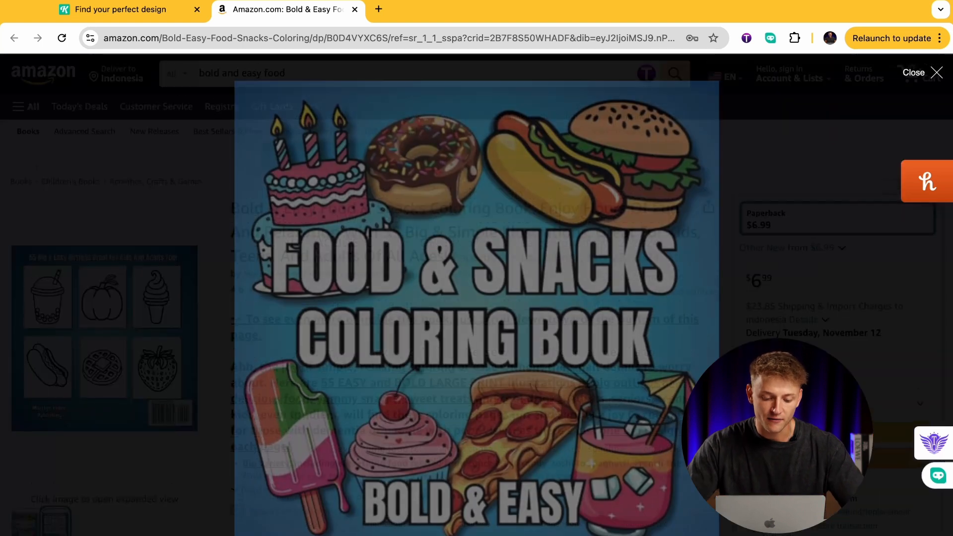
# Look through the sample pages of the Food & Snacks Coloring Book and close the preview.
pyautogui.scroll(-10, 489, 281)
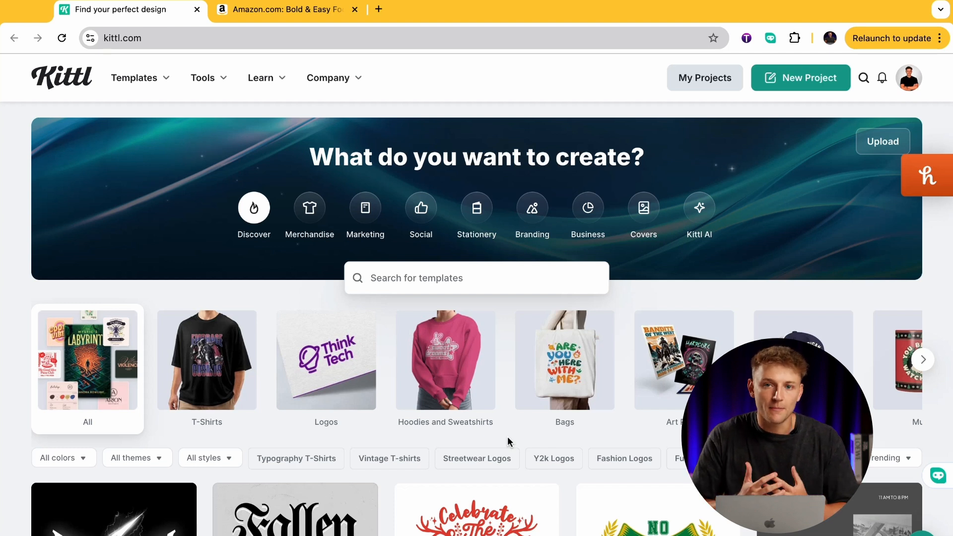
pyautogui.click(305, 16)
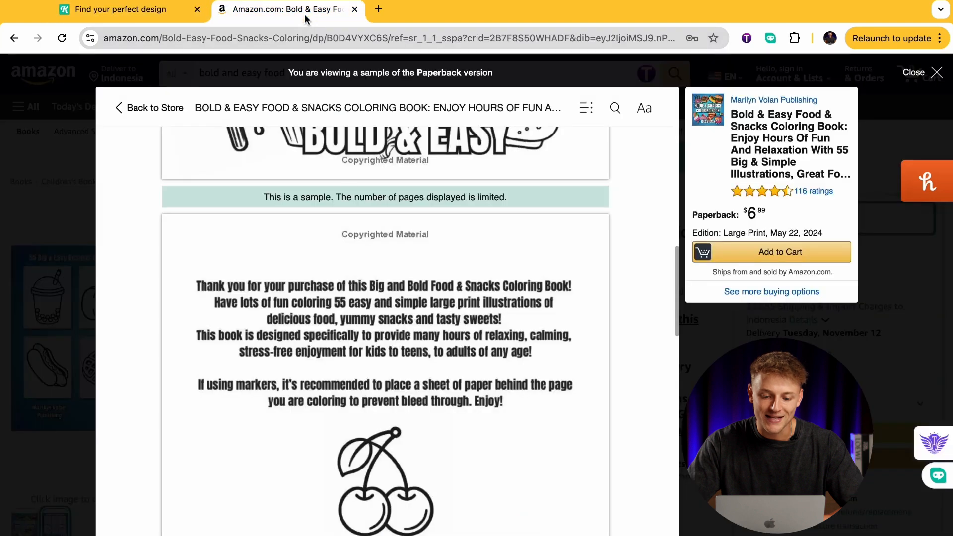
pyautogui.click(41, 253)
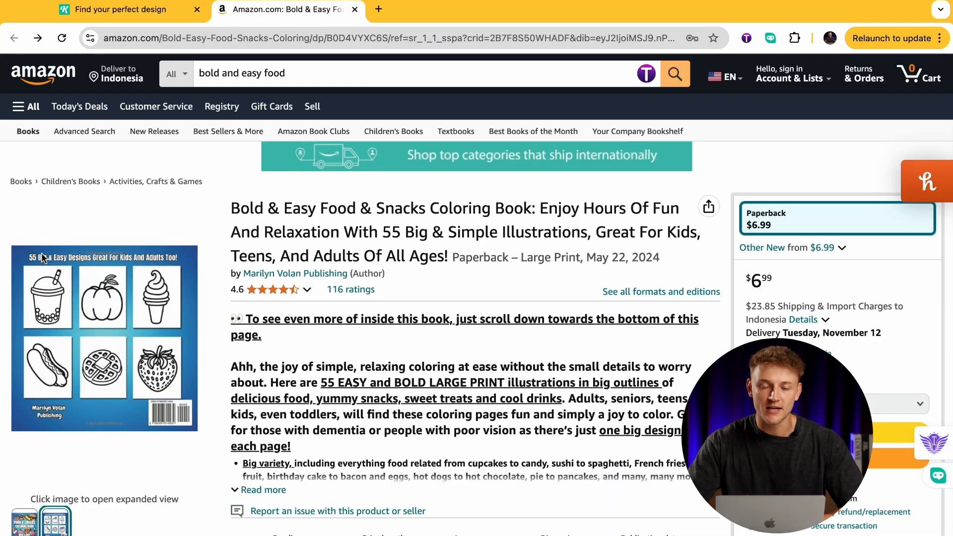
# Switch to Kittl and start a new design project.
pyautogui.click(176, 12)
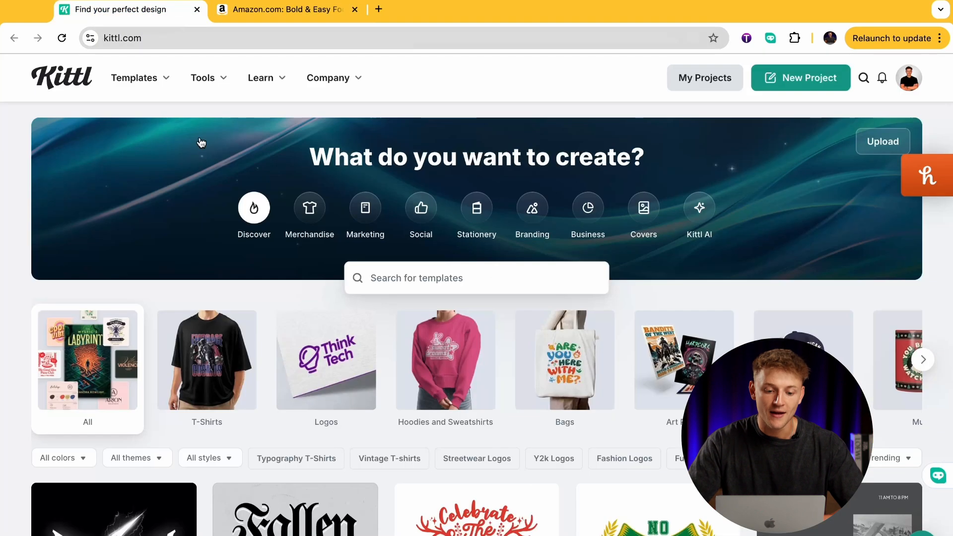
pyautogui.moveTo(203, 78)
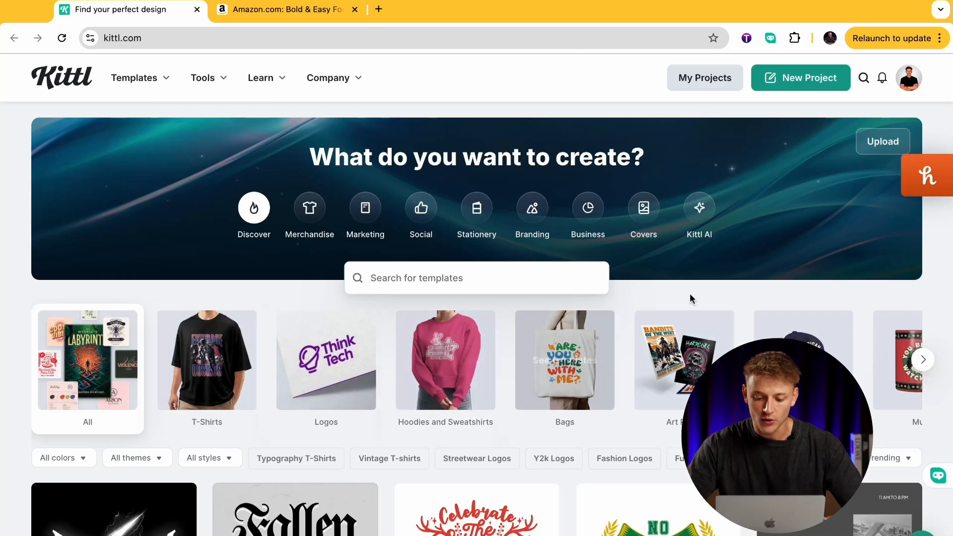
pyautogui.click(808, 81)
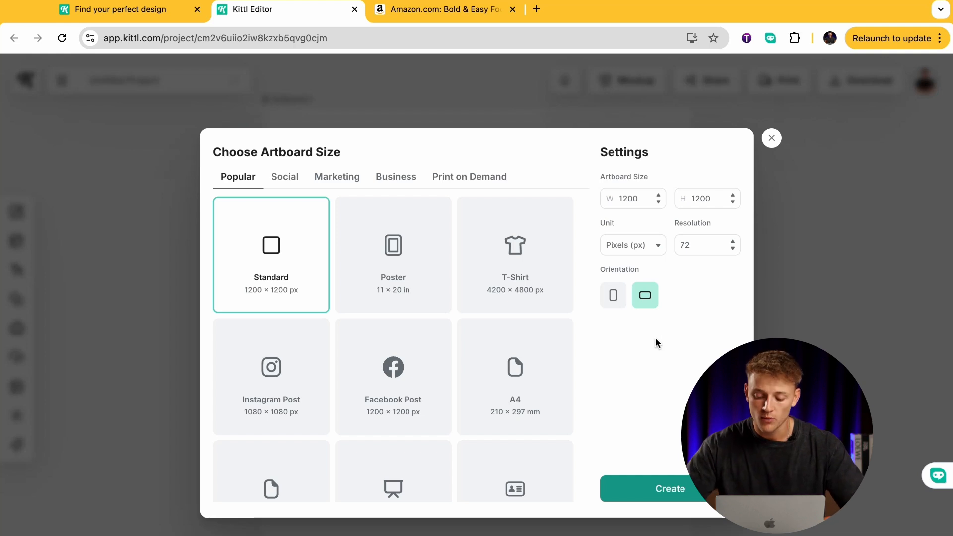
# Create a custom artboard measured in inches, 8.5 wide and 11 high.
pyautogui.click(658, 247)
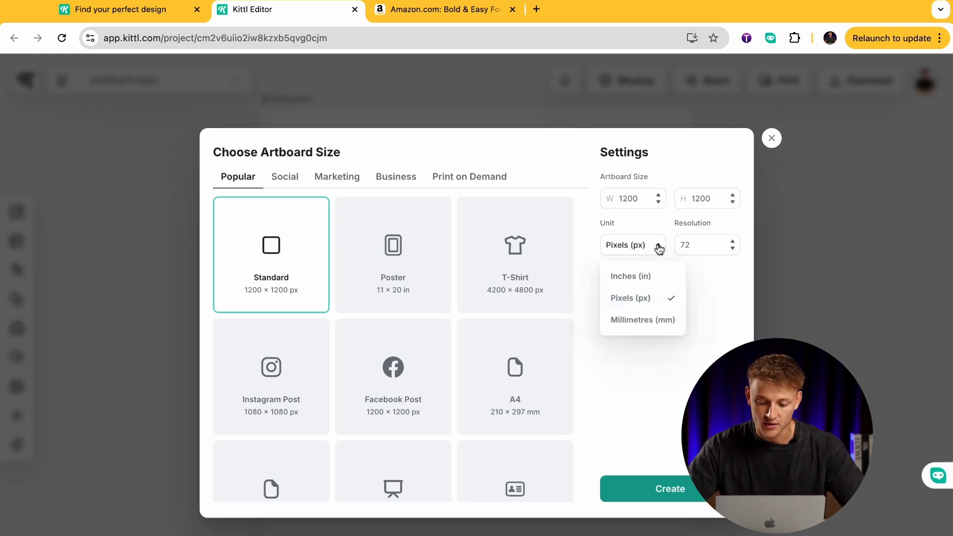
pyautogui.click(650, 279)
pyautogui.doubleClick(632, 199)
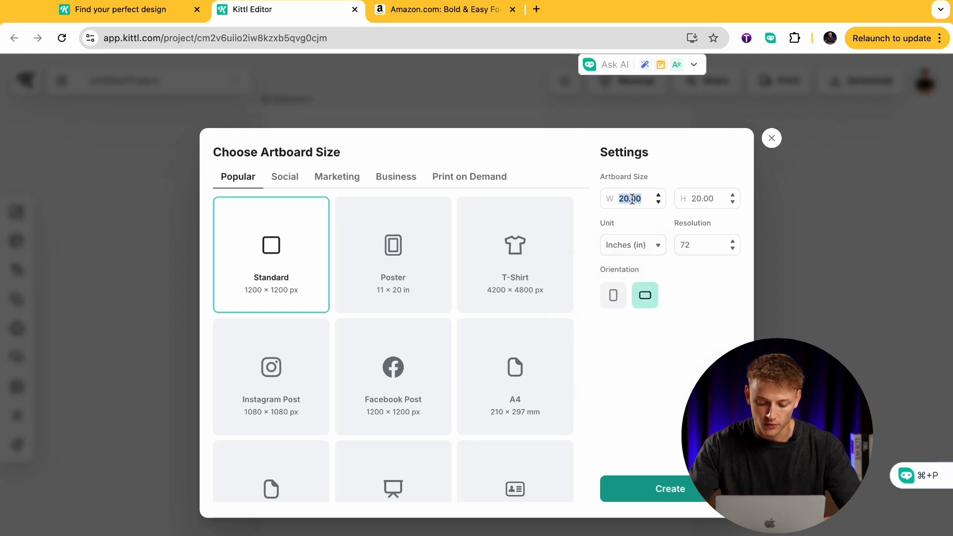
pyautogui.write('8.5')
pyautogui.doubleClick(701, 199)
pyautogui.write('11')
pyautogui.click(675, 484)
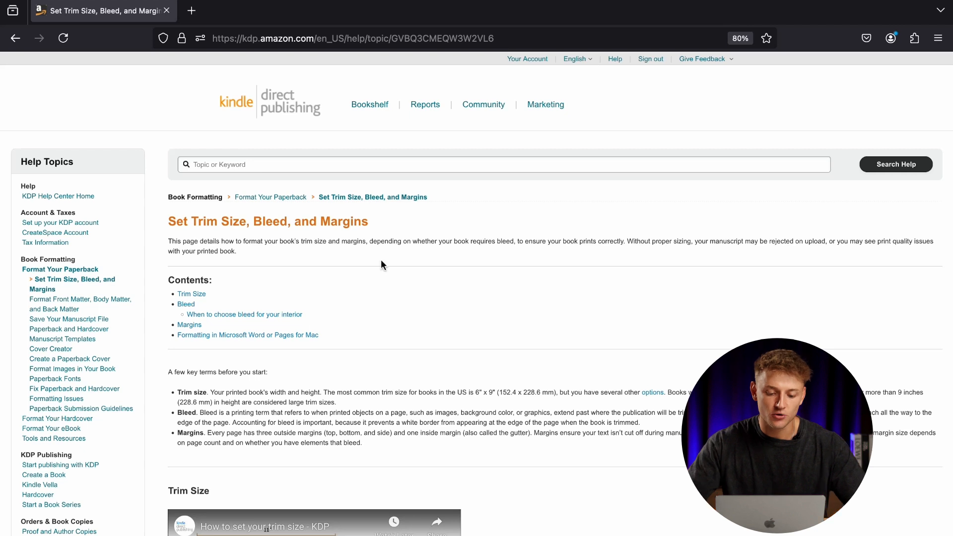
# Examine KDP's trim size, bleed and margin help page, especially the inside margin required for 24 to 150 pages.
pyautogui.moveTo(280, 225); pyautogui.dragTo(338, 222)
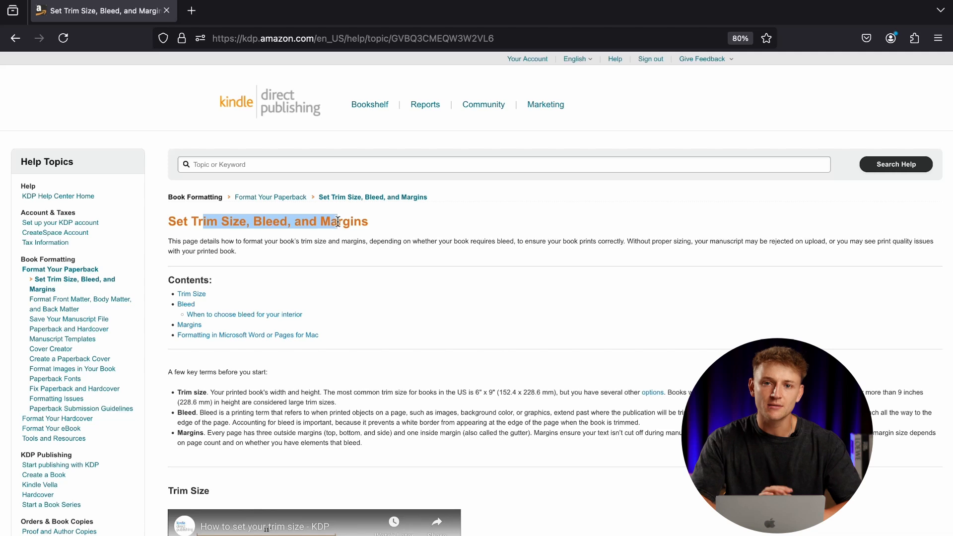
pyautogui.click(463, 256)
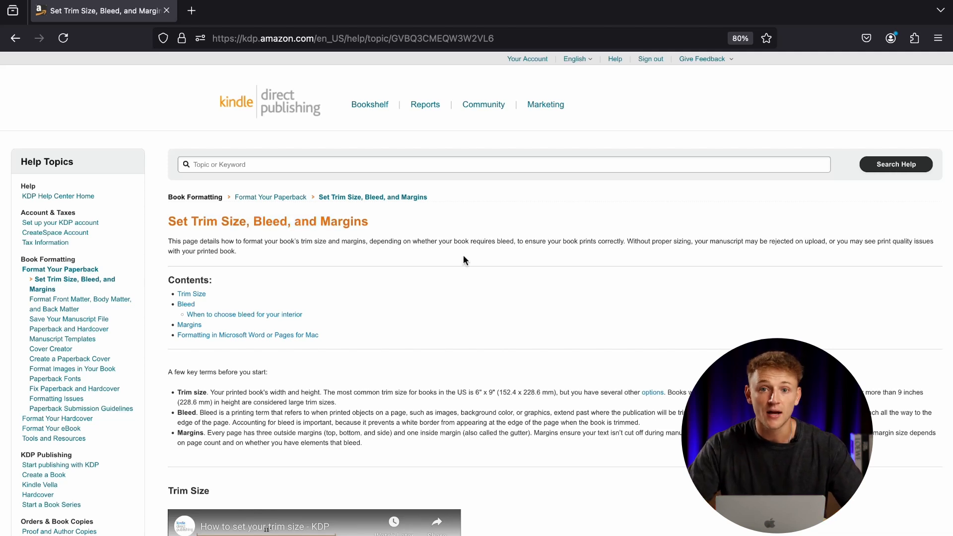
pyautogui.scroll(-3, 463, 260)
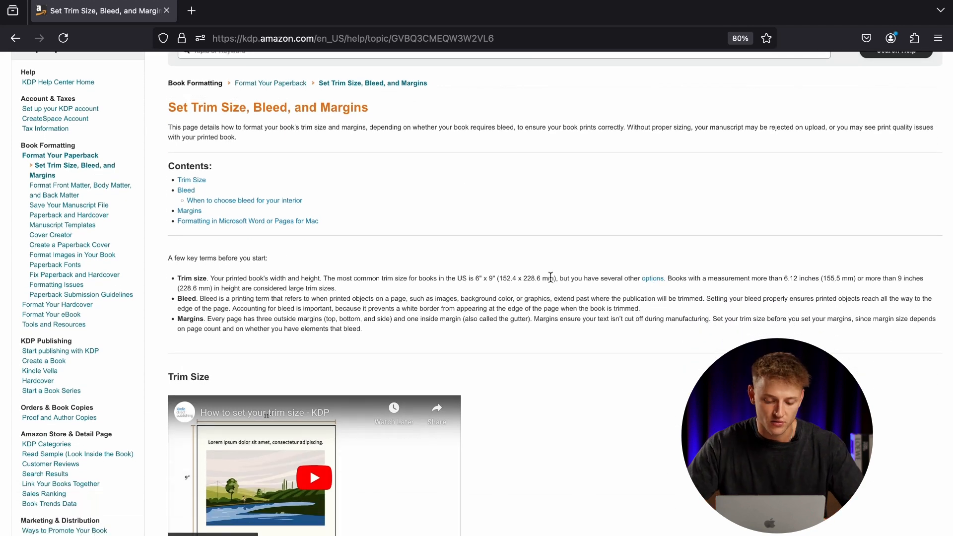
pyautogui.scroll(-20, 550, 276)
pyautogui.scroll(-8, 489, 218)
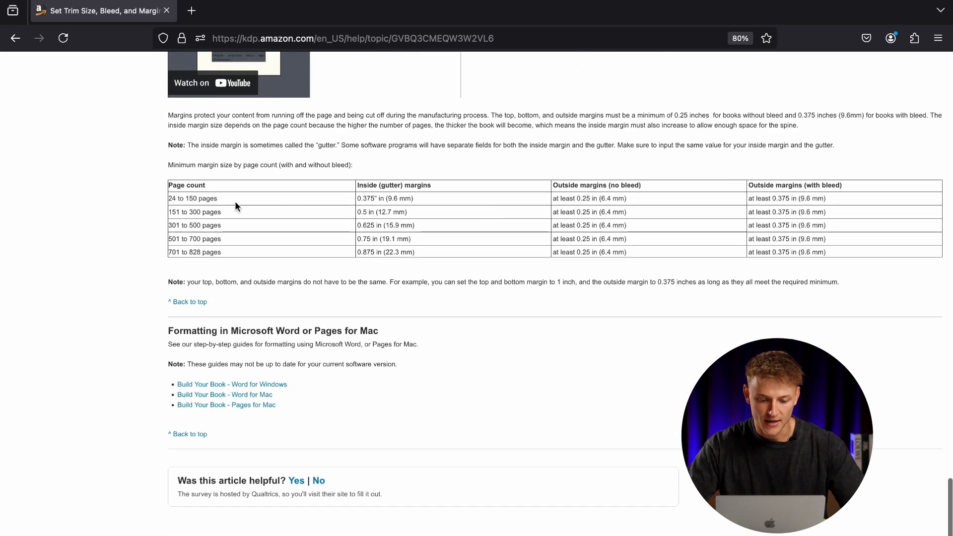
pyautogui.tripleClick(197, 200)
pyautogui.click(236, 215)
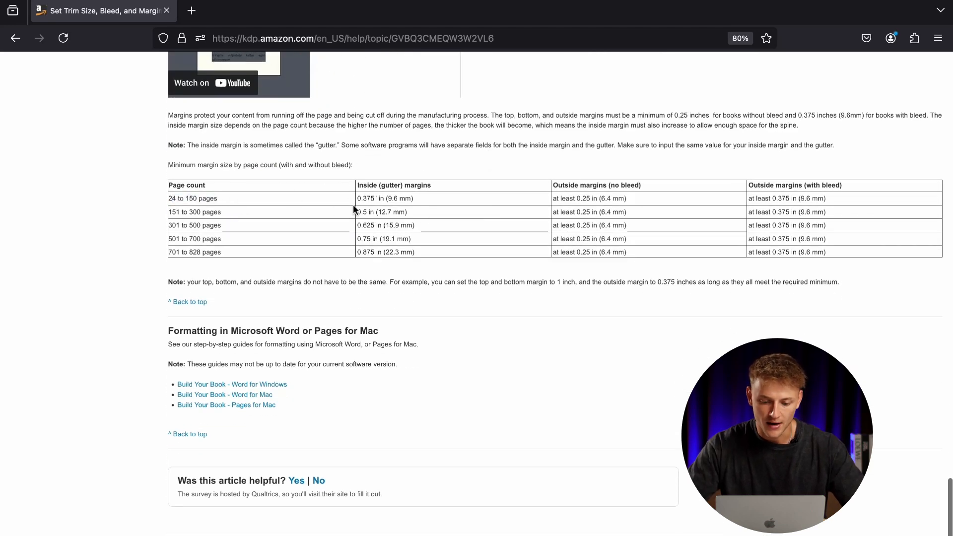
pyautogui.moveTo(357, 197); pyautogui.dragTo(411, 198)
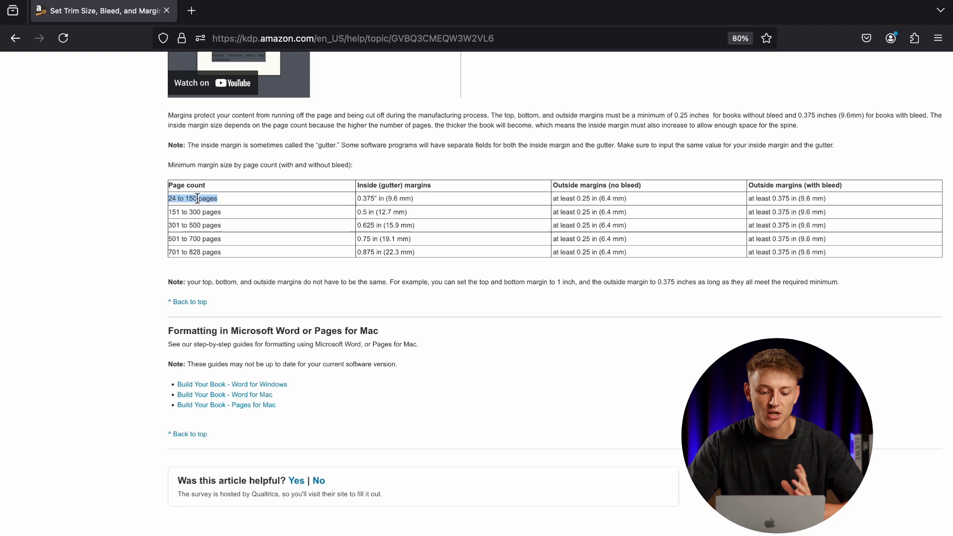
pyautogui.click(197, 199)
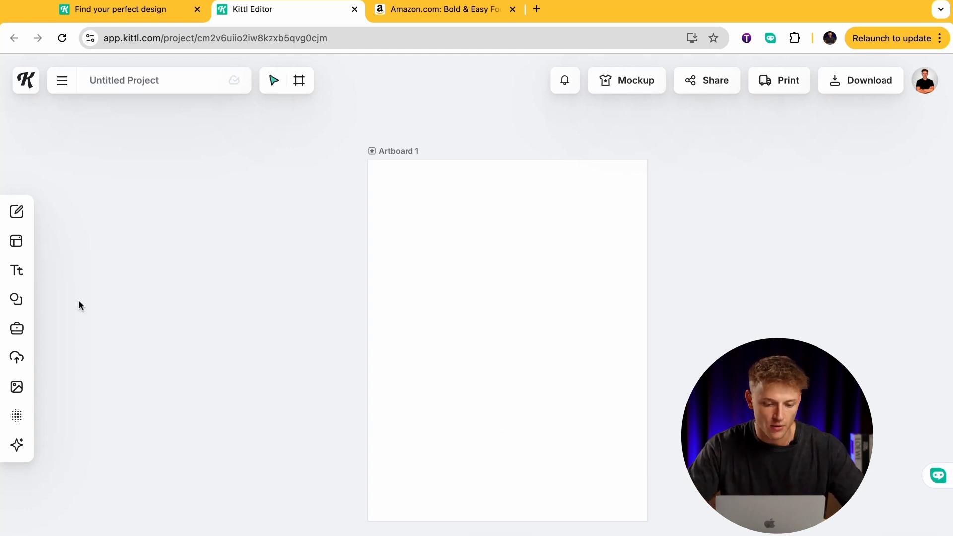
# Add a solid square from the basic shapes to the blank artboard and select it.
pyautogui.click(20, 300)
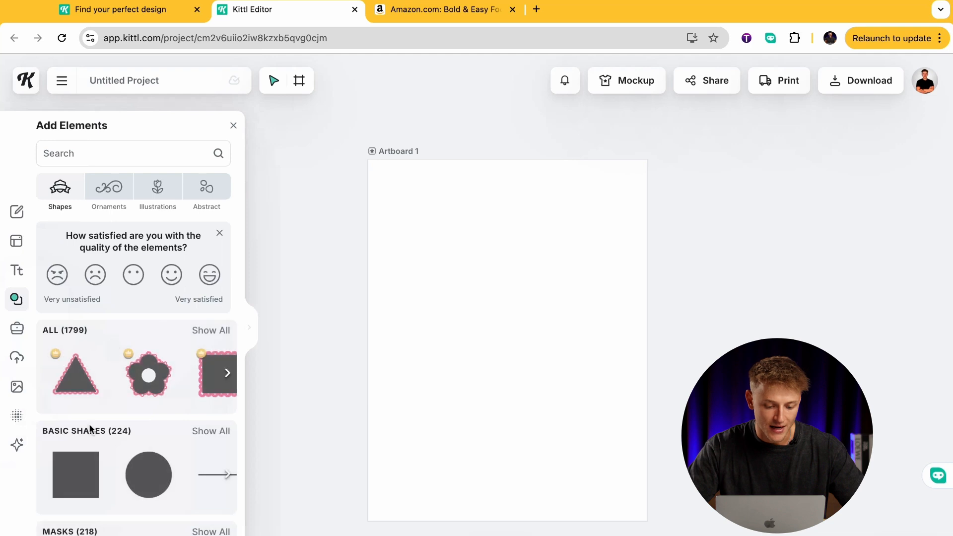
pyautogui.click(78, 472)
pyautogui.click(311, 374)
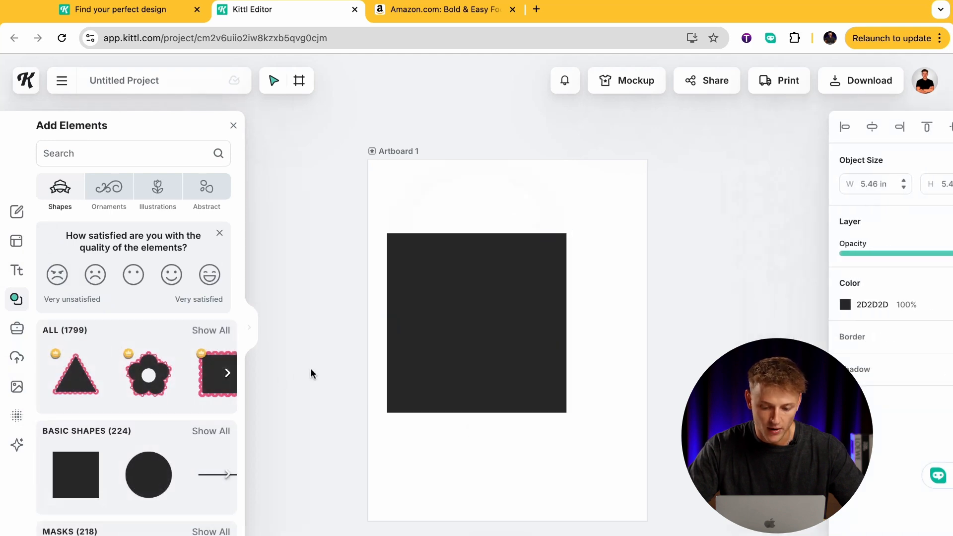
pyautogui.click(487, 347)
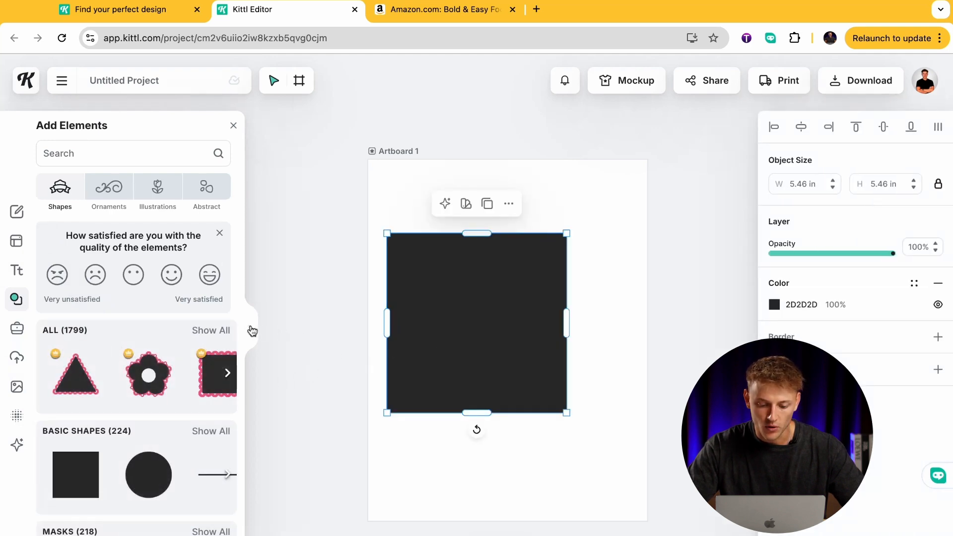
# Close the elements library and stretch the square to the artboard's full width of 8.50 in.
pyautogui.click(252, 331)
pyautogui.click(923, 127)
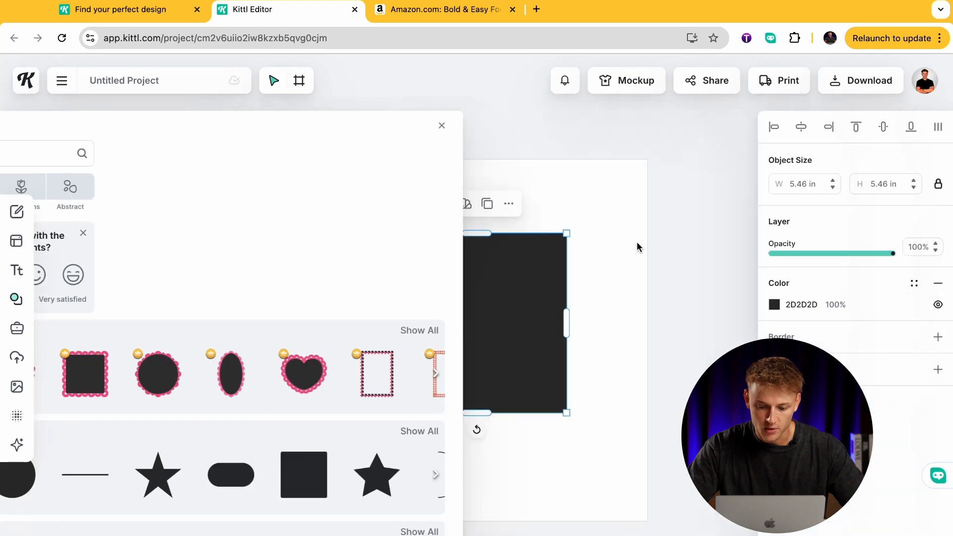
pyautogui.moveTo(531, 296); pyautogui.dragTo(513, 294)
pyautogui.moveTo(550, 321); pyautogui.dragTo(648, 320)
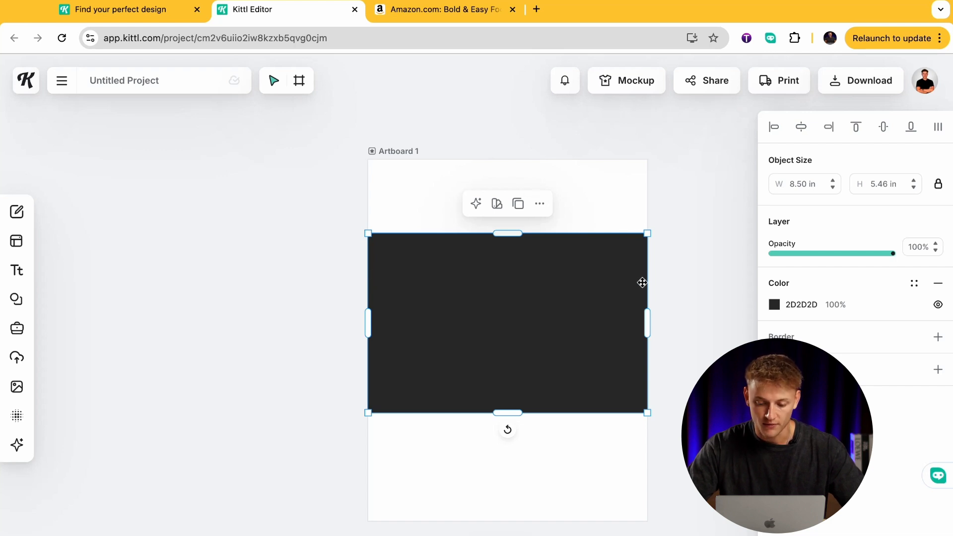
pyautogui.click(327, 263)
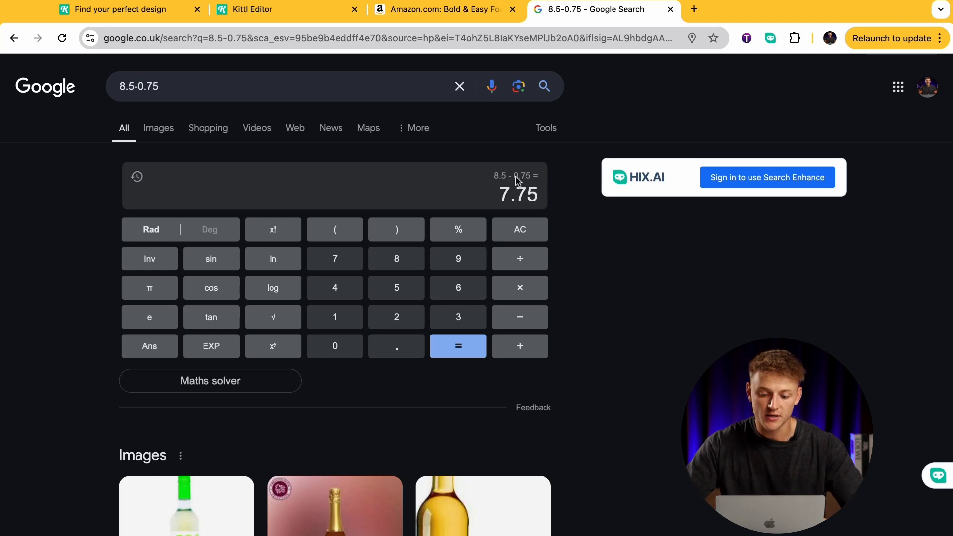
# Check the 8.5-0.75 calculation in Google for the rectangle's margin-adjusted width.
pyautogui.click(319, 10)
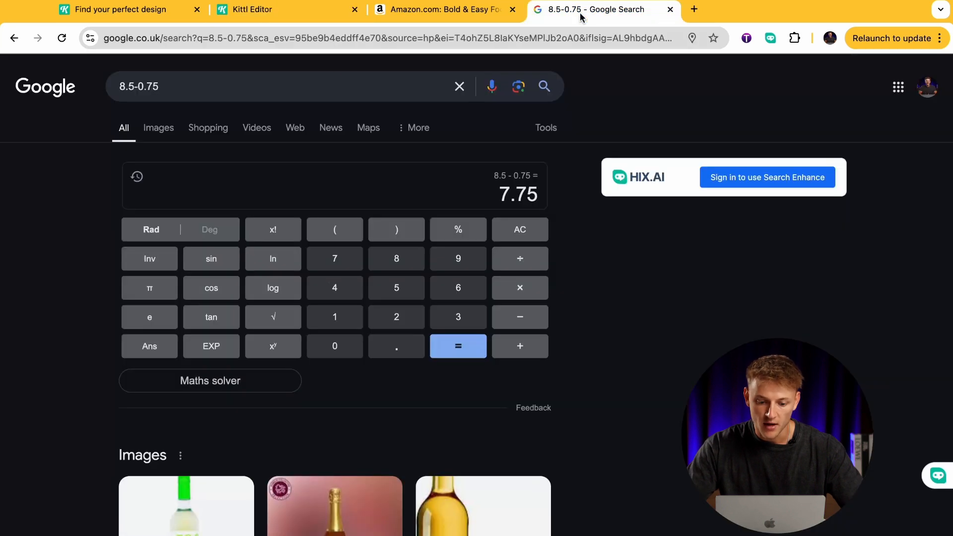
pyautogui.click(595, 10)
pyautogui.moveTo(151, 86); pyautogui.dragTo(139, 86)
pyautogui.click(579, 237)
pyautogui.moveTo(498, 194); pyautogui.dragTo(537, 194)
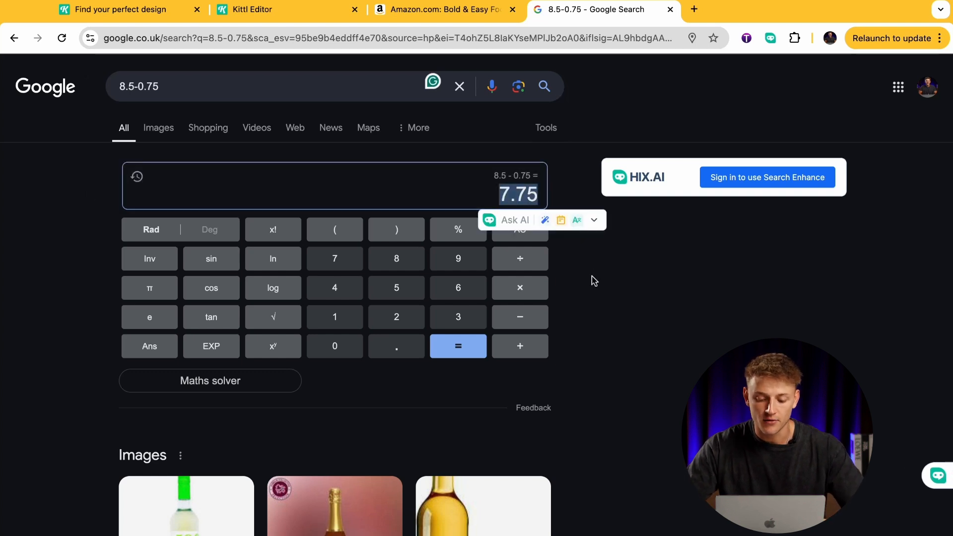
# Return to the Kittl editor, unlock the rectangle's proportions and set its width to 7.75 in.
pyautogui.click(294, 15)
pyautogui.click(489, 332)
pyautogui.click(801, 185)
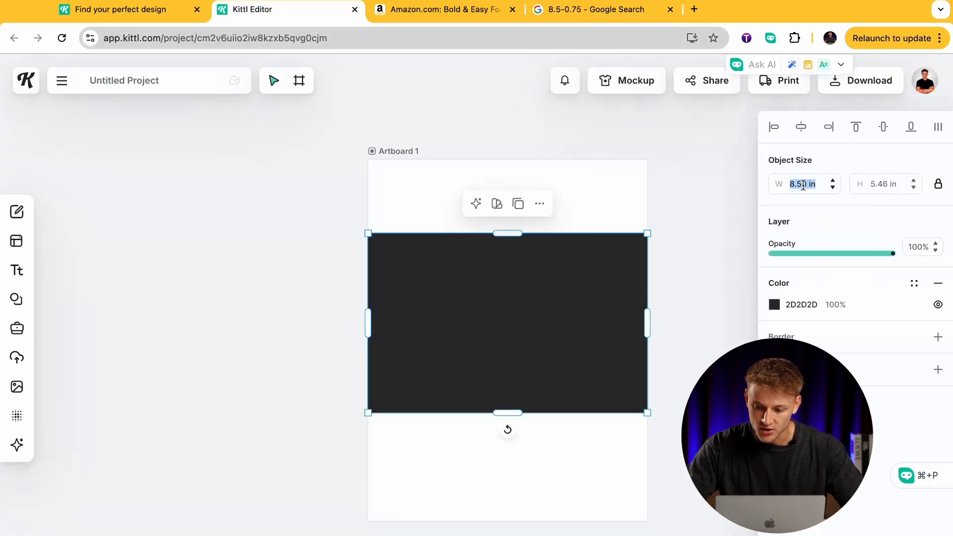
pyautogui.click(937, 184)
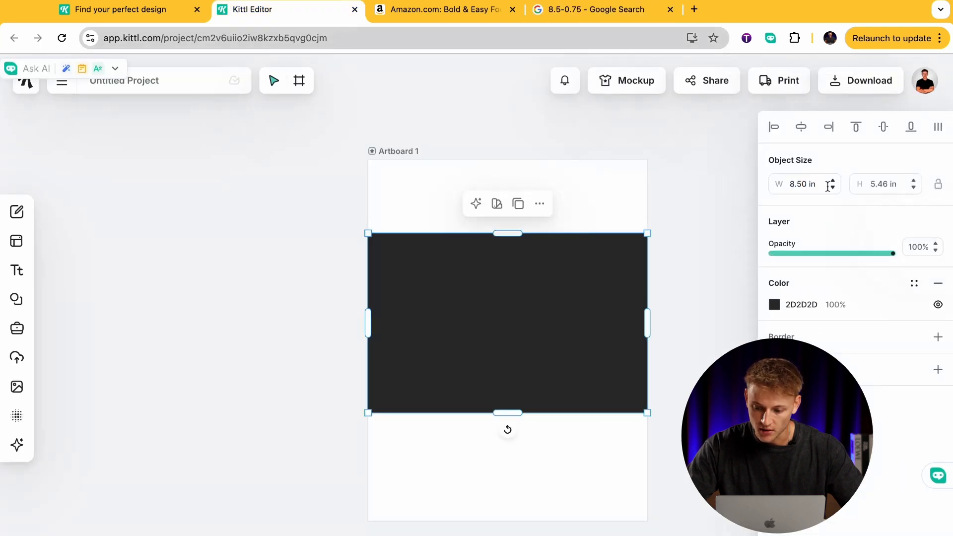
pyautogui.click(794, 184)
pyautogui.doubleClick(793, 184)
pyautogui.write('7.75')
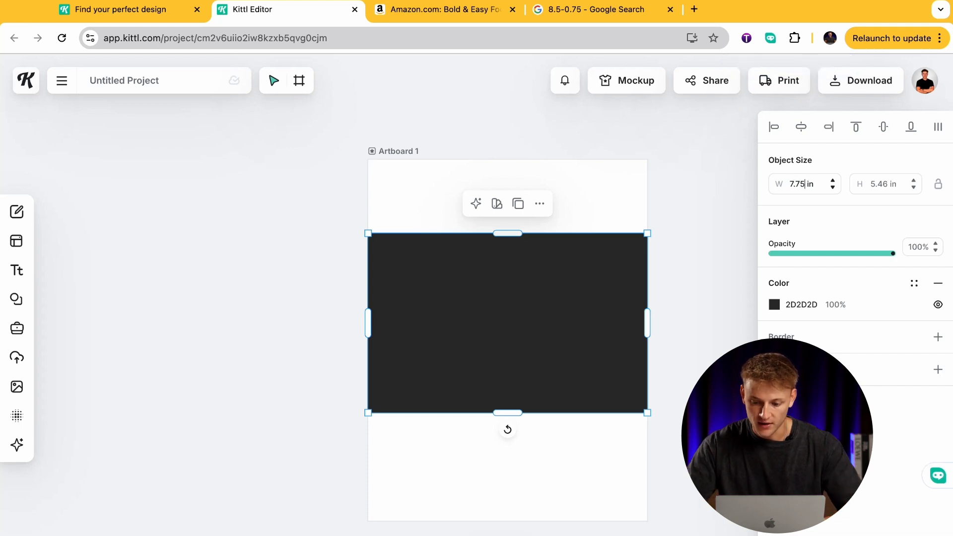
pyautogui.press('Return')
# Calculate 11-0.75 in Google for the rectangle's margin-adjusted height.
pyautogui.click(596, 16)
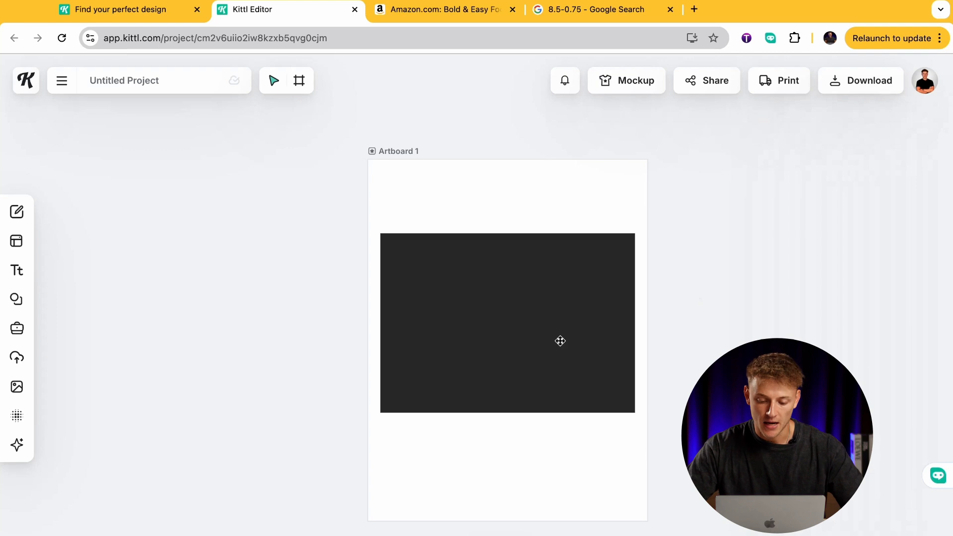
pyautogui.click(561, 288)
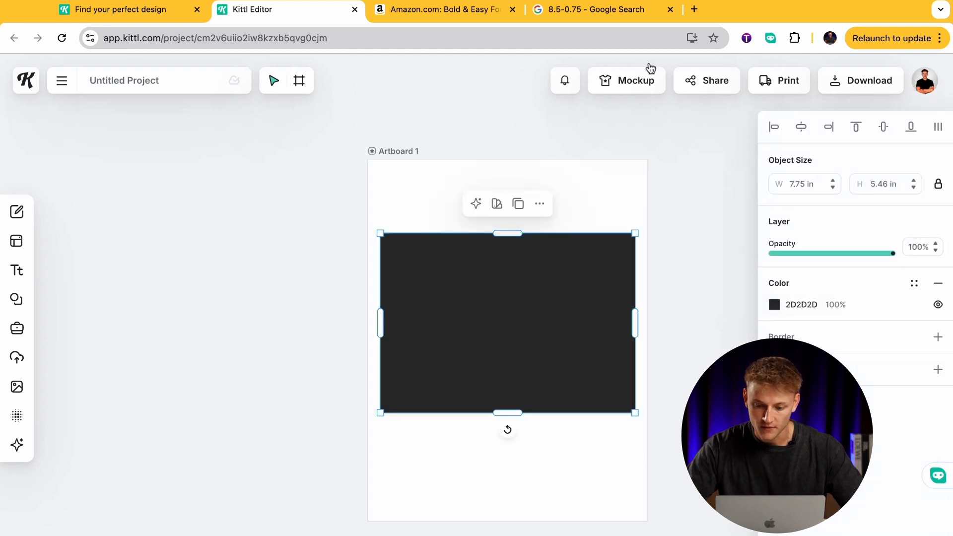
pyautogui.click(572, 174)
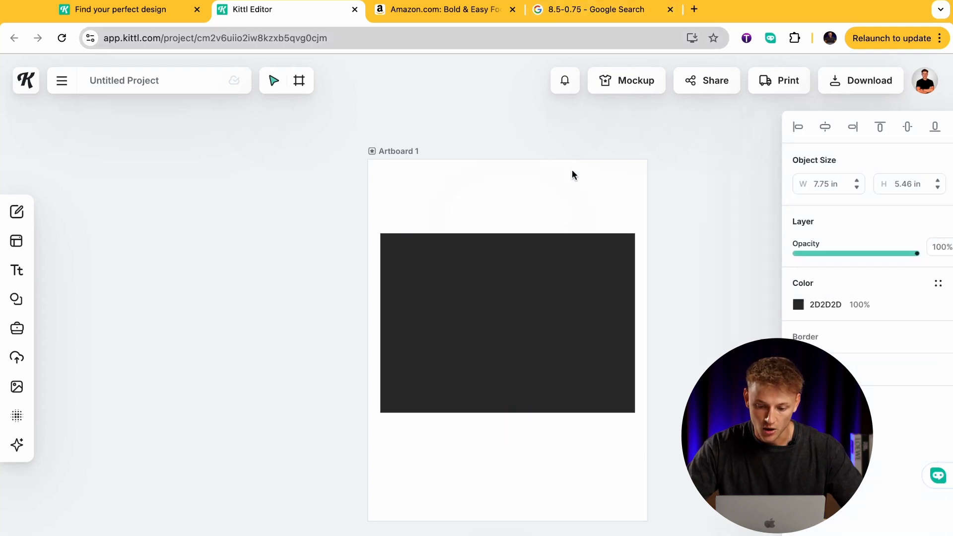
pyautogui.click(561, 13)
pyautogui.click(133, 86)
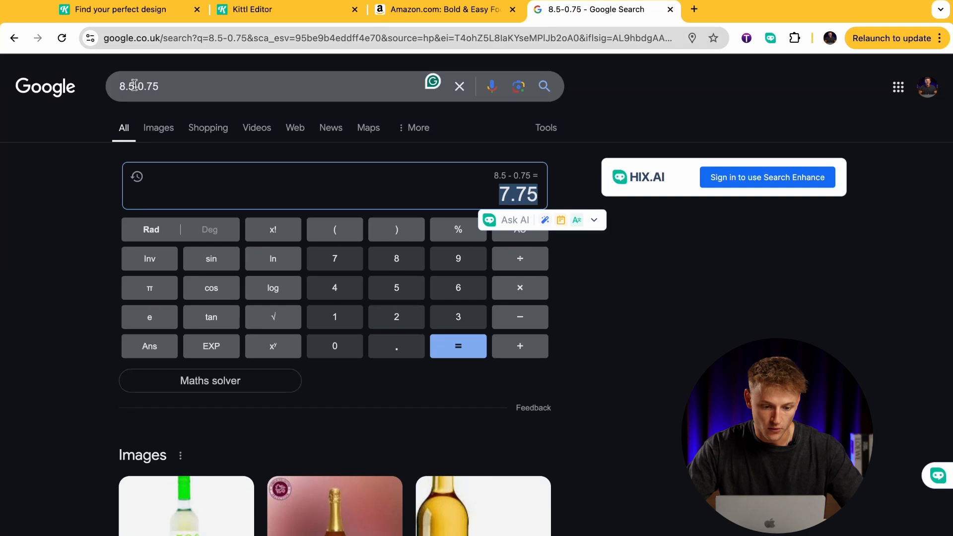
pyautogui.press('BackSpace')
pyautogui.press('BackSpace')
pyautogui.press('BackSpace')
pyautogui.write('11')
pyautogui.press('Return')
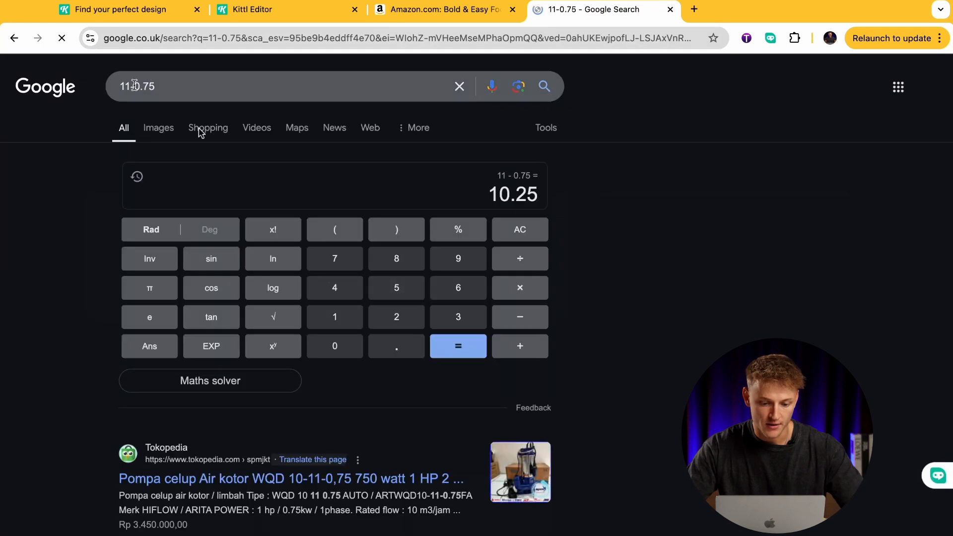
pyautogui.moveTo(490, 193); pyautogui.dragTo(535, 192)
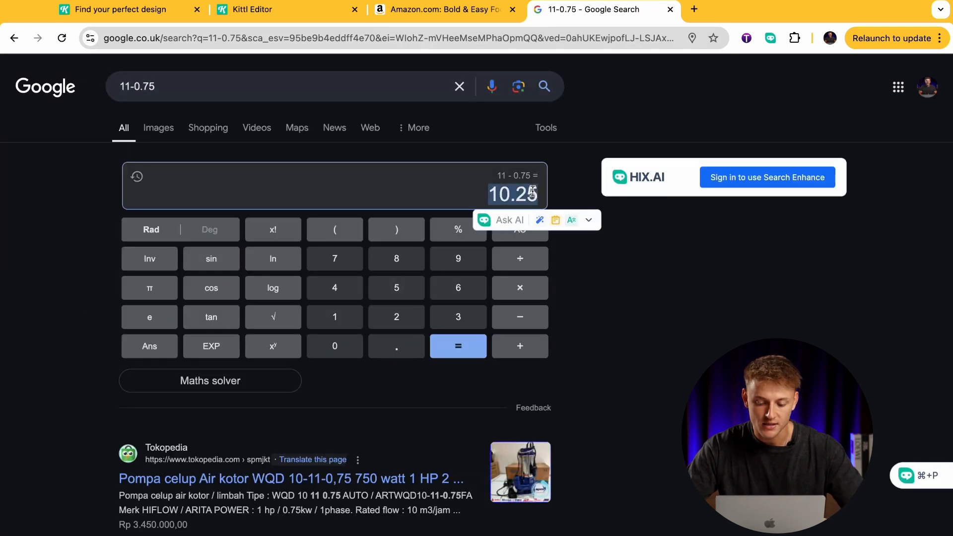
# Return to the Kittl editor and set the rectangle's height to 10.25 in.
pyautogui.click(272, 20)
pyautogui.click(448, 266)
pyautogui.click(880, 184)
pyautogui.write('10.25')
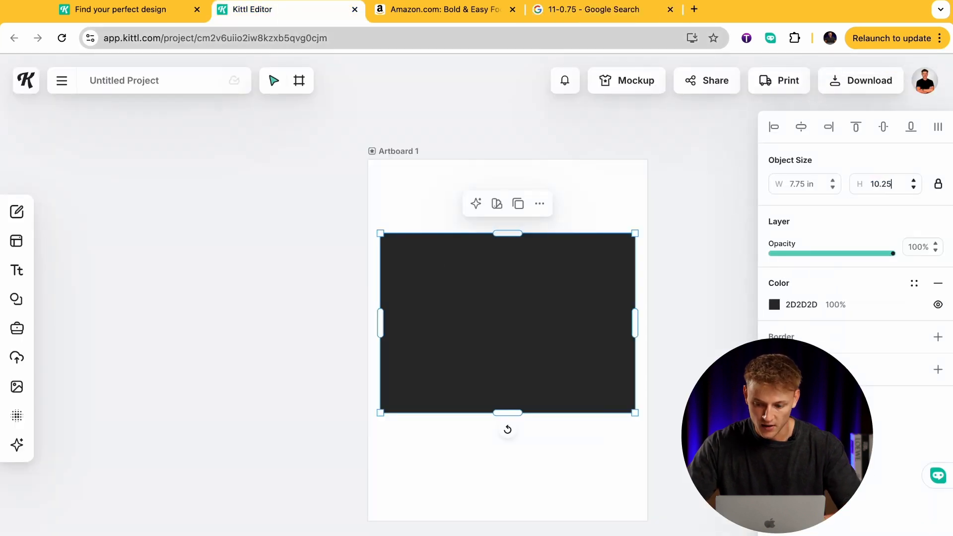
pyautogui.press('Return')
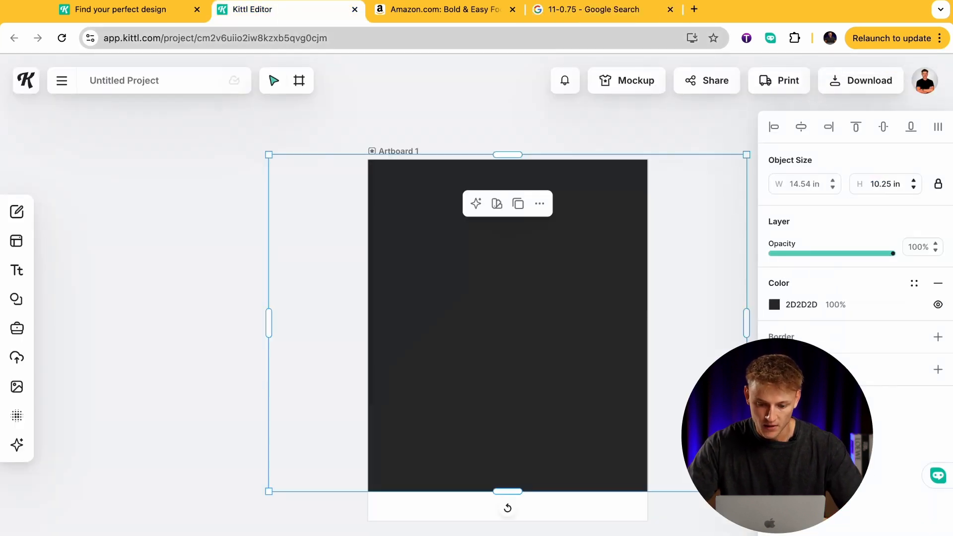
# Unlock the rectangle's proportions, set its width to 7.75 in and center it on the artboard.
pyautogui.click(938, 184)
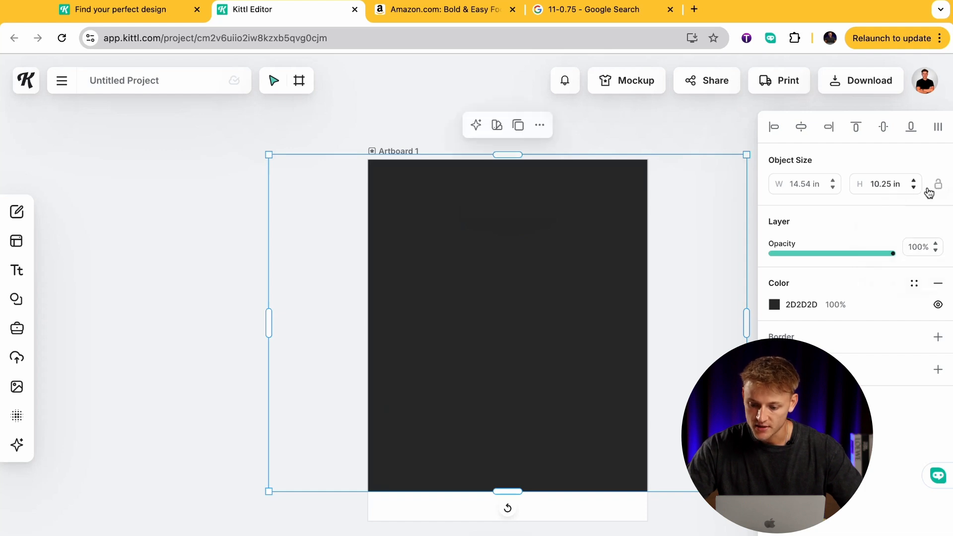
pyautogui.click(802, 188)
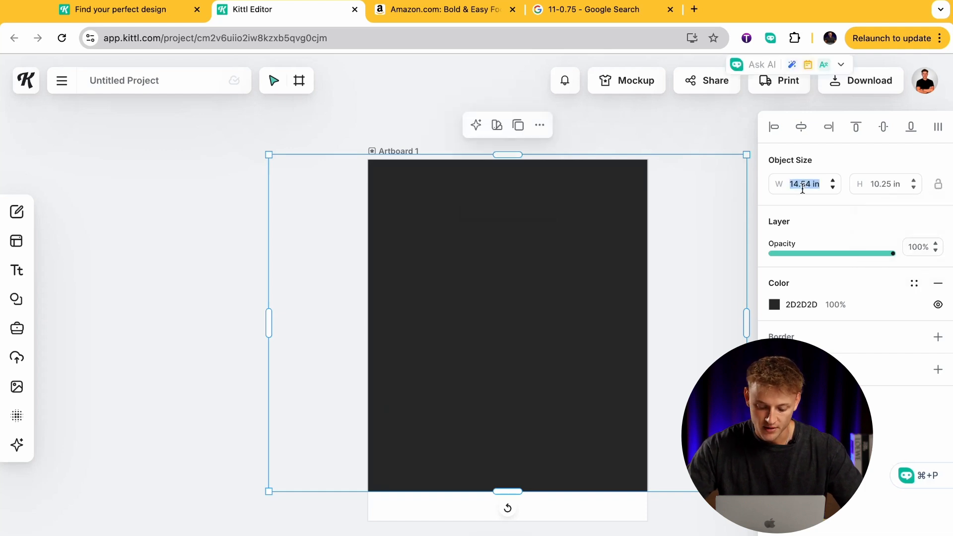
pyautogui.write('7.75')
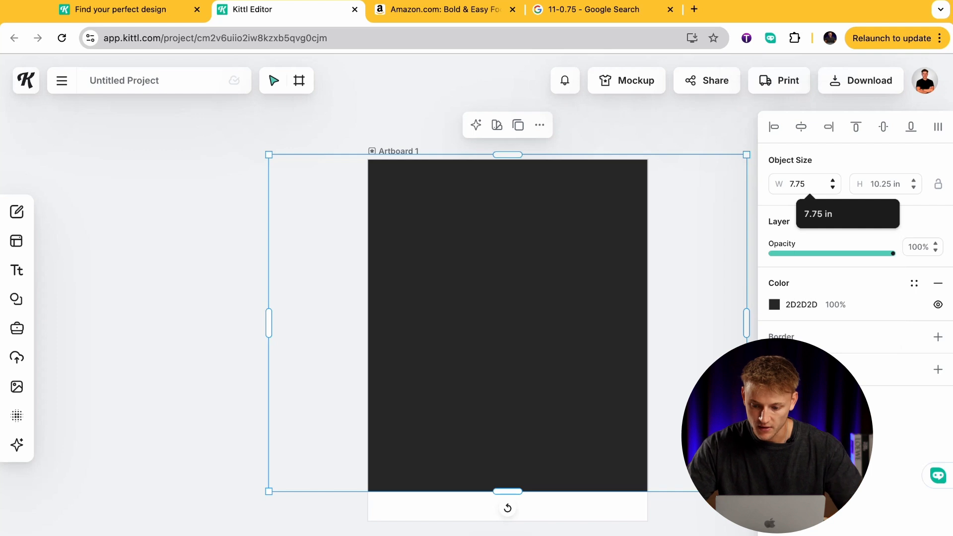
pyautogui.press('Return')
pyautogui.moveTo(585, 285); pyautogui.dragTo(585, 302)
pyautogui.moveTo(585, 303); pyautogui.dragTo(583, 303)
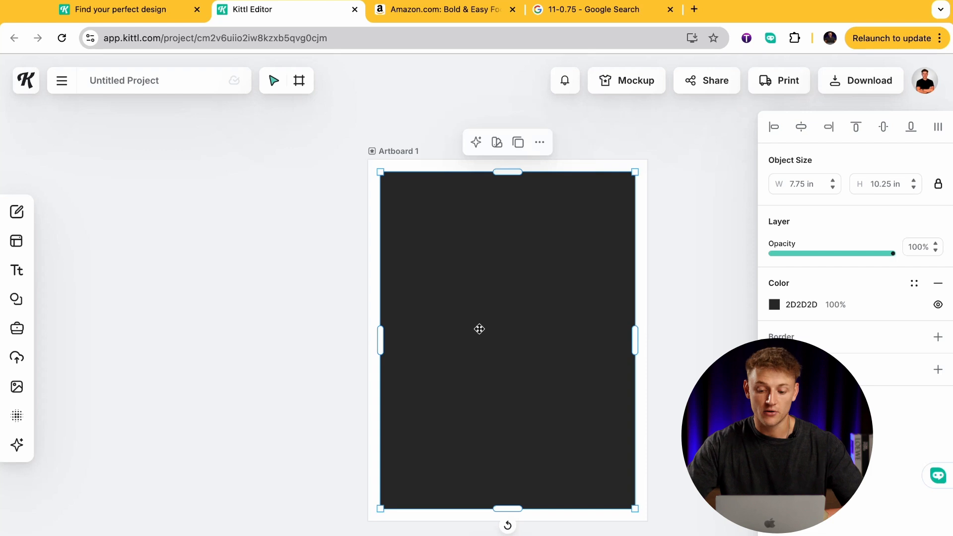
# Fill the rectangle with white (FFFFFF) and give it a black border with a reduced weight.
pyautogui.click(774, 305)
pyautogui.moveTo(640, 338); pyautogui.dragTo(577, 323)
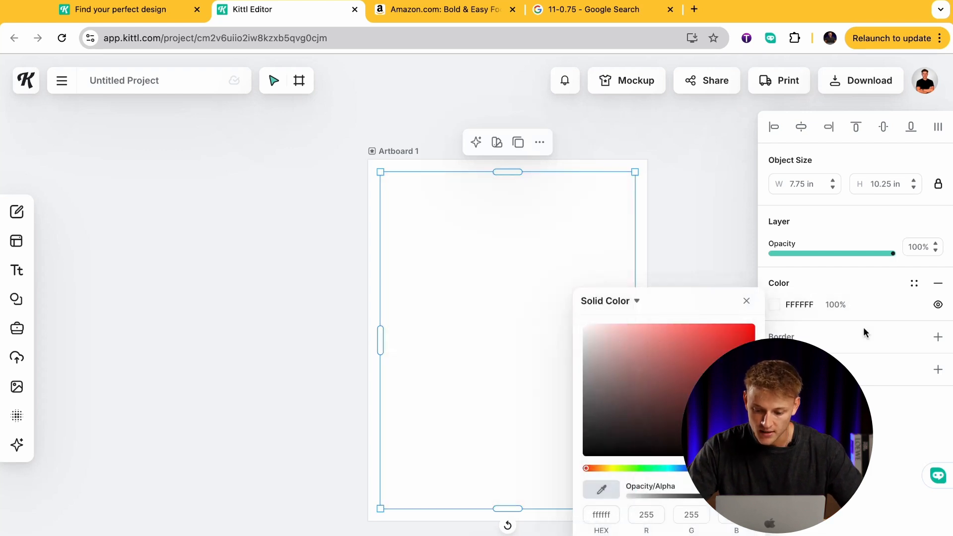
pyautogui.click(937, 336)
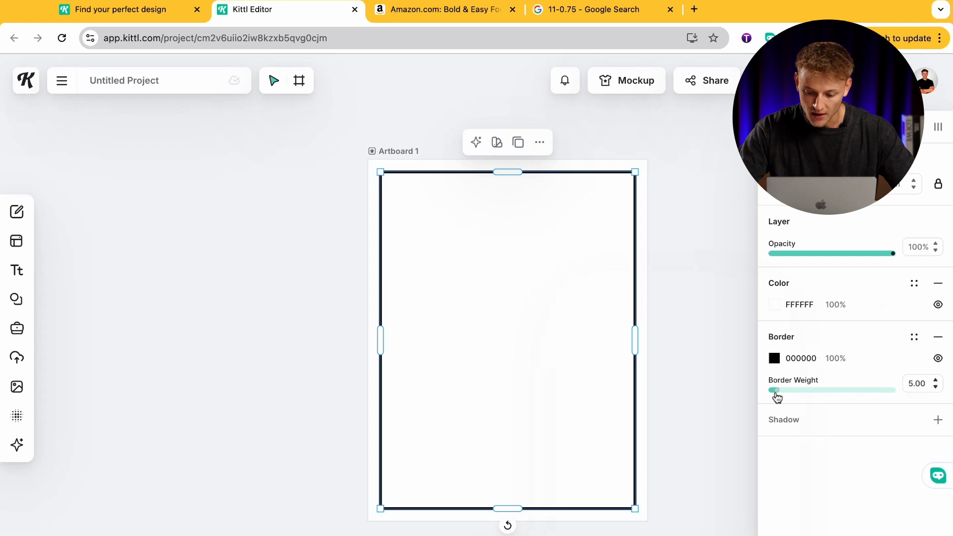
pyautogui.moveTo(777, 396); pyautogui.dragTo(774, 395)
pyautogui.click(701, 374)
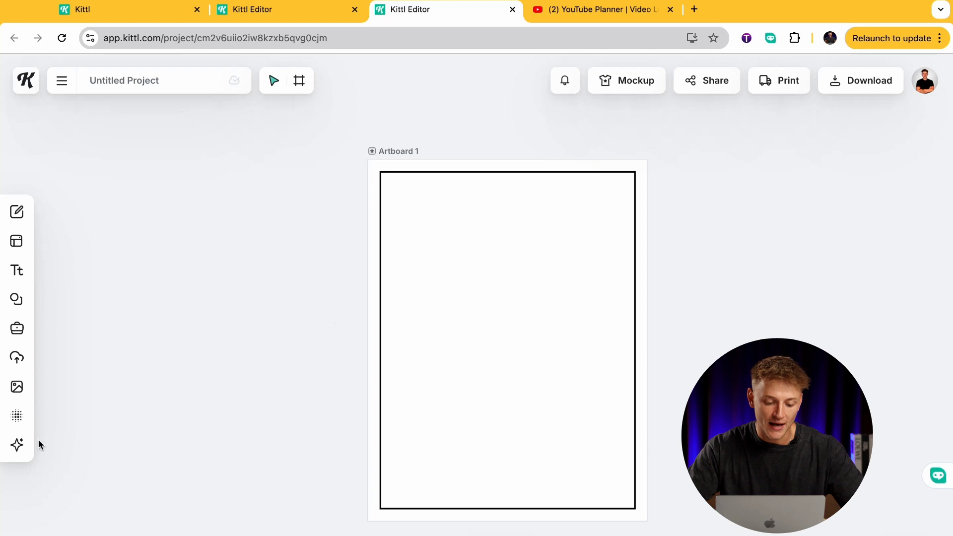
# Open Kittl AI's Image Generator for creating single images from a text prompt.
pyautogui.click(17, 445)
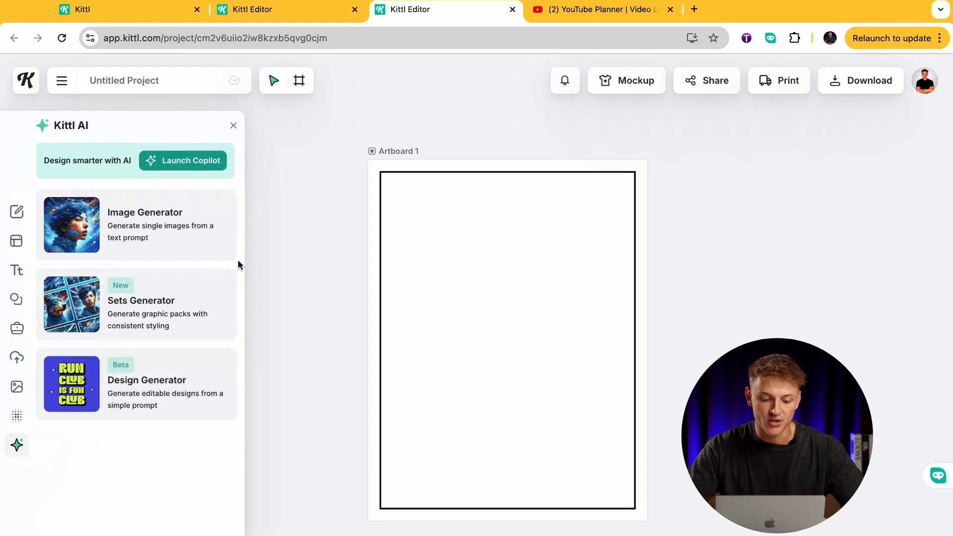
pyautogui.click(206, 248)
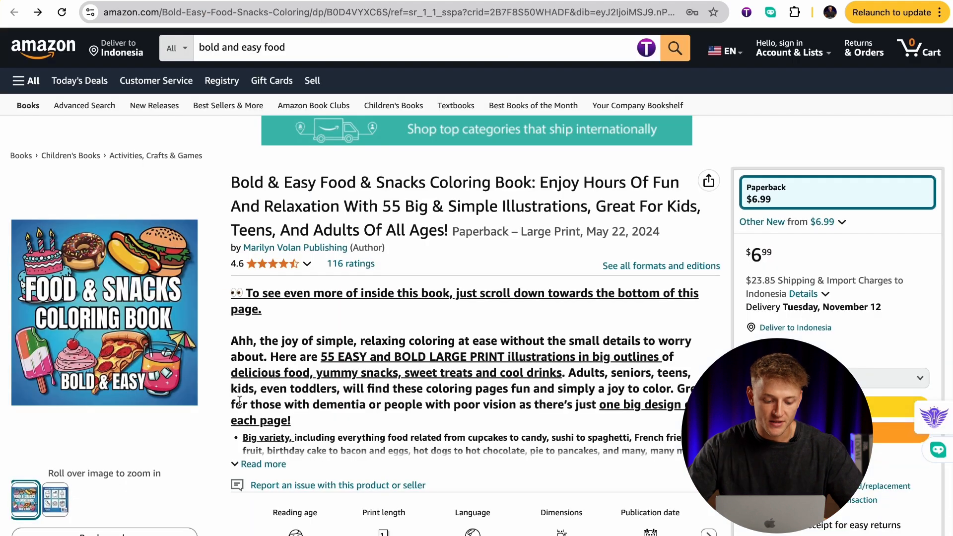
# Examine the sample pages of the Food & Snacks coloring book and the kawaii coloring book listings on Amazon.
pyautogui.click(88, 530)
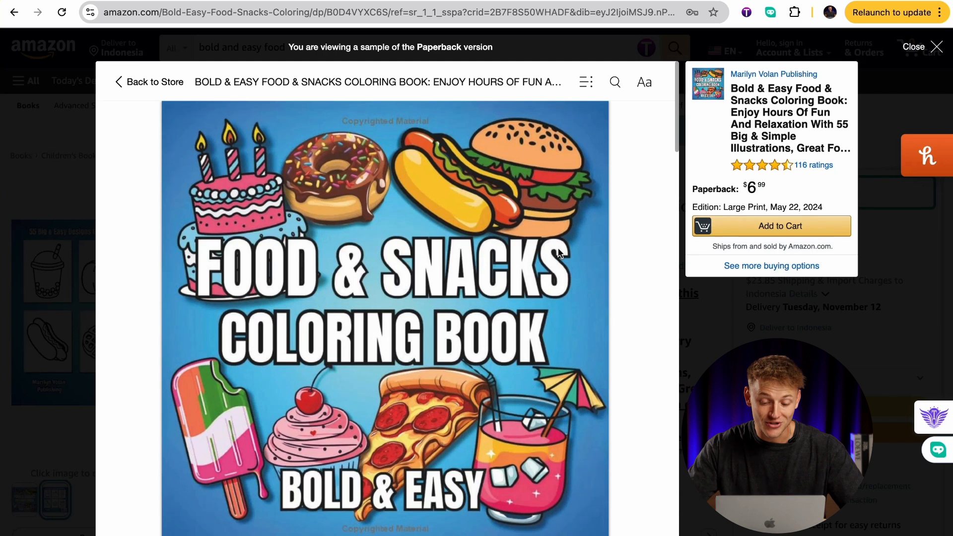
pyautogui.scroll(-15, 559, 253)
pyautogui.scroll(-15, 559, 253)
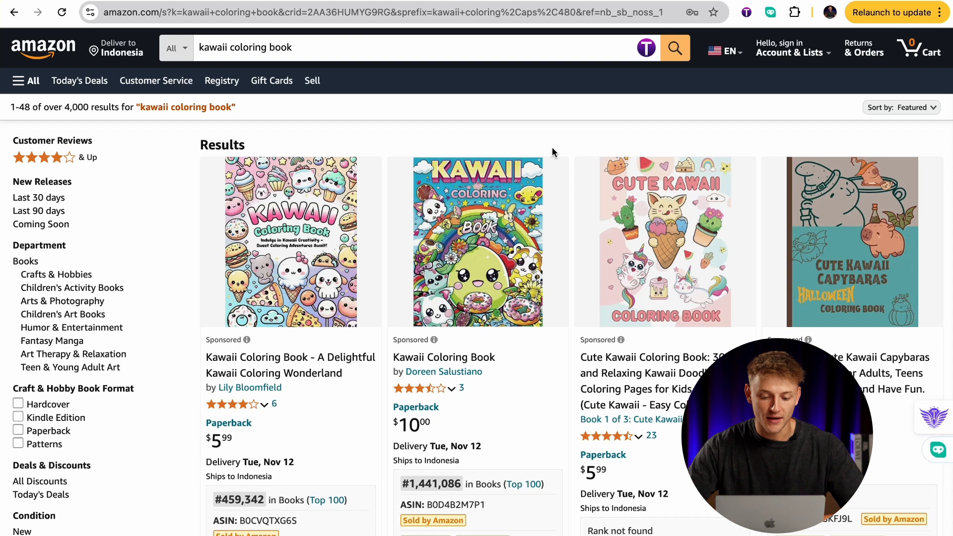
pyautogui.scroll(-1, 551, 146)
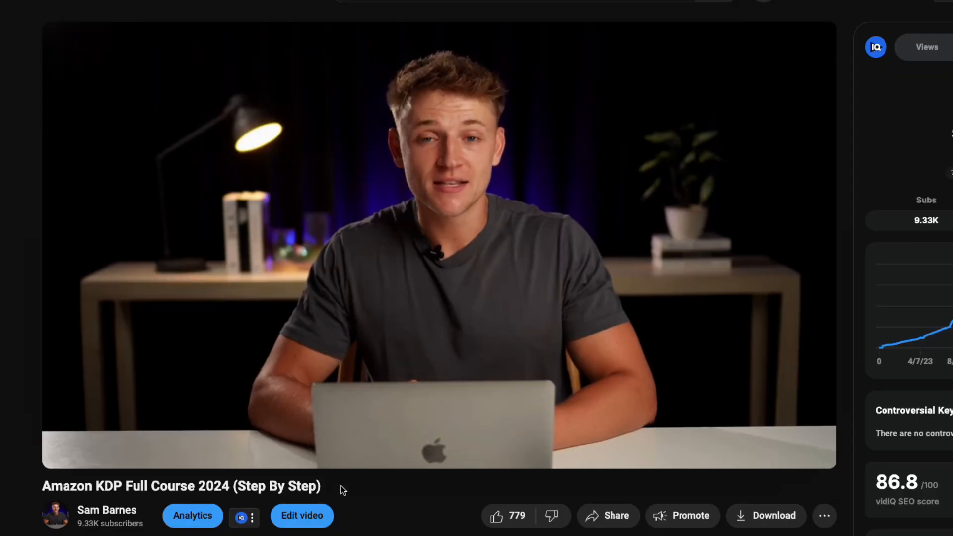
pyautogui.moveTo(340, 488); pyautogui.dragTo(43, 490)
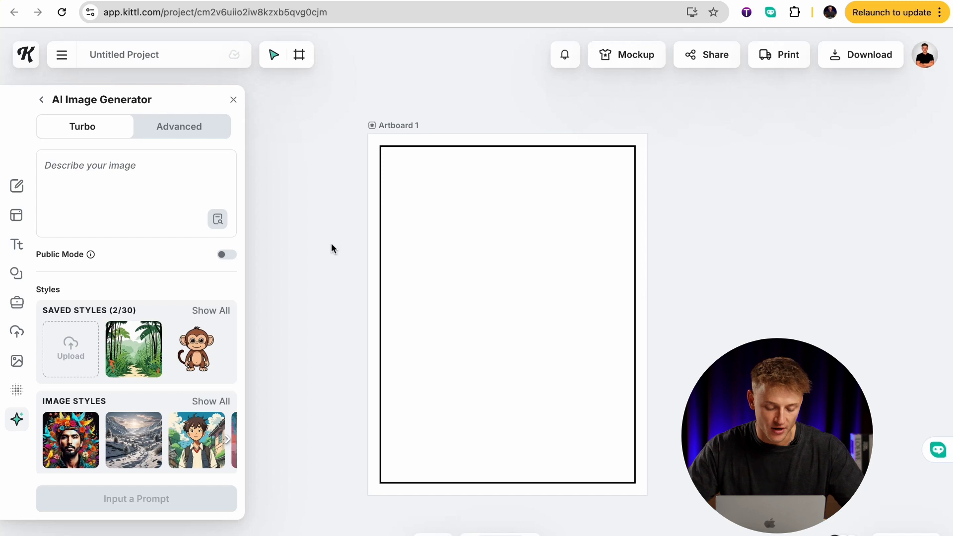
# Enter the image prompt "simple kawaii watermelon for coloring page" in Kittl and dismiss the Grammarly sign-in notice.
pyautogui.click(198, 187)
pyautogui.write('simple ka')
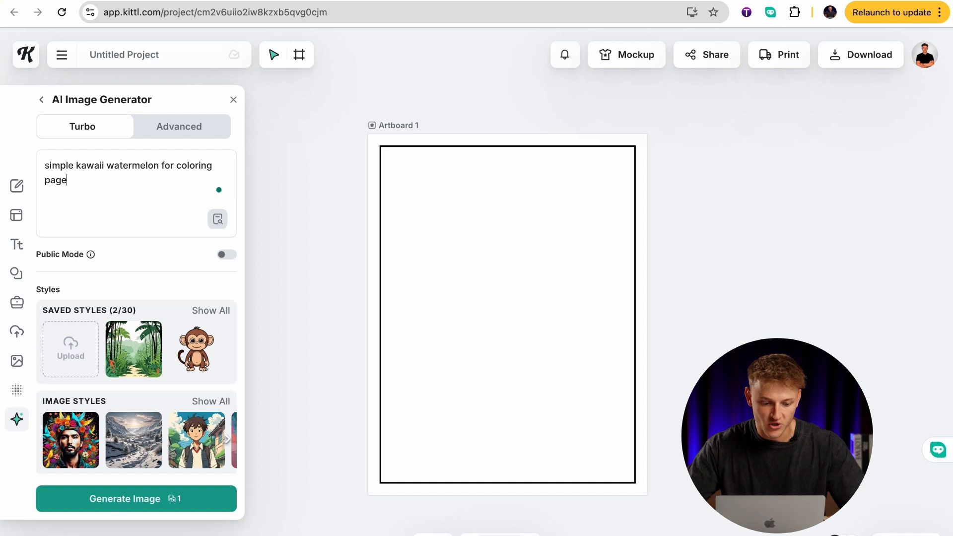
pyautogui.click(222, 191)
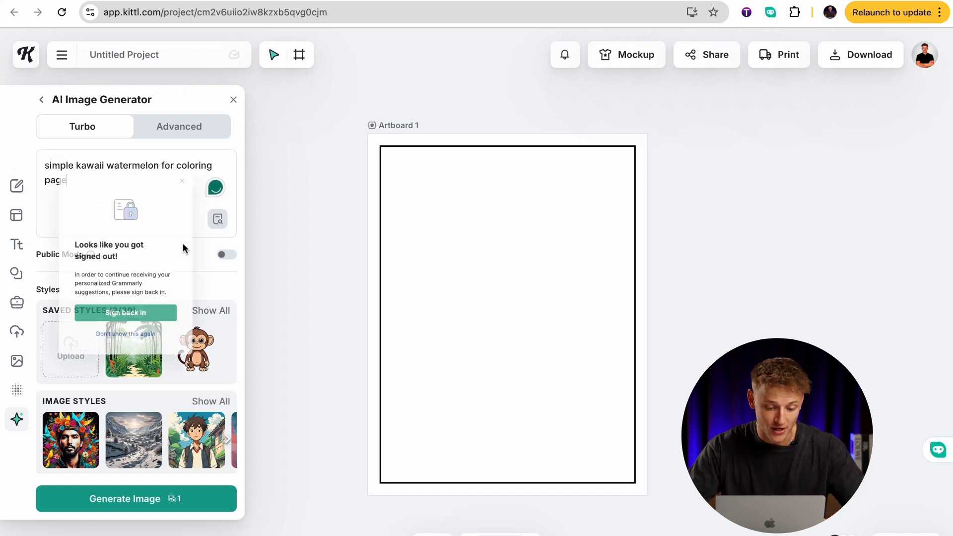
pyautogui.click(179, 184)
# Choose the Kawaii Icon clipart style for the watermelon prompt and generate the image.
pyautogui.scroll(-5, 166, 279)
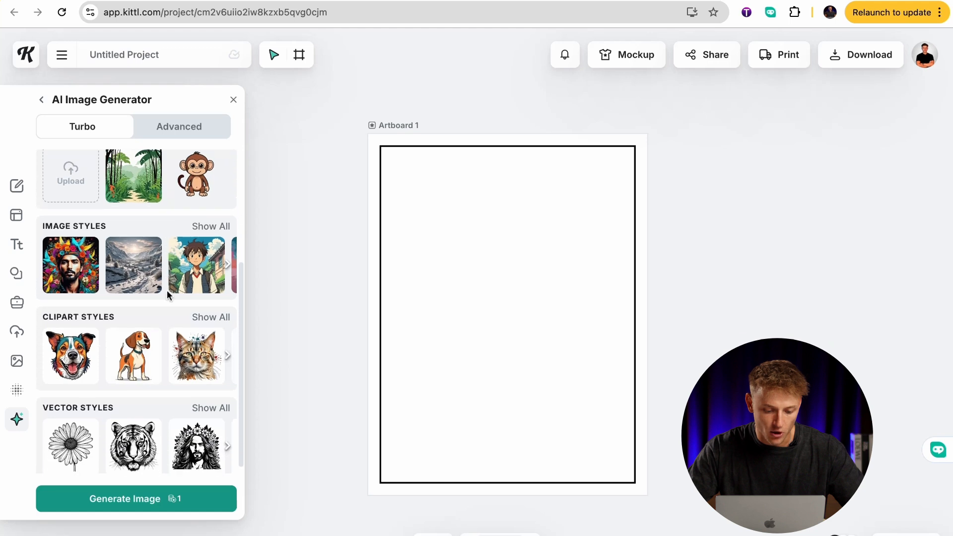
pyautogui.click(221, 318)
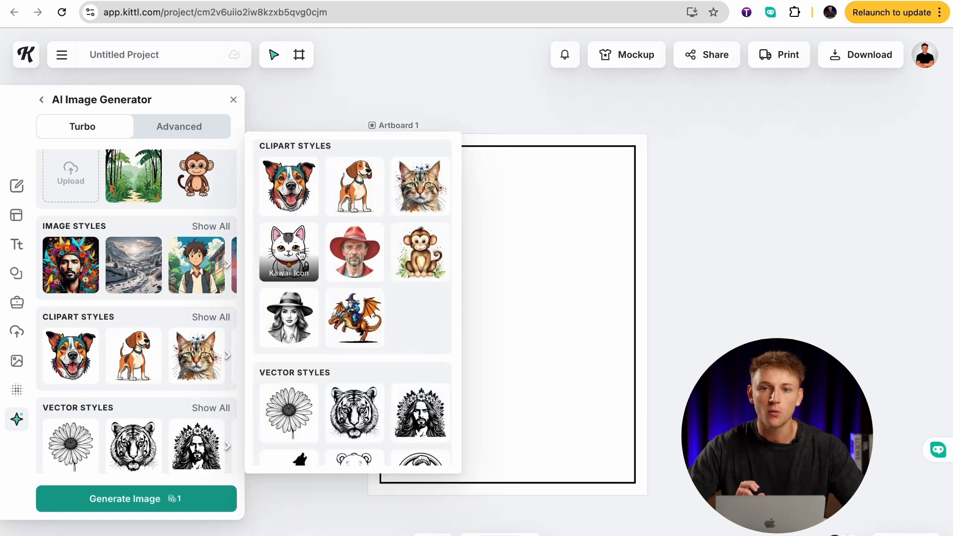
pyautogui.click(300, 253)
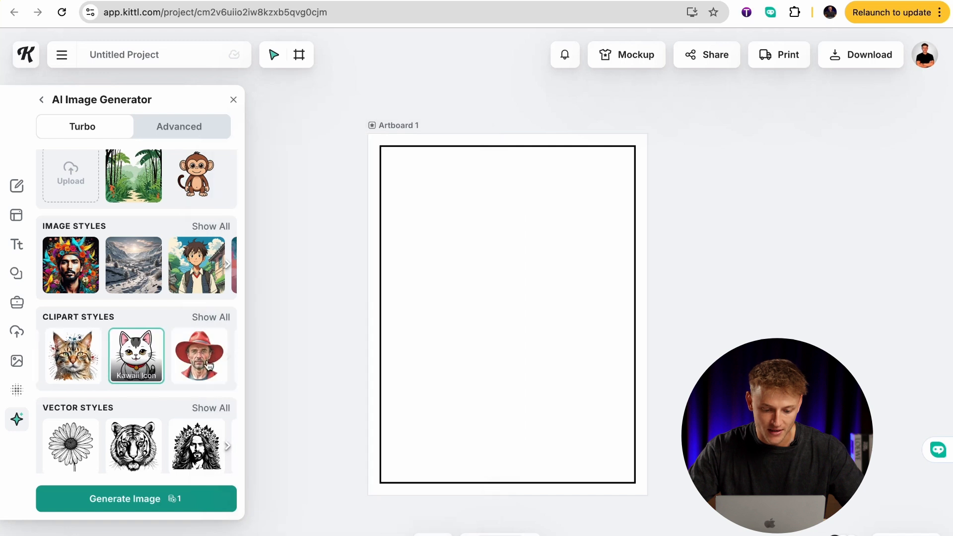
pyautogui.scroll(5, 146, 158)
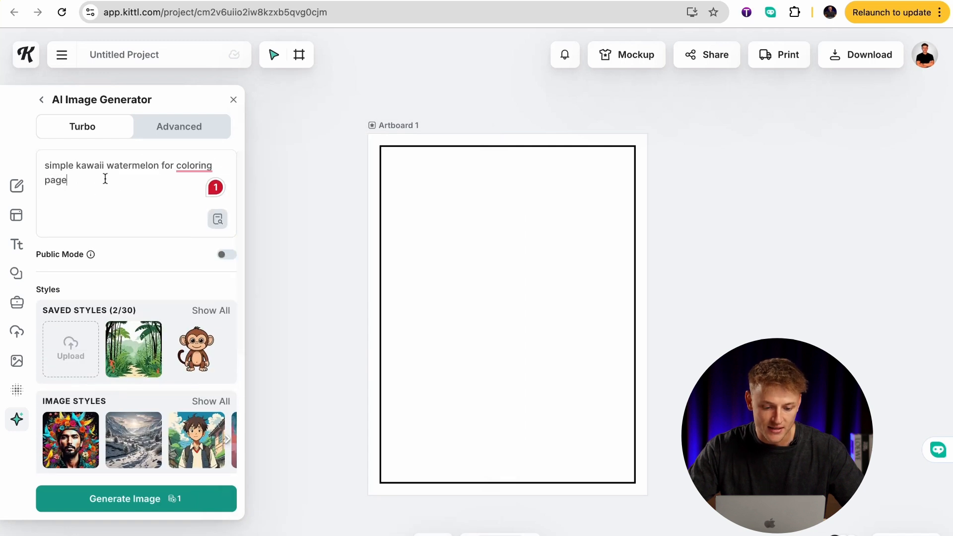
pyautogui.moveTo(104, 179); pyautogui.dragTo(76, 163)
pyautogui.scroll(-3, 139, 212)
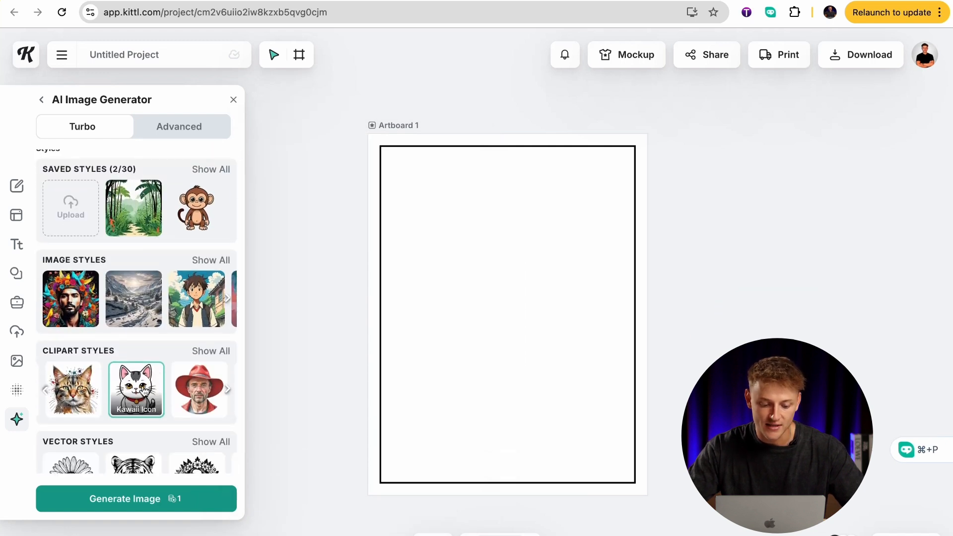
pyautogui.scroll(3, 138, 298)
pyautogui.click(113, 185)
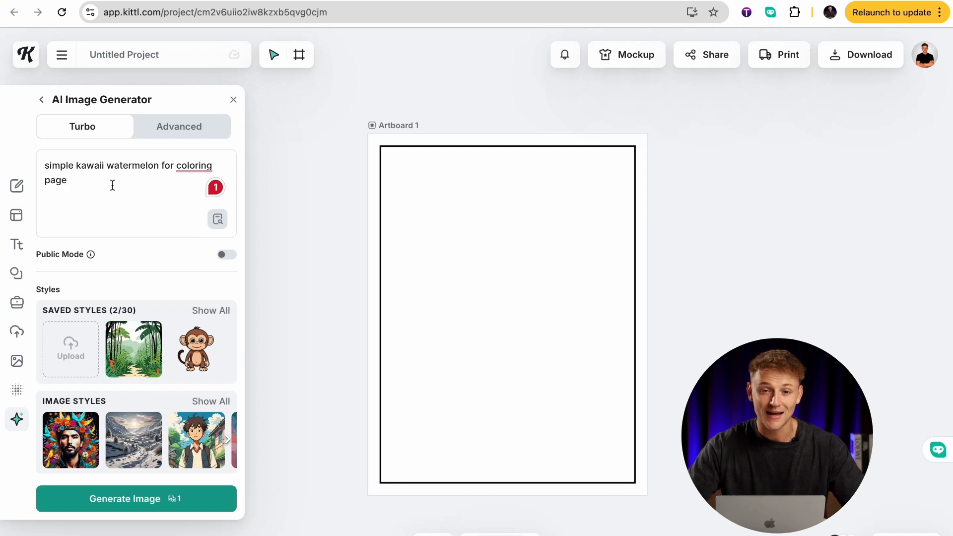
pyautogui.click(174, 500)
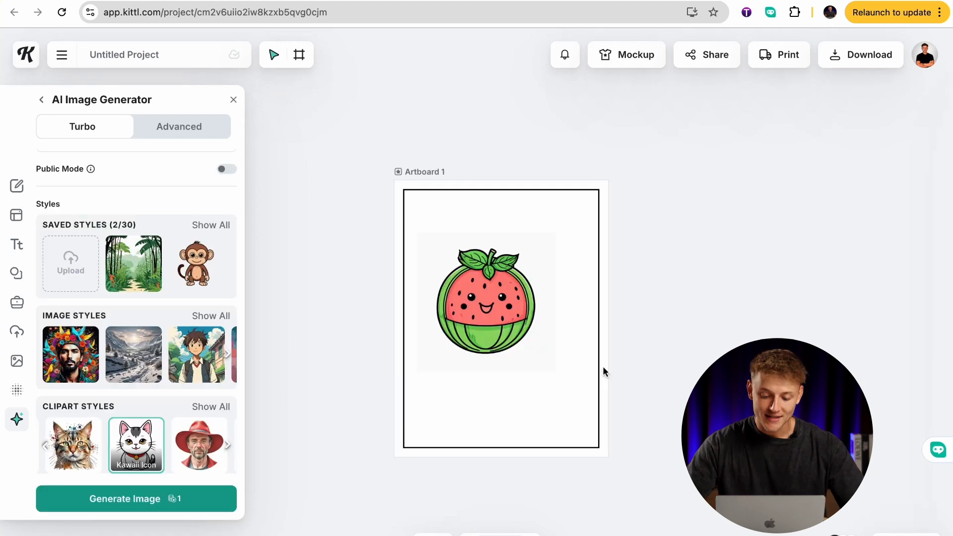
# Enlarge the watermelon image to about 6.86 × 6.86 in and center it inside the bordered rectangle.
pyautogui.moveTo(486, 313); pyautogui.dragTo(483, 299)
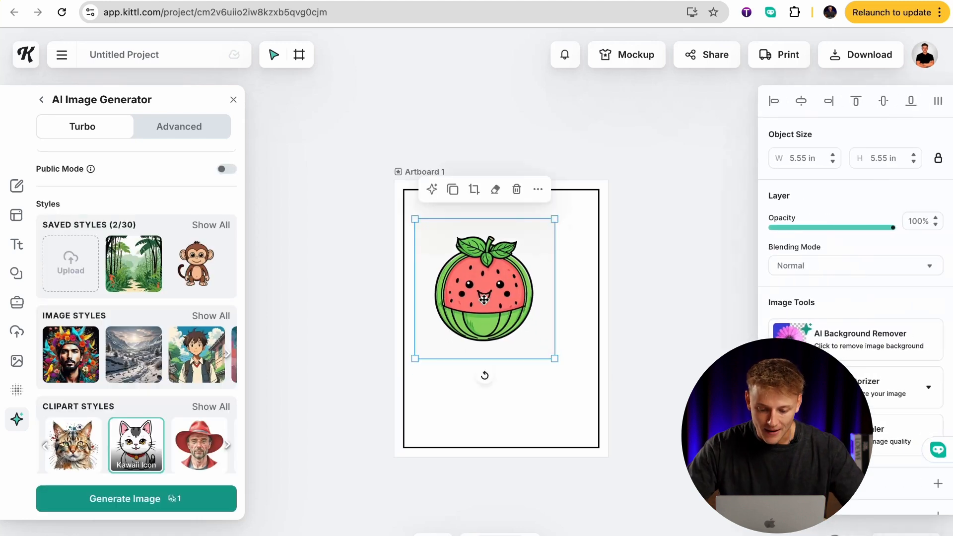
pyautogui.moveTo(555, 359); pyautogui.dragTo(581, 400)
pyautogui.moveTo(555, 343); pyautogui.dragTo(556, 355)
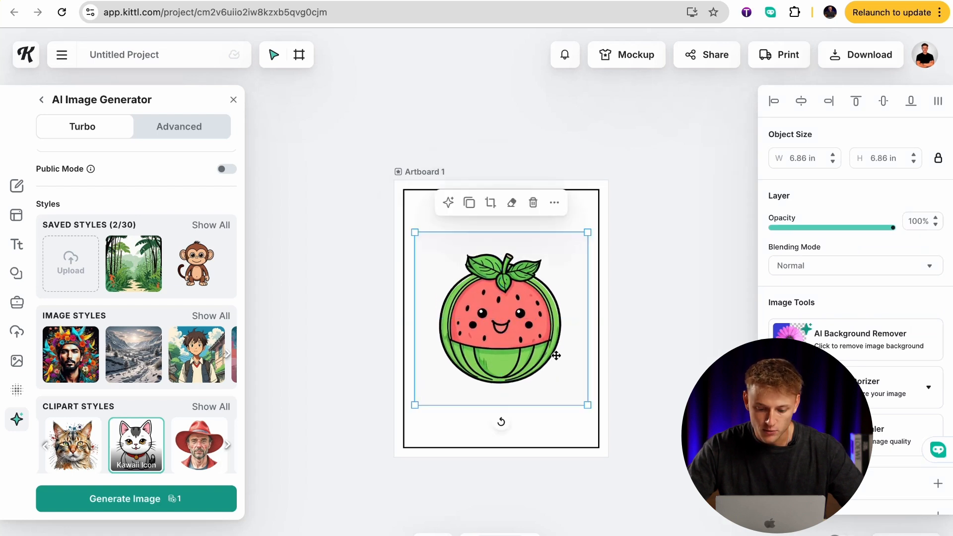
pyautogui.click(618, 301)
pyautogui.click(571, 266)
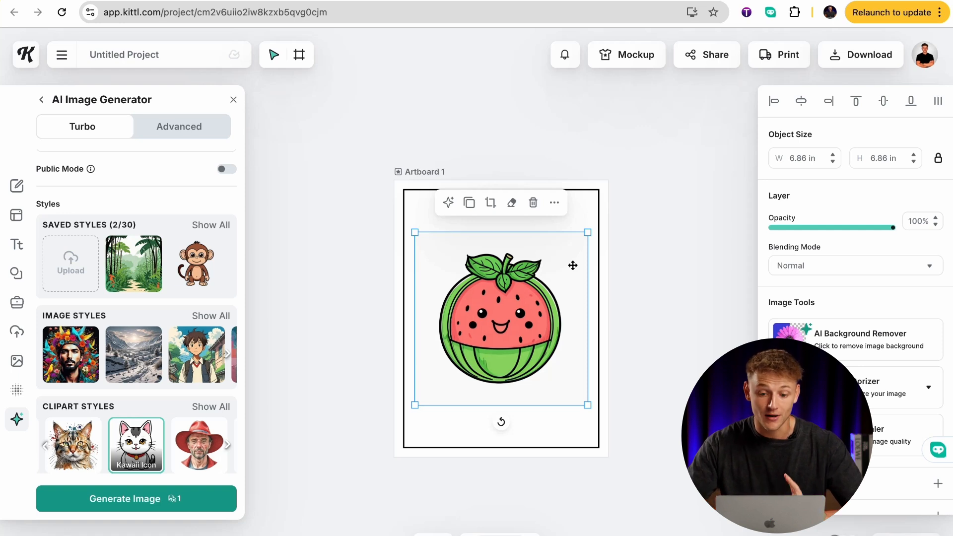
pyautogui.click(634, 254)
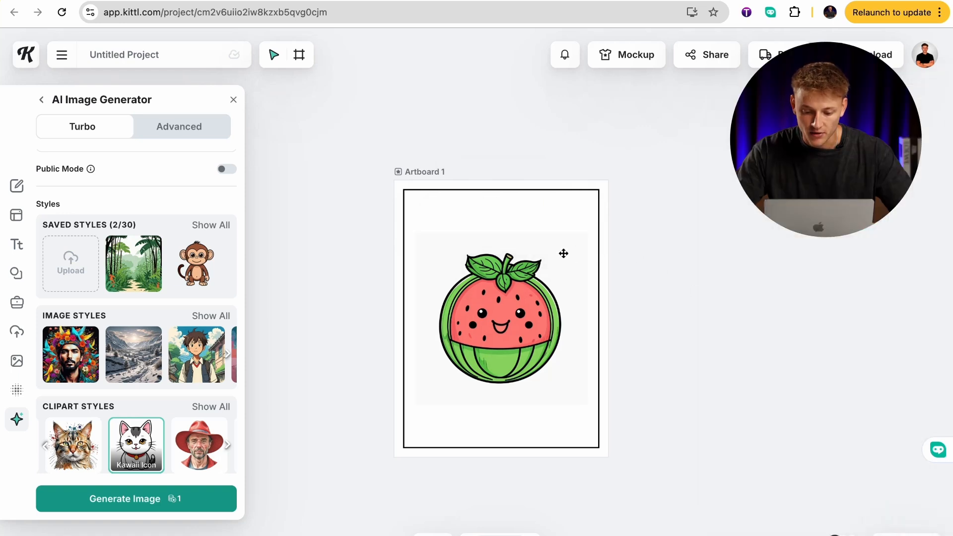
# Remove the watermelon image's background with the AI Background Remover.
pyautogui.click(551, 304)
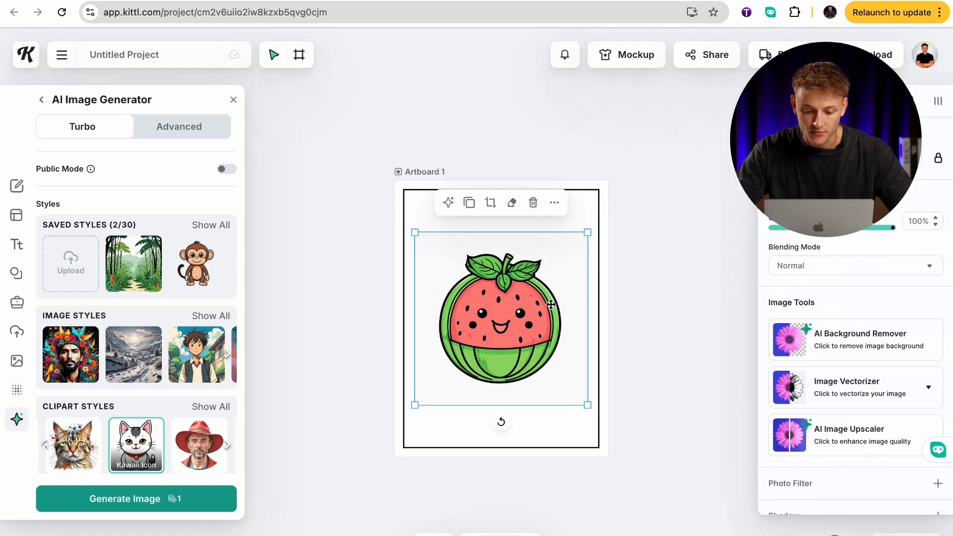
pyautogui.click(845, 340)
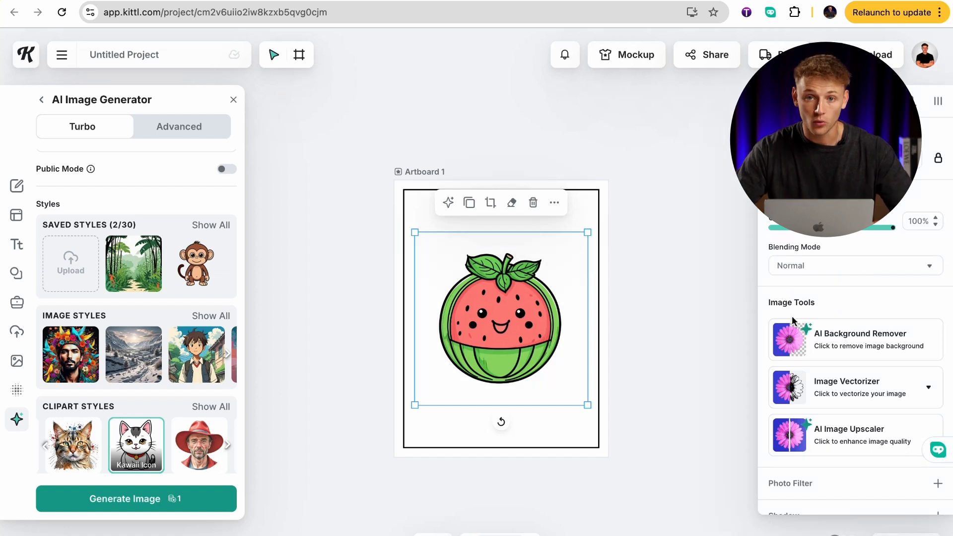
pyautogui.click(724, 321)
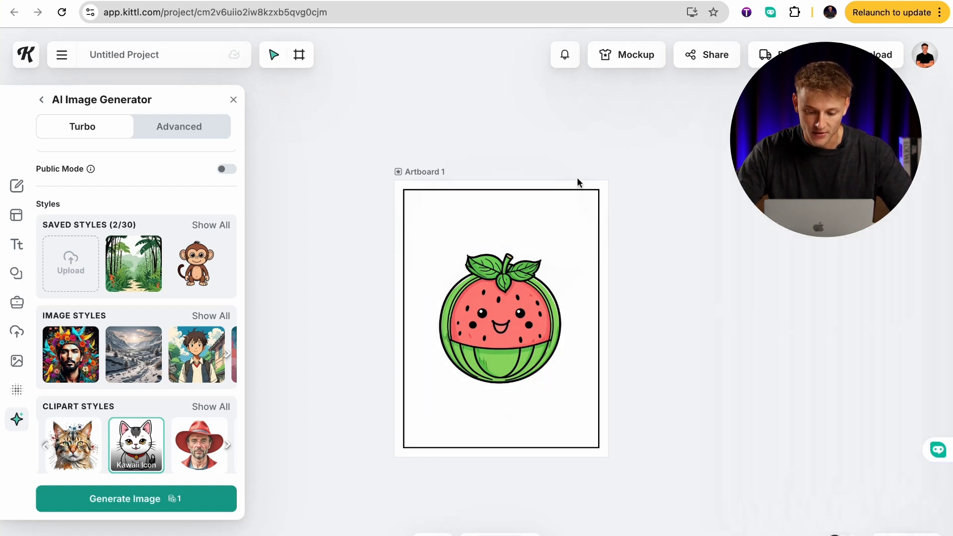
# Vectorize the watermelon image with the number of colors set to 2.
pyautogui.click(543, 325)
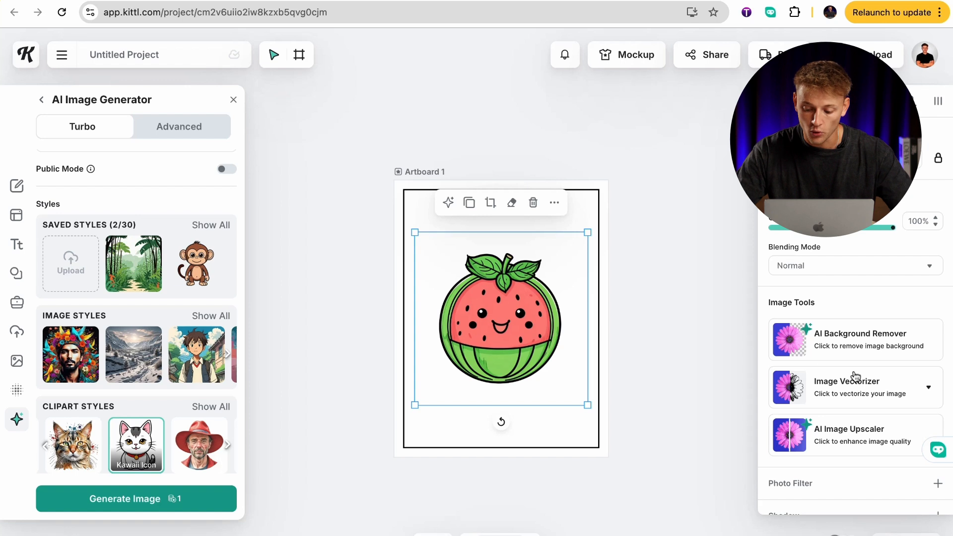
pyautogui.click(899, 391)
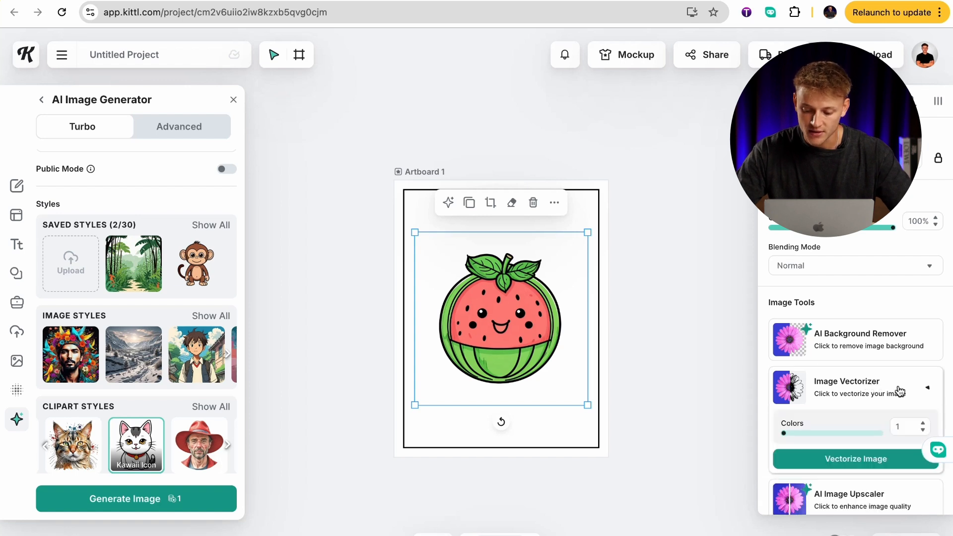
pyautogui.scroll(-2, 888, 378)
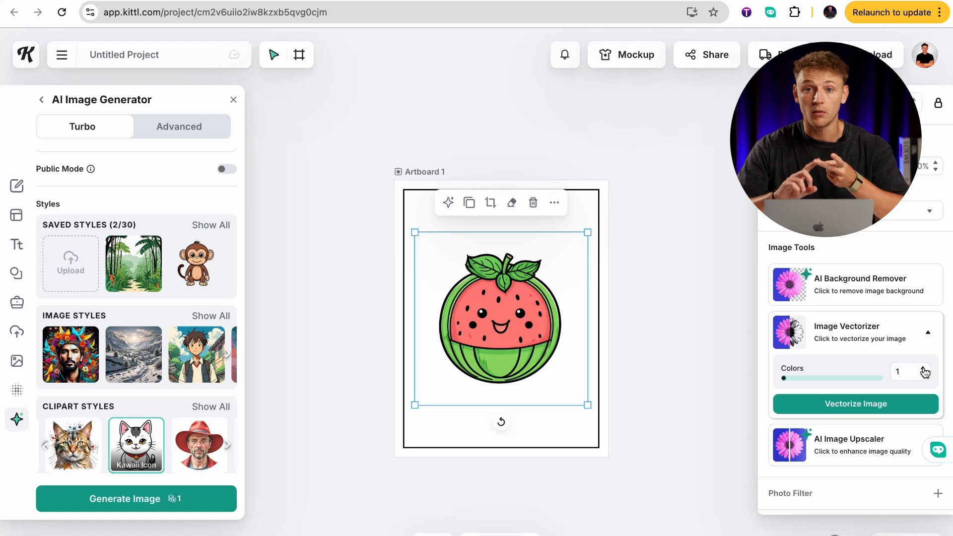
pyautogui.click(866, 399)
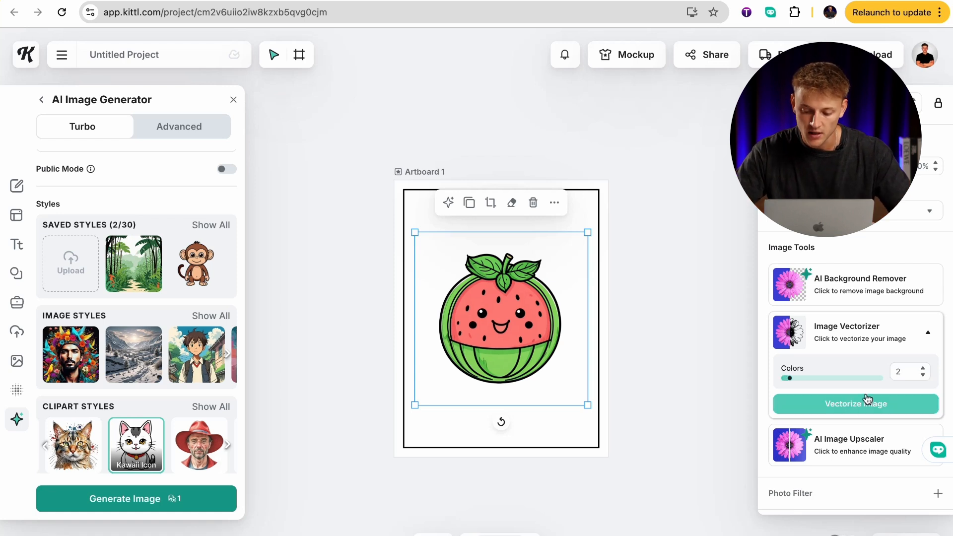
pyautogui.click(868, 405)
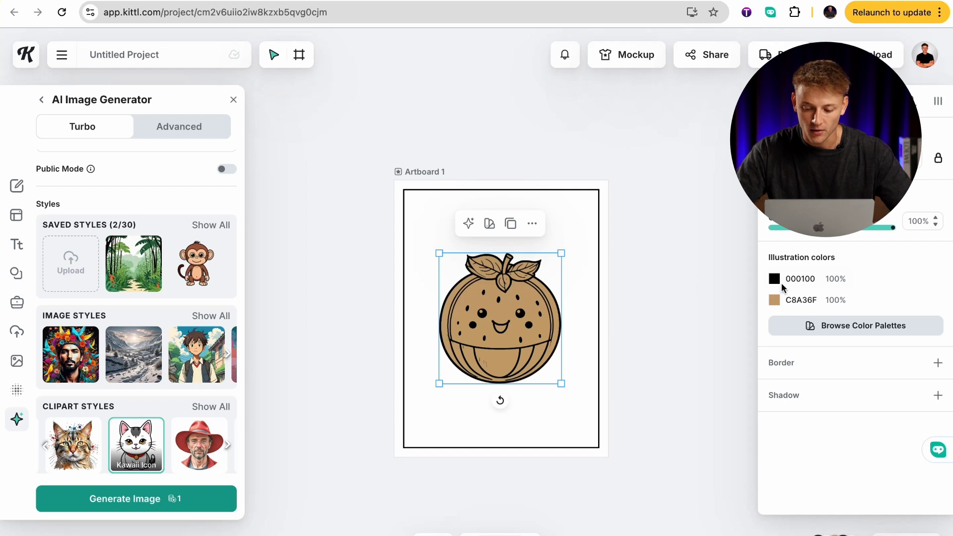
# Recolor the vectorized watermelon's brown fill to white (FFFFFF).
pyautogui.click(774, 300)
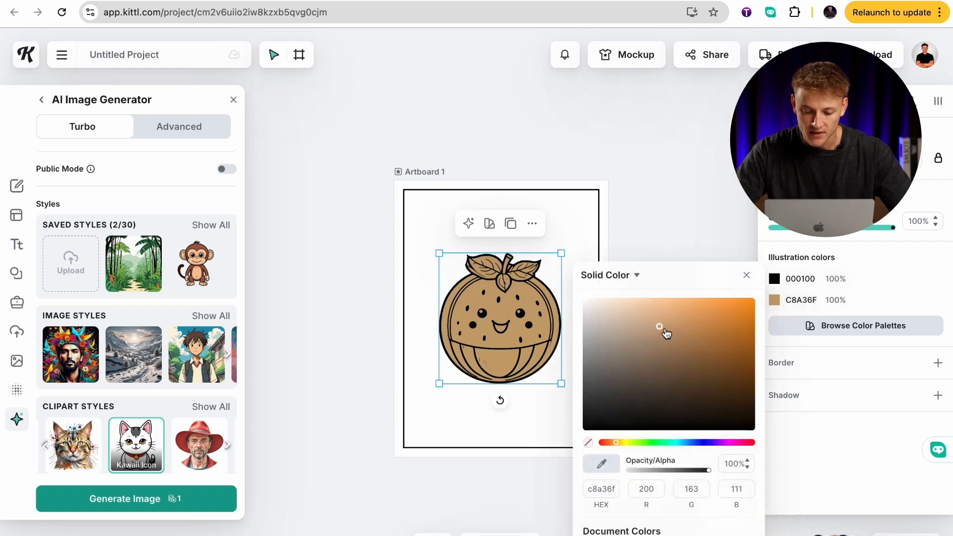
pyautogui.moveTo(648, 333); pyautogui.dragTo(577, 296)
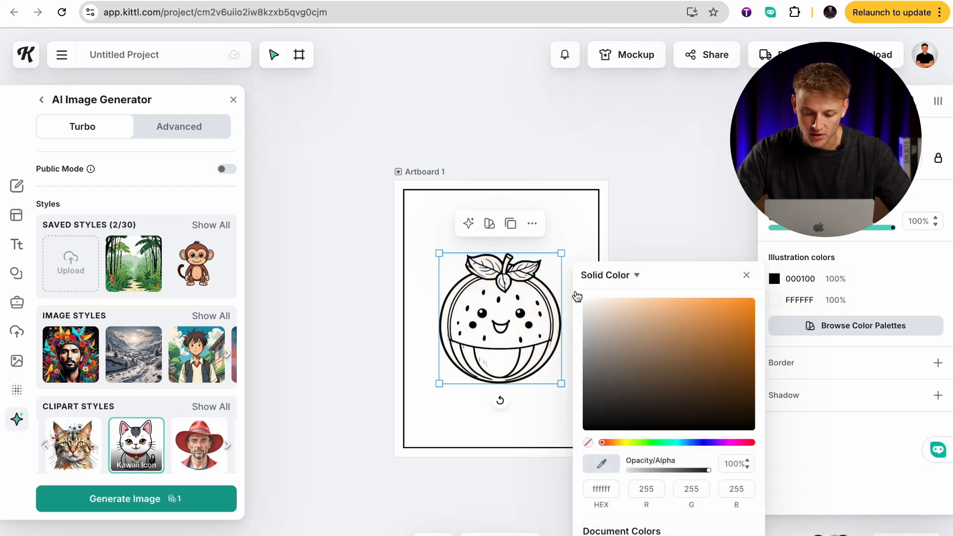
pyautogui.click(637, 240)
# Enlarge the watermelon to about 6.77 × 7.24 in and center it inside the page border.
pyautogui.moveTo(547, 357); pyautogui.dragTo(574, 418)
pyautogui.click(591, 362)
pyautogui.moveTo(591, 363); pyautogui.dragTo(583, 377)
pyautogui.click(635, 339)
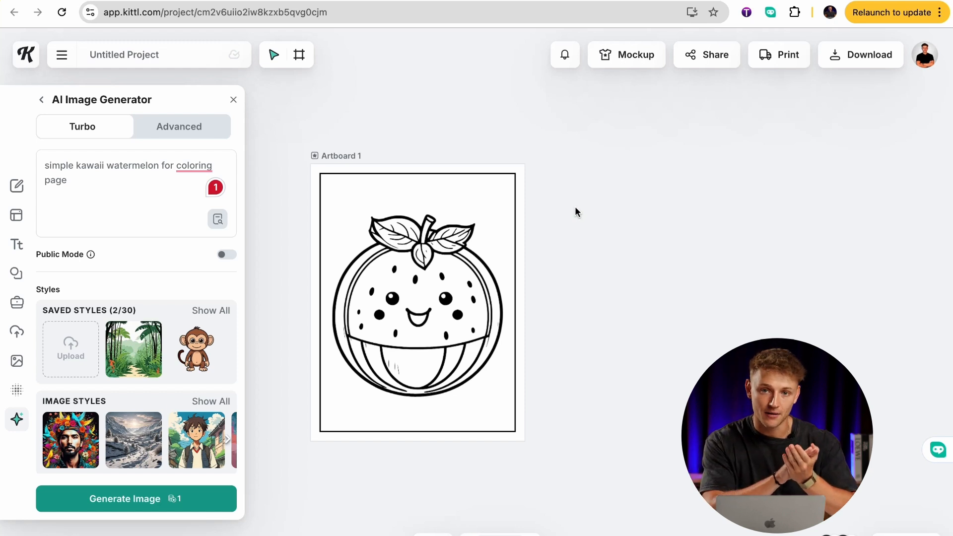
# Duplicate the watermelon artboard and delete the watermelon from the copy, keeping the bordered rectangle.
pyautogui.click(342, 156)
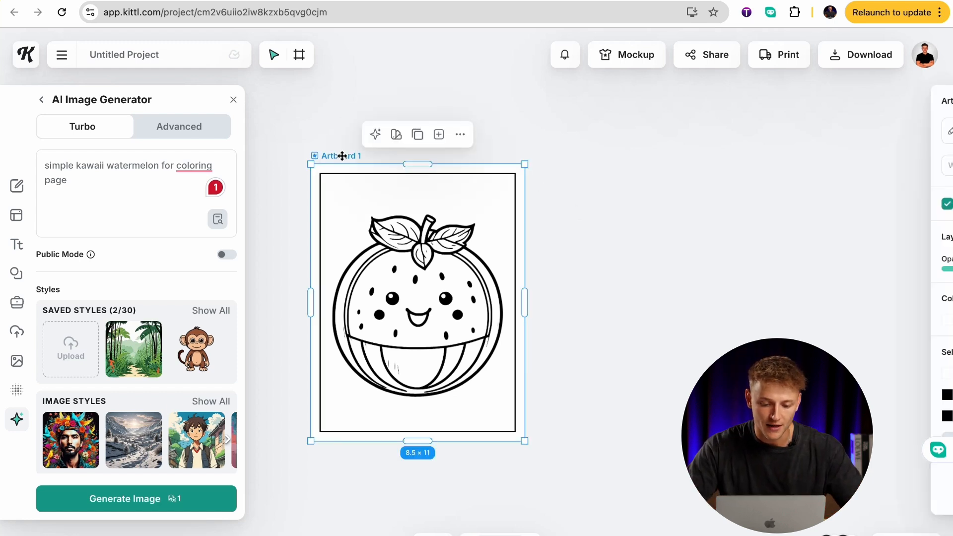
pyautogui.click(419, 143)
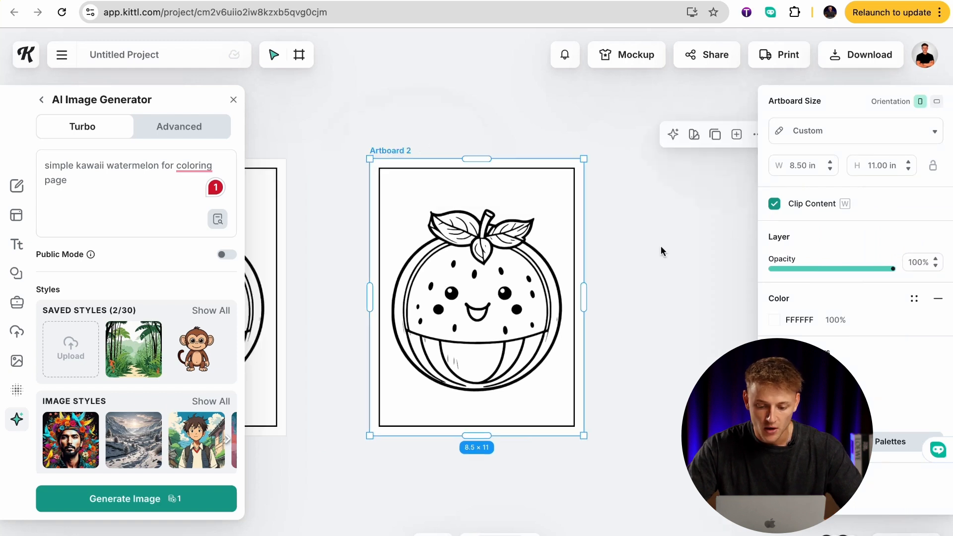
pyautogui.click(660, 250)
pyautogui.hscroll(-3, 662, 250)
pyautogui.click(636, 267)
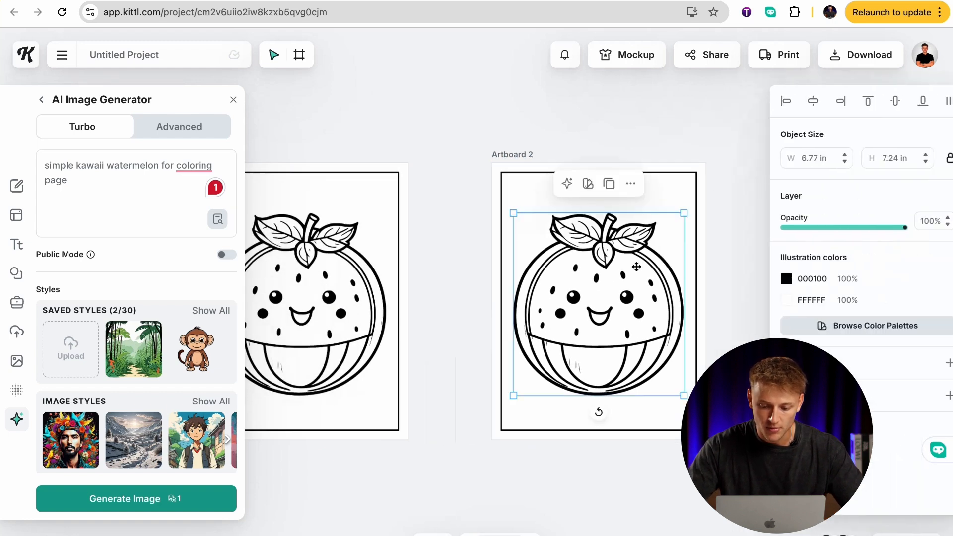
pyautogui.press('Delete')
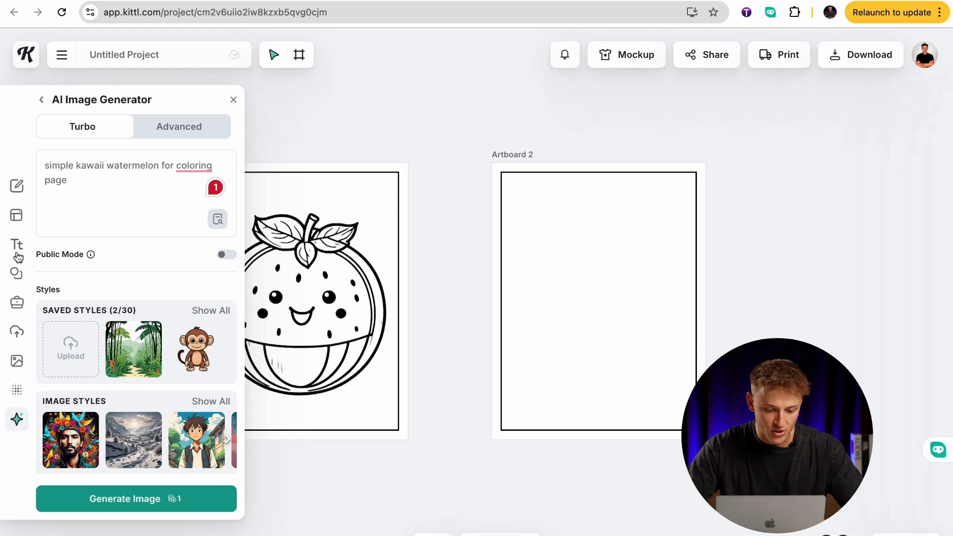
# Add a headline reading "Page left blank to prevent bleed-through" inside the border of Artboard 2.
pyautogui.click(17, 253)
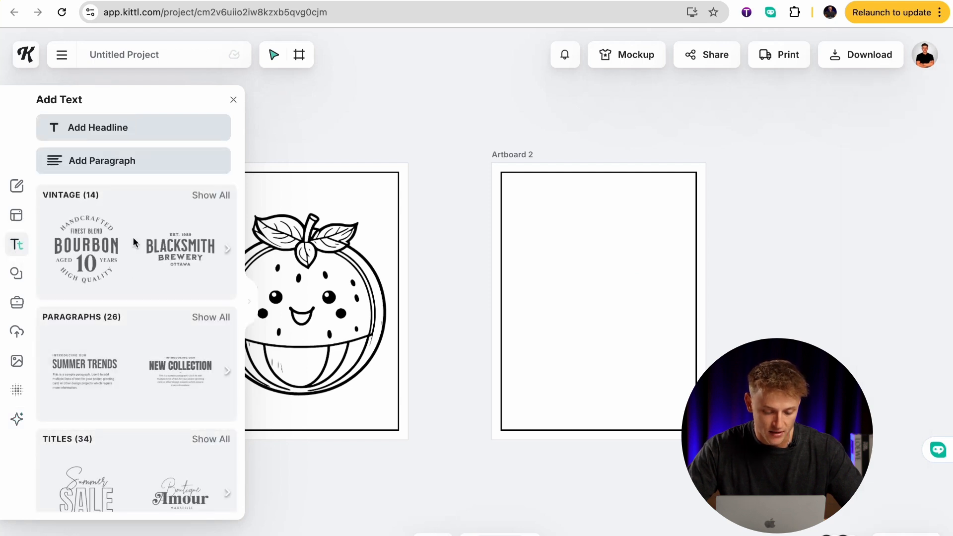
pyautogui.click(199, 130)
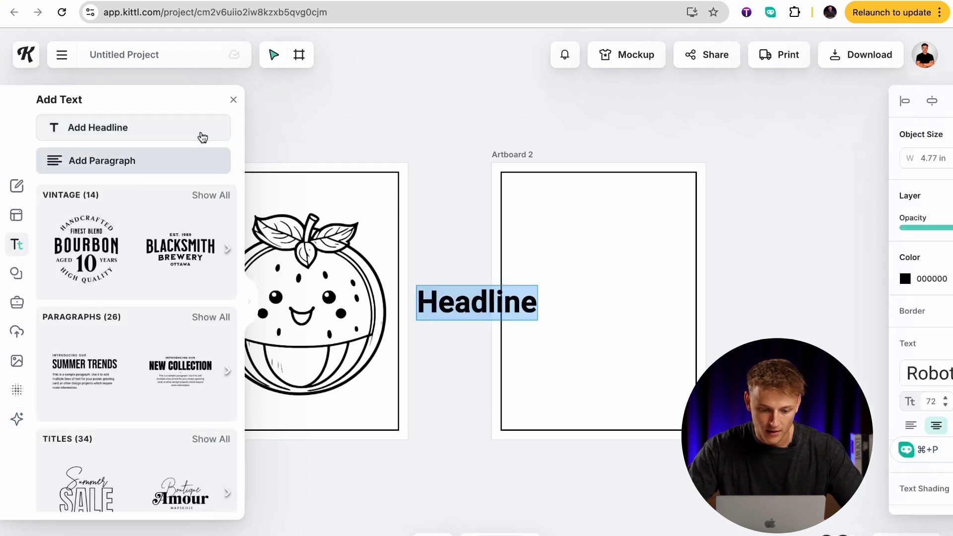
pyautogui.moveTo(466, 291); pyautogui.dragTo(579, 270)
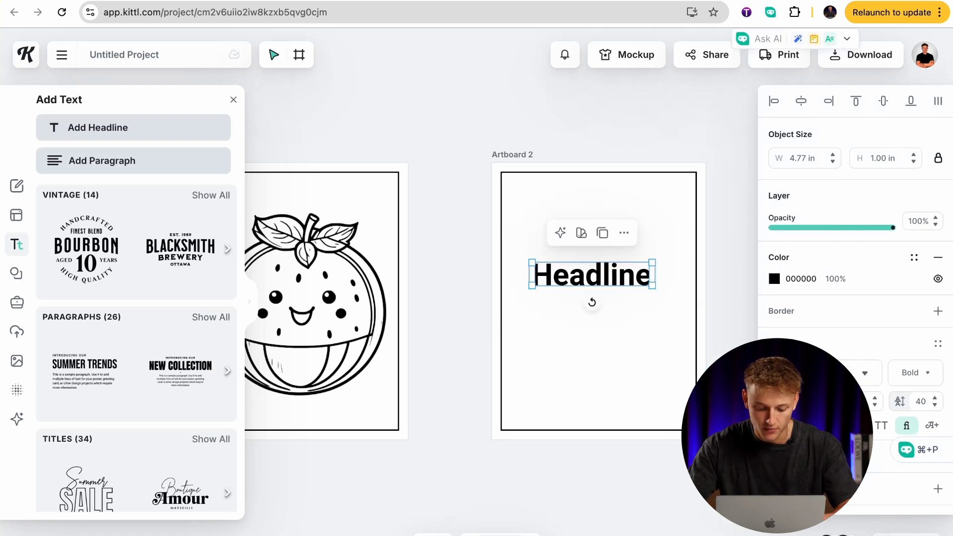
pyautogui.doubleClick(614, 268)
pyautogui.write('Page left b')
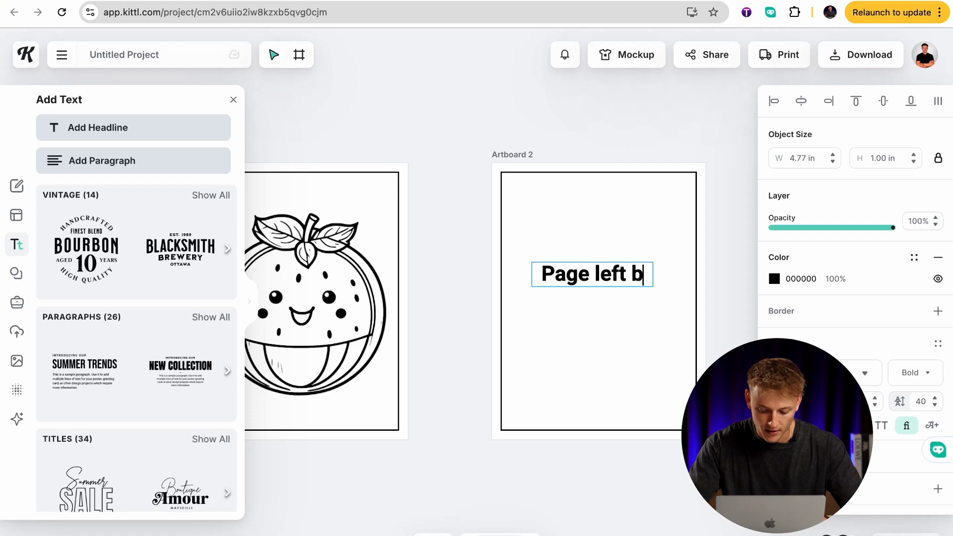
pyautogui.write('lank to prevent bleed-through')
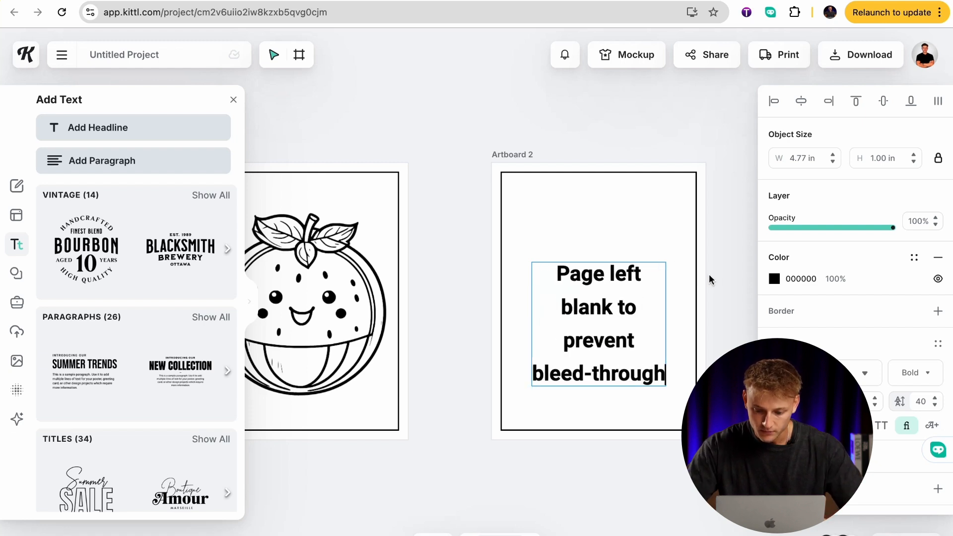
pyautogui.press('Escape')
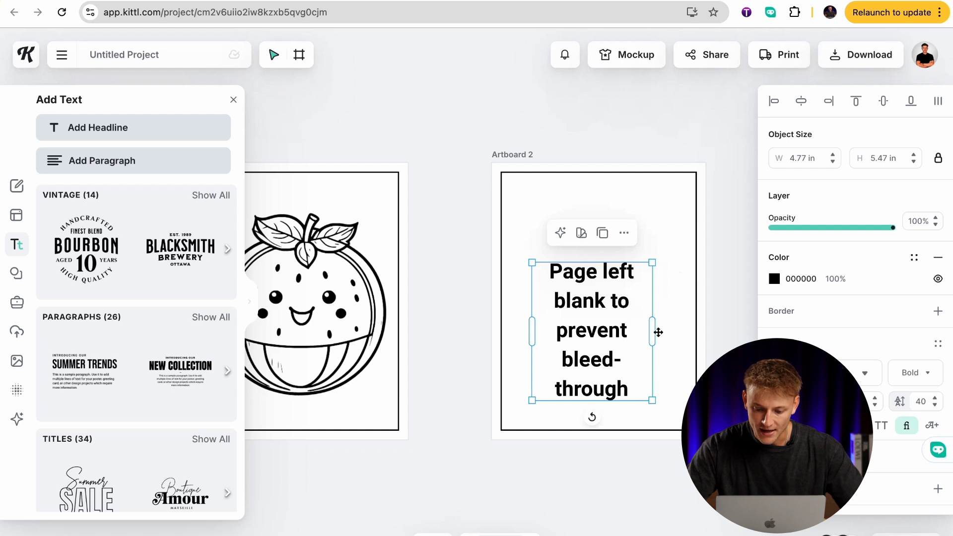
# Widen the headline's text box to about 6.52 in and center it across the bordered page.
pyautogui.moveTo(654, 332)
pyautogui.mouseDown()
pyautogui.moveTo(696, 332)
pyautogui.moveTo(651, 326)
pyautogui.mouseUp()
pyautogui.click(714, 330)
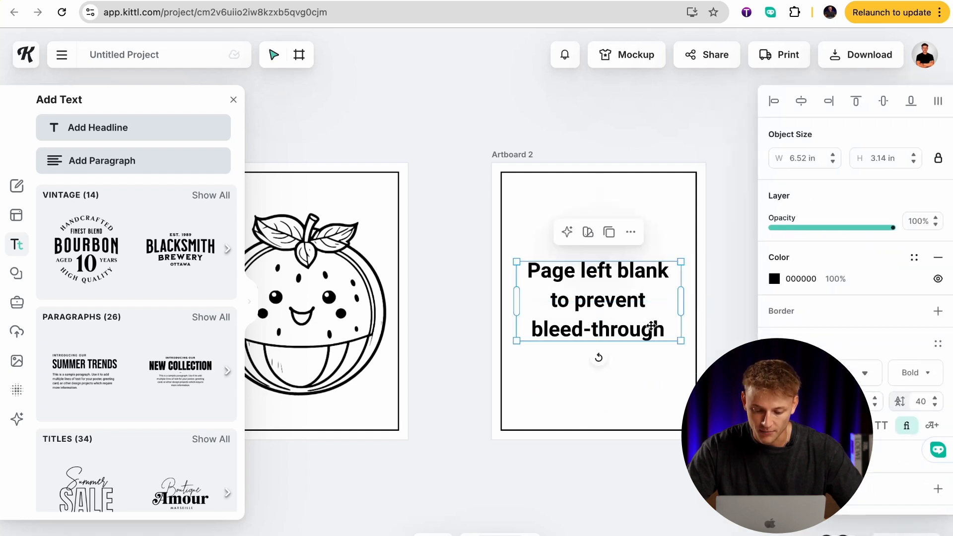
pyautogui.click(725, 318)
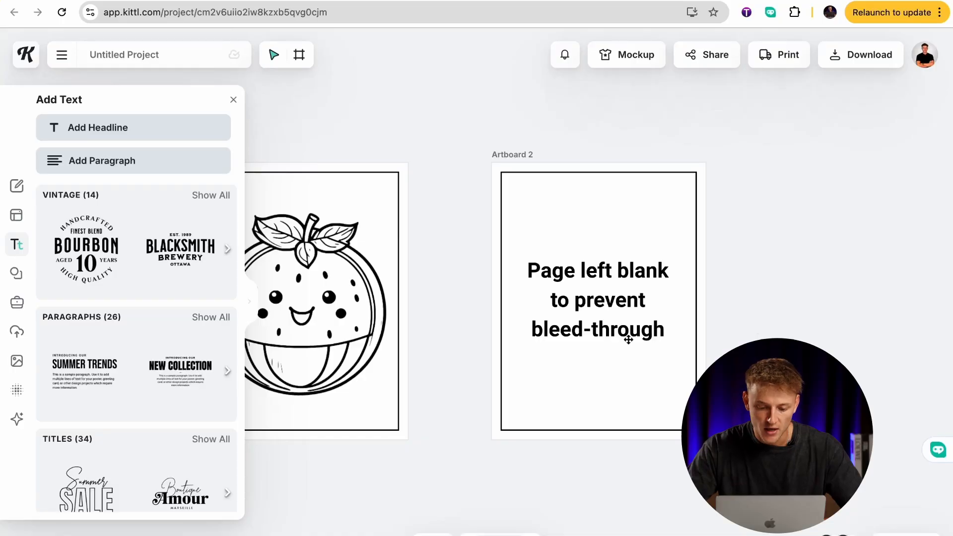
# Duplicate Artboard 1 with the watermelon to start the third page.
pyautogui.hscroll(-2, 628, 340)
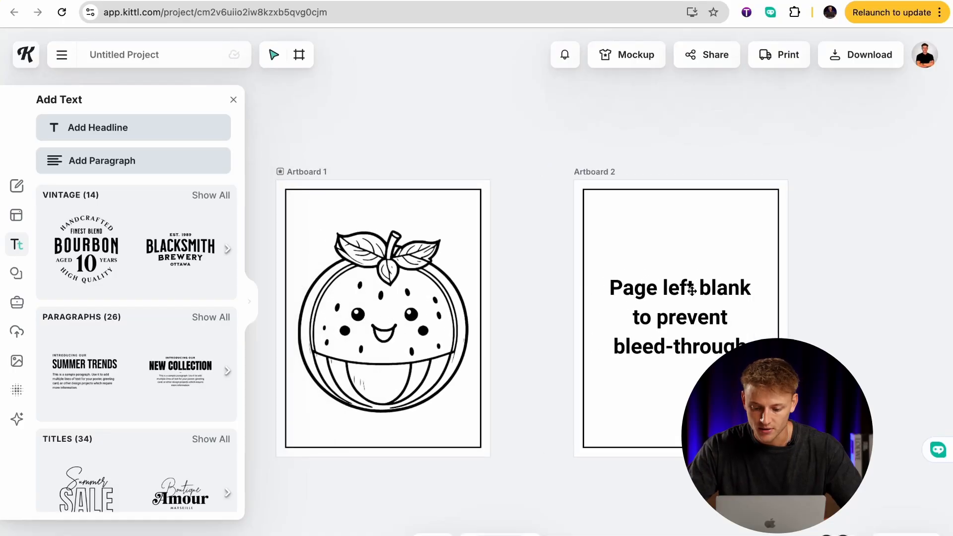
pyautogui.hscroll(-1, 650, 283)
pyautogui.hscroll(1, 650, 284)
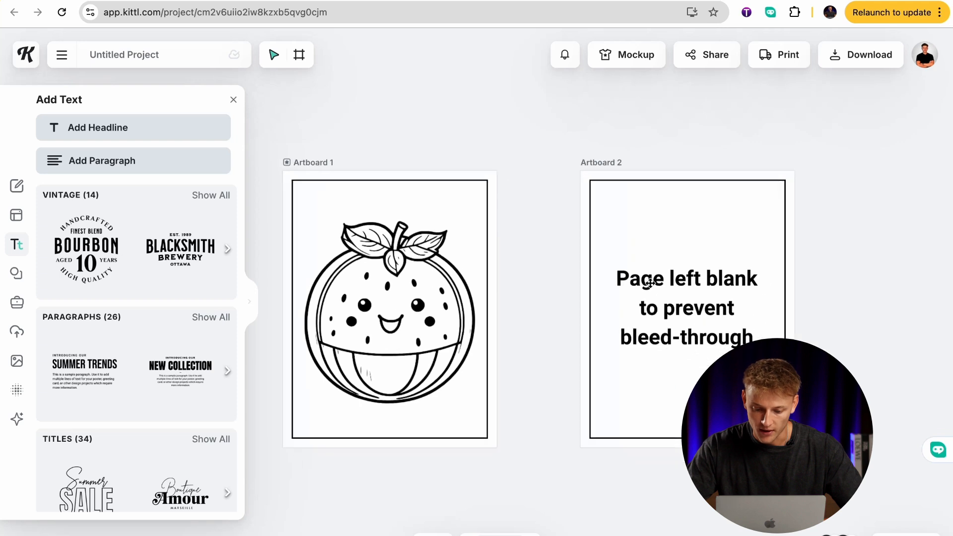
pyautogui.click(402, 281)
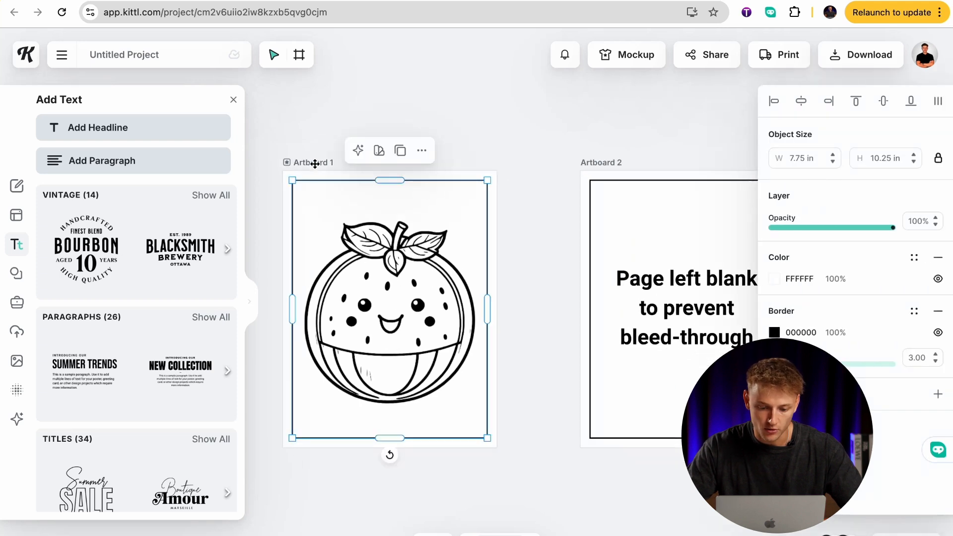
pyautogui.click(315, 164)
pyautogui.click(389, 142)
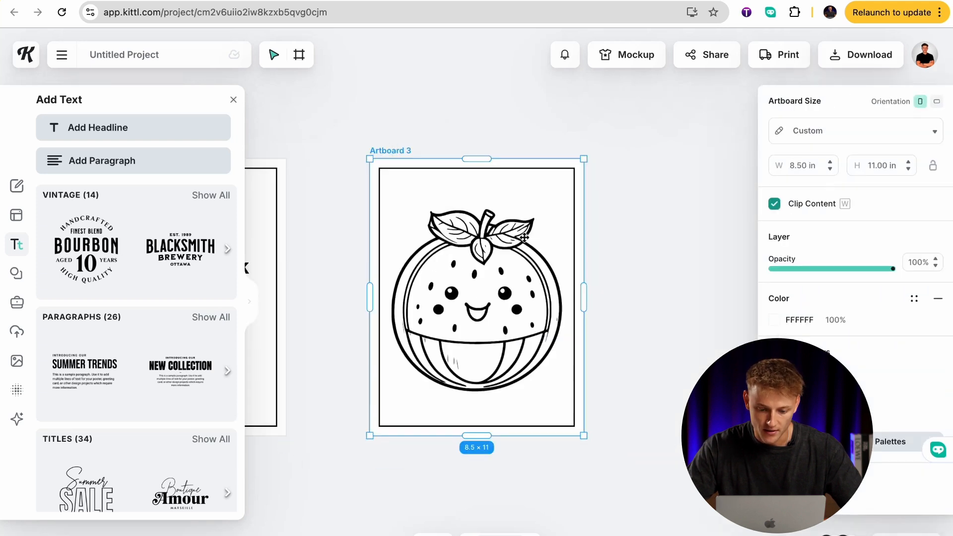
# Delete the watermelon from Artboard 3, keeping only the page border.
pyautogui.hscroll(-5, 524, 238)
pyautogui.click(492, 264)
pyautogui.hscroll(-5, 492, 264)
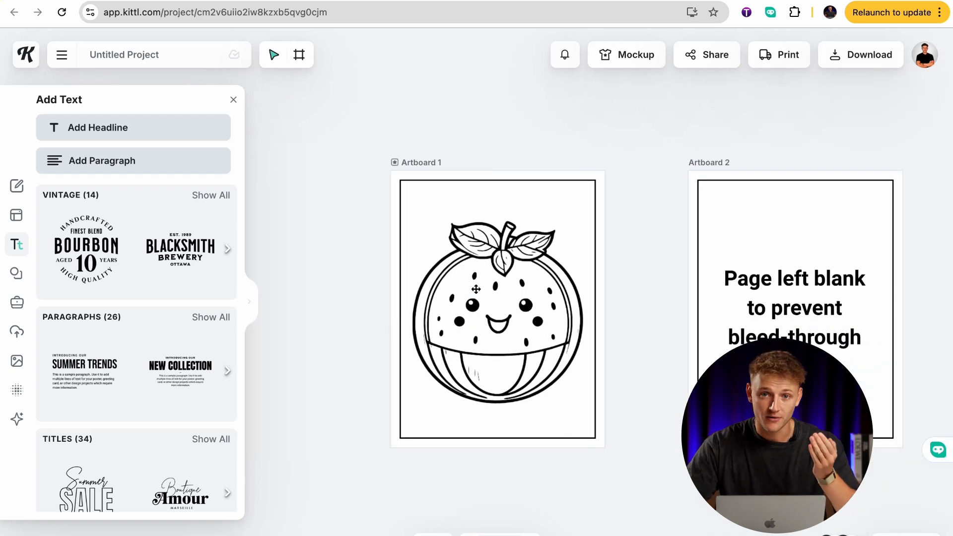
pyautogui.hscroll(5, 508, 279)
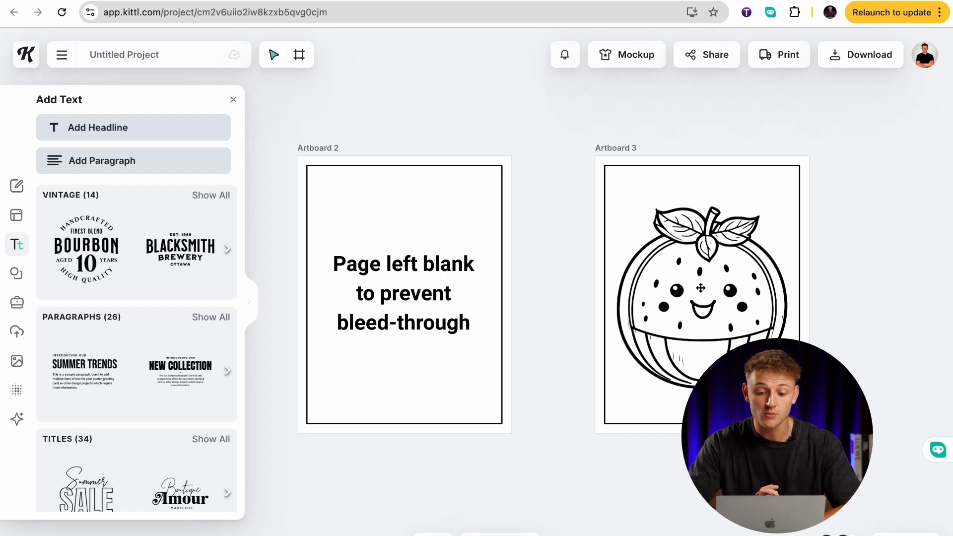
pyautogui.scroll(1, 700, 288)
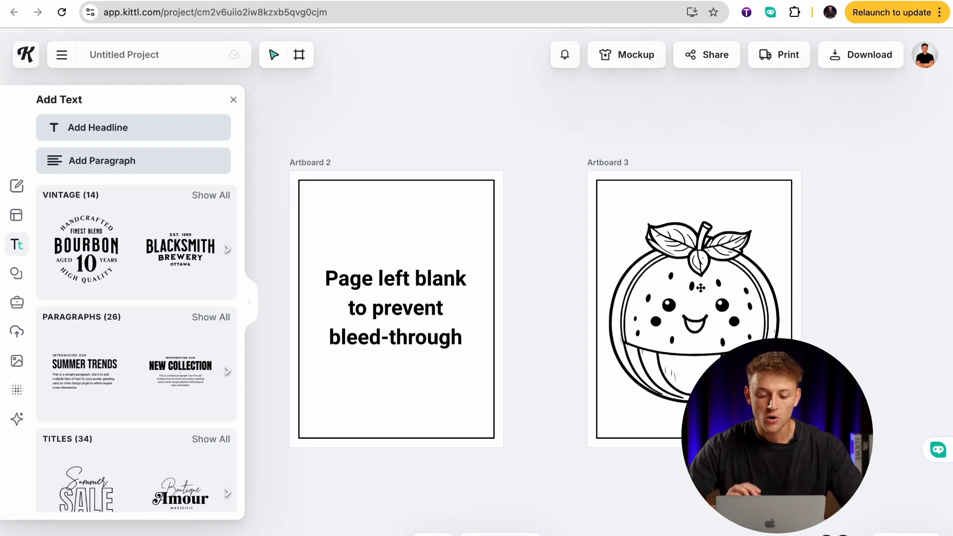
pyautogui.hscroll(4, 700, 288)
pyautogui.click(648, 304)
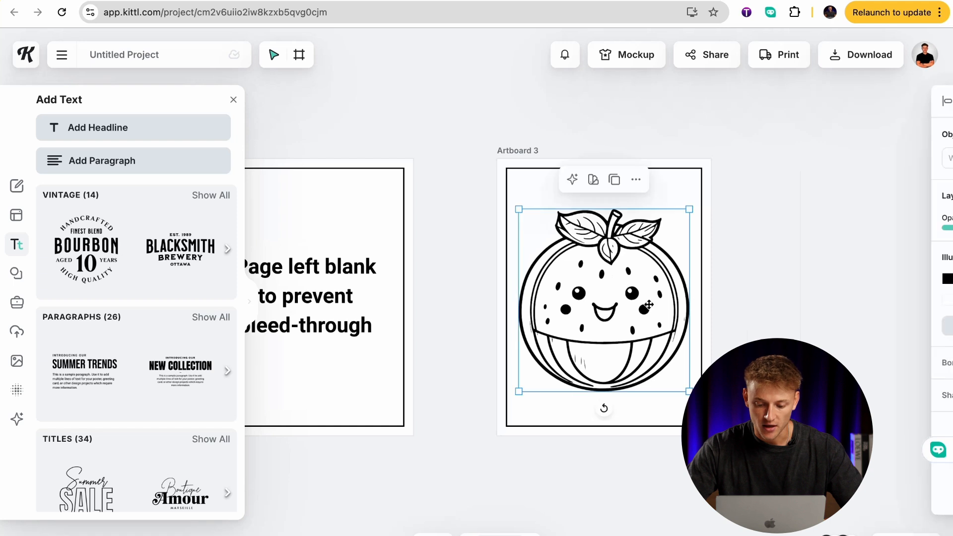
pyautogui.press('BackSpace')
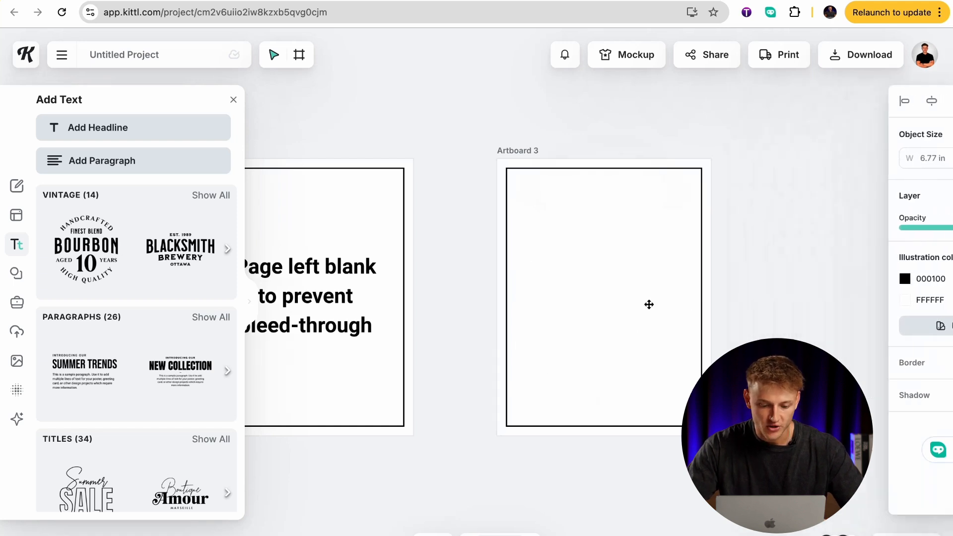
# Change the AI image prompt to "simple kawaii cupcake for coloring page" and generate it in the Kawaii Icon style.
pyautogui.click(18, 420)
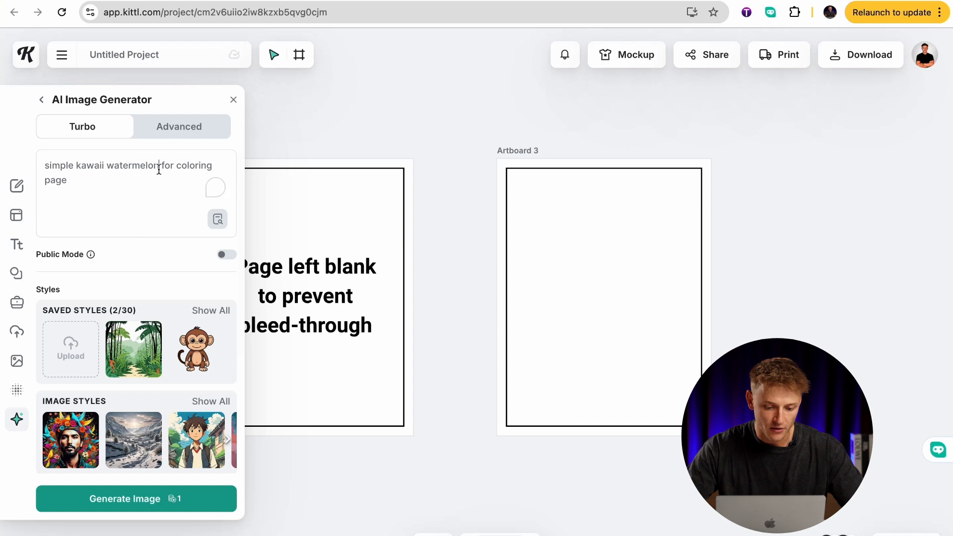
pyautogui.click(158, 169)
pyautogui.press('BackSpace')
pyautogui.press('BackSpace')
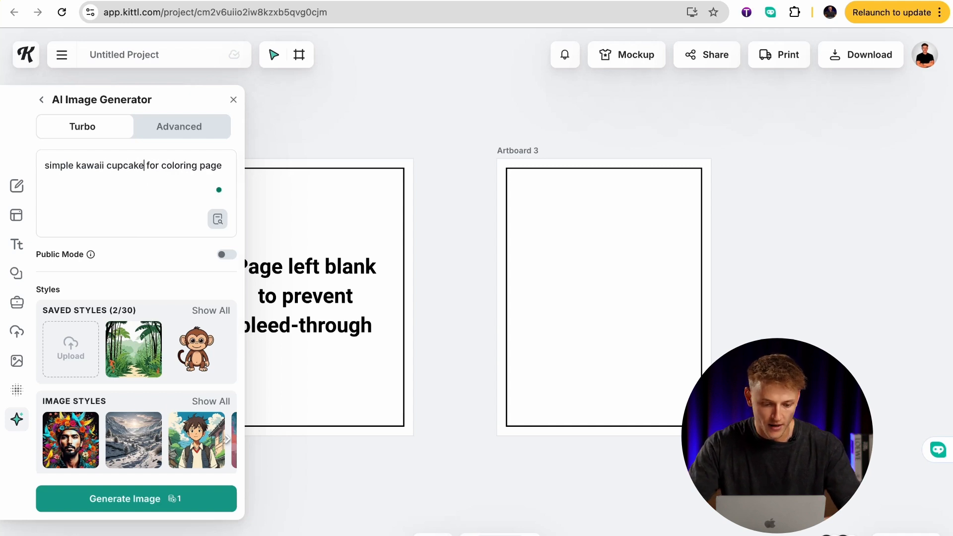
pyautogui.moveTo(191, 164); pyautogui.dragTo(85, 163)
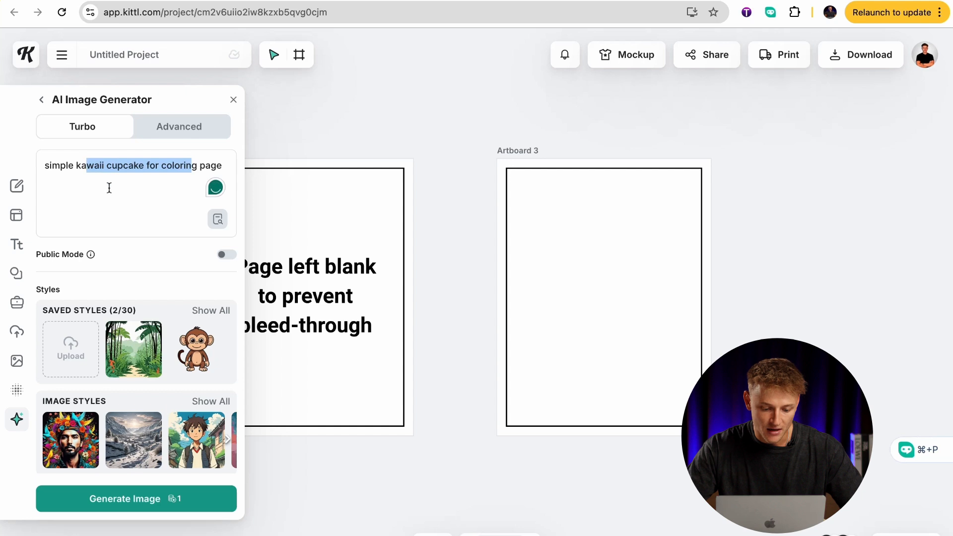
pyautogui.scroll(-5, 132, 352)
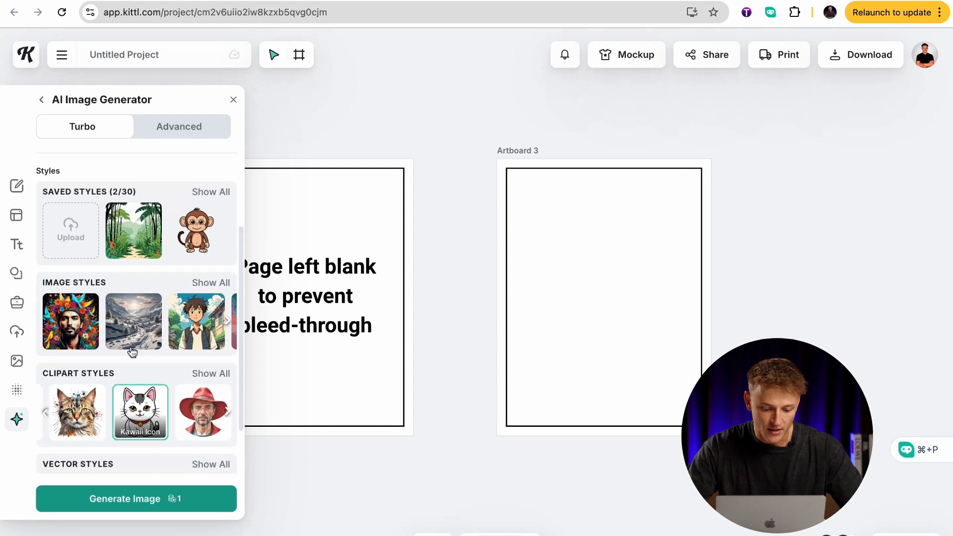
pyautogui.click(152, 502)
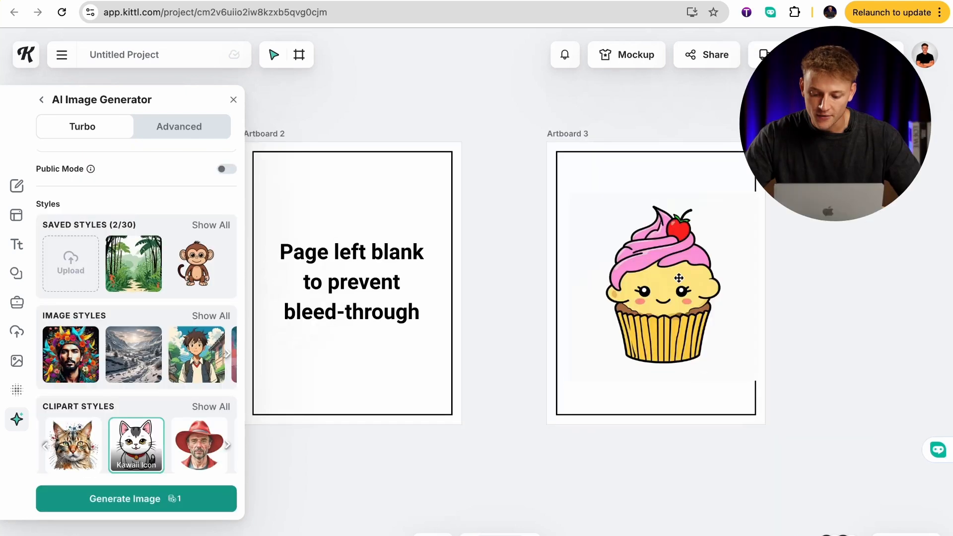
# Position the cupcake image within the border of Artboard 3 and remove its background with the AI Background Remover.
pyautogui.click(678, 278)
pyautogui.moveTo(678, 278); pyautogui.dragTo(674, 278)
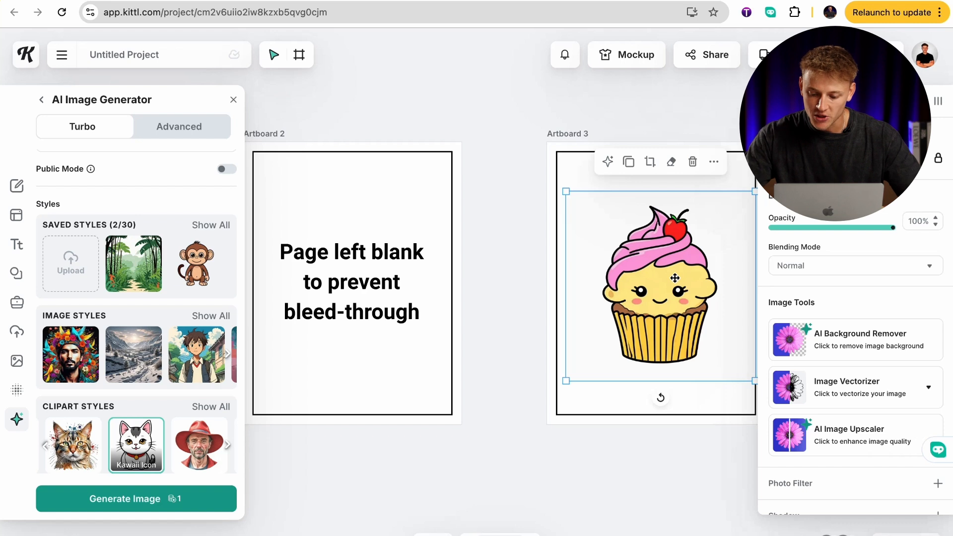
pyautogui.click(841, 333)
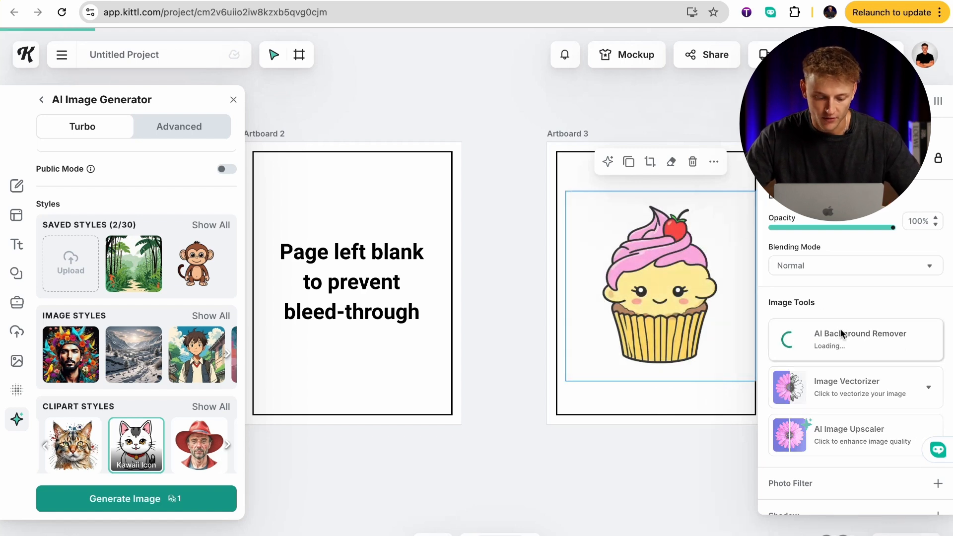
# Vectorize the cupcake image with the number of colors set to 2.
pyautogui.click(859, 385)
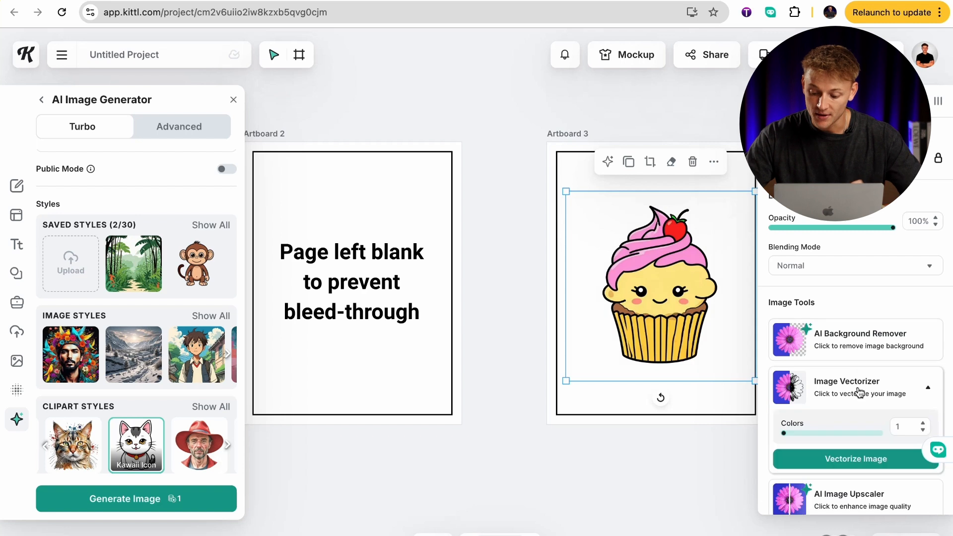
pyautogui.click(922, 422)
pyautogui.click(893, 460)
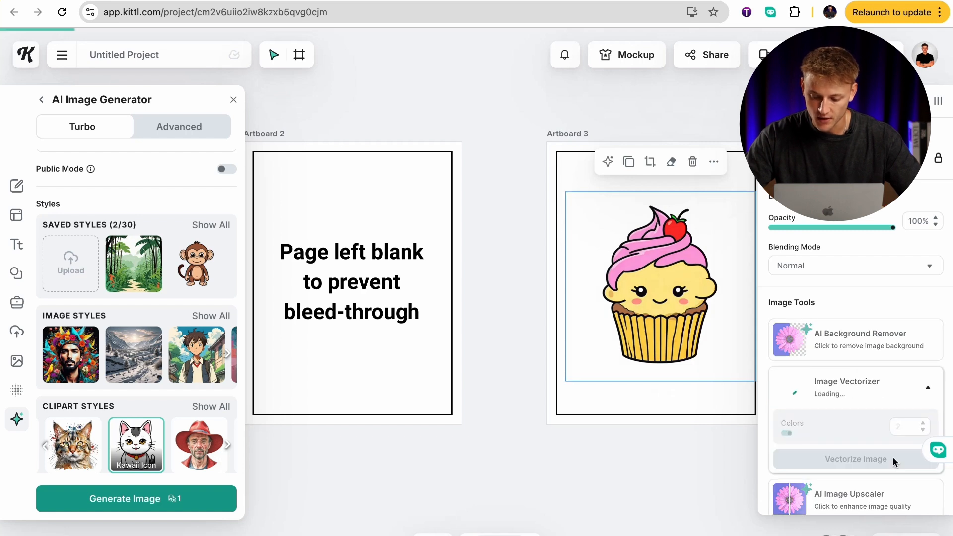
# Recolor the vectorized cupcake's orange fill to white (FFFFFF).
pyautogui.hscroll(3, 712, 417)
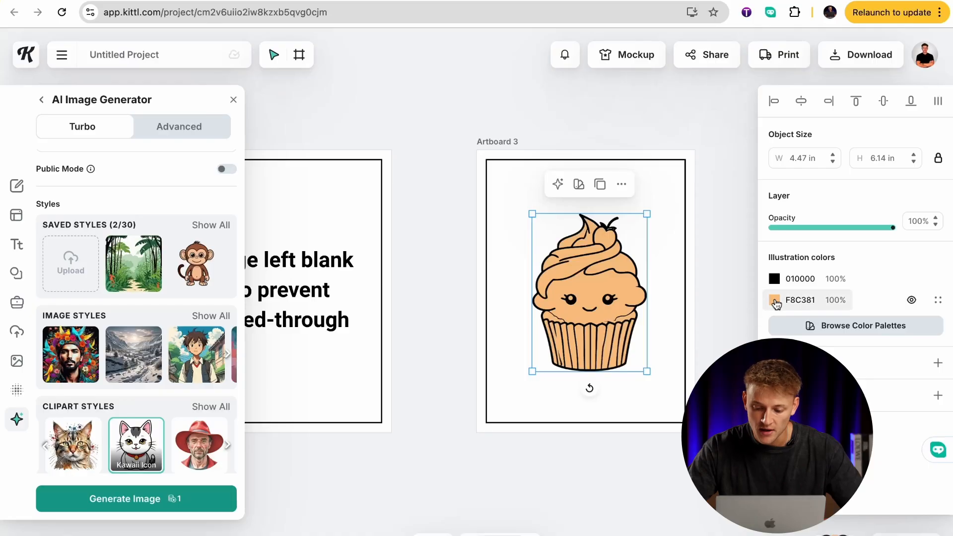
pyautogui.click(775, 301)
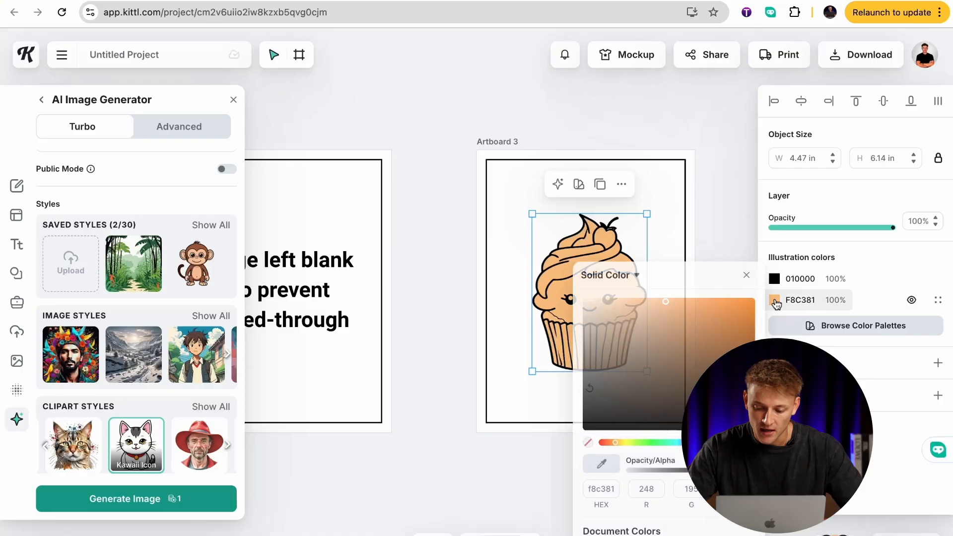
pyautogui.moveTo(684, 326); pyautogui.dragTo(579, 304)
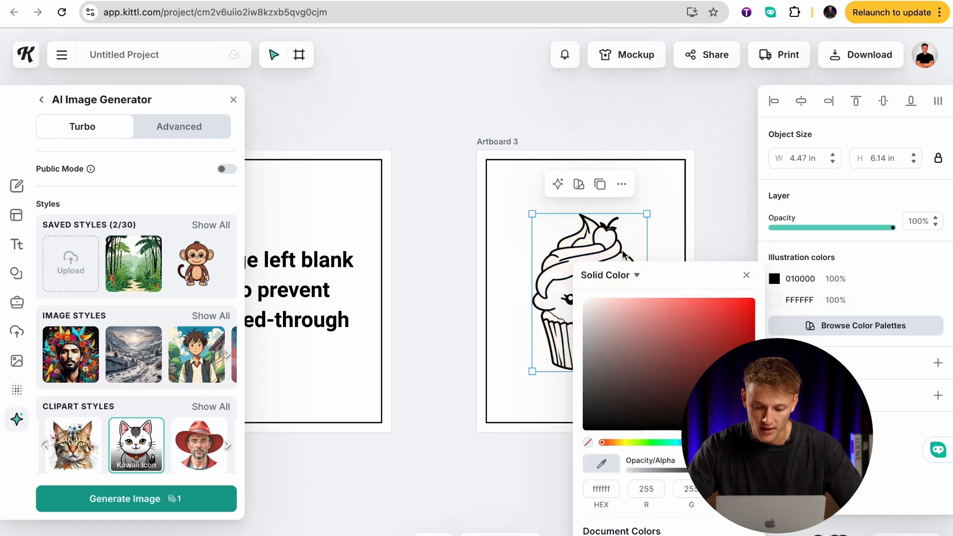
pyautogui.click(689, 208)
# Enlarge the cupcake to about 6.23 × 8.56 in and center it inside the border of Artboard 3.
pyautogui.click(610, 293)
pyautogui.moveTo(589, 315); pyautogui.dragTo(578, 296)
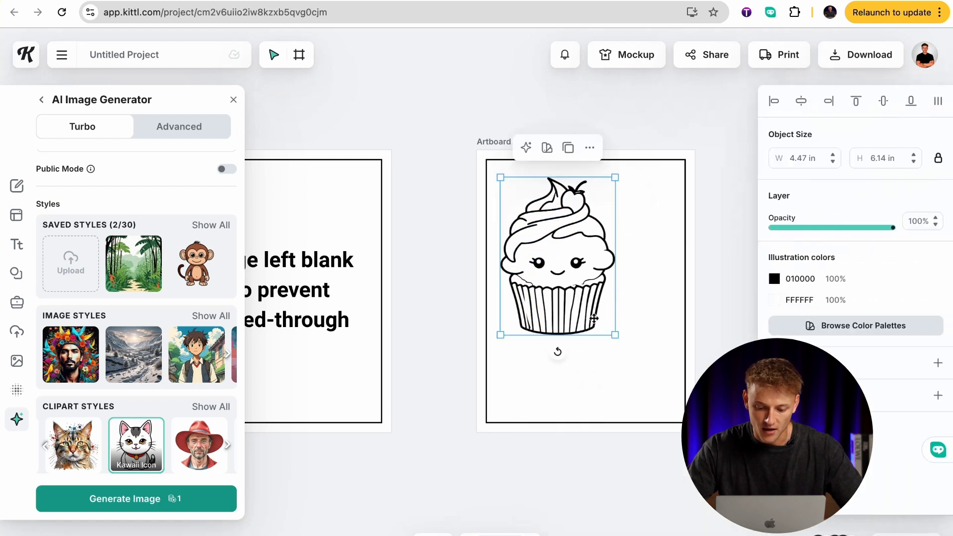
pyautogui.moveTo(600, 351); pyautogui.dragTo(610, 352)
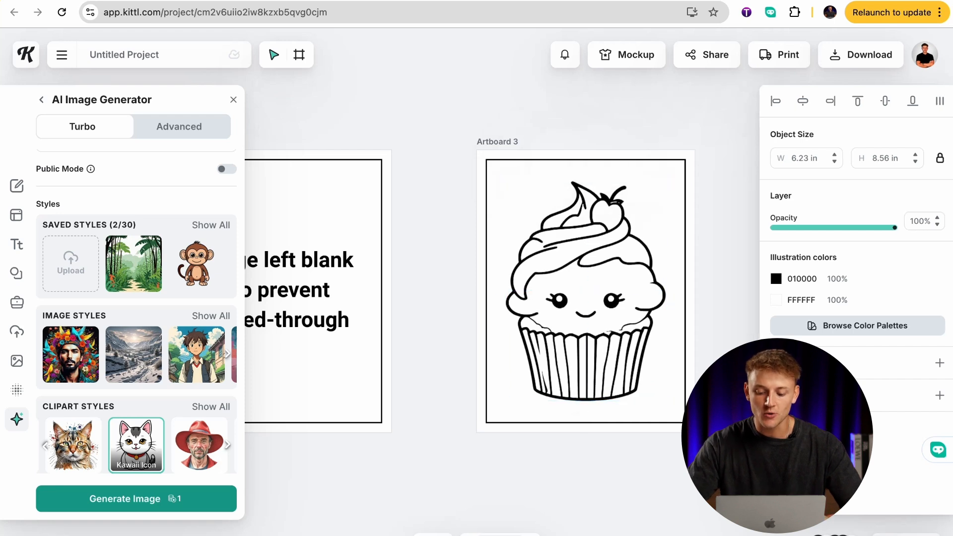
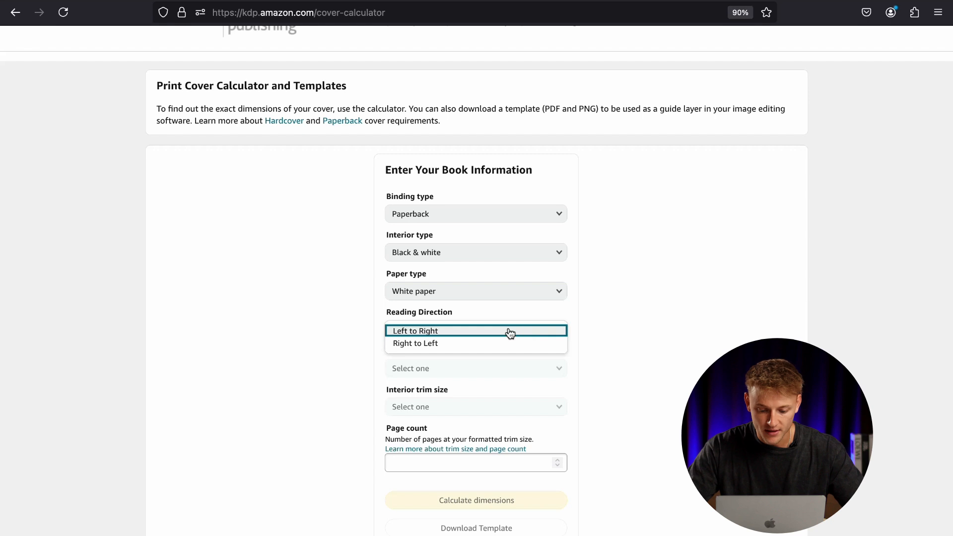
# Set the cover calculator's reading direction to Left to Right, measurement units to Inches and interior trim size to 8.5 x 11 in.
pyautogui.click(507, 330)
pyautogui.scroll(-2, 601, 325)
pyautogui.click(550, 303)
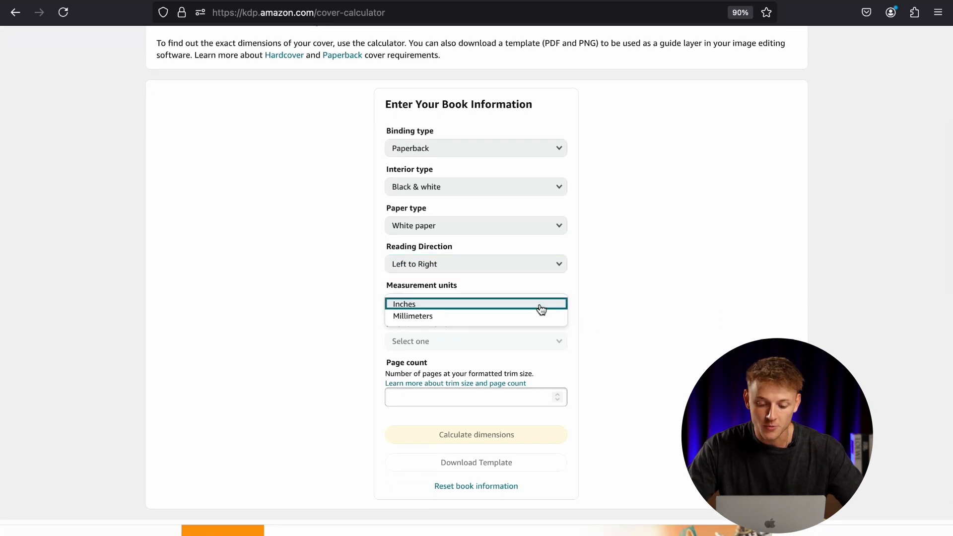
pyautogui.click(541, 308)
pyautogui.click(535, 342)
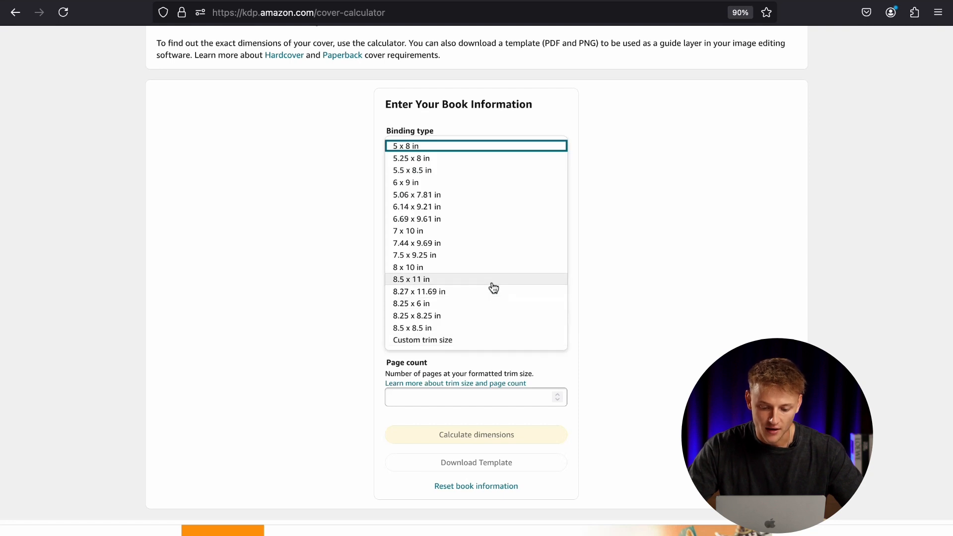
pyautogui.click(492, 281)
# Enter a page count of 102 and calculate the cover dimensions.
pyautogui.scroll(-2, 596, 323)
pyautogui.click(529, 349)
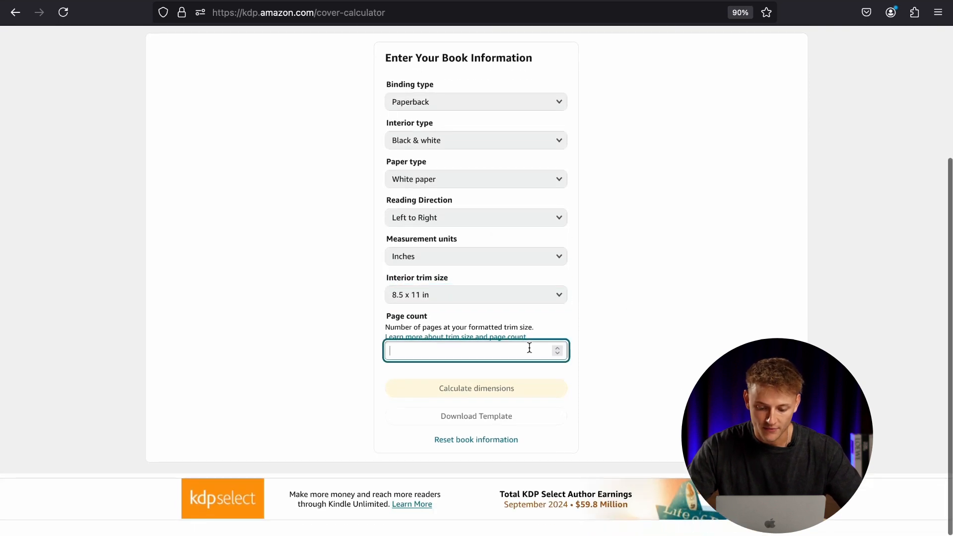
pyautogui.write('102')
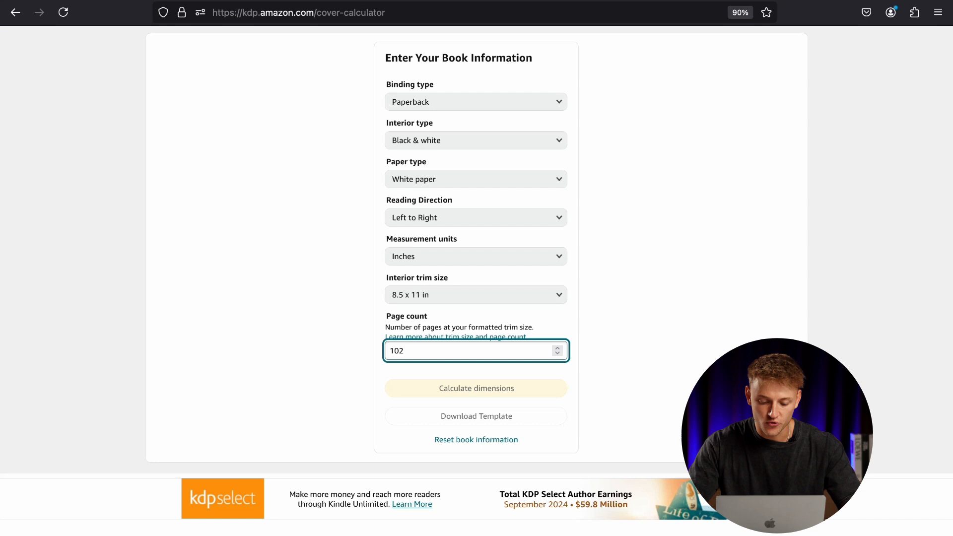
pyautogui.click(694, 378)
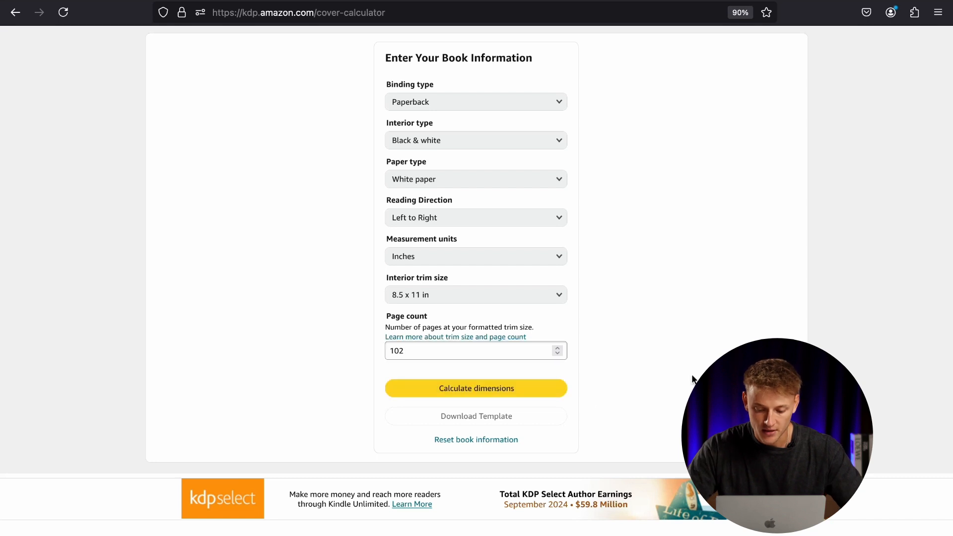
pyautogui.click(514, 390)
# Check the full cover's width and height, and download the paperback cover template.
pyautogui.scroll(1, 573, 347)
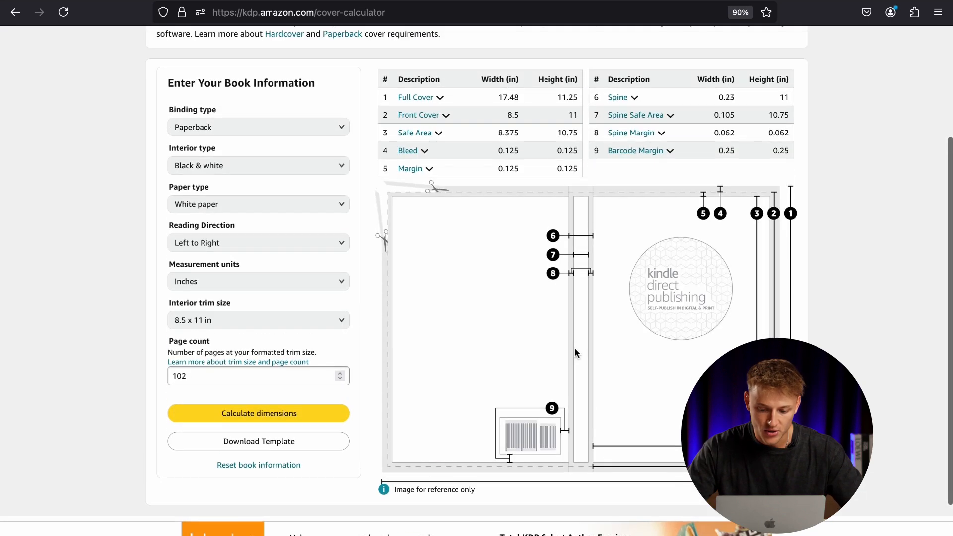
pyautogui.scroll(1, 574, 349)
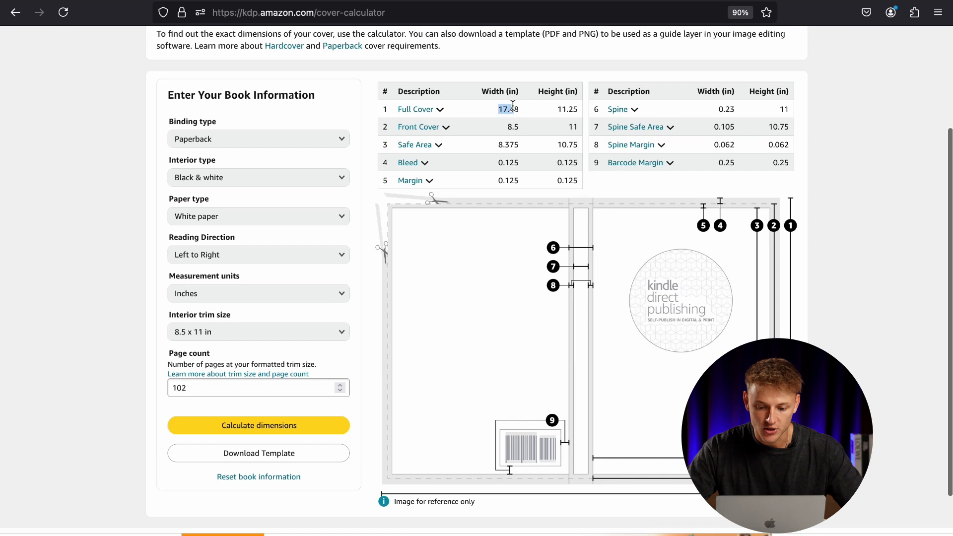
pyautogui.moveTo(554, 111); pyautogui.dragTo(578, 108)
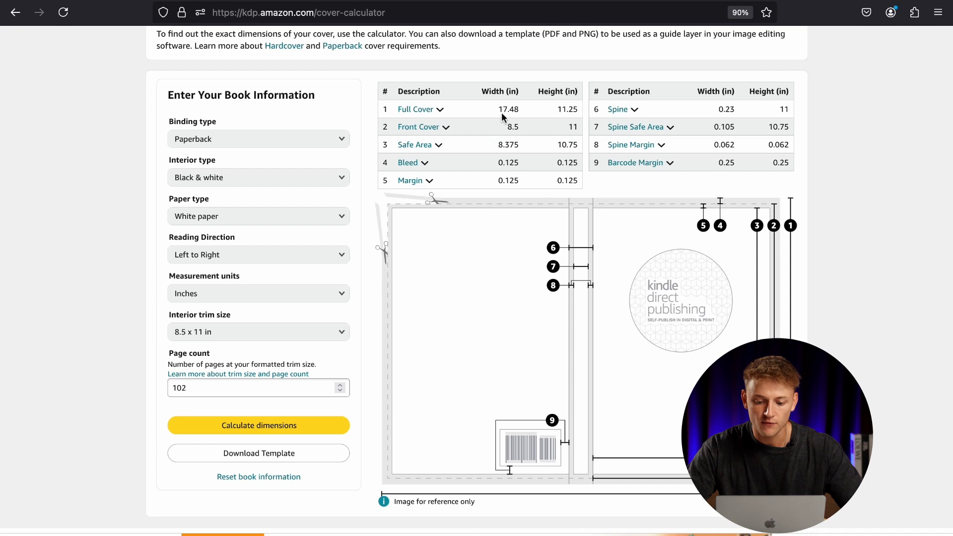
pyautogui.moveTo(499, 109); pyautogui.dragTo(515, 110)
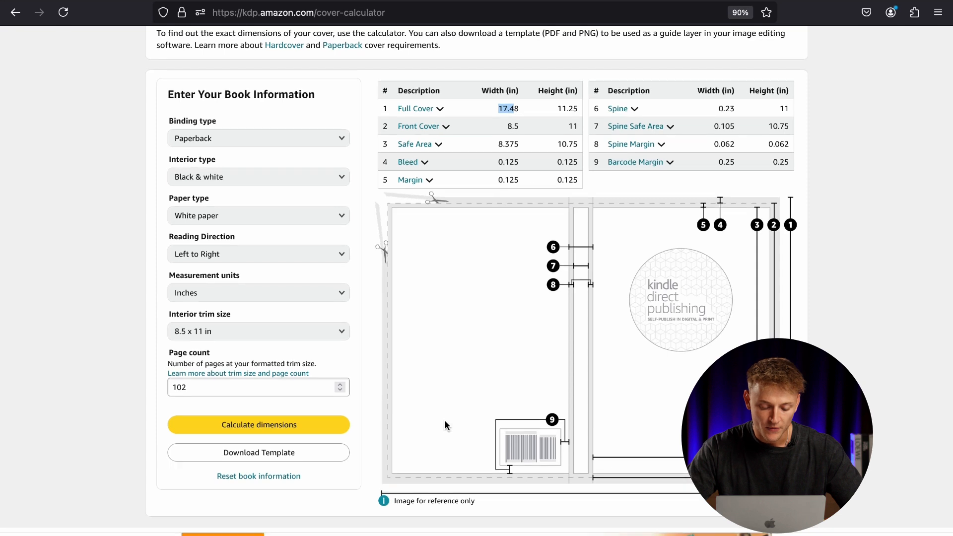
pyautogui.scroll(-1, 445, 422)
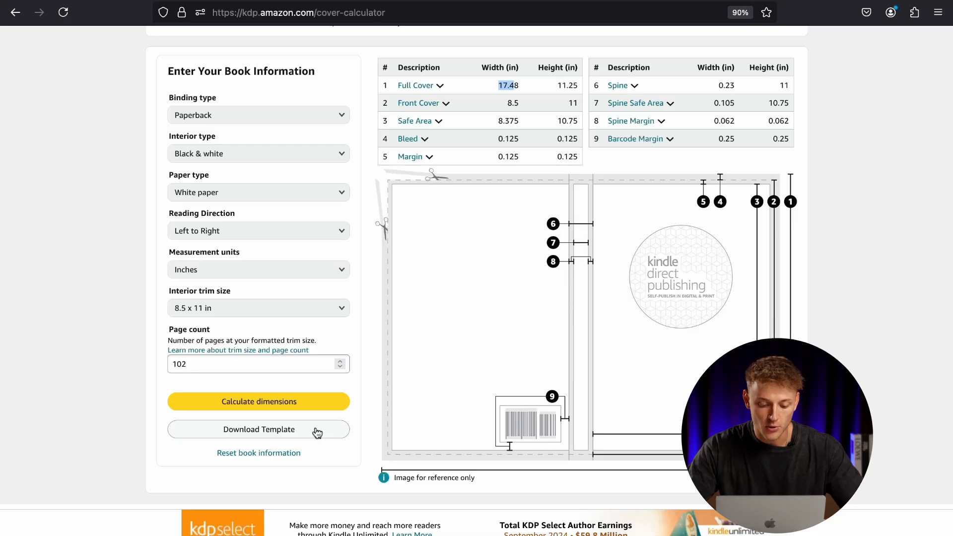
pyautogui.click(317, 431)
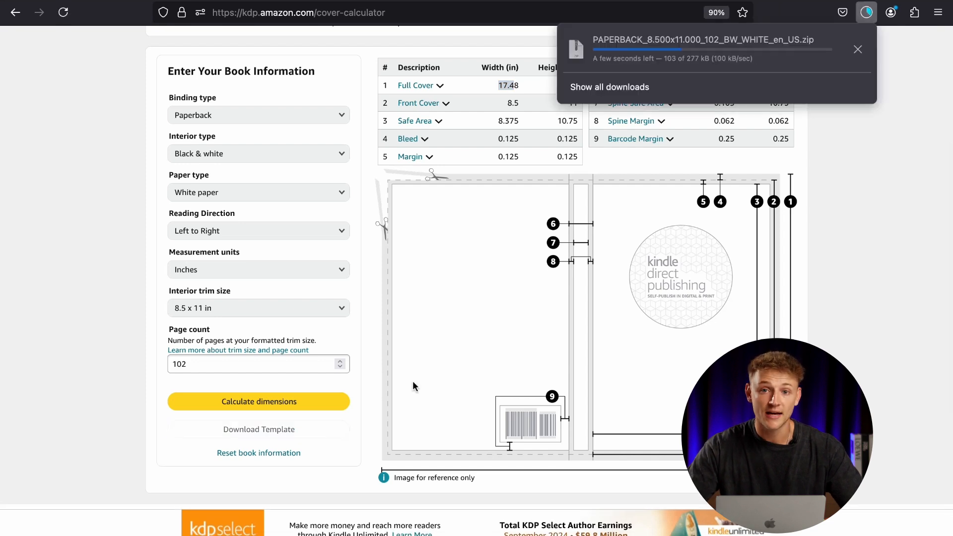
pyautogui.scroll(1, 412, 385)
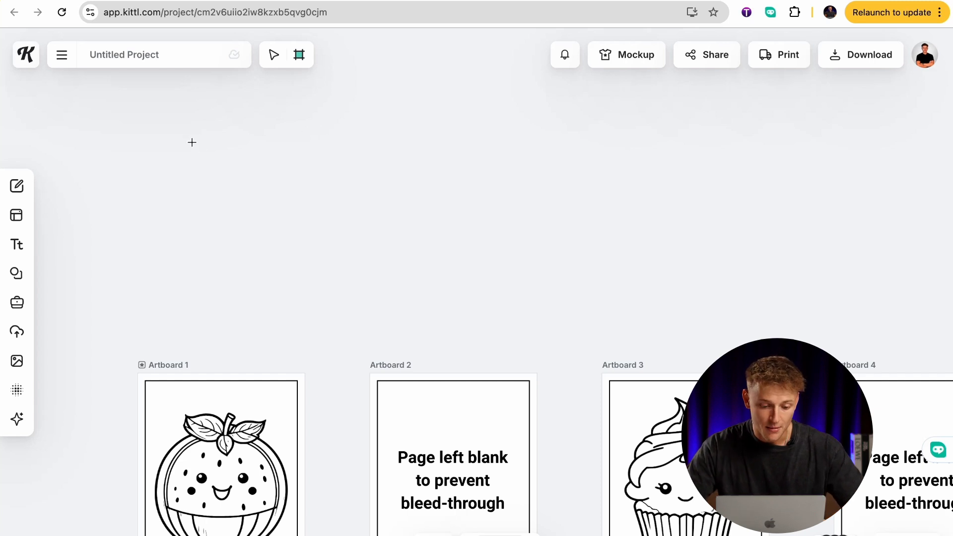
# Switch to the Kittl project and draw a new artboard about 28.18 × 15.71 in above Artboard 1.
pyautogui.click(300, 63)
pyautogui.moveTo(141, 116); pyautogui.dragTo(693, 326)
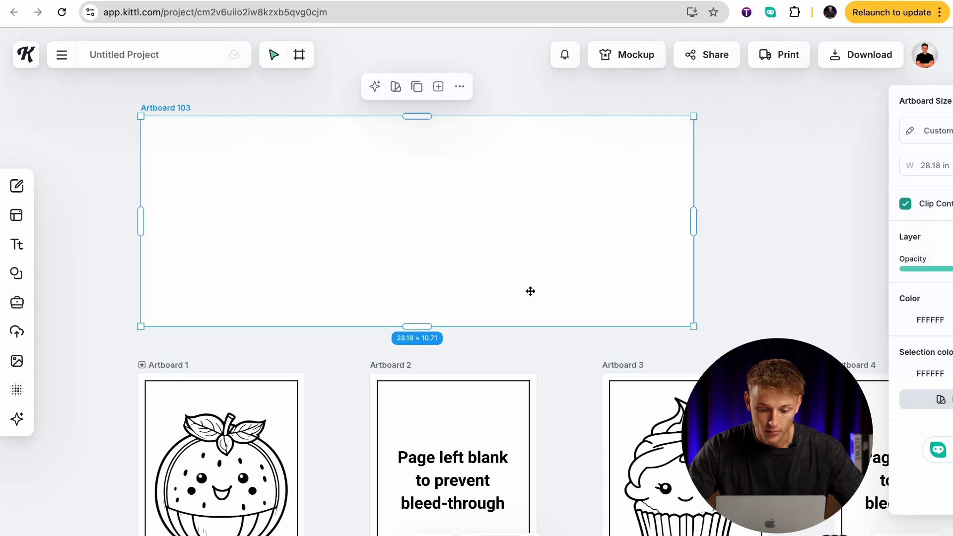
pyautogui.scroll(4, 530, 291)
pyautogui.moveTo(437, 217); pyautogui.dragTo(435, 107)
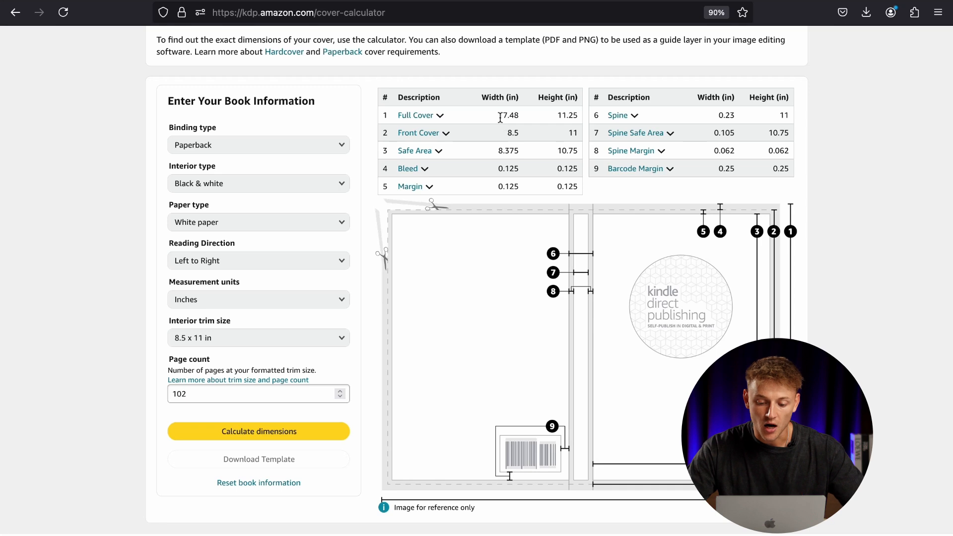
# Look up the full cover size in the calculator and set the new artboard to 17.48 in wide and 11.25 in high.
pyautogui.moveTo(557, 114); pyautogui.dragTo(571, 115)
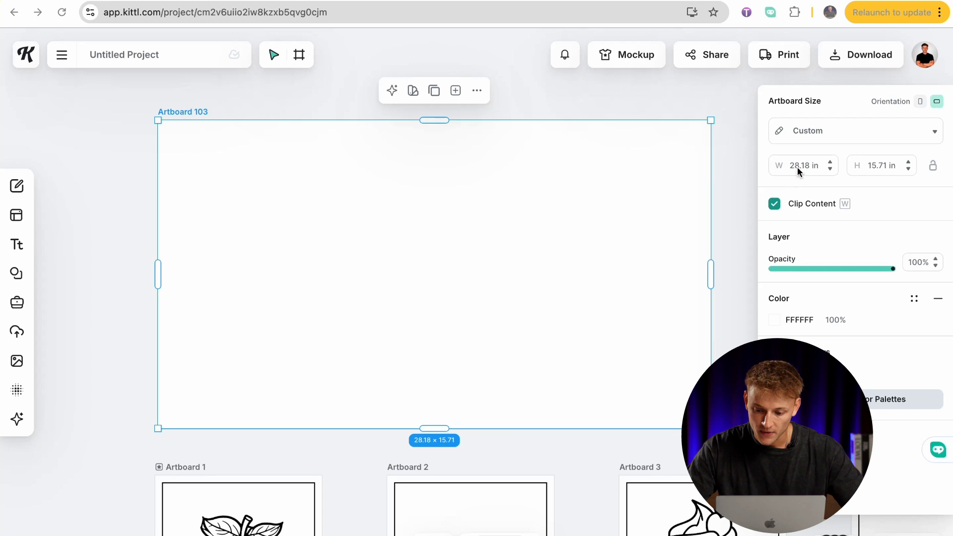
pyautogui.click(797, 166)
pyautogui.write('17.48')
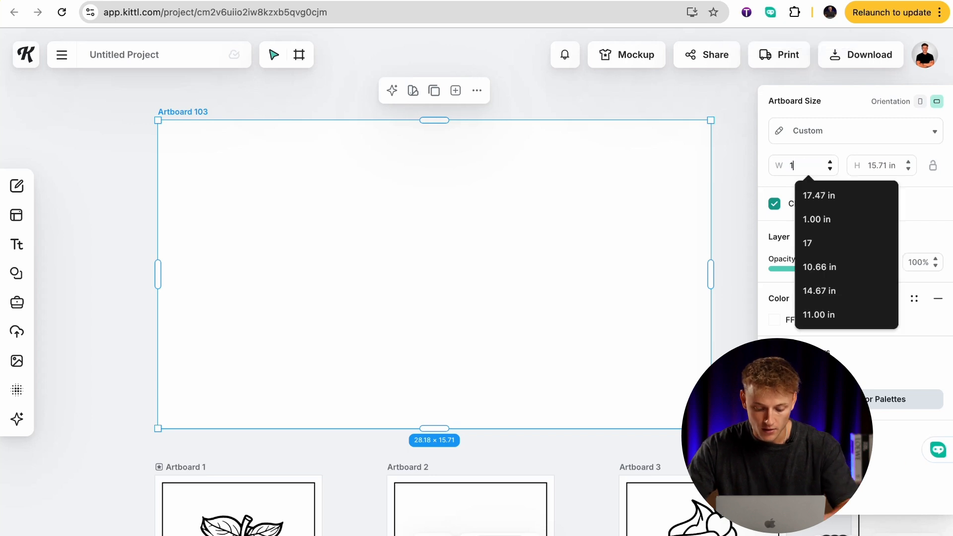
pyautogui.press('Return')
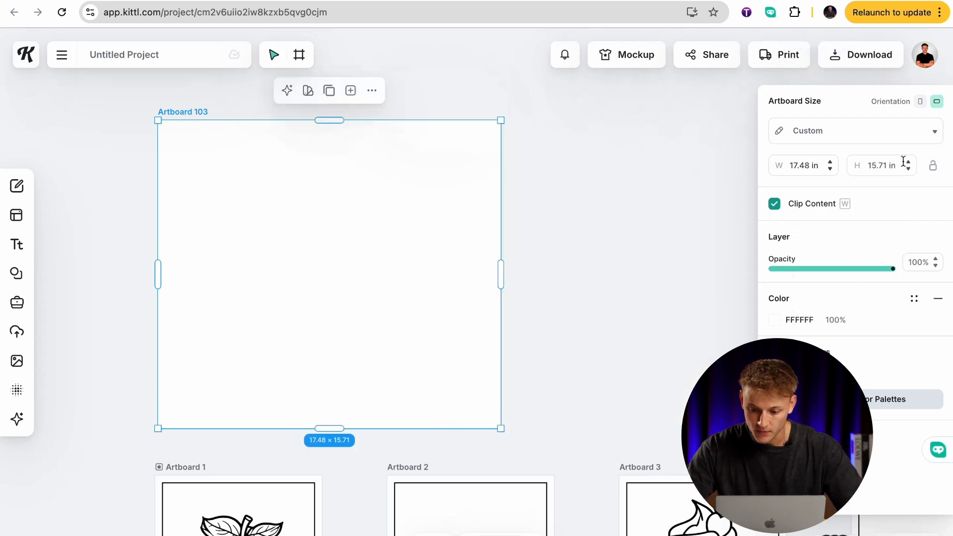
pyautogui.click(881, 165)
pyautogui.write('11.25')
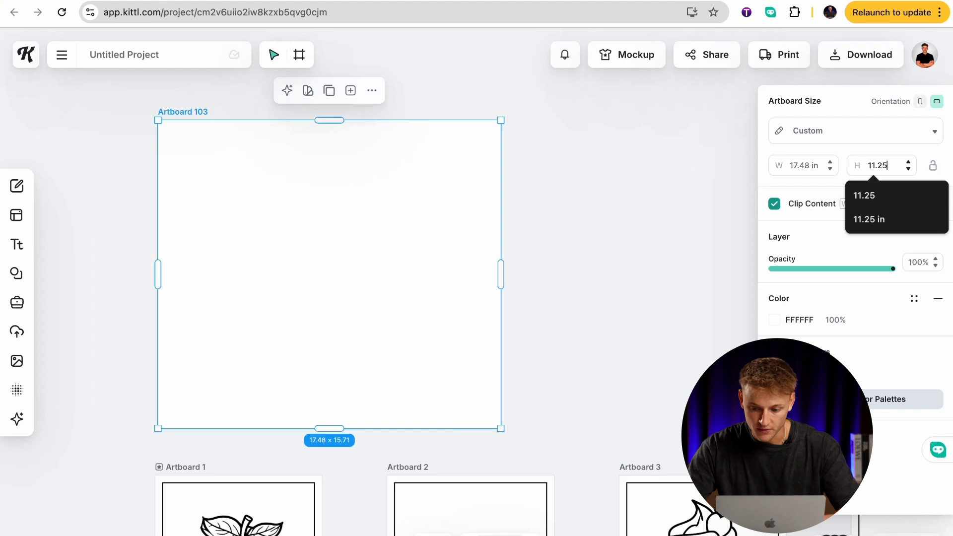
pyautogui.press('Return')
pyautogui.click(721, 330)
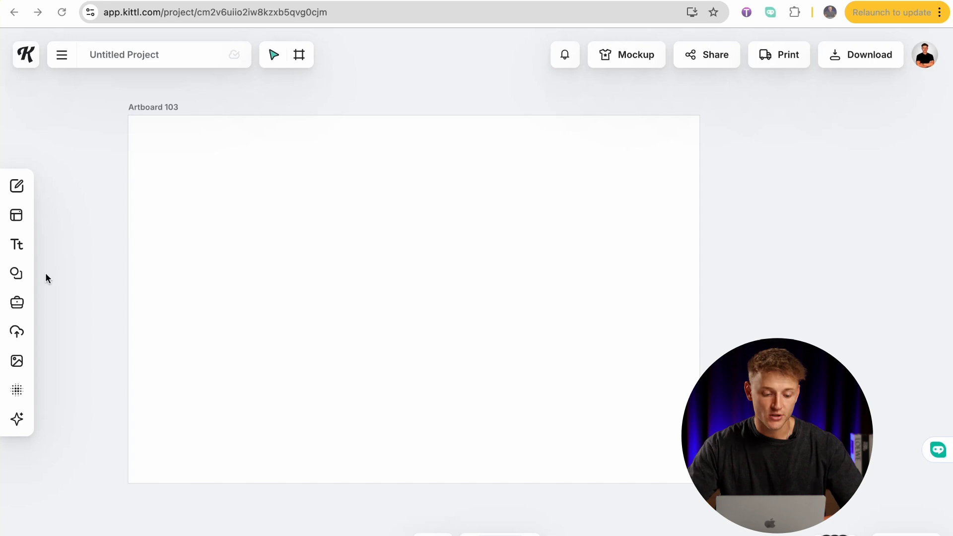
# Upload the cover template image PAPERBACK_8.500x11.000_102_BW_WHITE_en_US.png and add it to Artboard 103.
pyautogui.click(18, 331)
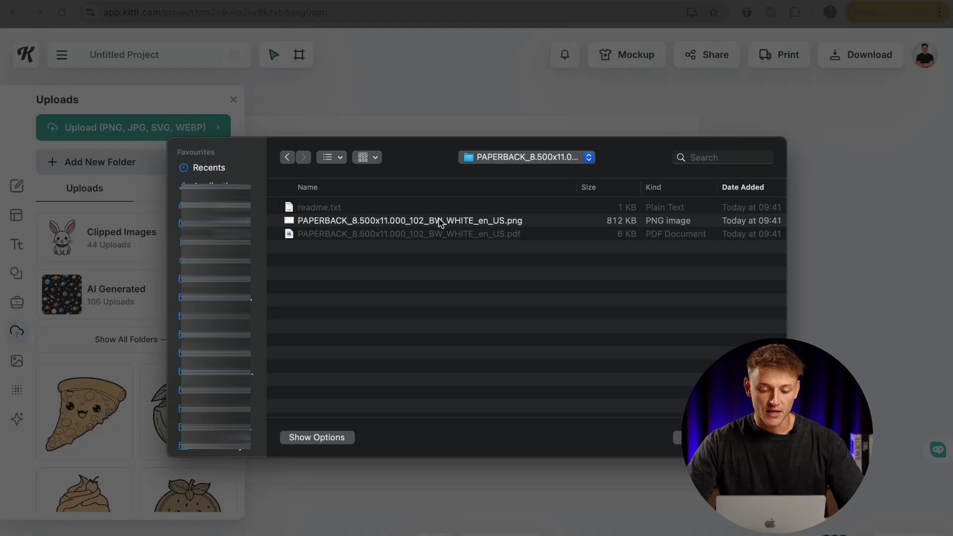
pyautogui.click(531, 225)
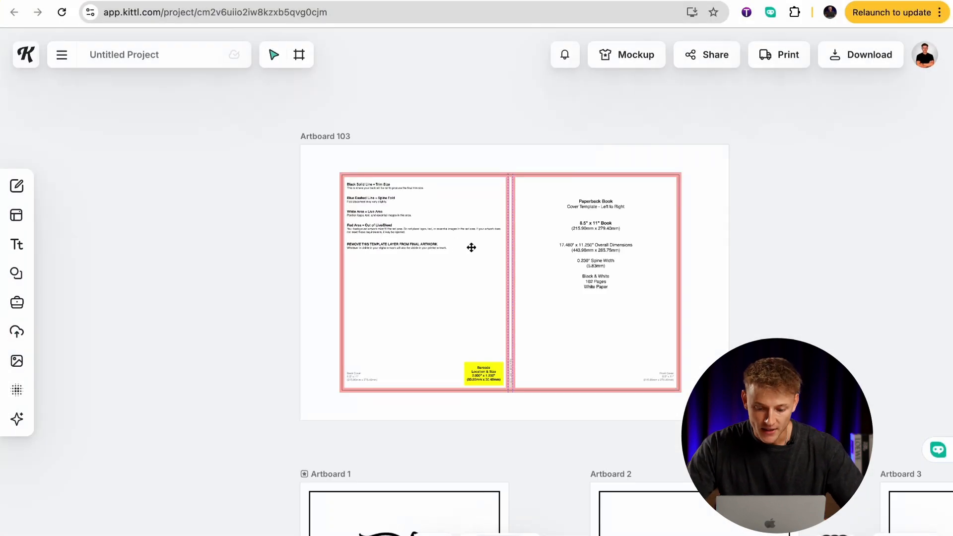
pyautogui.scroll(3, 471, 247)
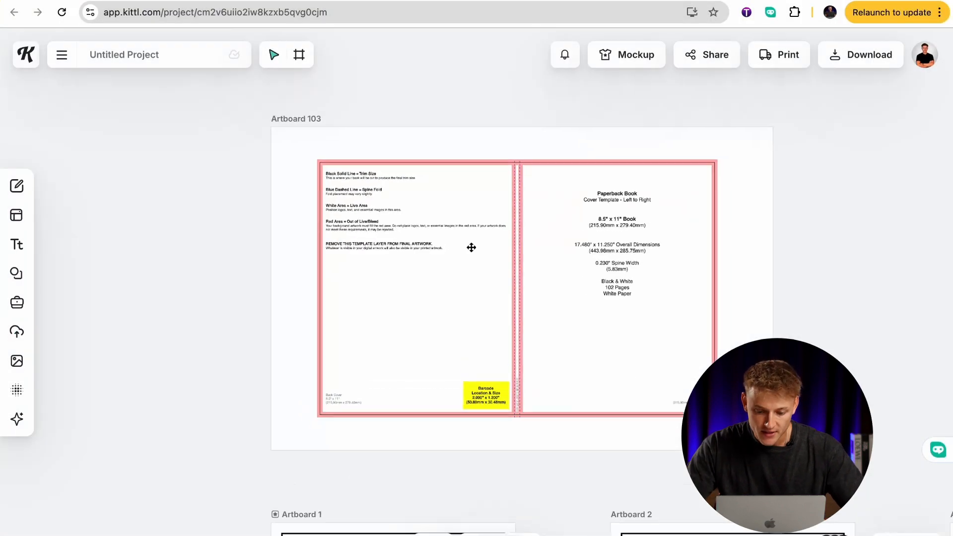
# Align the cover template with the artboard's upper-left corner and enlarge it to 17.45 × 11.25 in to fill Artboard 103.
pyautogui.moveTo(495, 257); pyautogui.dragTo(449, 224)
pyautogui.hscroll(5, 448, 227)
pyautogui.scroll(-2, 449, 226)
pyautogui.hscroll(5, 449, 226)
pyautogui.scroll(-2, 449, 226)
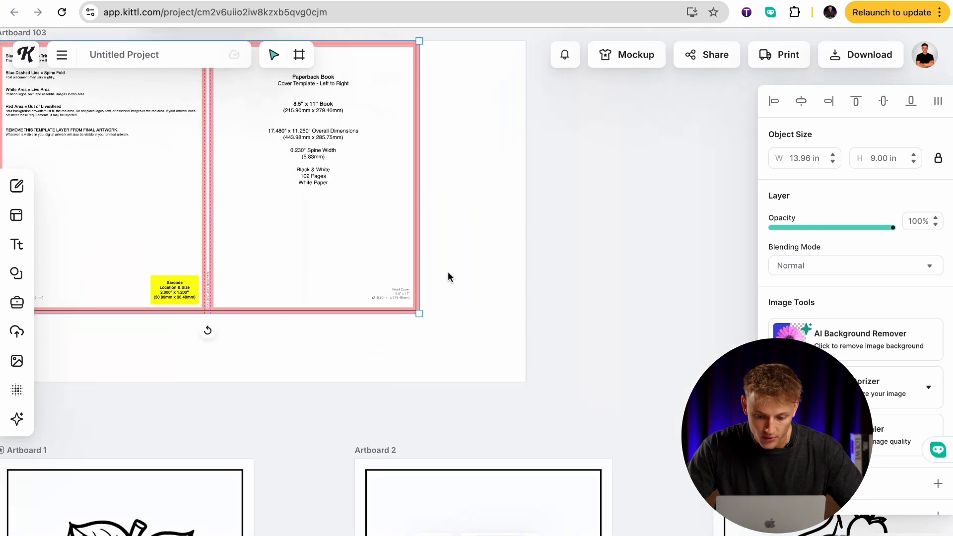
pyautogui.moveTo(422, 316); pyautogui.dragTo(523, 383)
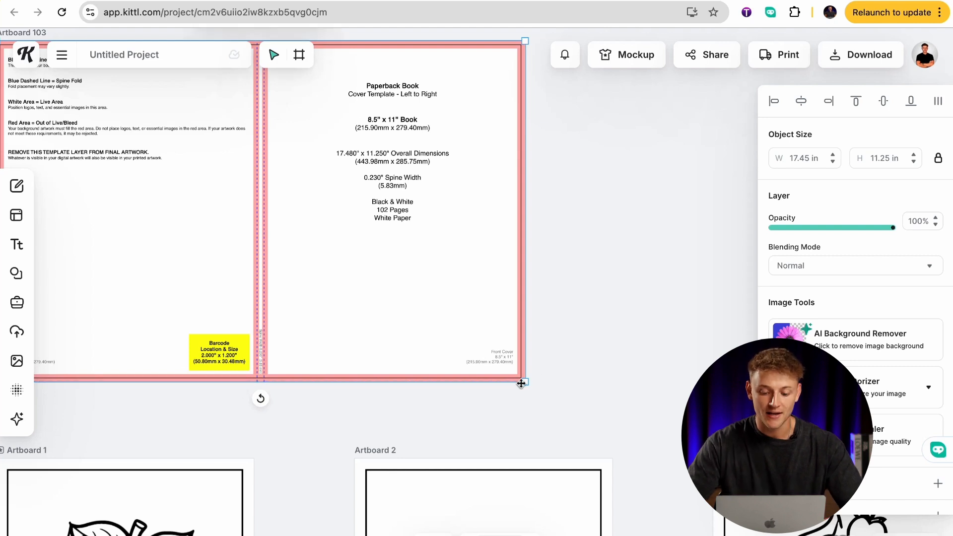
# Reduce the cover template's opacity to 40% and lock the image in place.
pyautogui.hscroll(-3, 561, 353)
pyautogui.scroll(2, 561, 353)
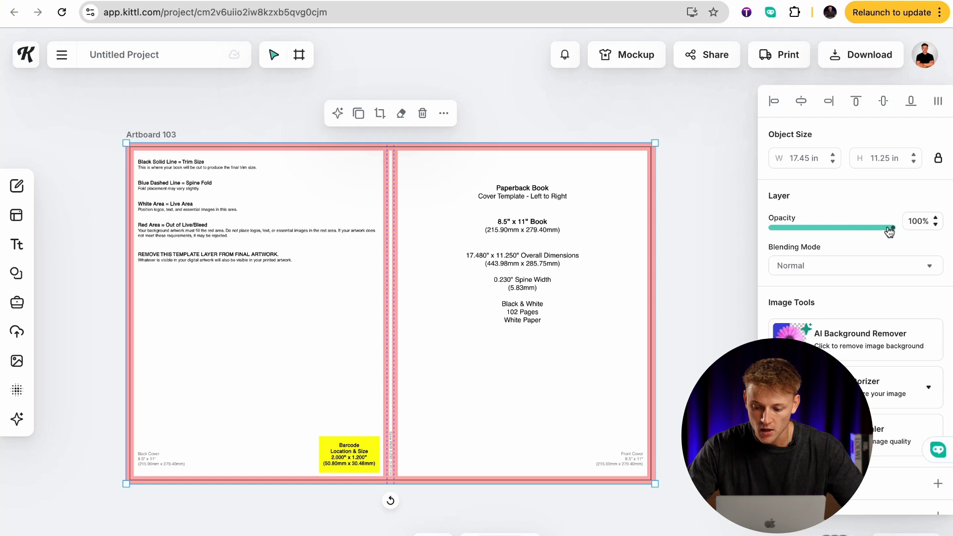
pyautogui.moveTo(888, 232); pyautogui.dragTo(820, 235)
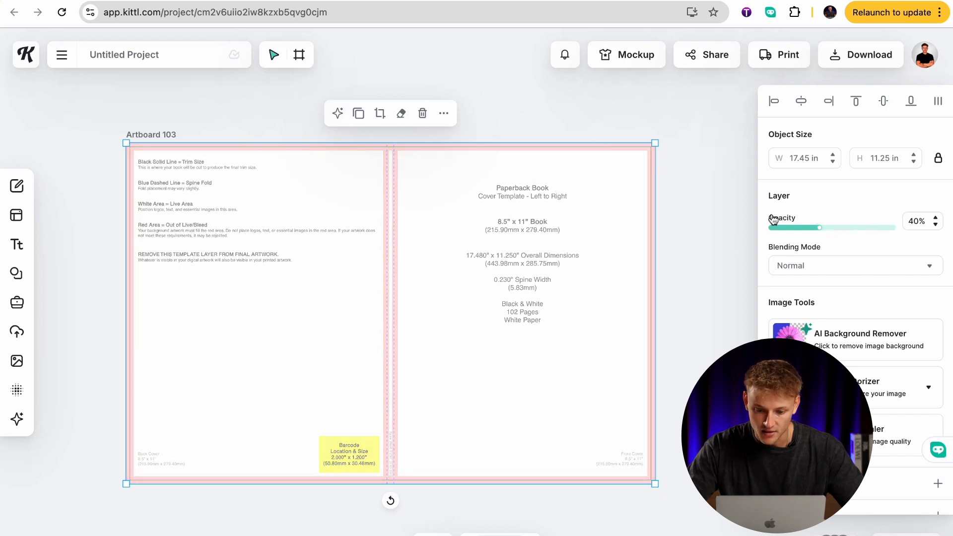
pyautogui.click(444, 113)
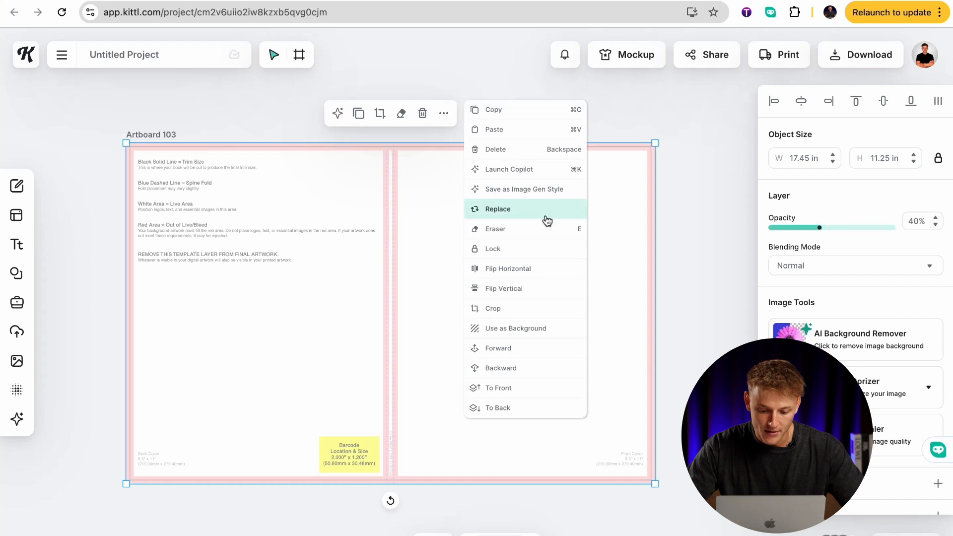
pyautogui.click(540, 255)
pyautogui.moveTo(538, 249); pyautogui.dragTo(545, 254)
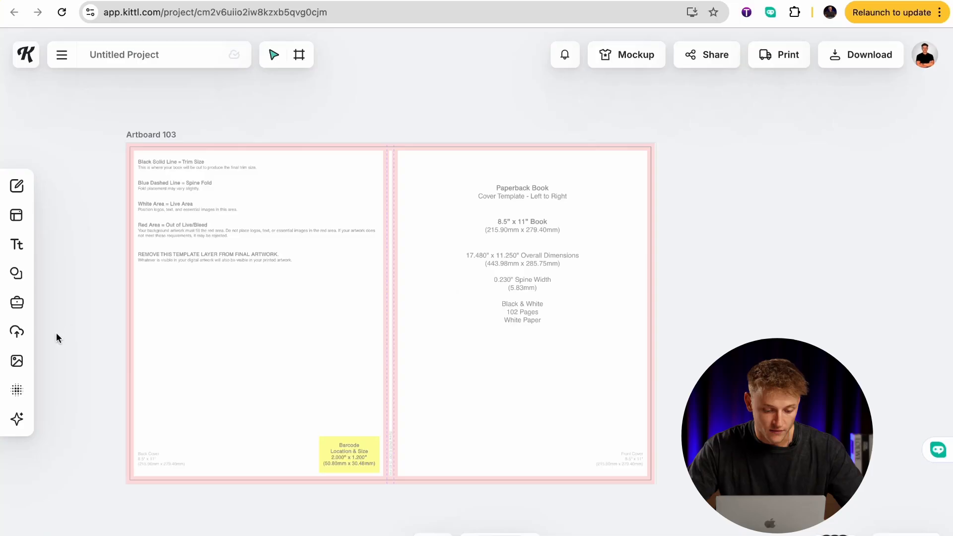
# Add a basic square and stretch it over the front cover from the spine's center to the artboard edges, 8.75 × 11.25 in.
pyautogui.click(18, 273)
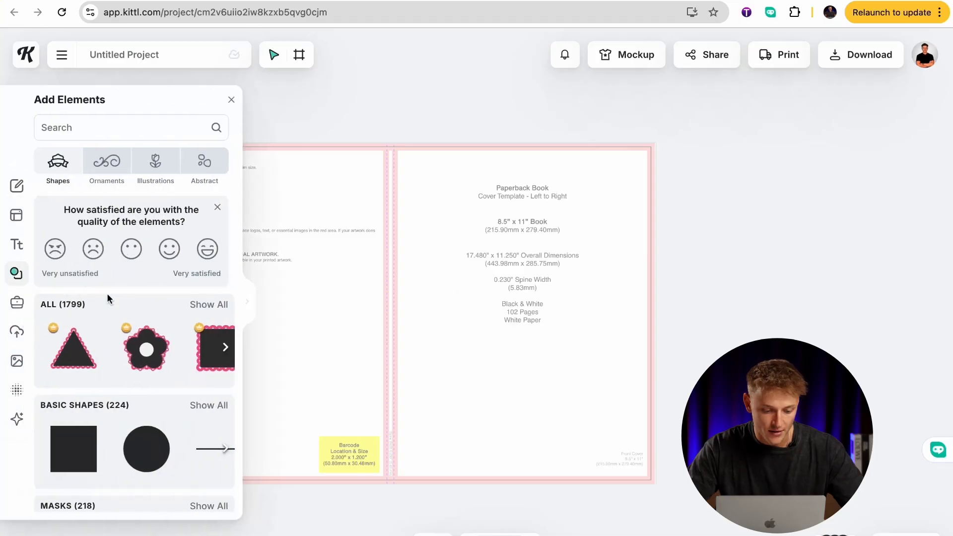
pyautogui.click(90, 441)
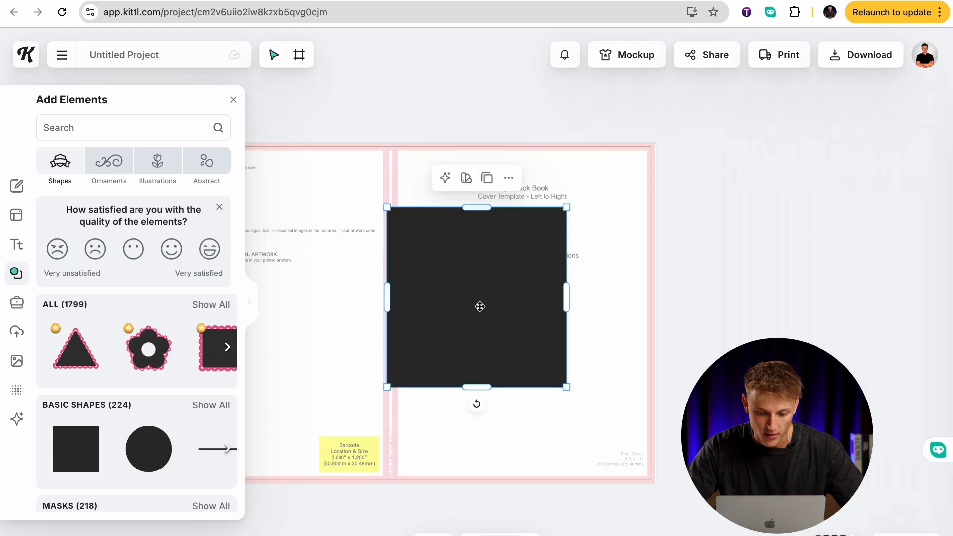
pyautogui.moveTo(479, 306); pyautogui.dragTo(481, 281)
pyautogui.moveTo(486, 207); pyautogui.dragTo(485, 142)
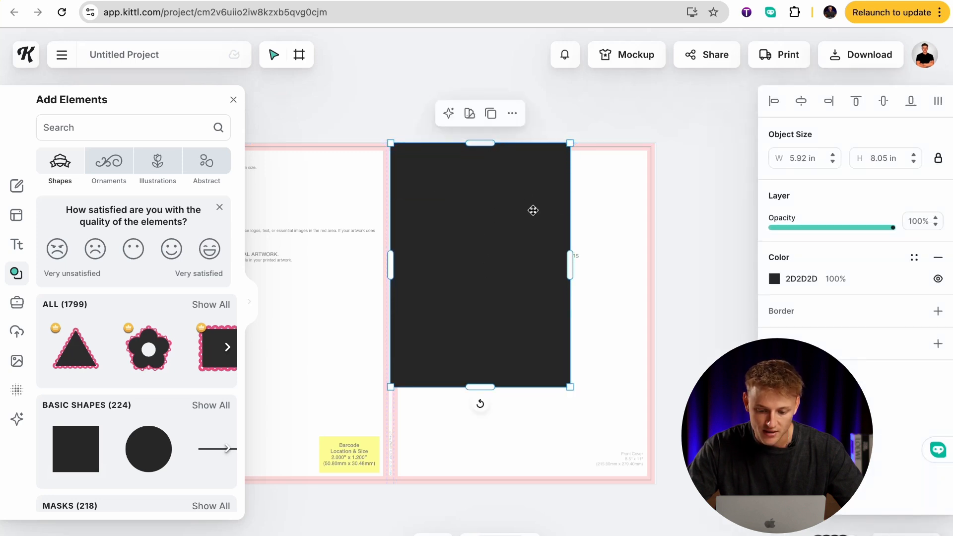
pyautogui.moveTo(586, 264); pyautogui.dragTo(656, 263)
pyautogui.moveTo(532, 388); pyautogui.dragTo(529, 484)
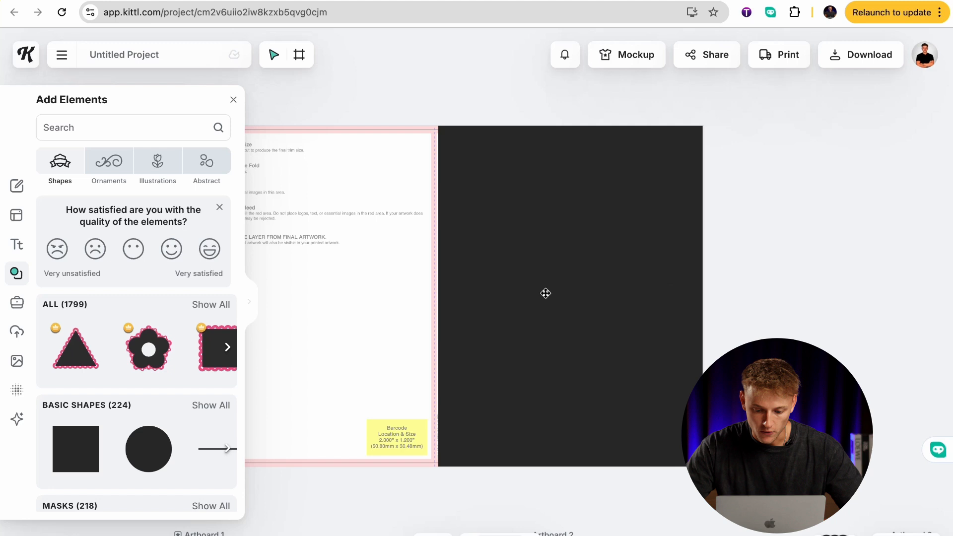
# Change the front cover rectangle's fill to the solid blue 3F65E1.
pyautogui.click(545, 293)
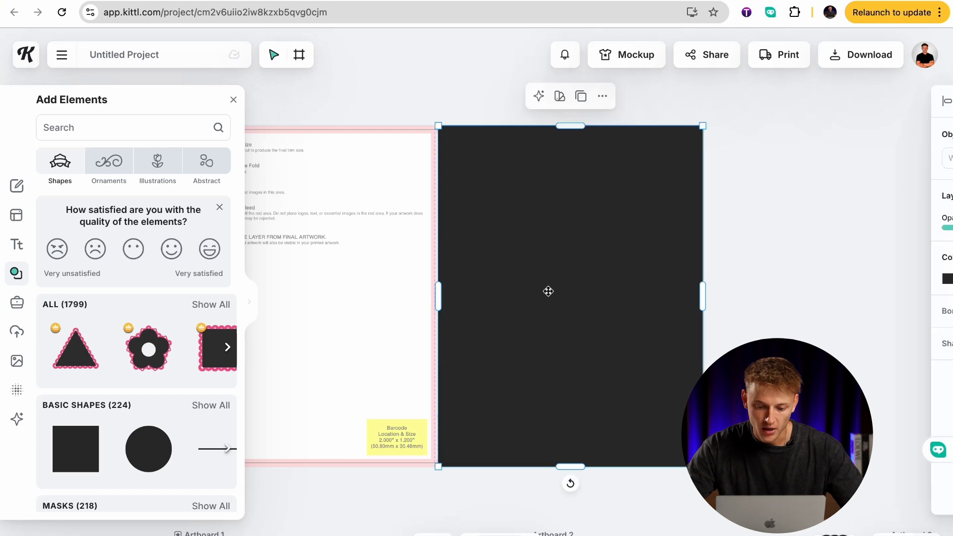
pyautogui.click(774, 280)
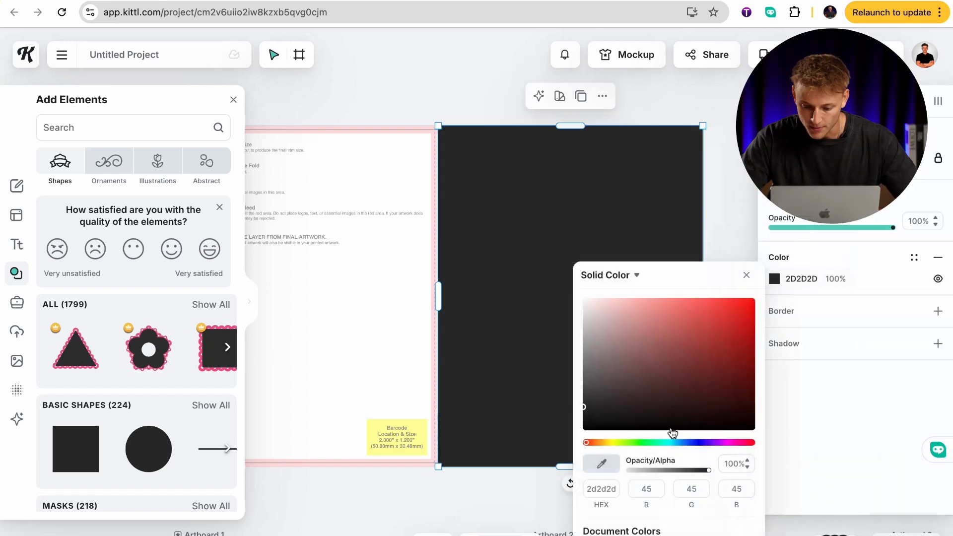
pyautogui.moveTo(673, 442); pyautogui.dragTo(692, 443)
pyautogui.moveTo(659, 340); pyautogui.dragTo(707, 316)
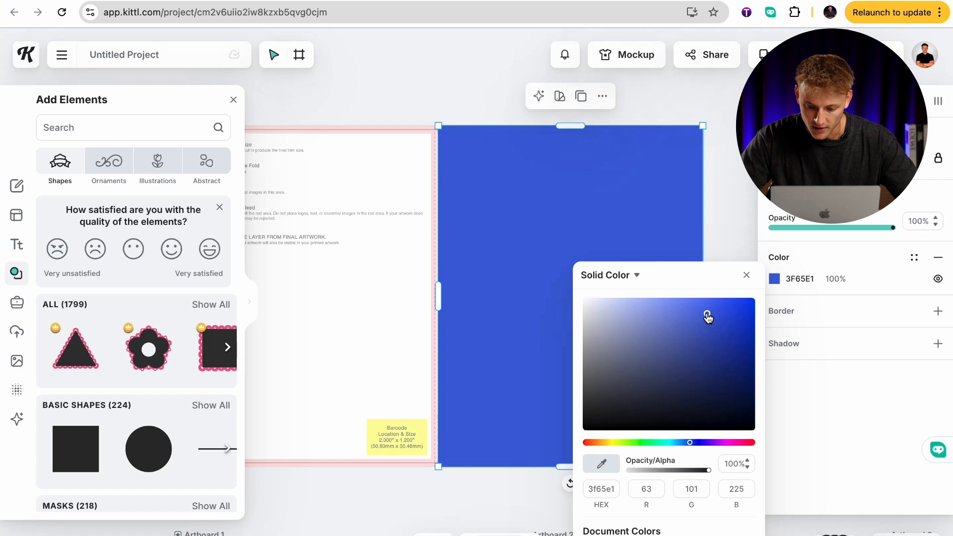
# Change the front cover rectangle's fill to a radial gradient with center color A2B3EB and outer color 2073D2.
pyautogui.click(637, 277)
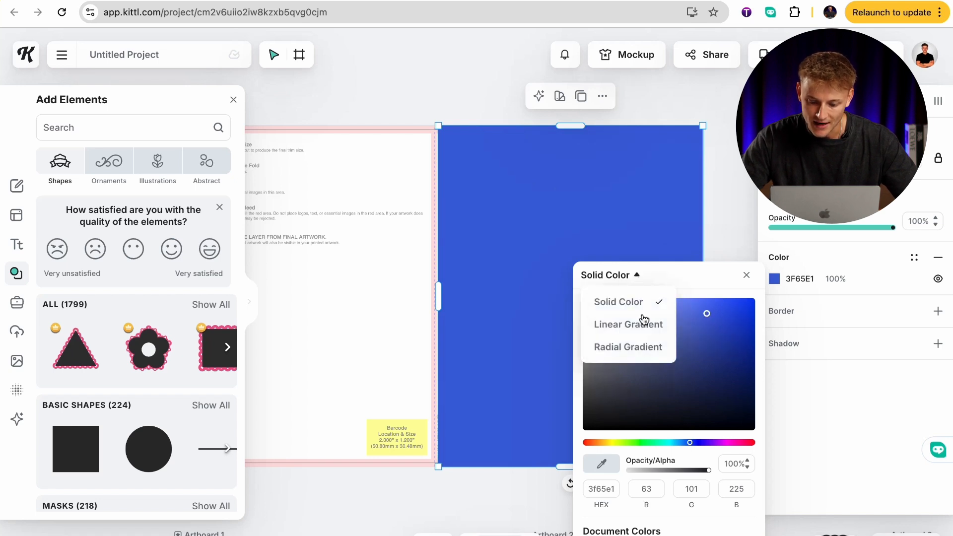
pyautogui.click(640, 347)
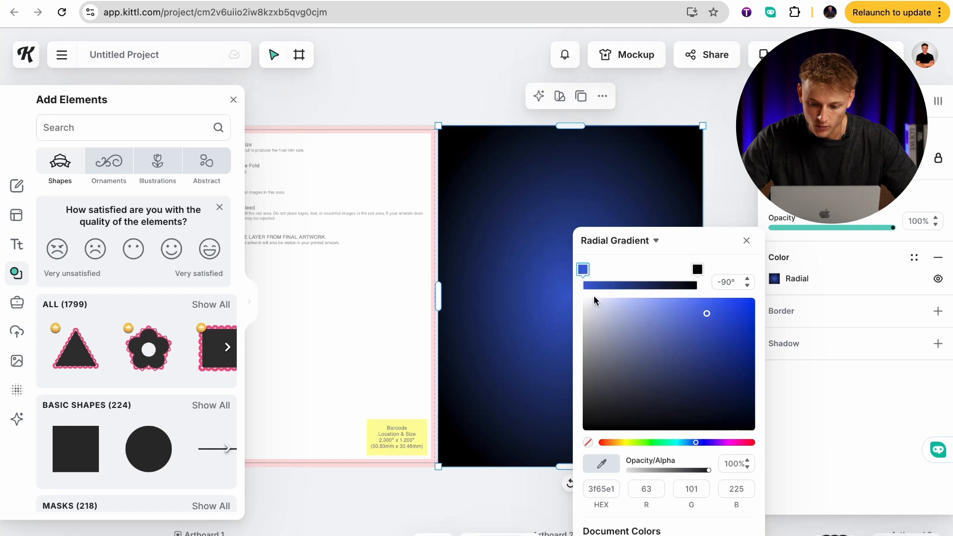
pyautogui.click(697, 270)
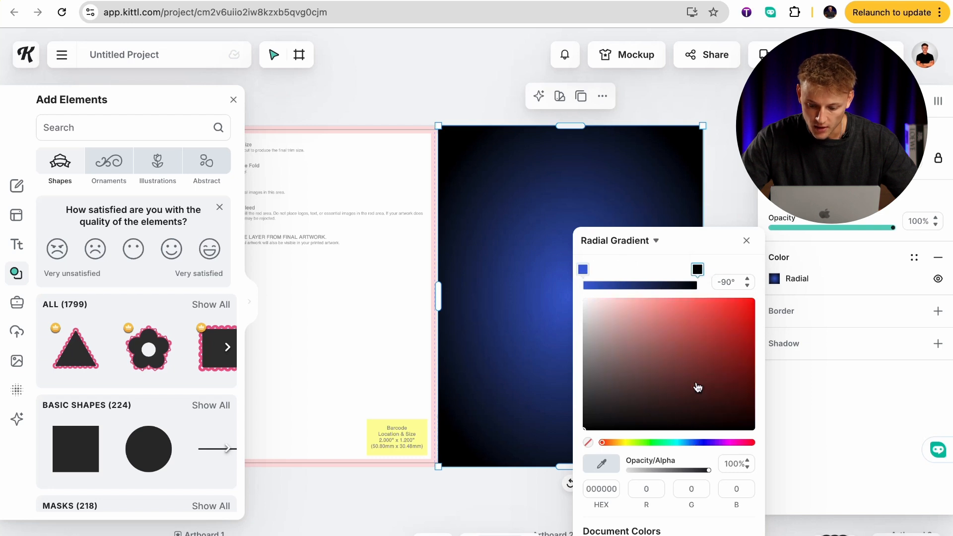
pyautogui.click(697, 442)
pyautogui.moveTo(695, 443); pyautogui.dragTo(692, 443)
pyautogui.moveTo(722, 367); pyautogui.dragTo(730, 325)
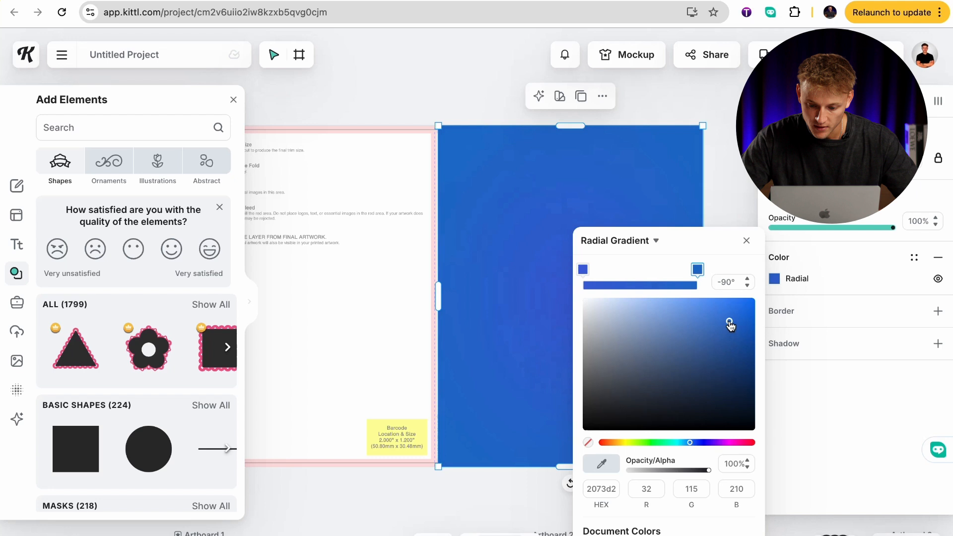
pyautogui.click(584, 270)
pyautogui.moveTo(637, 315); pyautogui.dragTo(637, 313)
pyautogui.click(718, 182)
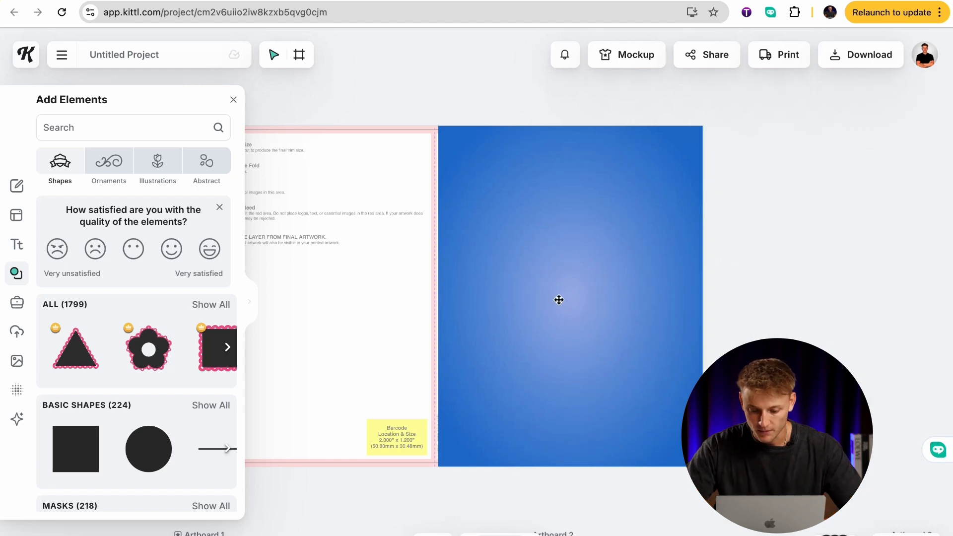
# Lighten the front cover gradient, giving its outer stop a brighter blue and its center stop the color C6D3FB.
pyautogui.click(578, 389)
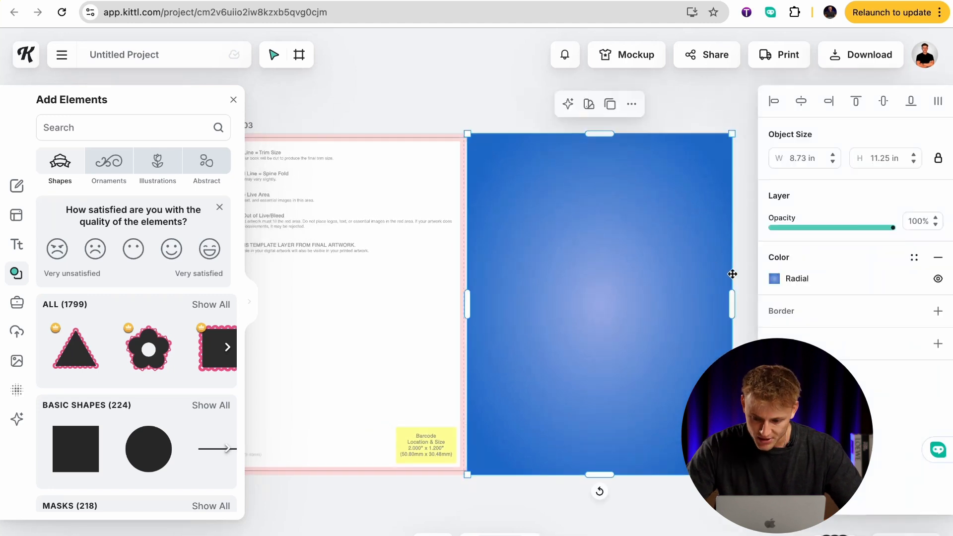
pyautogui.click(774, 279)
pyautogui.click(698, 270)
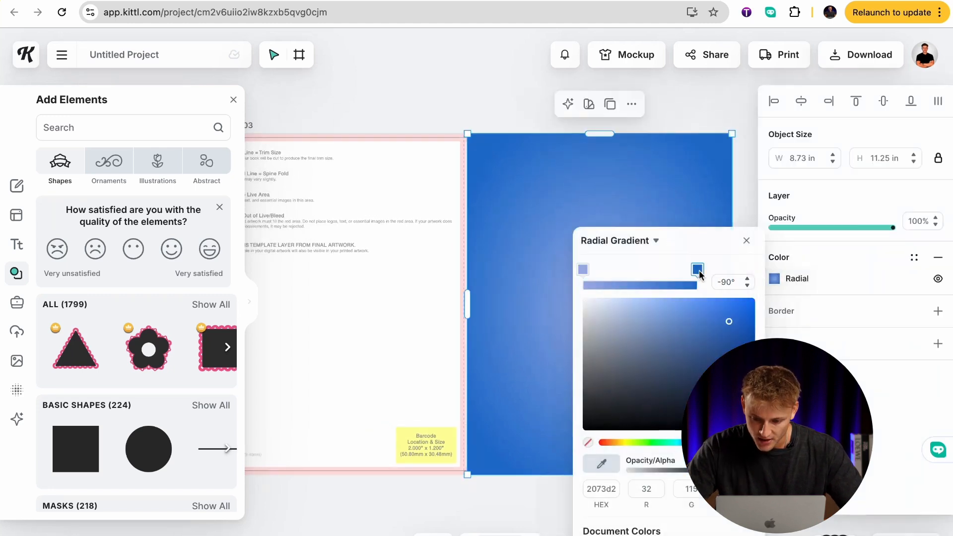
pyautogui.moveTo(729, 323); pyautogui.dragTo(709, 309)
pyautogui.click(737, 204)
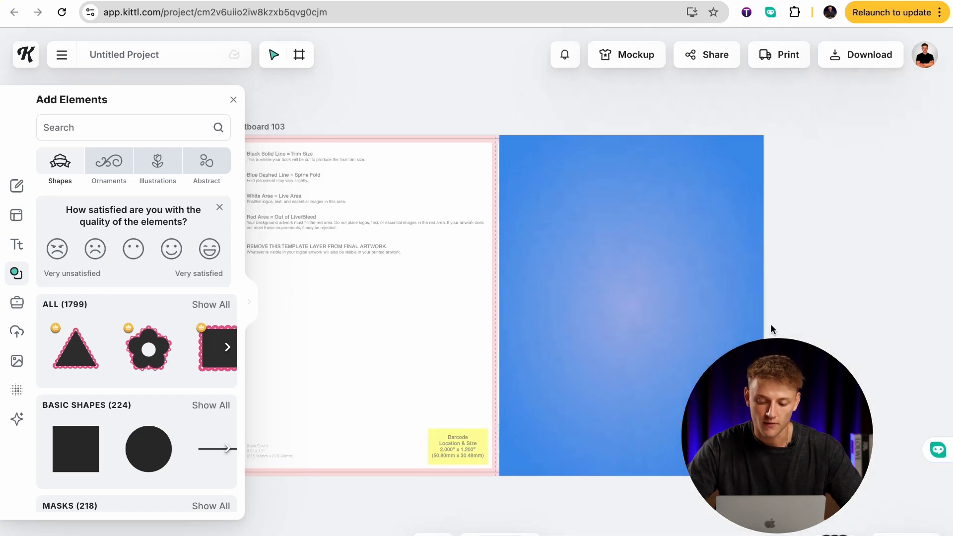
pyautogui.click(663, 315)
pyautogui.click(776, 280)
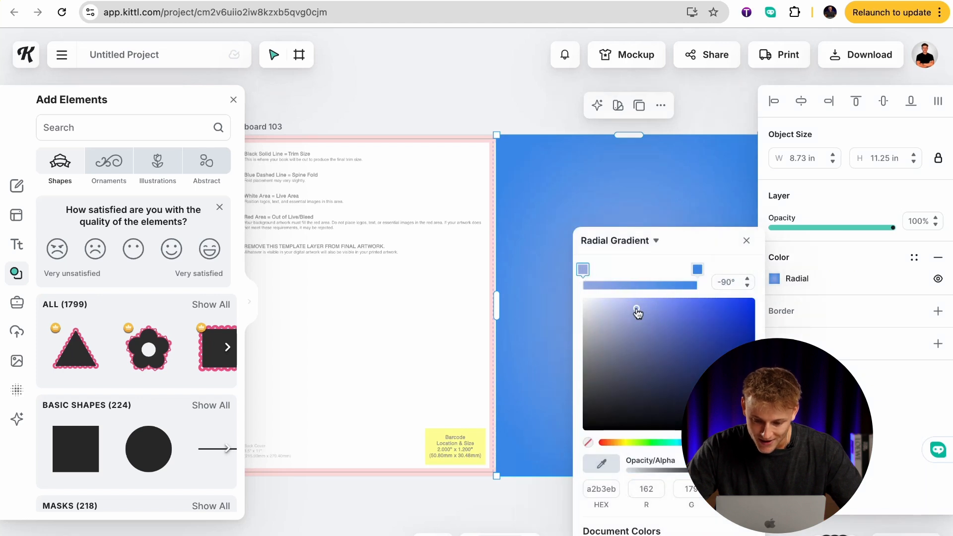
pyautogui.moveTo(628, 311); pyautogui.dragTo(621, 306)
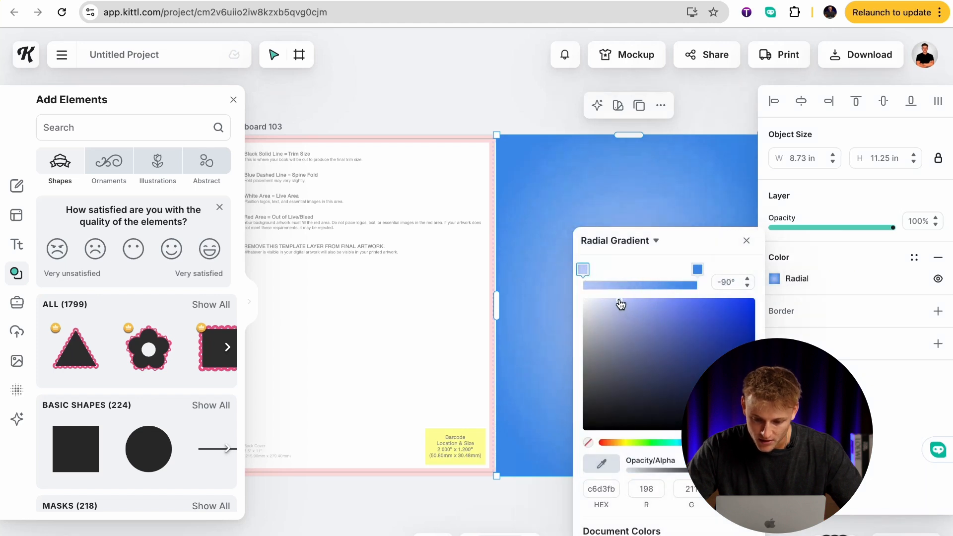
pyautogui.click(505, 126)
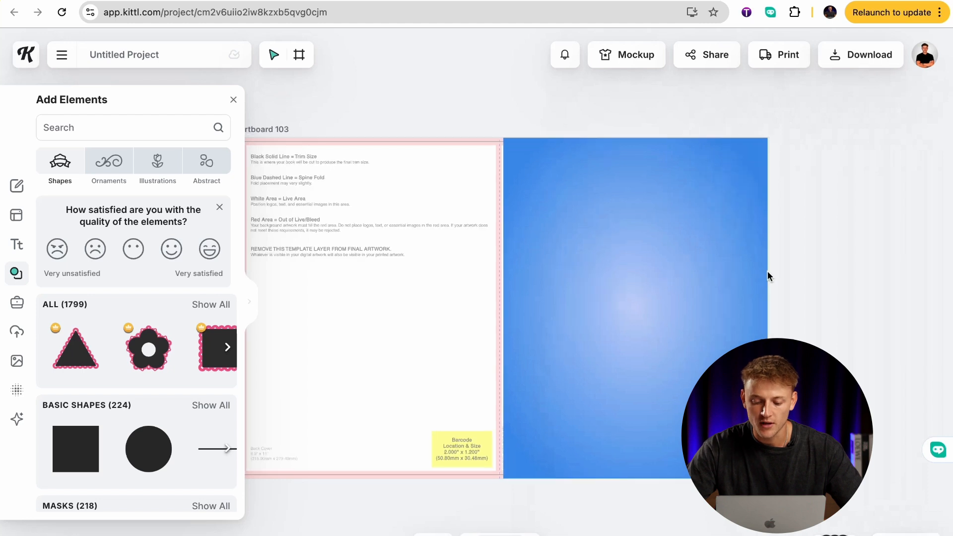
# Add a headline reading "KAWAII" and place it on the upper part of the front cover.
pyautogui.hscroll(1, 767, 276)
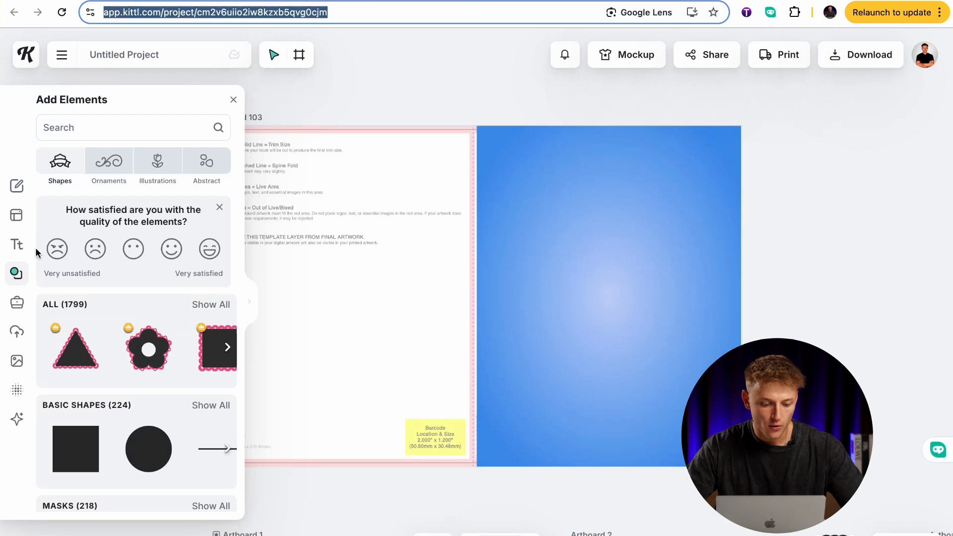
pyautogui.click(16, 244)
pyautogui.click(151, 136)
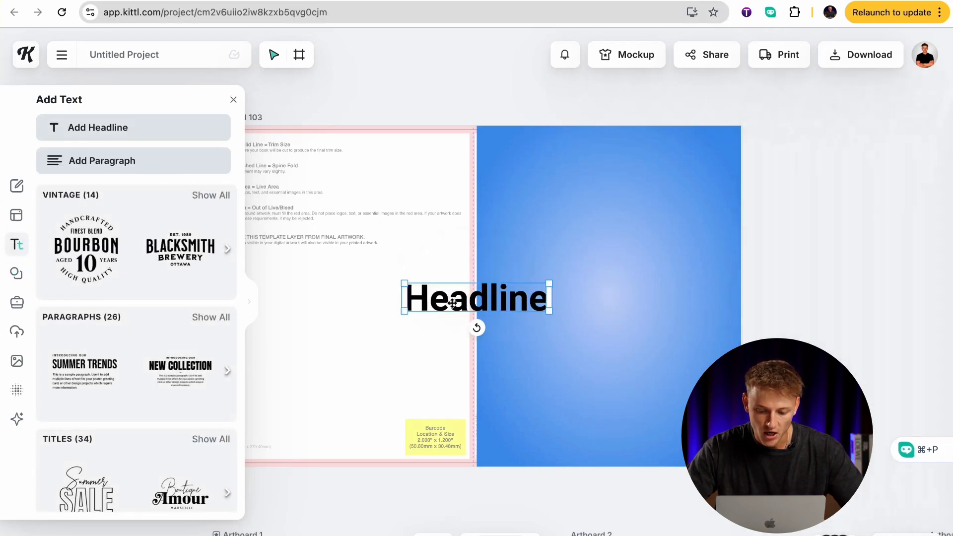
pyautogui.moveTo(452, 302); pyautogui.dragTo(567, 228)
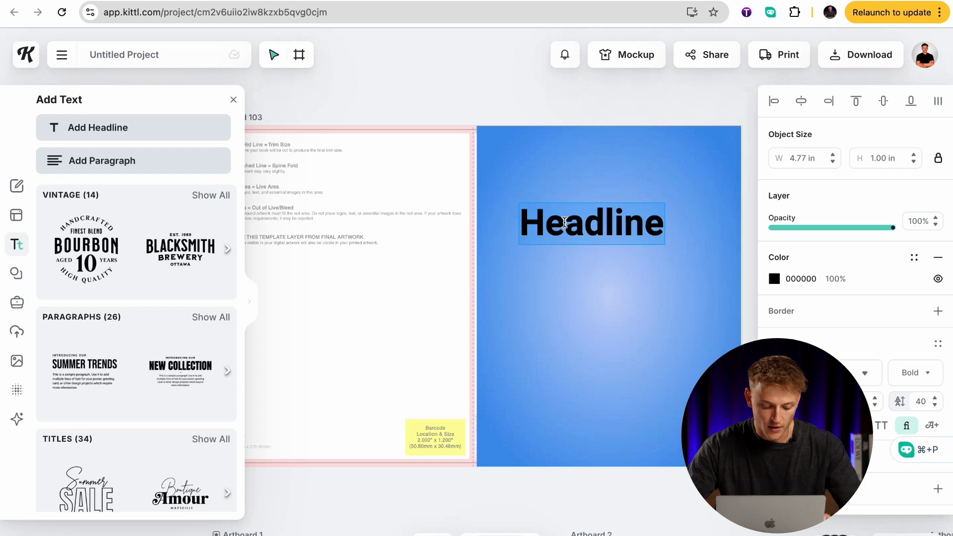
pyautogui.doubleClick(564, 223)
pyautogui.write('KAWAII')
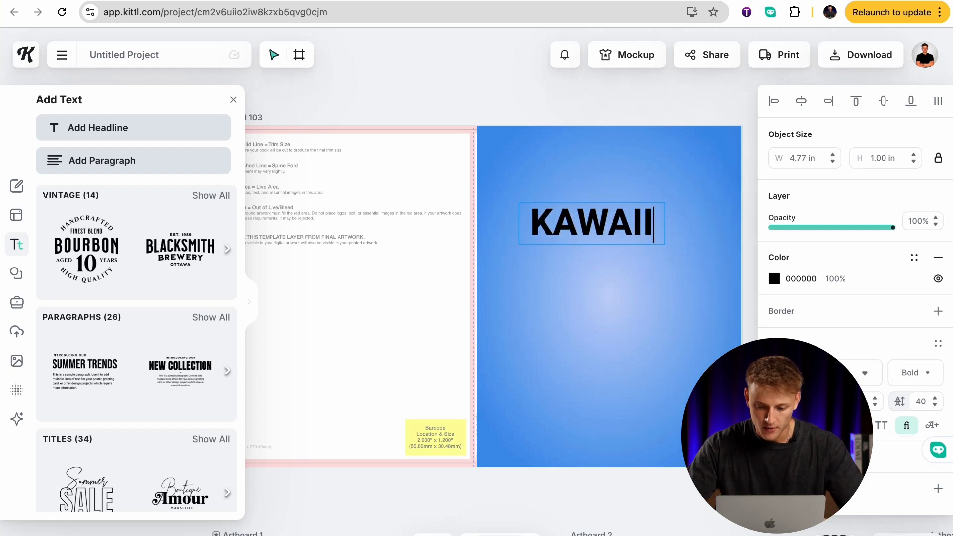
pyautogui.press('Escape')
# Enlarge the KAWAII headline to size 110 near the front cover's upper edge and set its typeface to Titan One.
pyautogui.moveTo(625, 215); pyautogui.dragTo(670, 197)
pyautogui.click(706, 259)
pyautogui.click(679, 202)
pyautogui.click(866, 374)
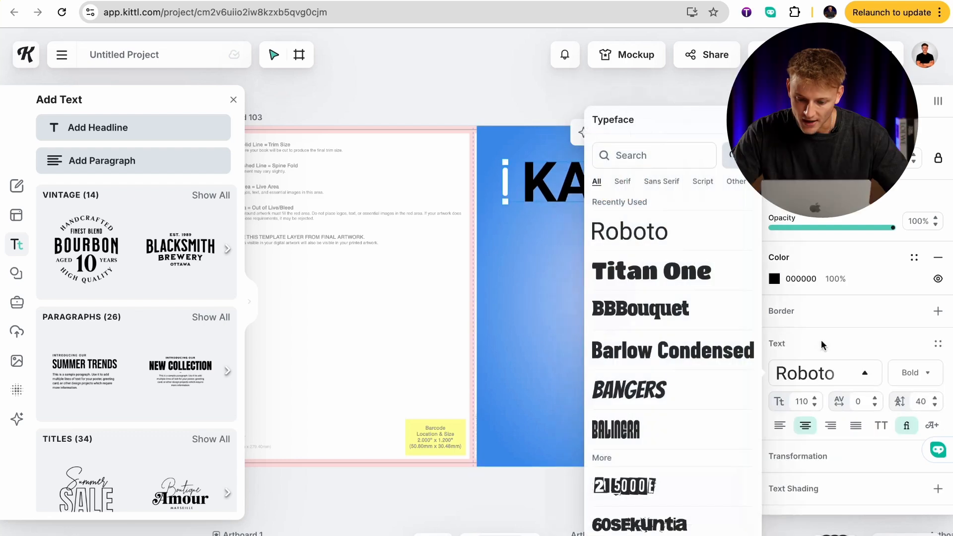
pyautogui.click(695, 280)
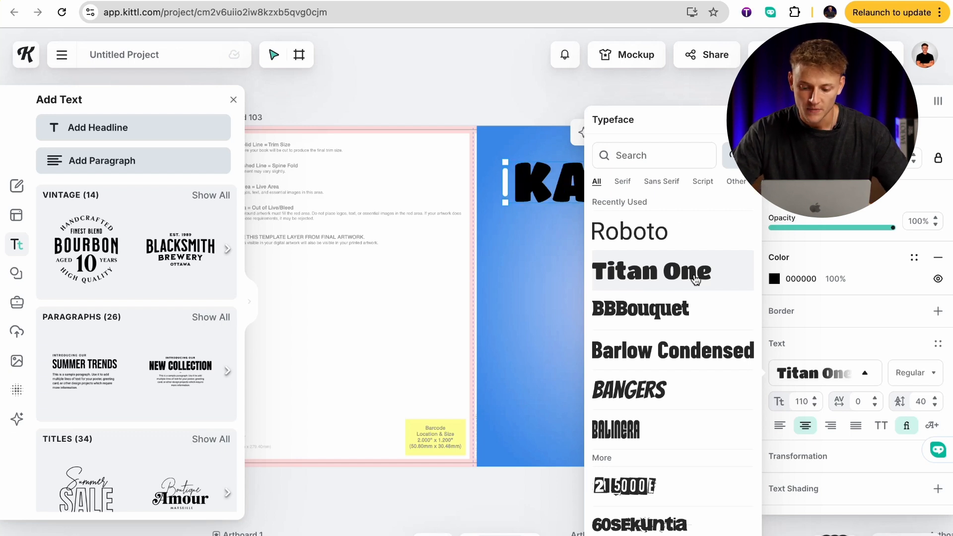
pyautogui.click(549, 274)
# Resize the KAWAII headline to 112 and center it horizontally on the front cover.
pyautogui.click(643, 180)
pyautogui.moveTo(647, 186)
pyautogui.mouseDown()
pyautogui.moveTo(633, 181)
pyautogui.moveTo(641, 182)
pyautogui.mouseUp()
pyautogui.moveTo(721, 200); pyautogui.dragTo(724, 203)
pyautogui.moveTo(675, 186); pyautogui.dragTo(674, 182)
pyautogui.click(702, 302)
pyautogui.hscroll(2, 701, 301)
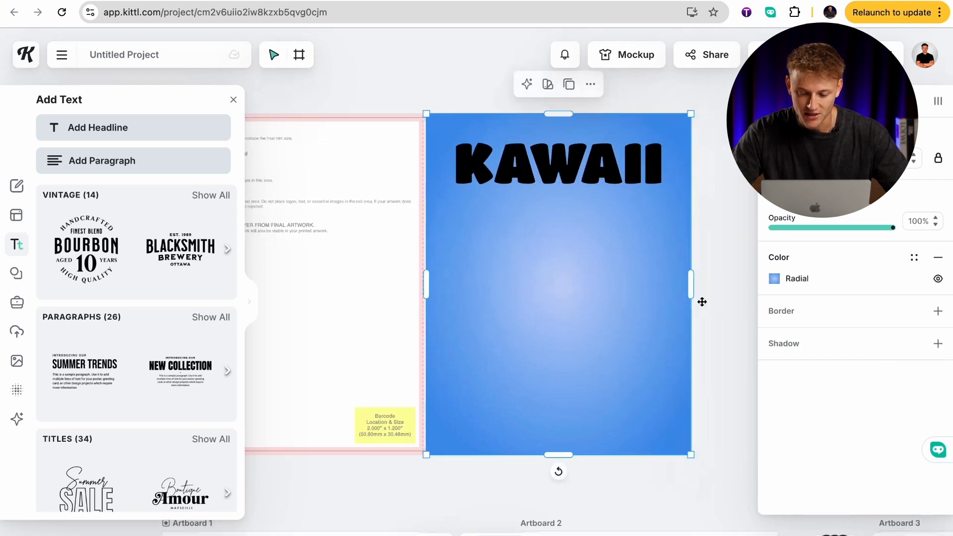
# Fill the KAWAII headline with white FFFFFF and add a black 000000 border of weight 5.
pyautogui.click(647, 166)
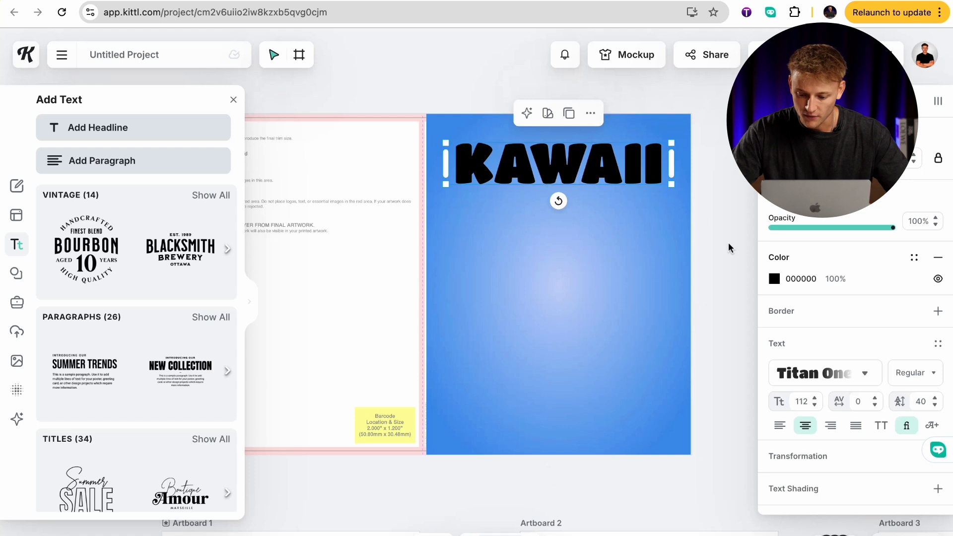
pyautogui.click(774, 278)
pyautogui.moveTo(617, 321); pyautogui.dragTo(581, 297)
pyautogui.click(889, 310)
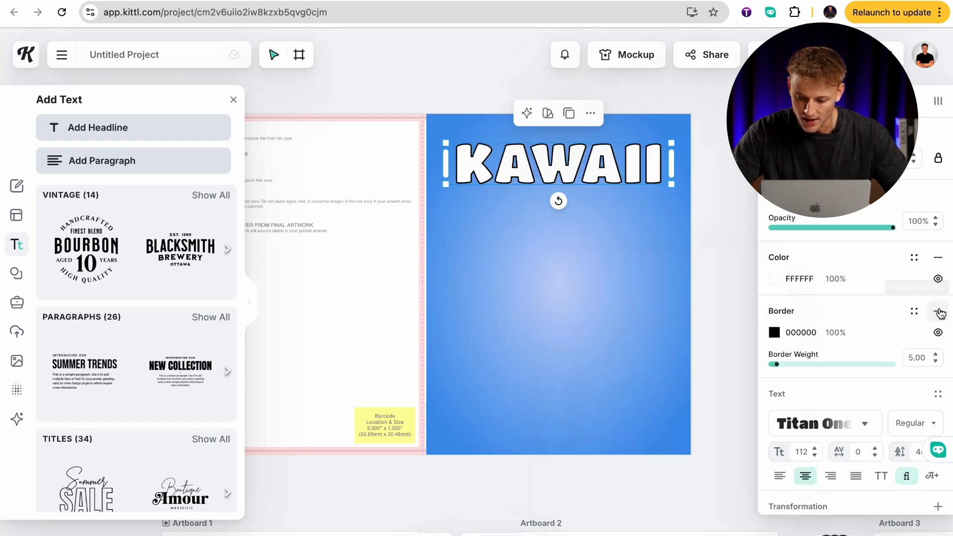
pyautogui.click(719, 256)
# Duplicate the KAWAII headline, change the copy's text to "FOOD" and center it just below the original.
pyautogui.click(632, 174)
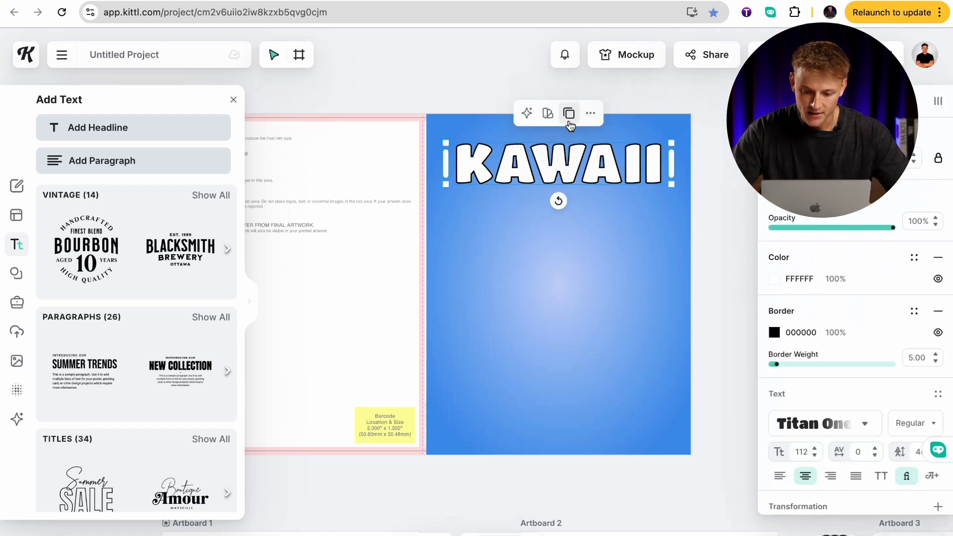
pyautogui.click(568, 114)
pyautogui.moveTo(581, 165); pyautogui.dragTo(581, 214)
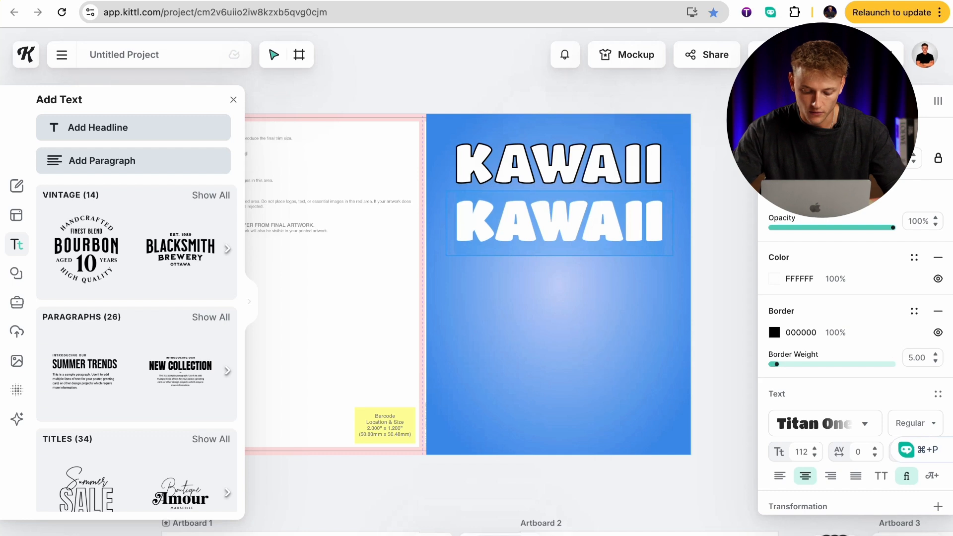
pyautogui.doubleClick(581, 213)
pyautogui.write('FOOD')
pyautogui.press('Escape')
pyautogui.click(713, 267)
pyautogui.moveTo(615, 214); pyautogui.dragTo(613, 217)
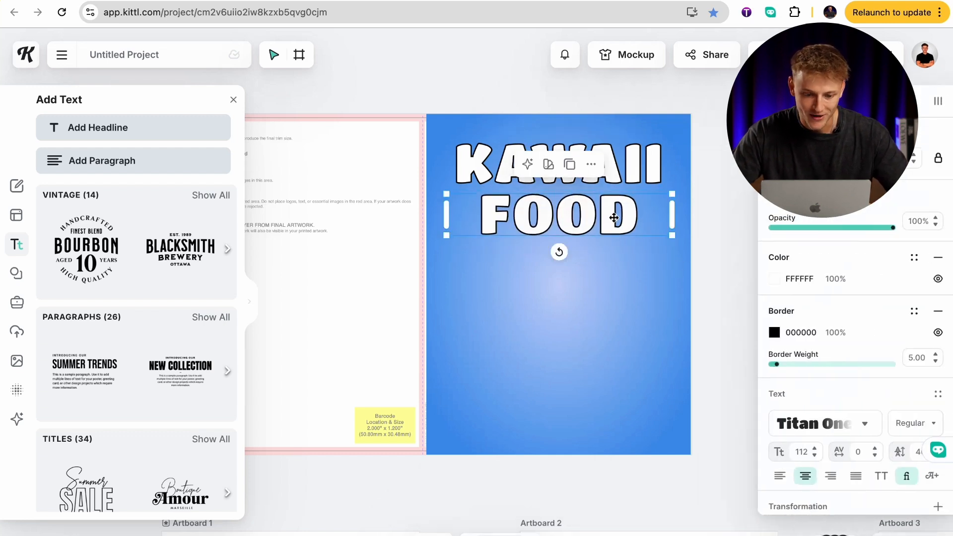
pyautogui.click(704, 235)
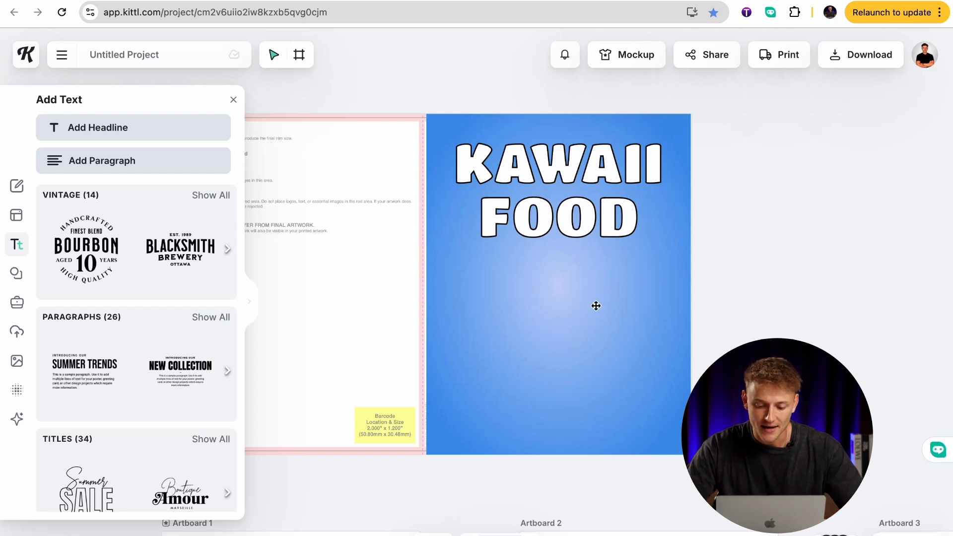
# Look over the interior coloring pages for food illustrations that suit the front cover.
pyautogui.scroll(-10, 552, 308)
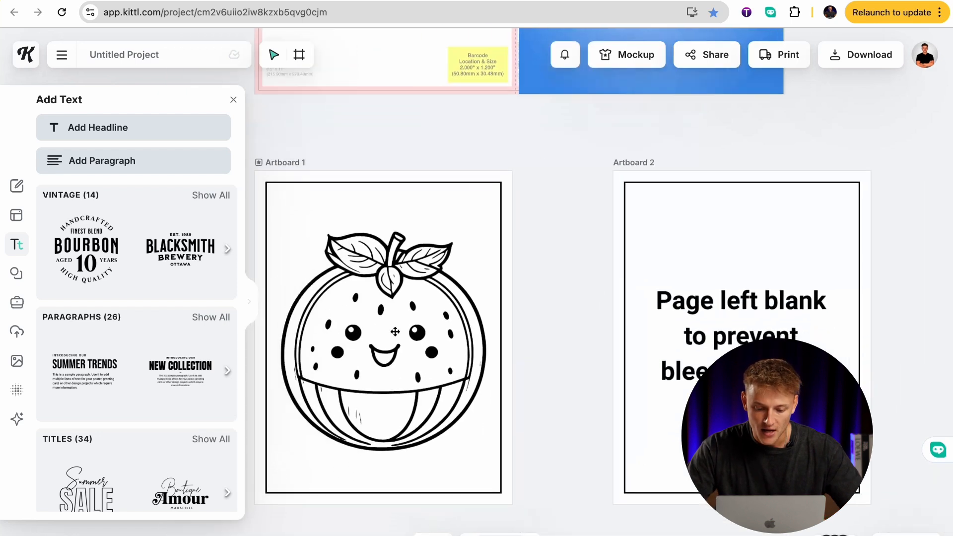
pyautogui.hscroll(10, 427, 353)
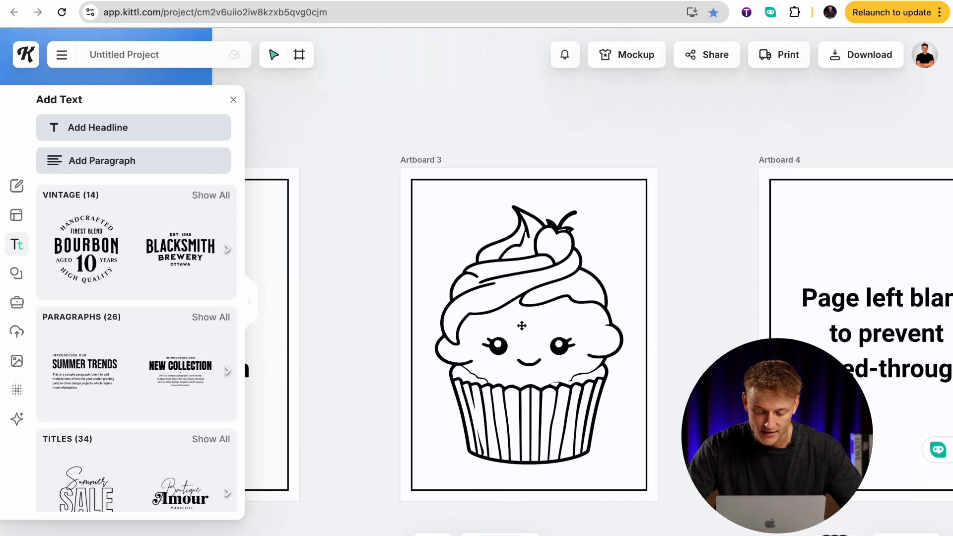
pyautogui.hscroll(7, 522, 325)
pyautogui.hscroll(-6, 521, 326)
pyautogui.scroll(10, 521, 325)
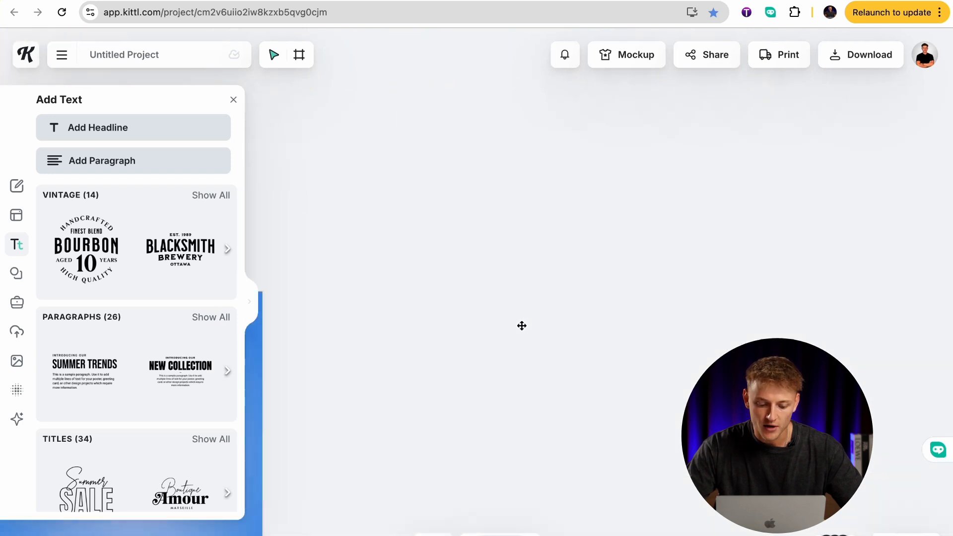
pyautogui.hscroll(-5, 521, 326)
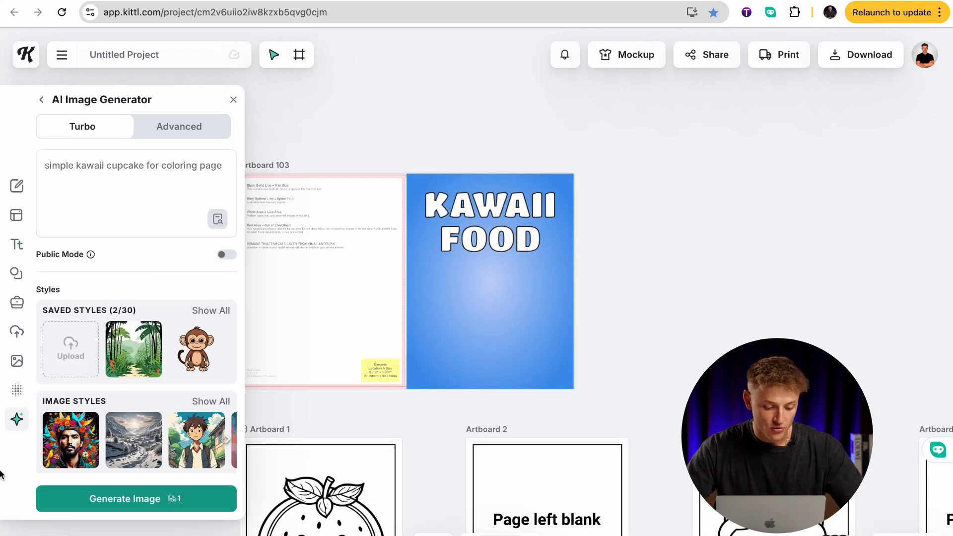
pyautogui.click(145, 164)
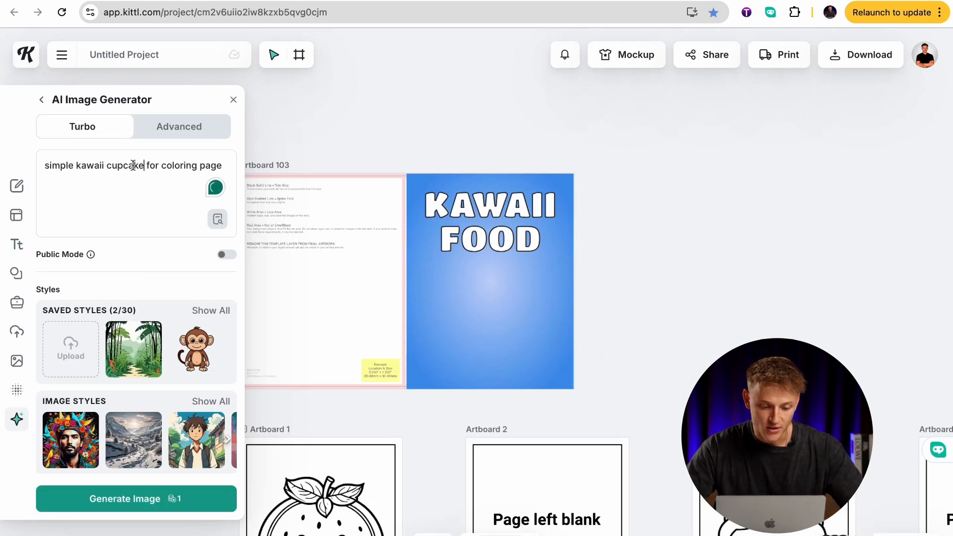
pyautogui.moveTo(143, 166); pyautogui.dragTo(109, 166)
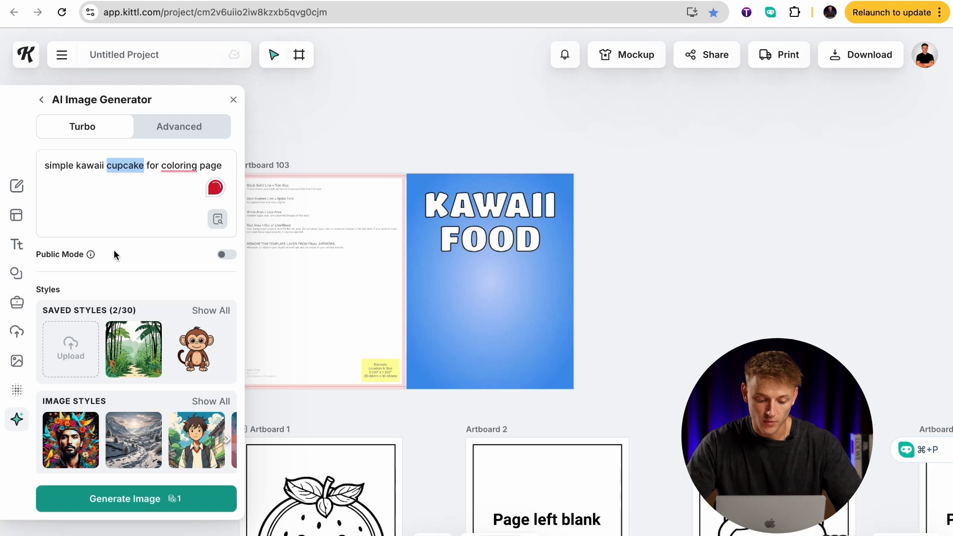
pyautogui.scroll(-3, 114, 249)
pyautogui.scroll(3, 143, 382)
pyautogui.click(171, 192)
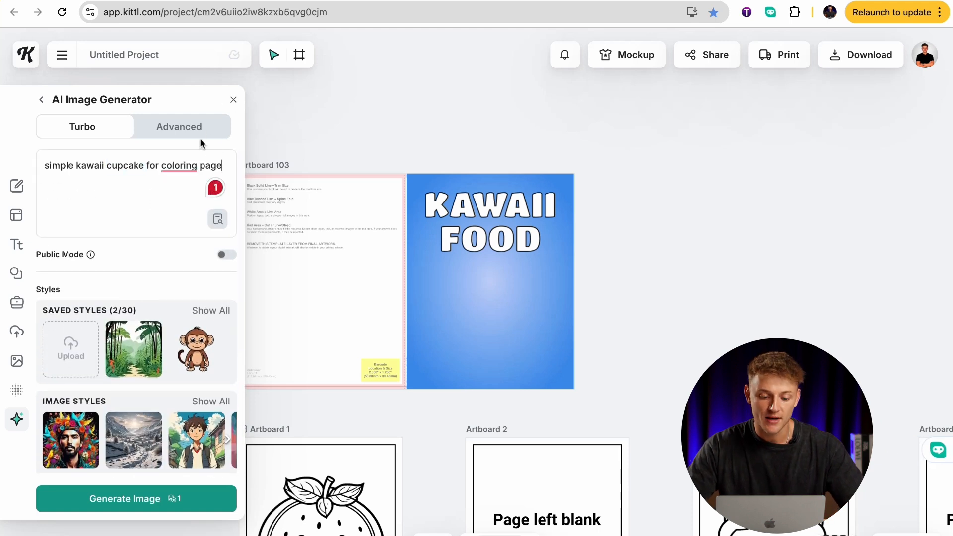
pyautogui.click(231, 101)
pyautogui.scroll(-5, 346, 183)
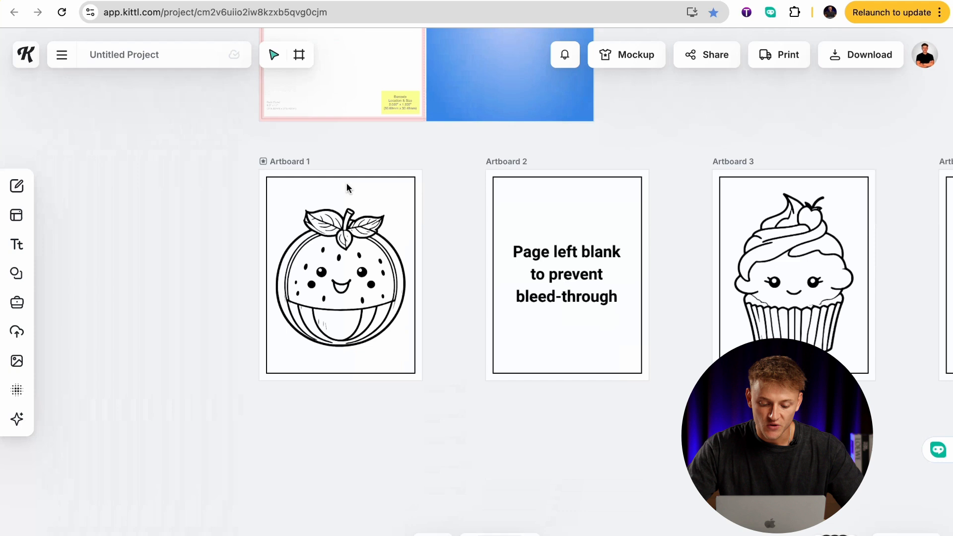
pyautogui.click(347, 276)
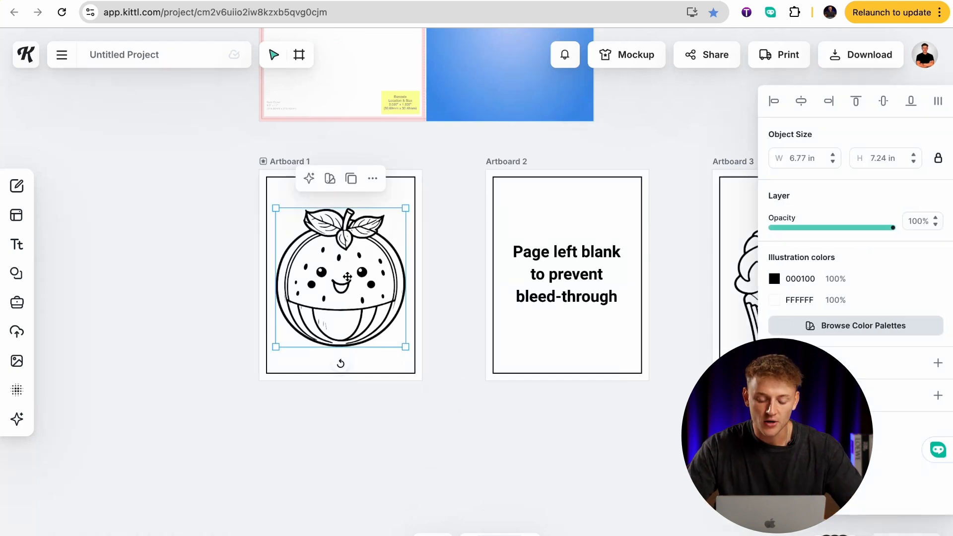
pyautogui.scroll(5, 338, 275)
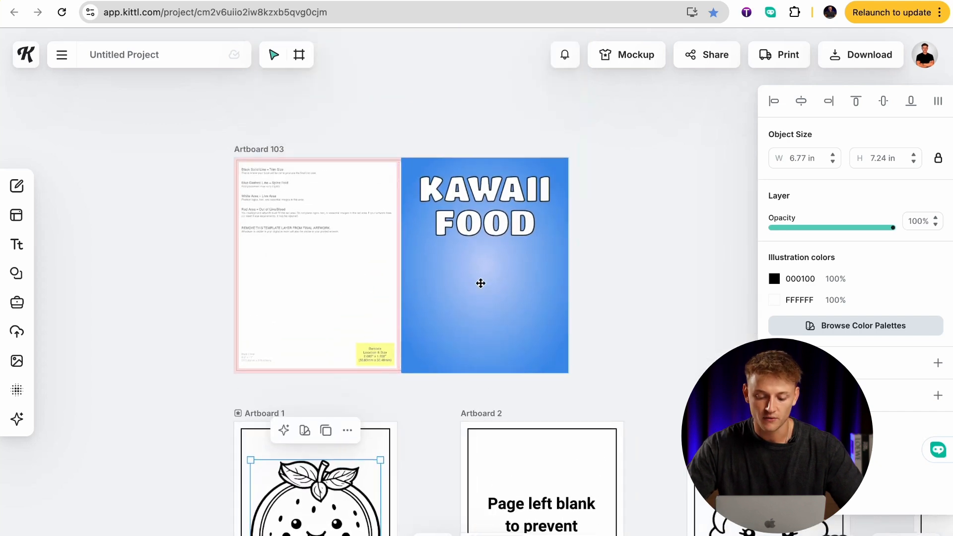
pyautogui.click(480, 283)
pyautogui.click(221, 327)
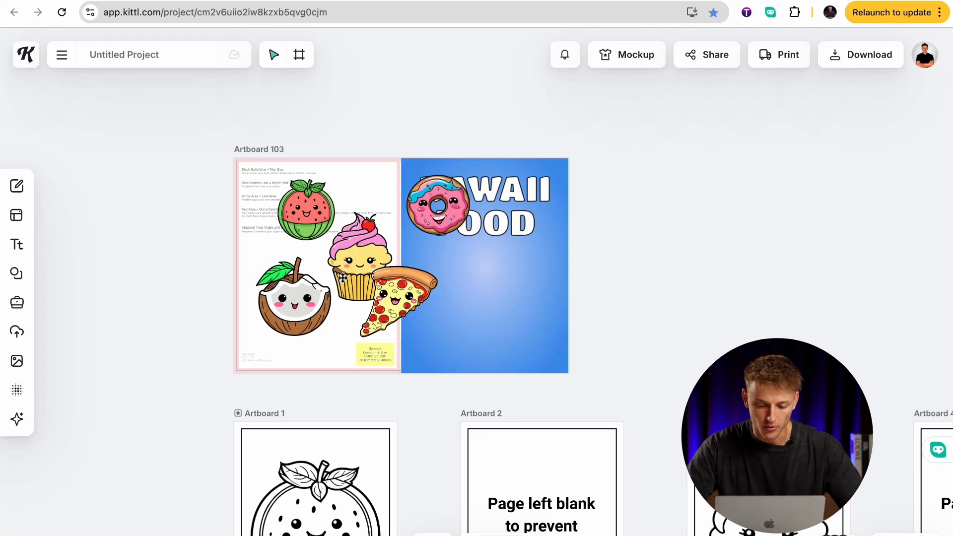
# Move the donut clear of the title, center the cupcake below FOOD on the front cover and enlarge it to about 5.90 in.
pyautogui.moveTo(432, 212); pyautogui.dragTo(380, 206)
pyautogui.click(360, 264)
pyautogui.moveTo(360, 265); pyautogui.dragTo(479, 301)
pyautogui.scroll(5, 511, 315)
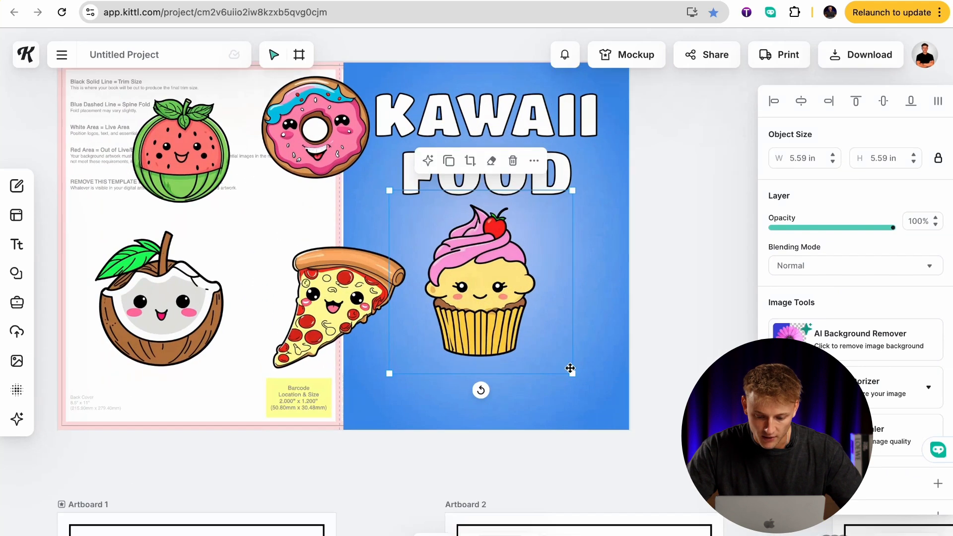
pyautogui.moveTo(574, 376); pyautogui.dragTo(584, 384)
pyautogui.moveTo(512, 330); pyautogui.dragTo(511, 326)
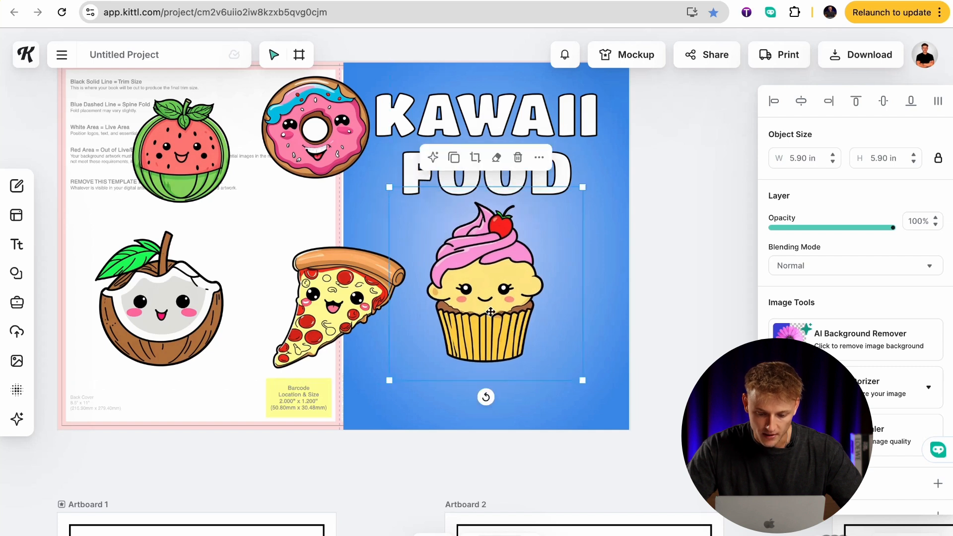
# Shrink the donut to about 2.86 in and place it to the right of the cupcake's frosting.
pyautogui.click(338, 157)
pyautogui.moveTo(421, 174); pyautogui.dragTo(535, 201)
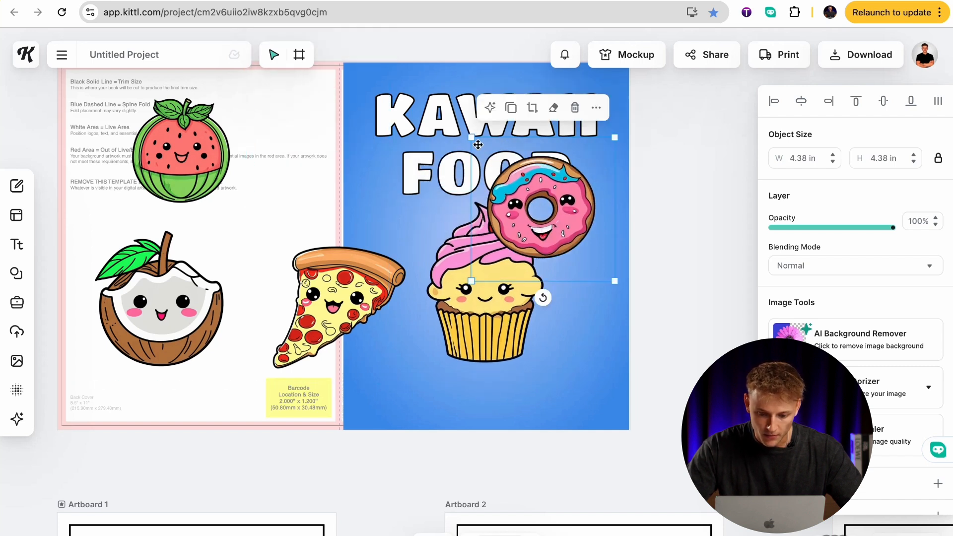
pyautogui.moveTo(470, 138); pyautogui.dragTo(521, 187)
pyautogui.moveTo(555, 214); pyautogui.dragTo(565, 222)
# Shrink the pizza slice to about 2.88 in and place it below the donut, to the right of the cupcake.
pyautogui.click(308, 250)
pyautogui.moveTo(253, 221); pyautogui.dragTo(322, 288)
pyautogui.moveTo(363, 313); pyautogui.dragTo(563, 312)
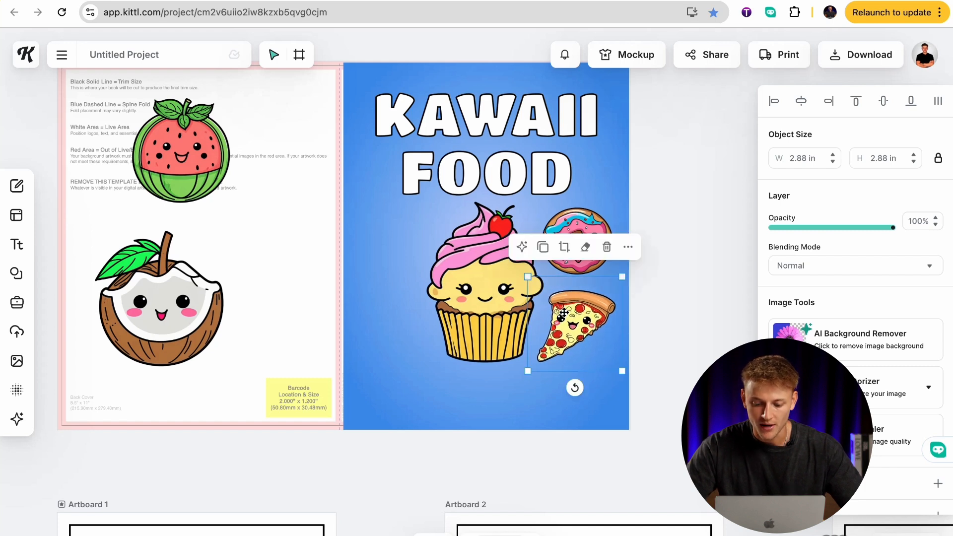
pyautogui.click(711, 225)
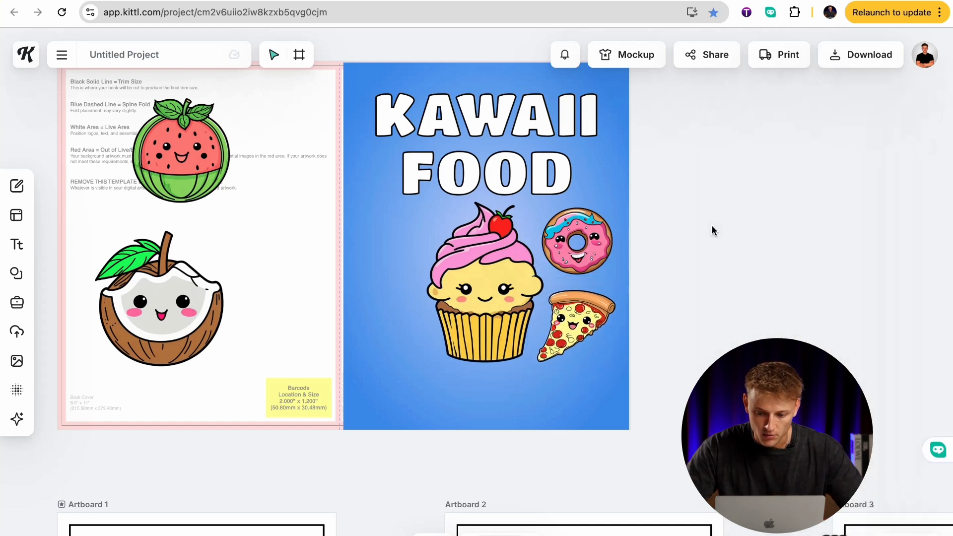
# Move the watermelon onto the front cover to the left of the cupcake and shrink it to about 3.25 in.
pyautogui.scroll(2, 665, 164)
pyautogui.click(220, 215)
pyautogui.moveTo(221, 214); pyautogui.dragTo(426, 297)
pyautogui.doubleClick(426, 298)
pyautogui.click(269, 246)
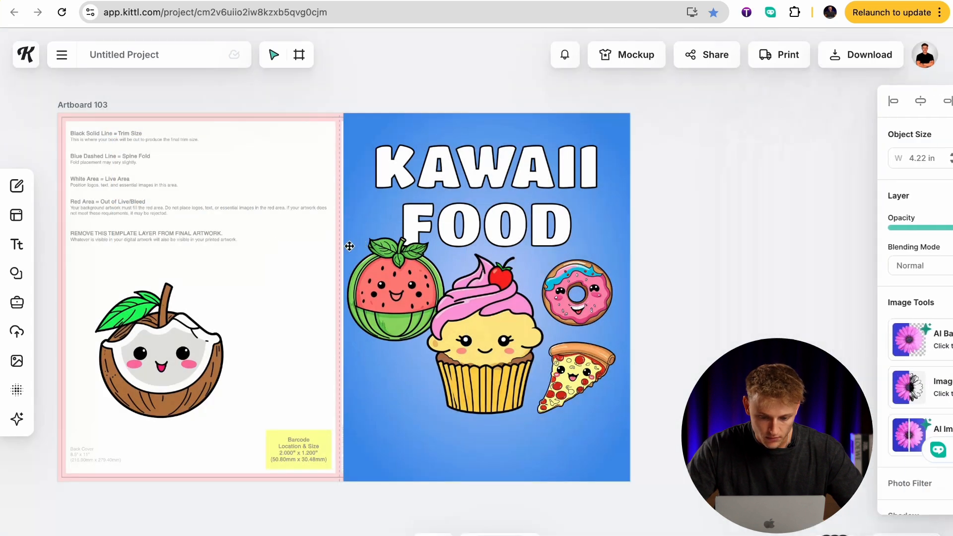
pyautogui.moveTo(325, 220); pyautogui.dragTo(359, 253)
pyautogui.moveTo(398, 288); pyautogui.dragTo(377, 268)
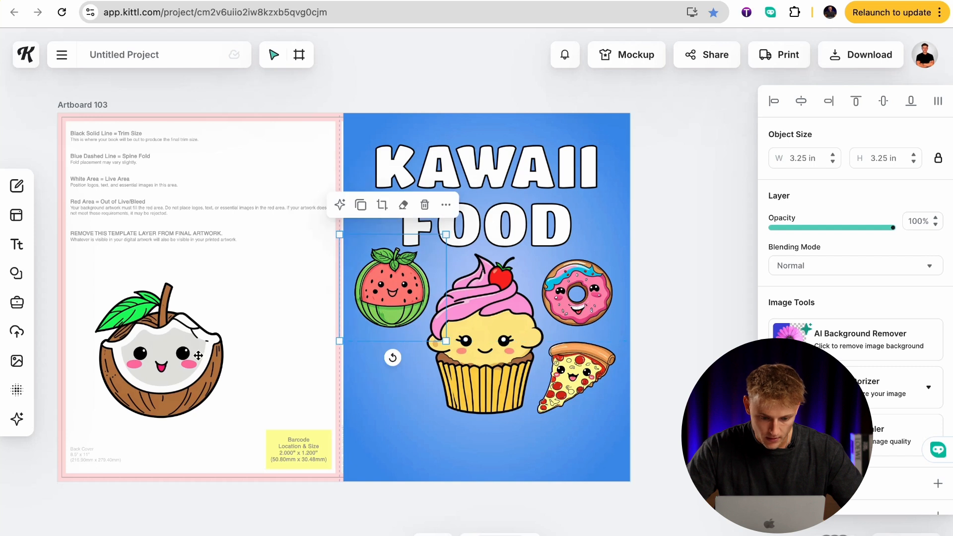
# Shrink the coconut and place it below the watermelon, to the left of the cupcake.
pyautogui.click(103, 428)
pyautogui.moveTo(75, 434); pyautogui.dragTo(140, 370)
pyautogui.moveTo(183, 325); pyautogui.dragTo(387, 381)
pyautogui.click(490, 351)
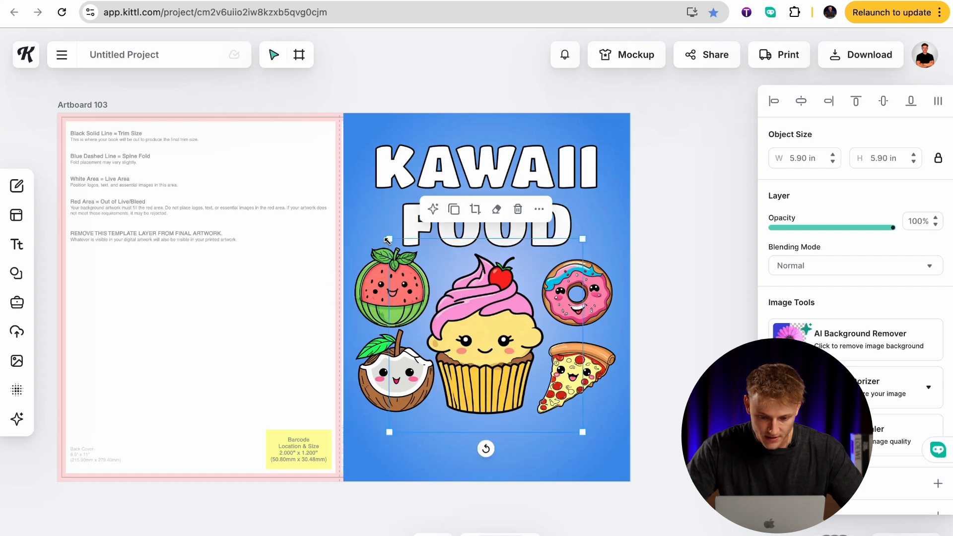
# Narrow the blue background temporarily as a guide for aligning the watermelon above the coconut, and restore the background's full front-cover width.
pyautogui.click(357, 224)
pyautogui.moveTo(342, 293); pyautogui.dragTo(383, 291)
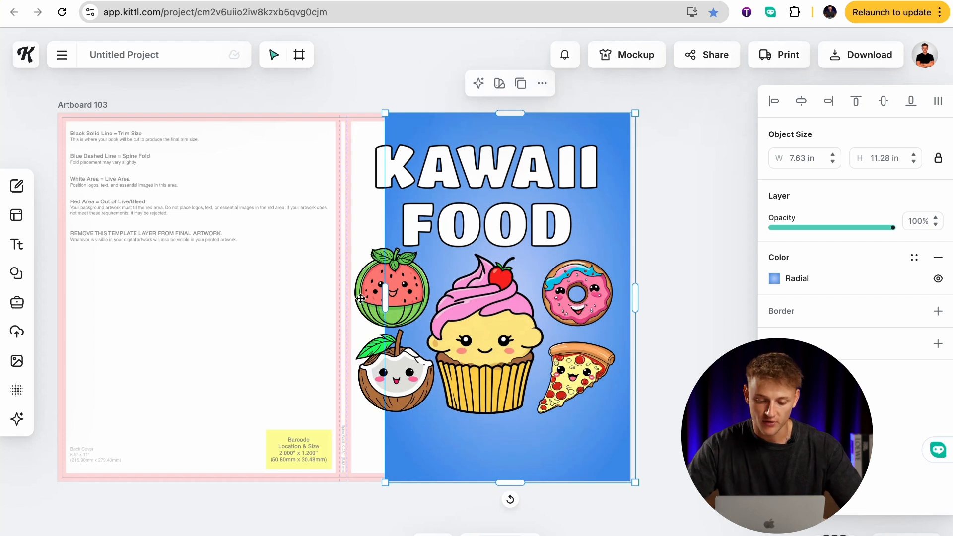
pyautogui.moveTo(373, 303); pyautogui.dragTo(367, 303)
pyautogui.doubleClick(368, 303)
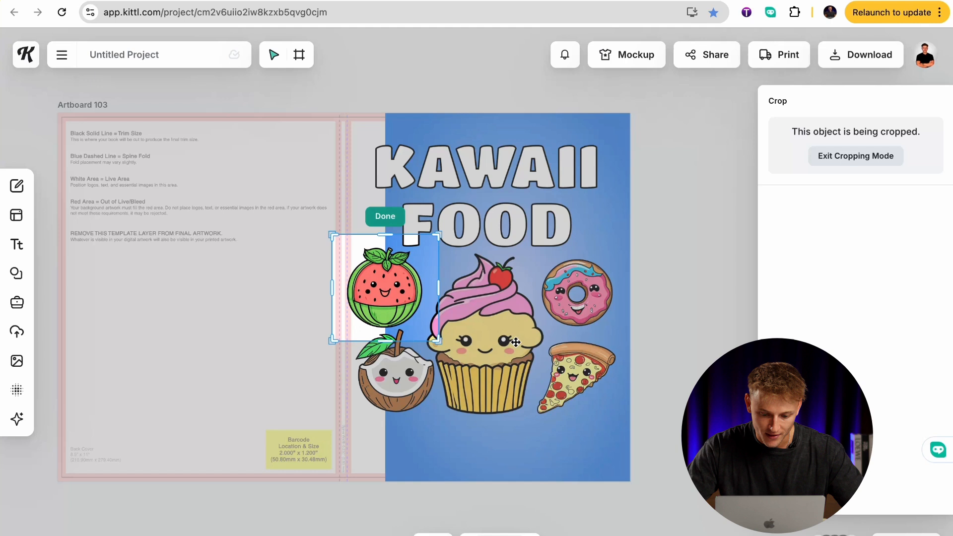
pyautogui.click(647, 317)
pyautogui.click(419, 470)
pyautogui.moveTo(384, 307); pyautogui.dragTo(377, 283)
pyautogui.click(365, 275)
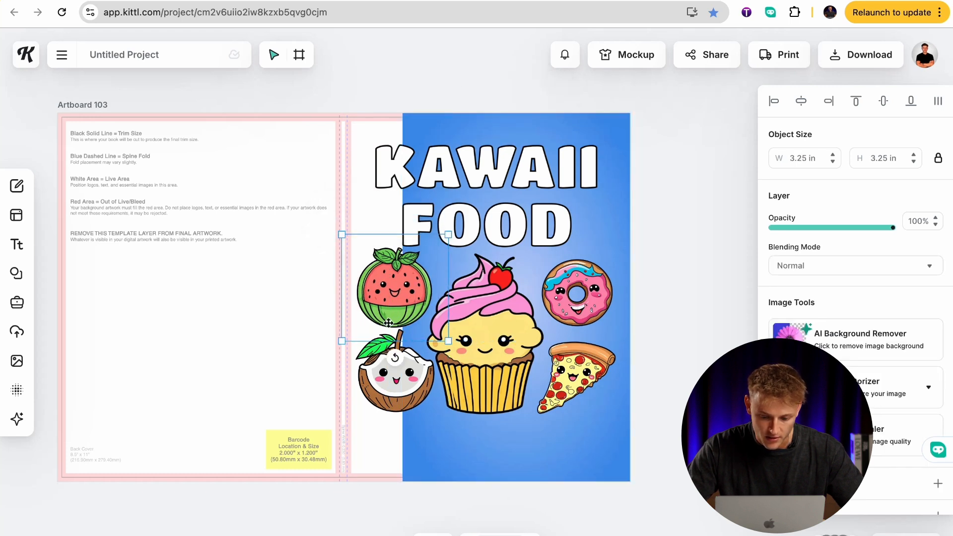
pyautogui.click(420, 458)
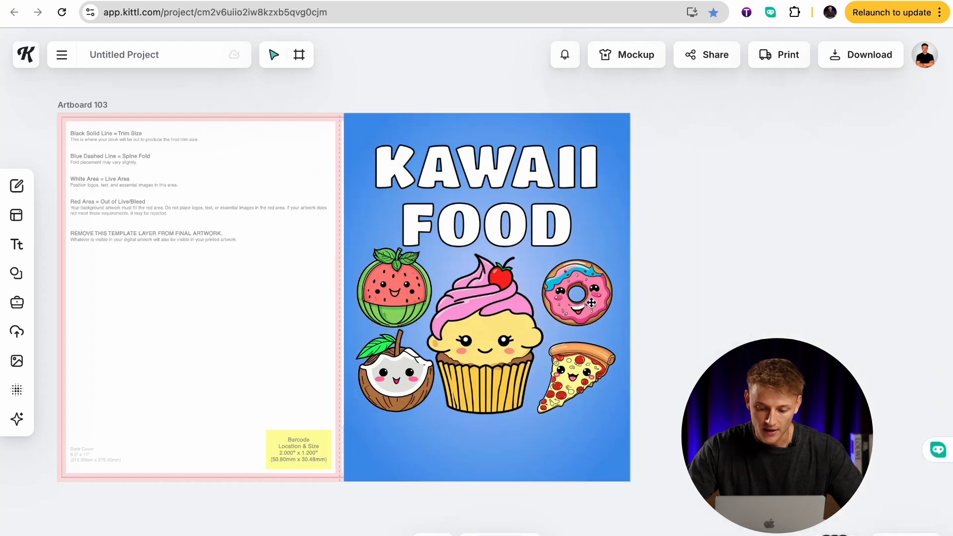
# Adjust the donut's size and position above the pizza slice to balance it with the watermelon.
pyautogui.click(591, 302)
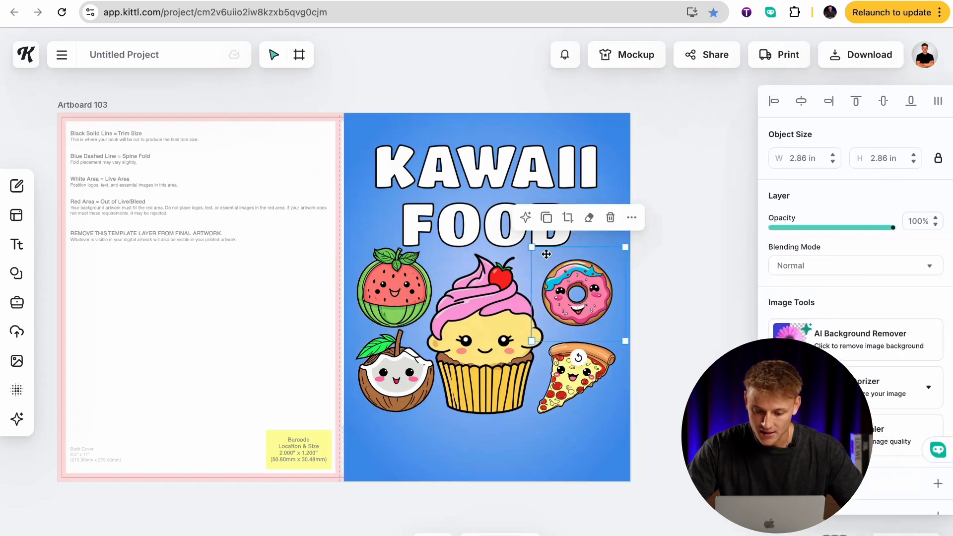
pyautogui.moveTo(532, 247); pyautogui.dragTo(523, 244)
pyautogui.moveTo(519, 243); pyautogui.dragTo(520, 243)
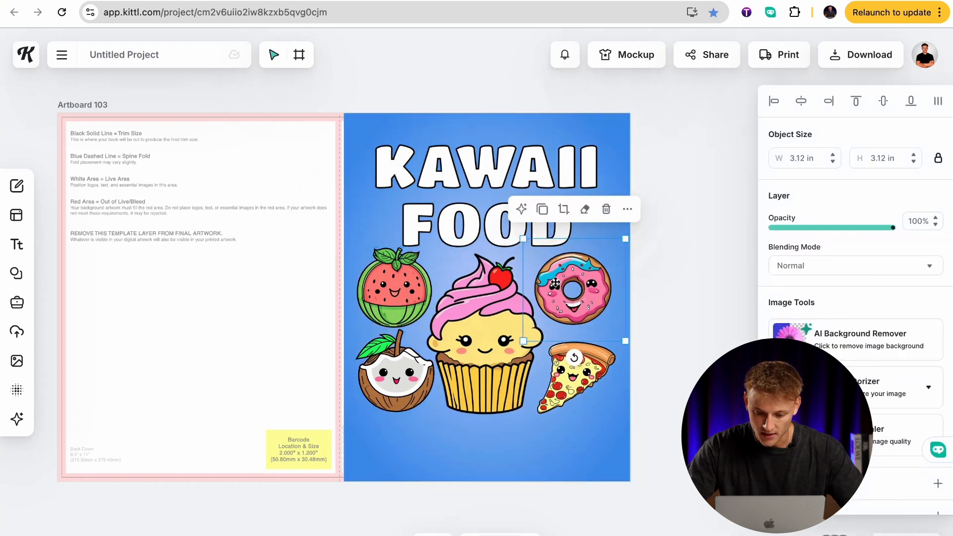
pyautogui.moveTo(555, 283); pyautogui.dragTo(555, 284)
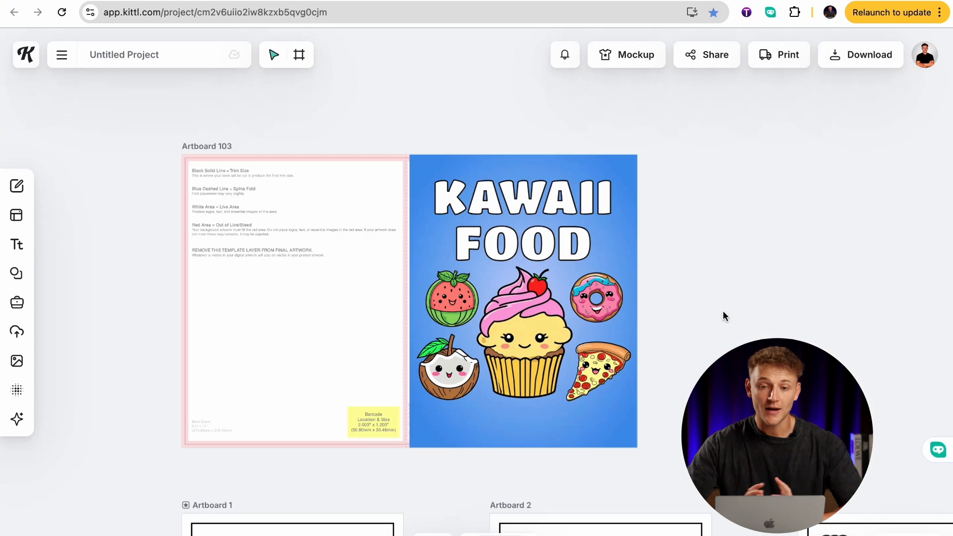
# Duplicate the FOOD headline, place the copy below the cupcake and change its text to "COLORING BOOK".
pyautogui.scroll(-1, 725, 316)
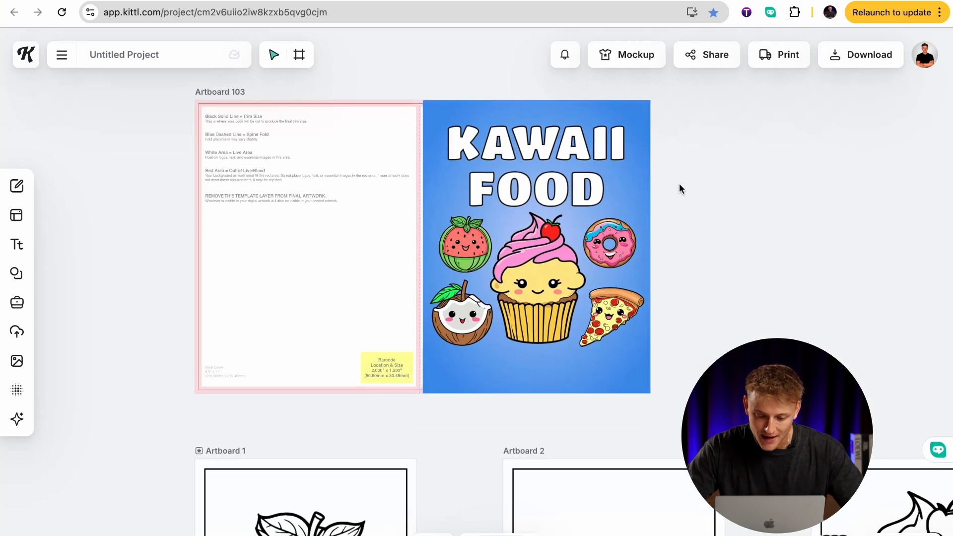
pyautogui.click(537, 177)
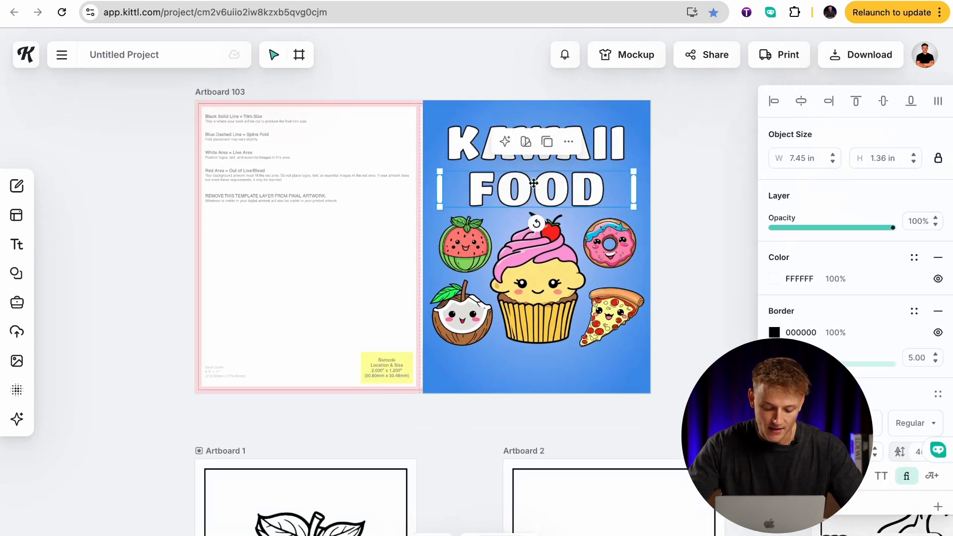
pyautogui.press('super+v')
pyautogui.moveTo(533, 183); pyautogui.dragTo(530, 354)
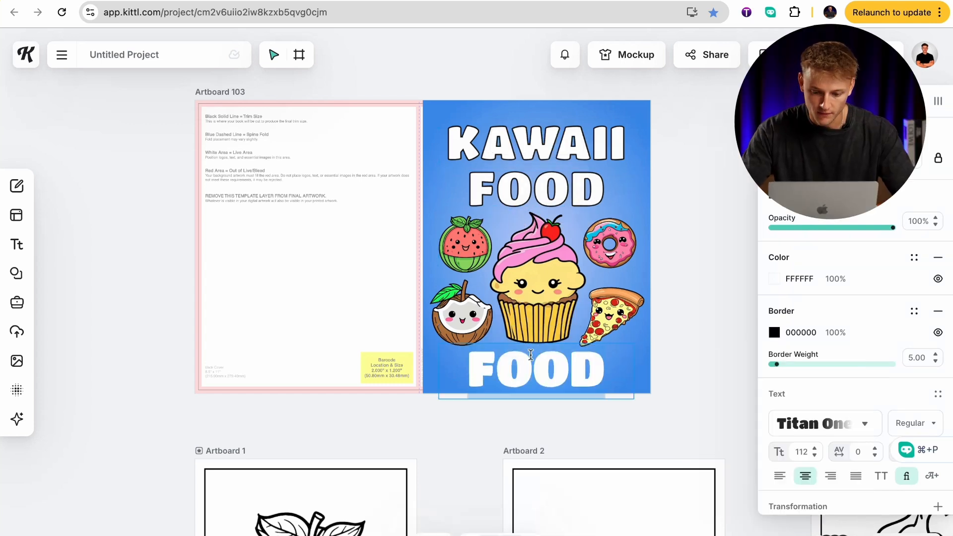
pyautogui.write('COLORIN')
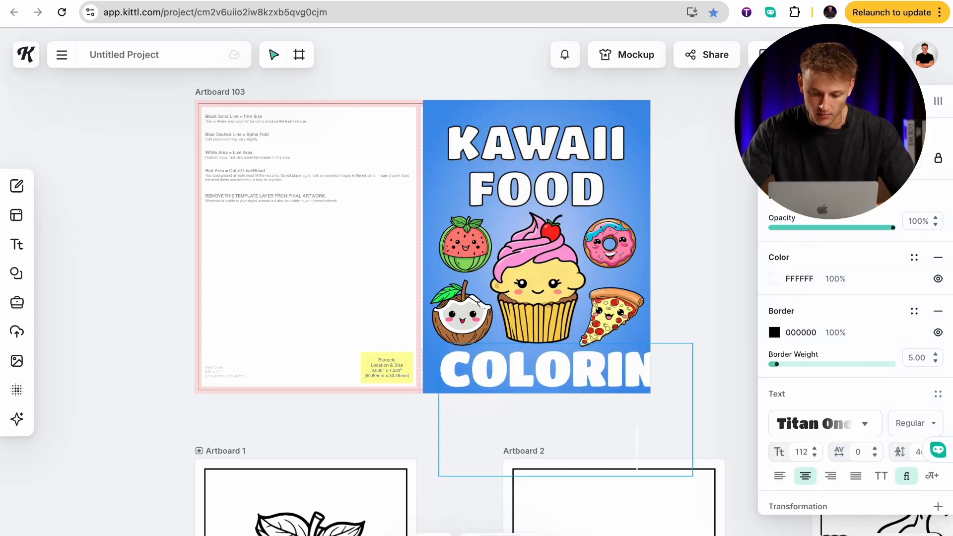
# Set the COLORING BOOK text size to 50 and move the line down into the space beneath the cupcake.
pyautogui.click(797, 450)
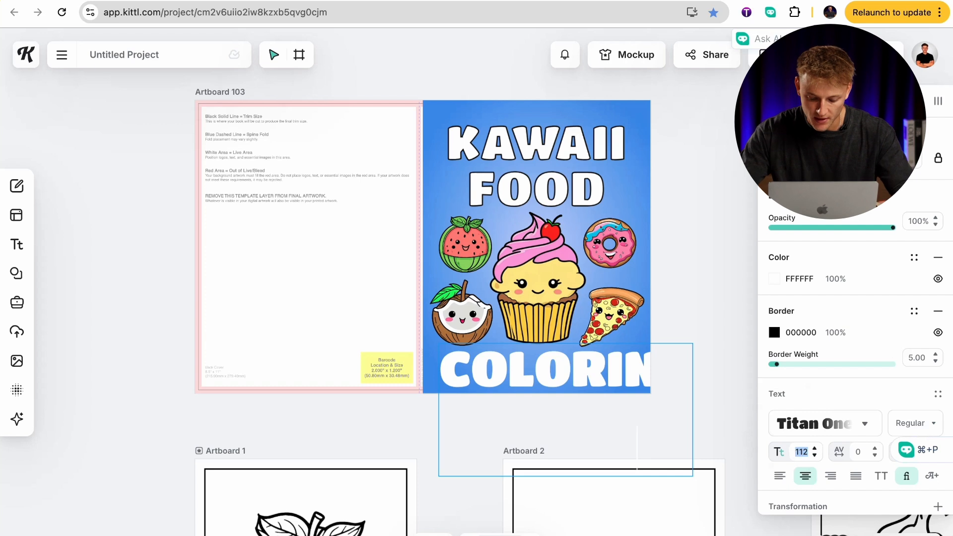
pyautogui.write('30')
pyautogui.press('Return')
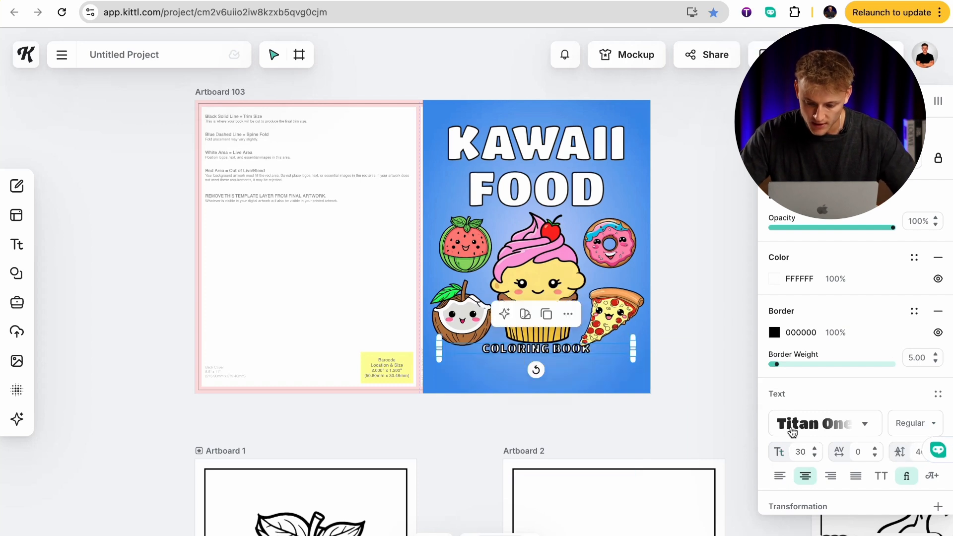
pyautogui.click(797, 450)
pyautogui.write('4')
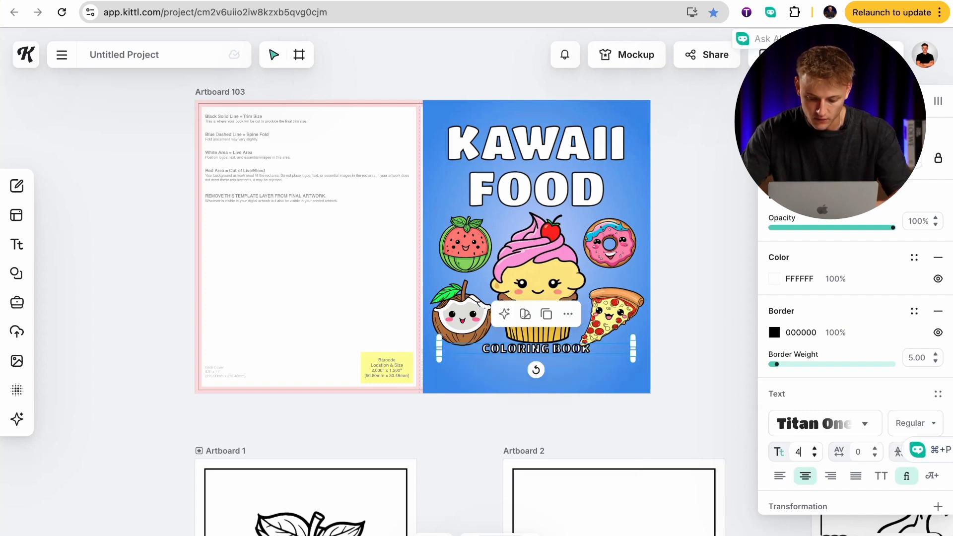
pyautogui.write('5')
pyautogui.press('Return')
pyautogui.click(796, 449)
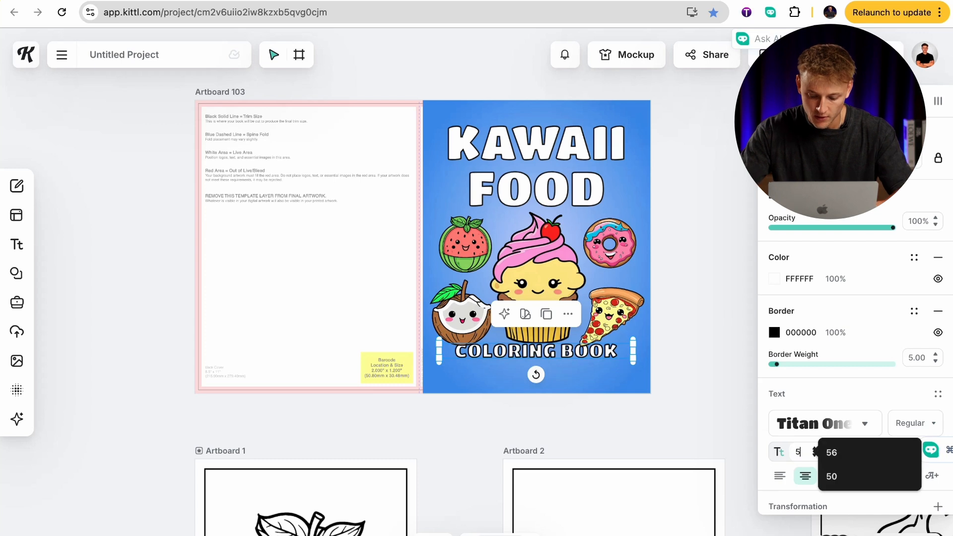
pyautogui.write('50')
pyautogui.press('Return')
pyautogui.moveTo(587, 358); pyautogui.dragTo(587, 374)
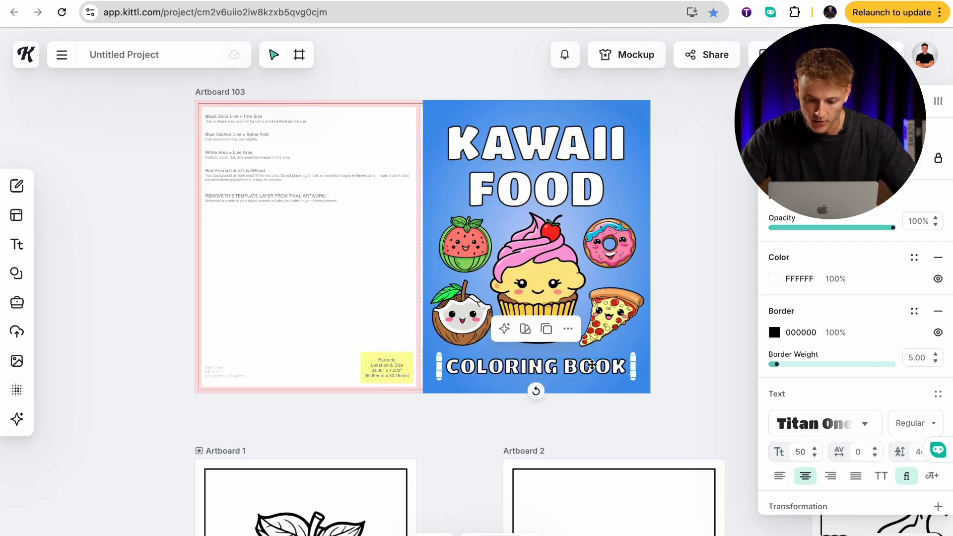
# Reduce the COLORING BOOK border weight to 2.50, scale the text up to about size 53 and recenter it below the cupcake.
pyautogui.scroll(5, 575, 368)
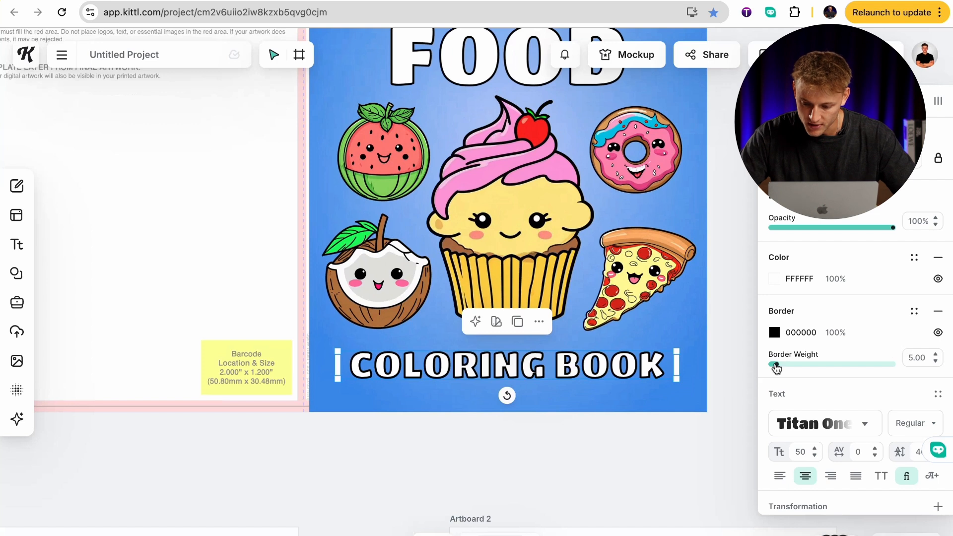
pyautogui.moveTo(777, 367); pyautogui.dragTo(774, 368)
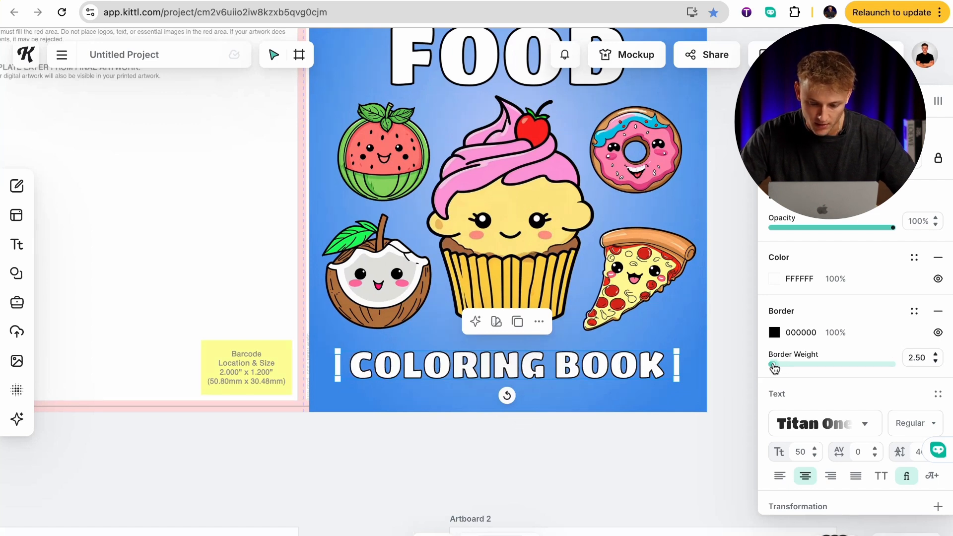
pyautogui.click(685, 364)
pyautogui.moveTo(660, 370); pyautogui.dragTo(633, 378)
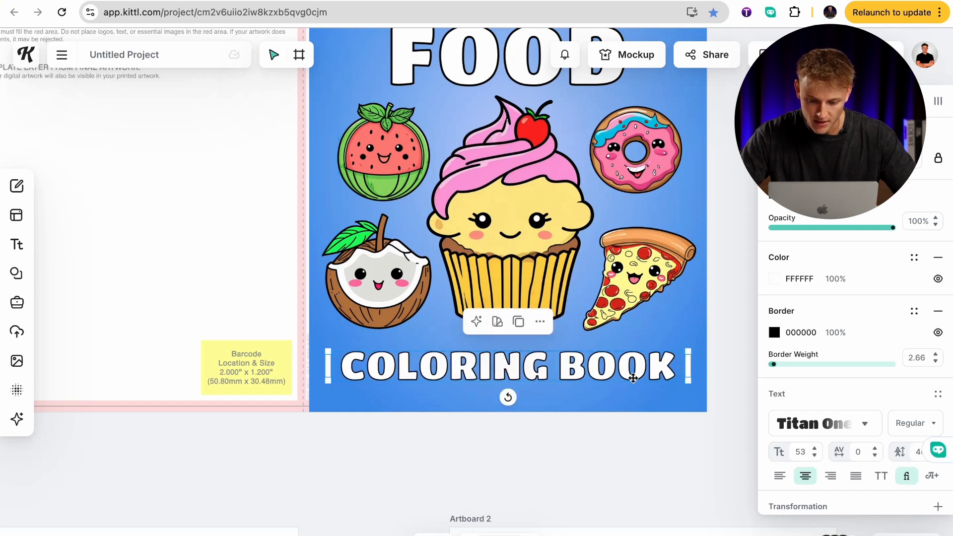
pyautogui.click(731, 323)
pyautogui.scroll(3, 731, 324)
pyautogui.scroll(-2, 731, 324)
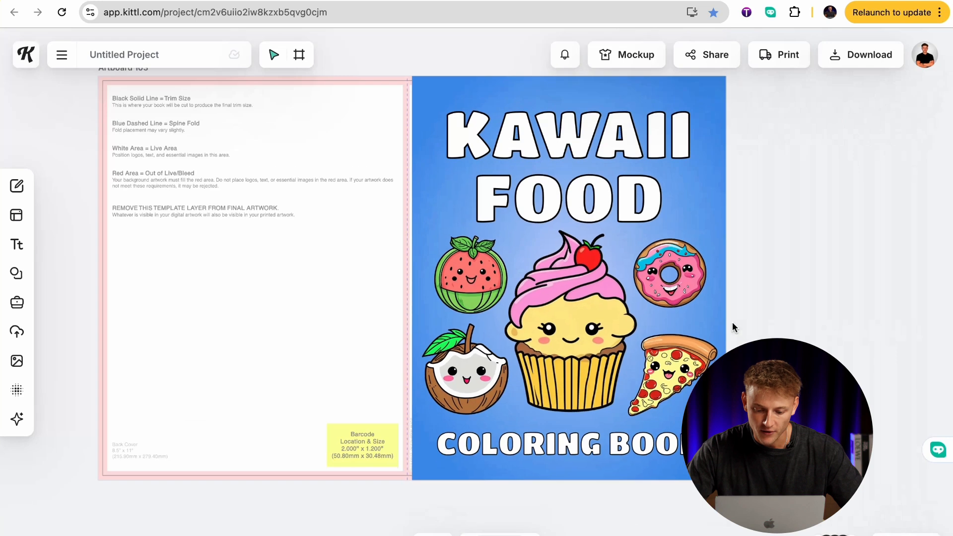
# Switch to the Amazon listing of the Food & Snacks Coloring Book, examine its cover up close and return to Kittl.
pyautogui.hscroll(1, 731, 322)
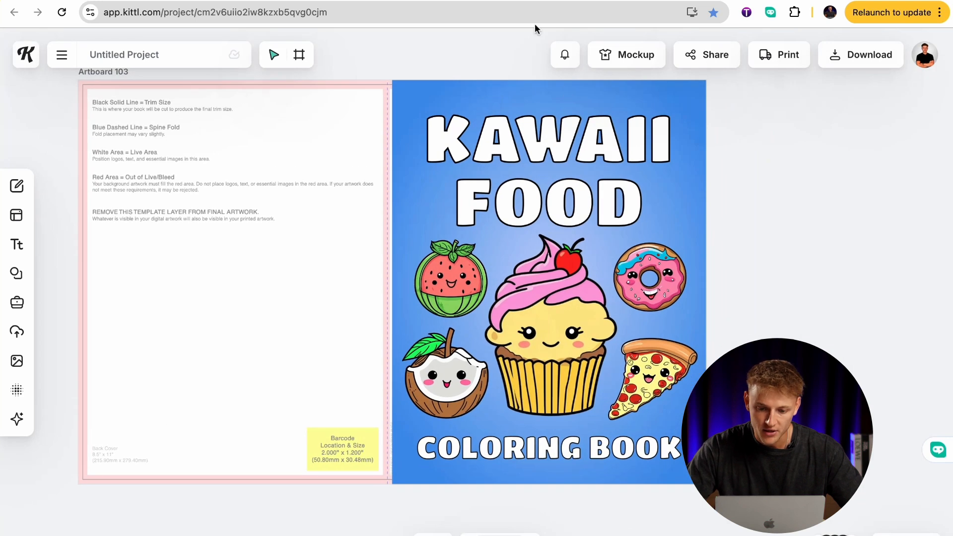
pyautogui.click(522, 1)
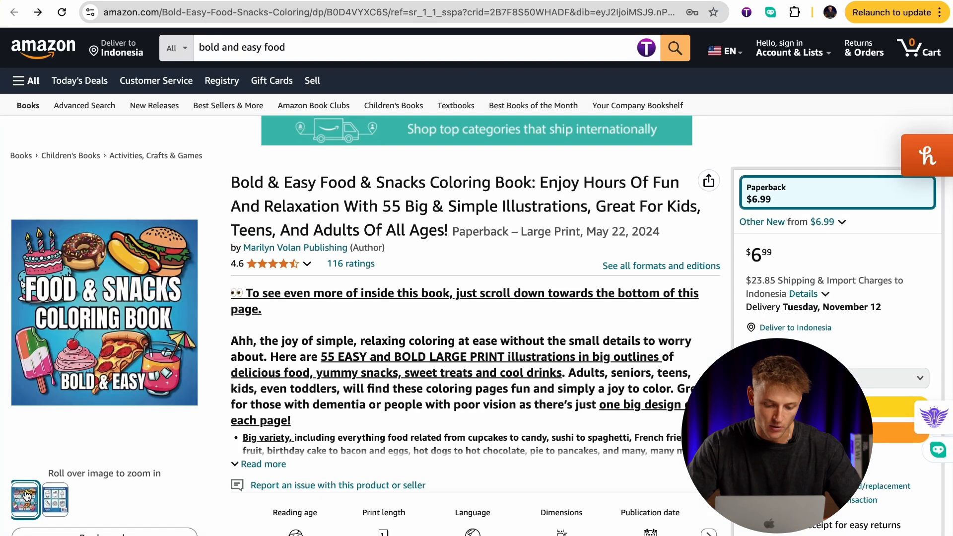
pyautogui.moveTo(31, 514)
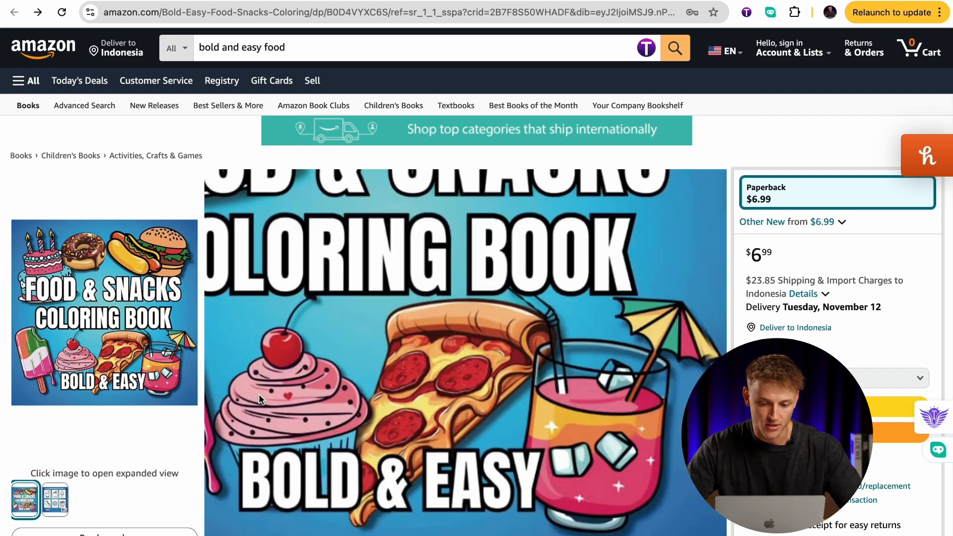
pyautogui.click(420, 2)
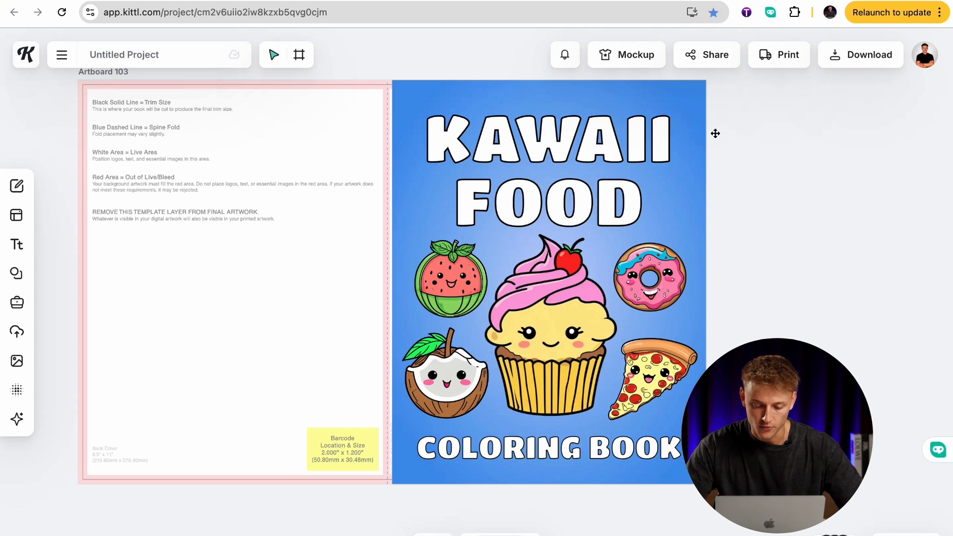
# Duplicate the front cover's blue radial gradient background and place the copy over the back cover template.
pyautogui.click(430, 95)
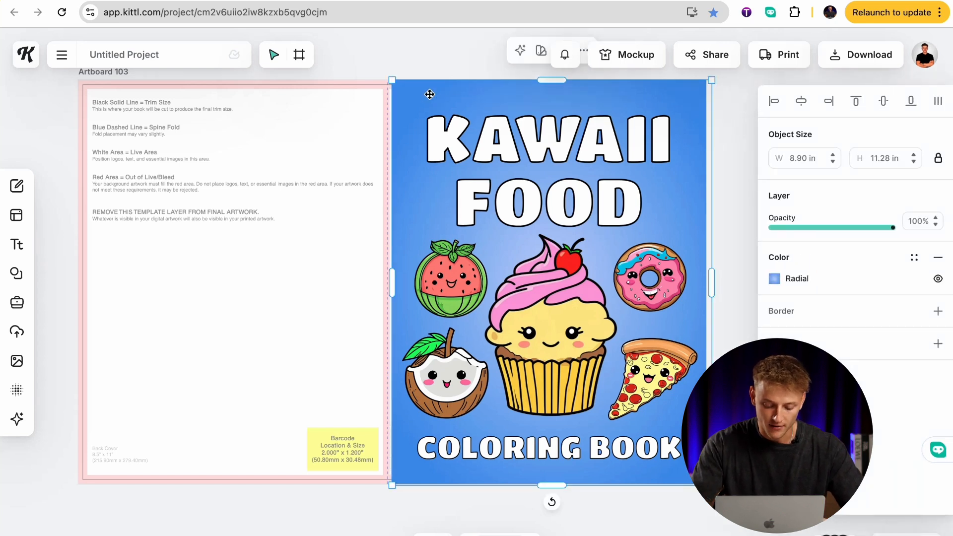
pyautogui.press('super+v')
pyautogui.moveTo(430, 94); pyautogui.dragTo(114, 97)
pyautogui.click(724, 160)
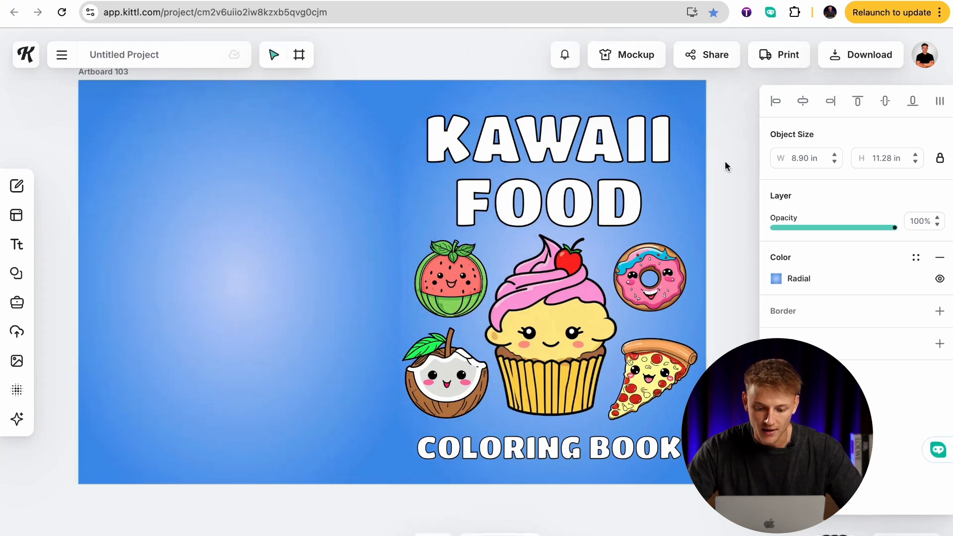
pyautogui.scroll(-2, 516, 322)
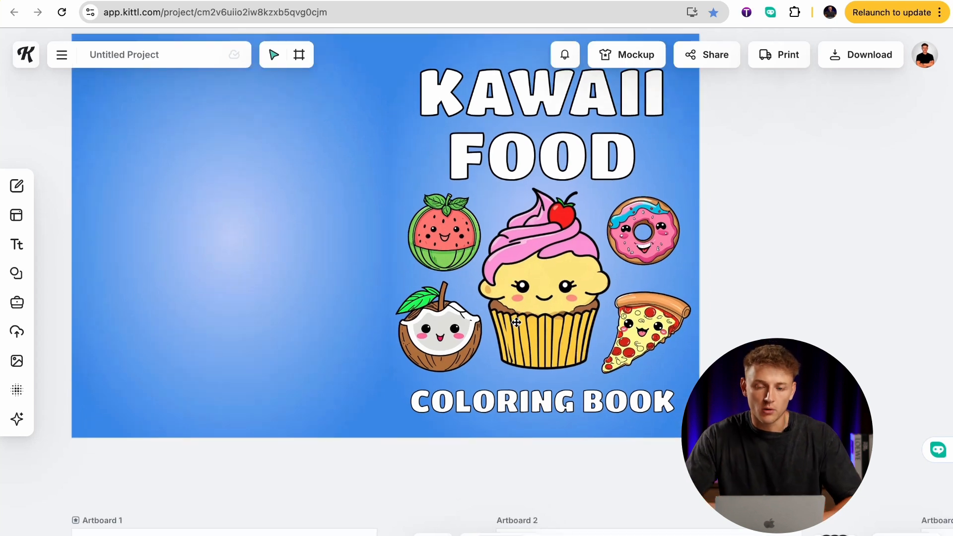
# Copy the watermelon line drawing from Artboard 1, paste it onto the cover, bring it to front and place it on the back cover.
pyautogui.scroll(-7, 744, 339)
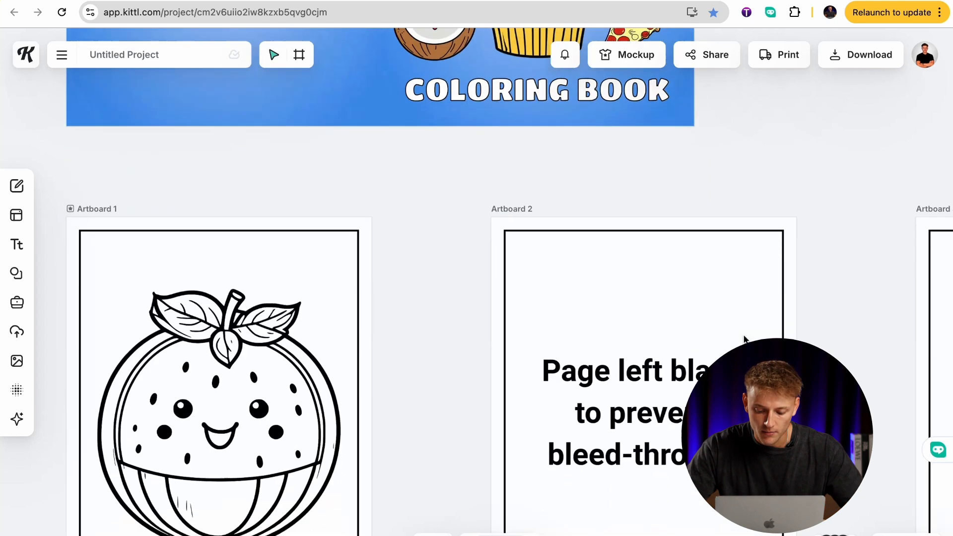
pyautogui.click(248, 398)
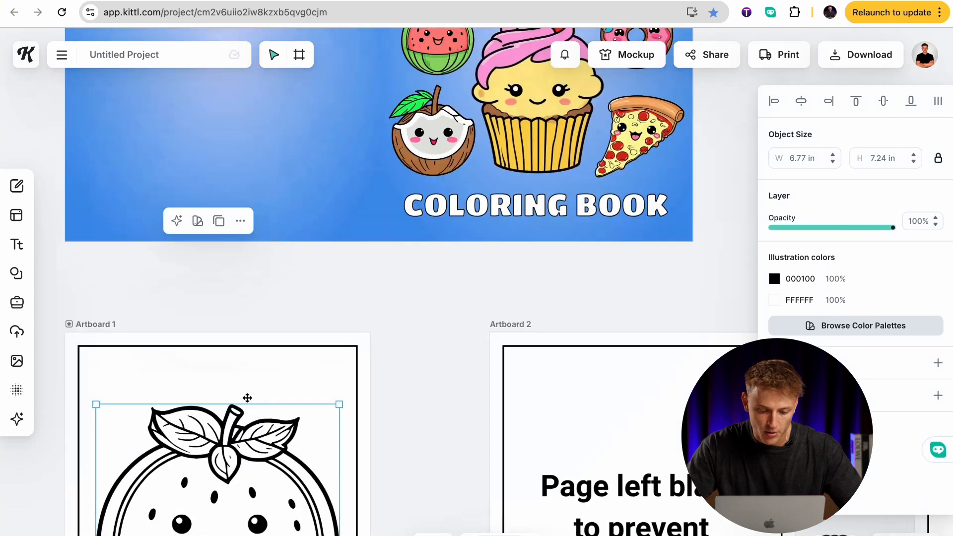
pyautogui.scroll(10, 247, 398)
pyautogui.scroll(-1, 247, 397)
pyautogui.click(252, 320)
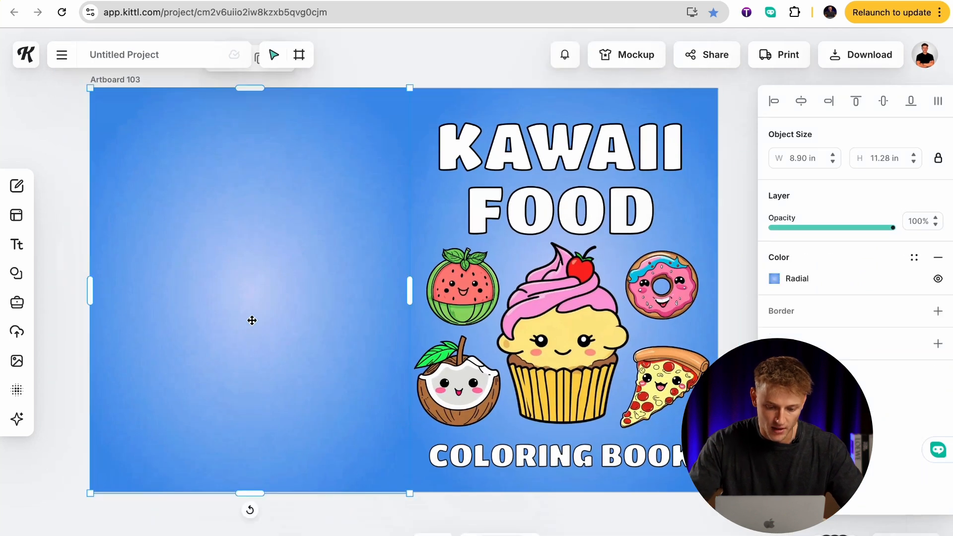
pyautogui.press('super+v')
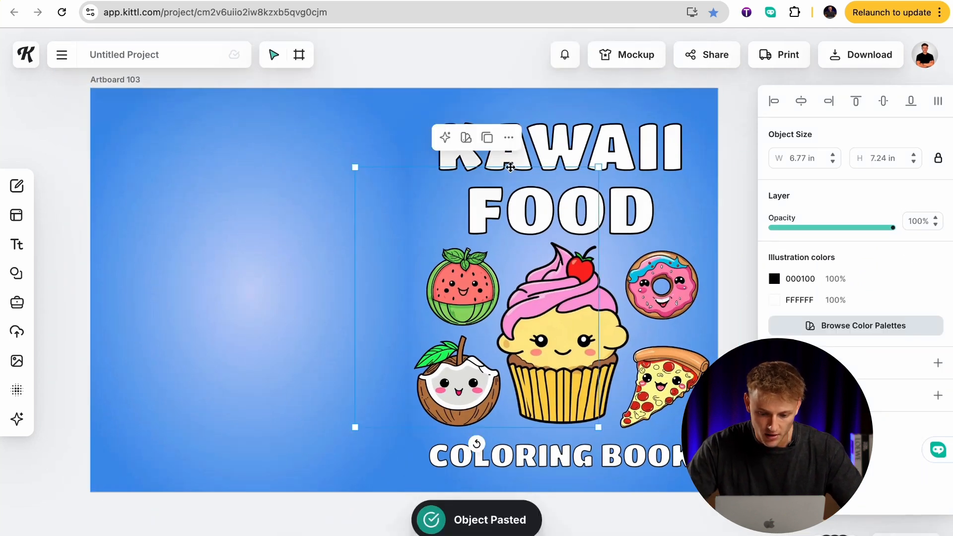
pyautogui.click(509, 137)
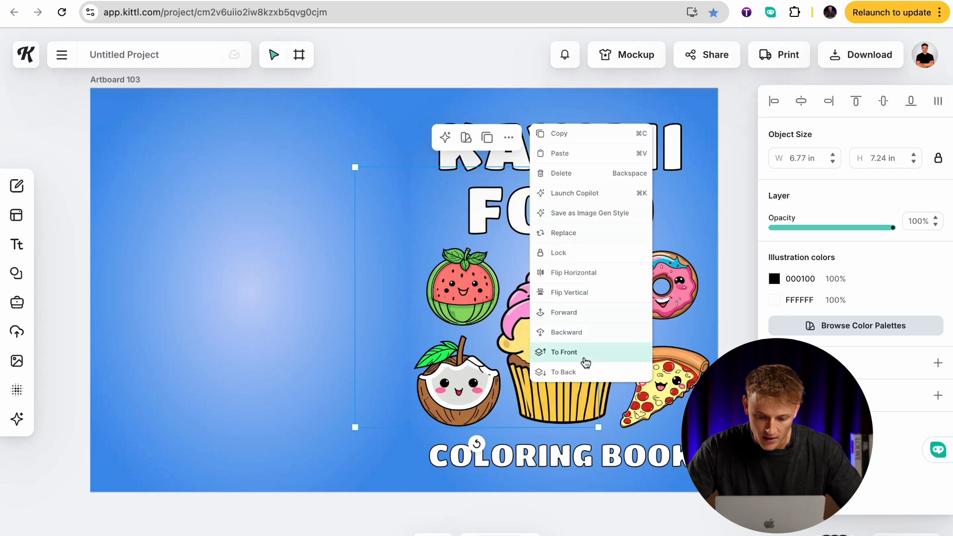
pyautogui.click(564, 352)
pyautogui.moveTo(422, 234); pyautogui.dragTo(203, 217)
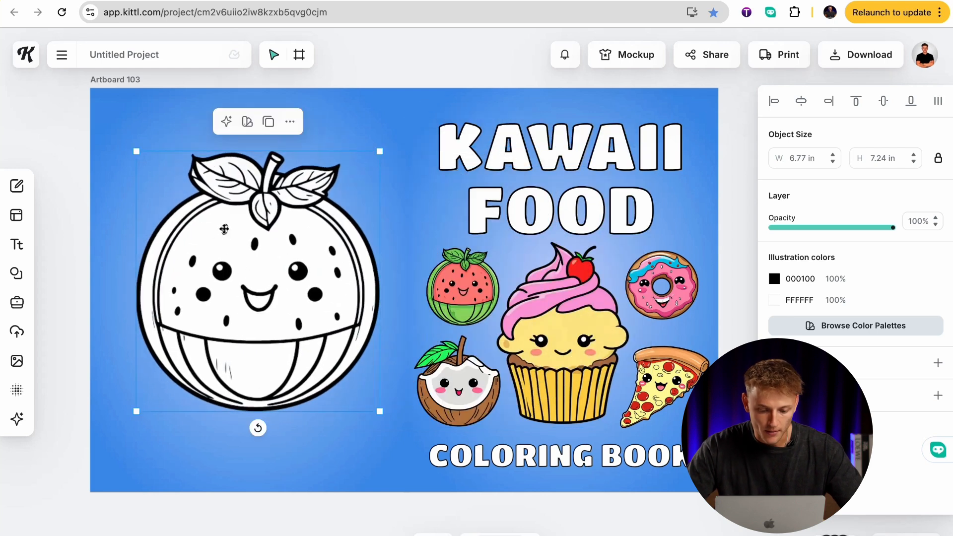
# Shrink the pasted watermelon to about 2.60 × 2.78 in and add three copies, arranging all four in a two-by-two grid.
pyautogui.moveTo(136, 151); pyautogui.dragTo(286, 311)
pyautogui.moveTo(331, 349); pyautogui.dragTo(178, 345)
pyautogui.press('super+v')
pyautogui.press('super+v')
pyautogui.press('super+v')
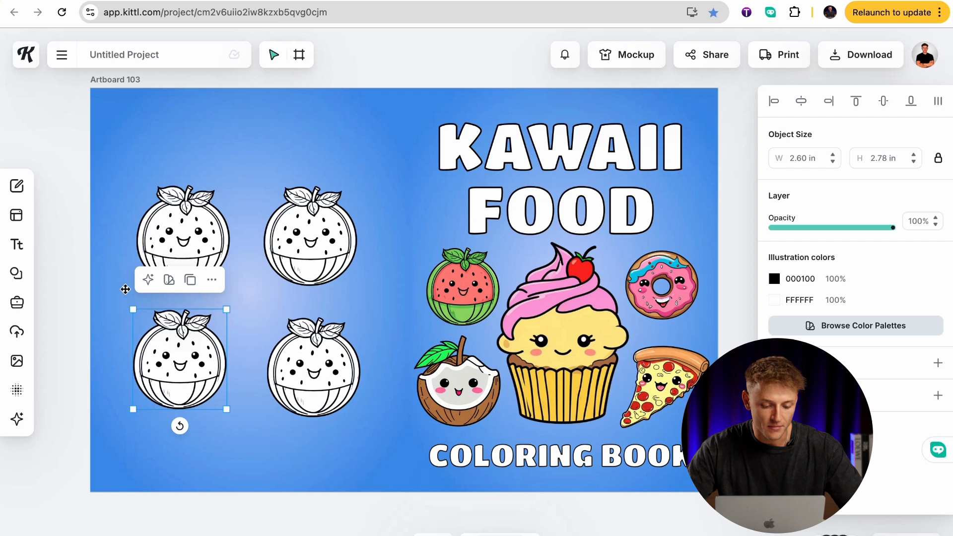
# Add a basic square shape, move it onto the back cover and send it backward behind the watermelon drawings.
pyautogui.click(16, 273)
pyautogui.click(72, 442)
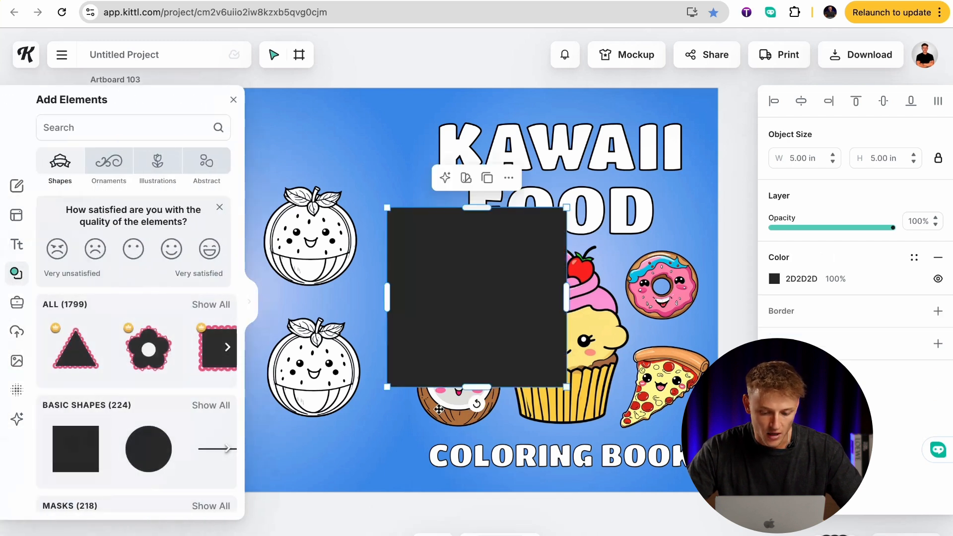
pyautogui.click(340, 455)
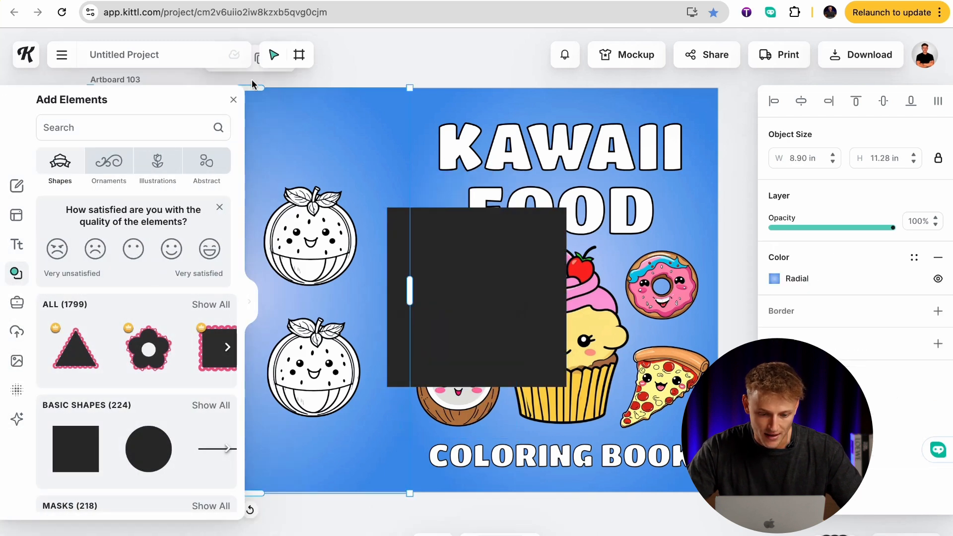
pyautogui.click(233, 101)
pyautogui.moveTo(493, 268); pyautogui.dragTo(213, 234)
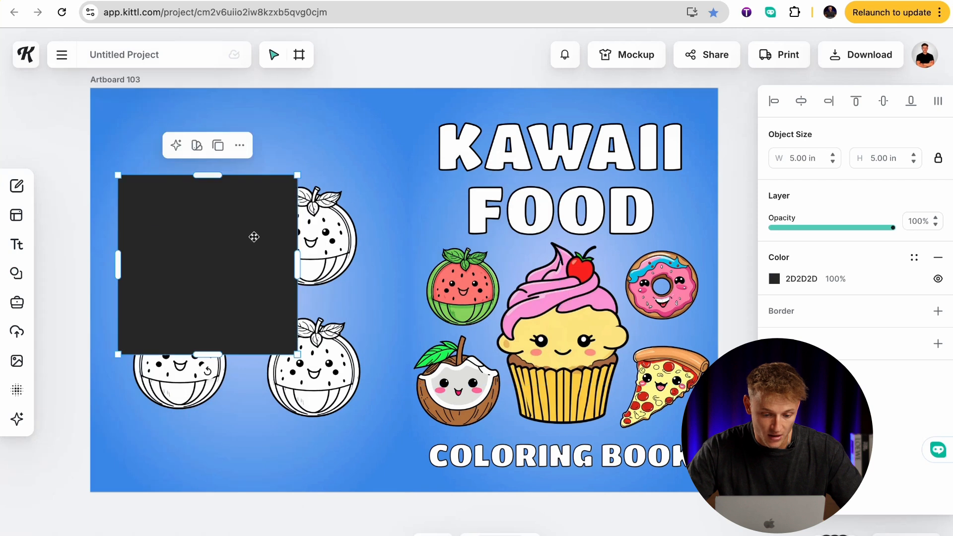
pyautogui.click(240, 147)
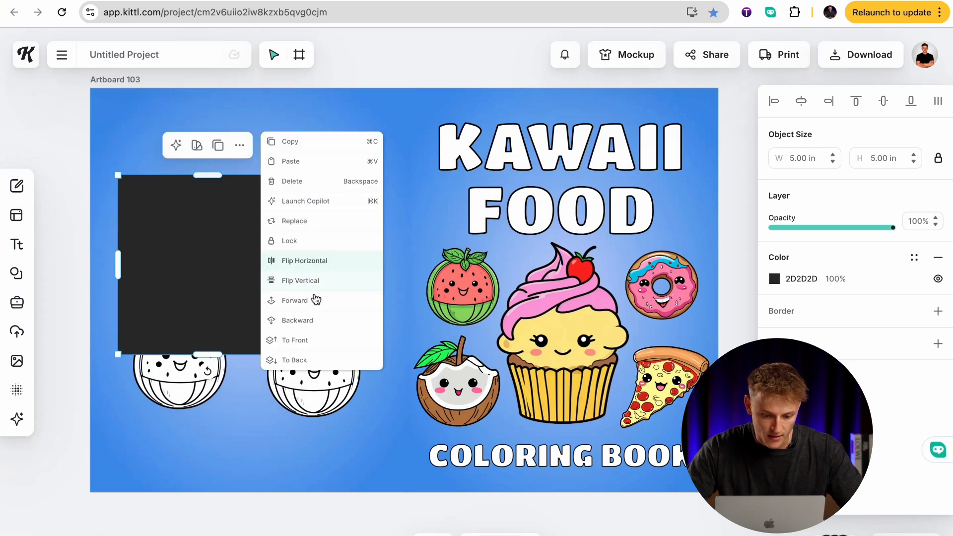
pyautogui.click(303, 320)
# Reshape the square into a portrait page about 2.95 × 3.83 in framing the lower-left watermelon.
pyautogui.moveTo(237, 317); pyautogui.dragTo(239, 354)
pyautogui.moveTo(207, 250); pyautogui.dragTo(207, 300)
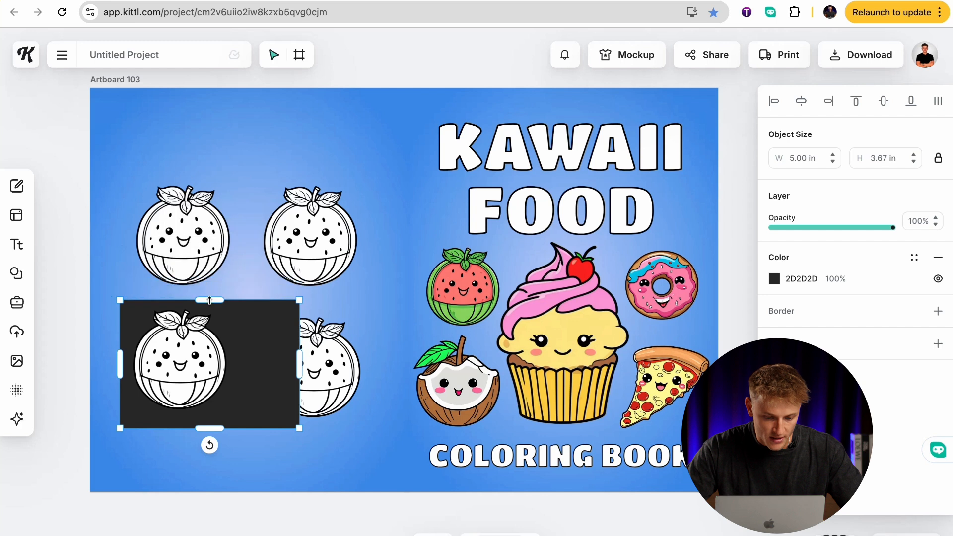
pyautogui.moveTo(277, 357); pyautogui.dragTo(234, 356)
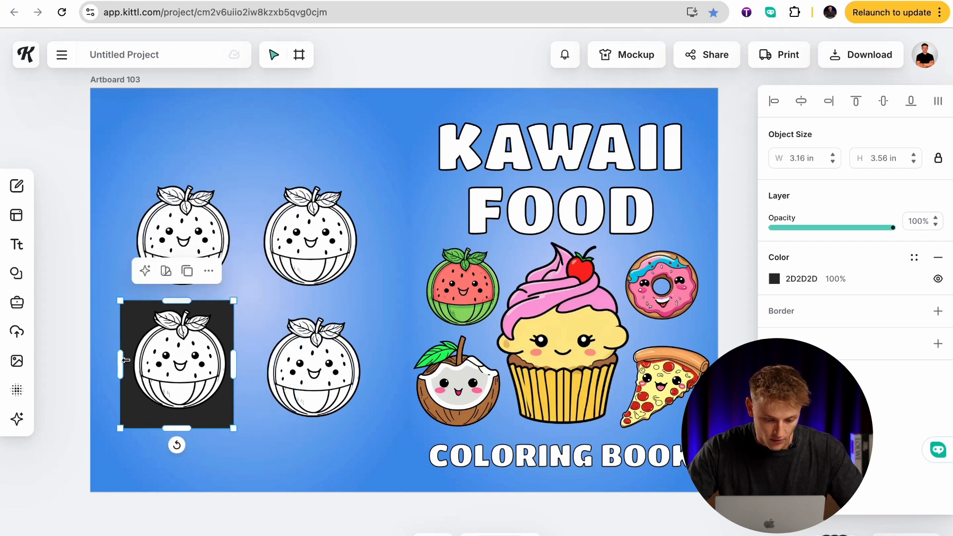
pyautogui.moveTo(125, 359); pyautogui.dragTo(132, 359)
pyautogui.moveTo(171, 301); pyautogui.dragTo(171, 290)
# Fill the page rectangle with white FFFFFF and give it a black border with weight 1.70.
pyautogui.click(774, 278)
pyautogui.moveTo(640, 337); pyautogui.dragTo(567, 273)
pyautogui.click(839, 312)
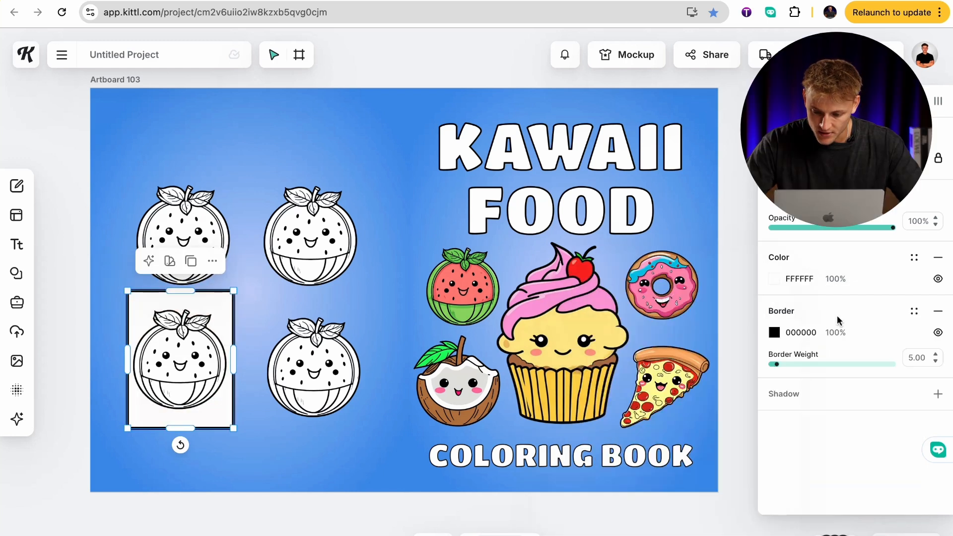
pyautogui.moveTo(774, 365); pyautogui.dragTo(772, 365)
pyautogui.click(334, 431)
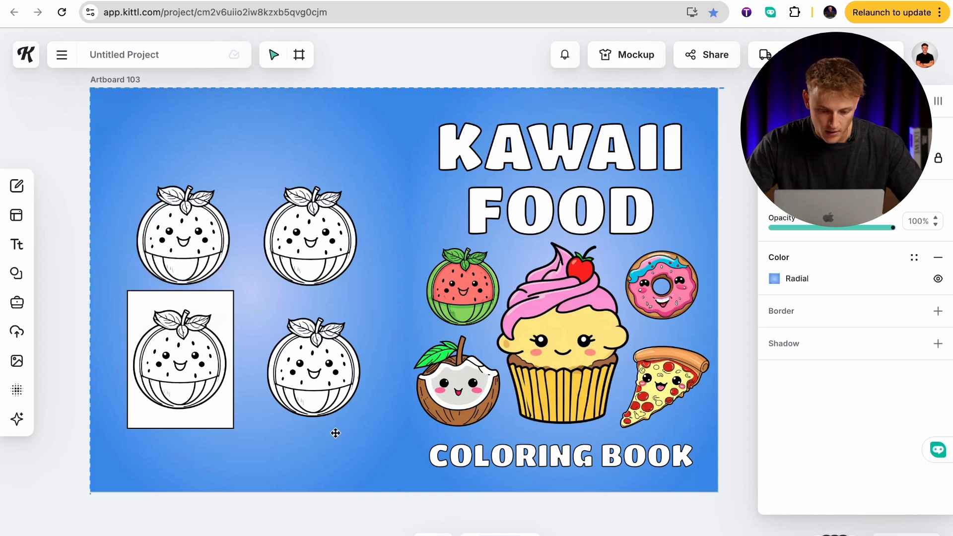
# Delete the three unframed watermelon drawings from the back cover, keeping only the one on the white page.
pyautogui.click(171, 378)
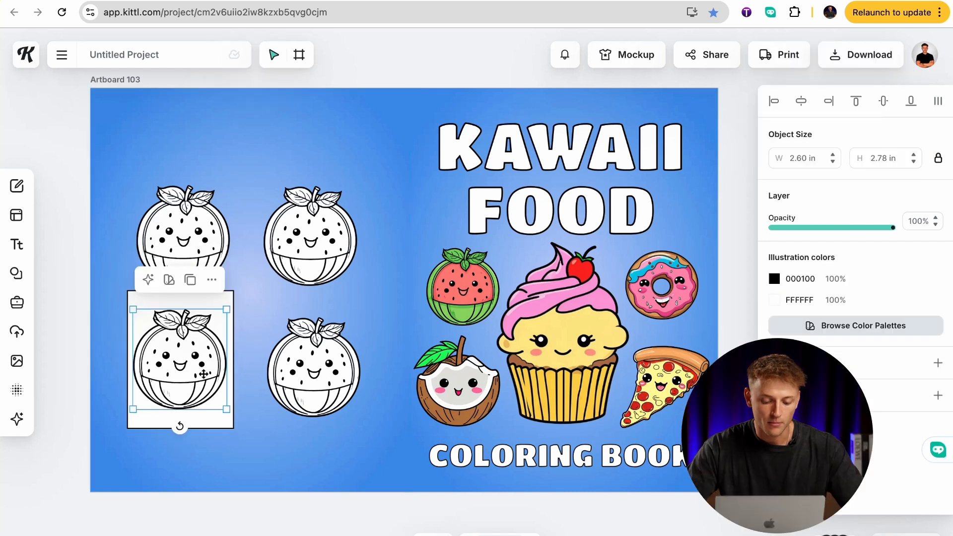
pyautogui.moveTo(332, 395); pyautogui.dragTo(329, 263)
pyautogui.press('Delete')
pyautogui.click(223, 240)
pyautogui.press('Delete')
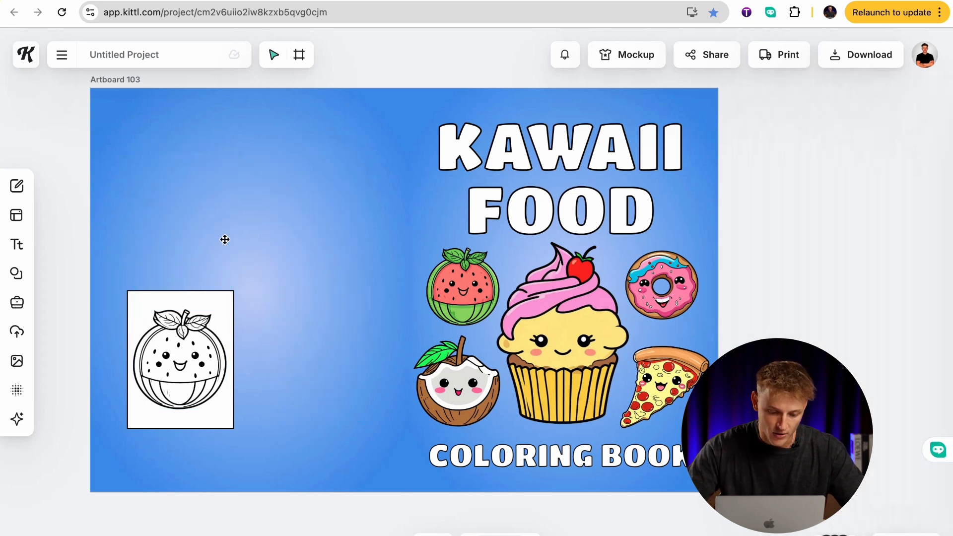
# Select the white page together with its watermelon, scale both up to about 6.18 × 8.03 in and center them on the back cover.
pyautogui.click(203, 320)
pyautogui.click(216, 298)
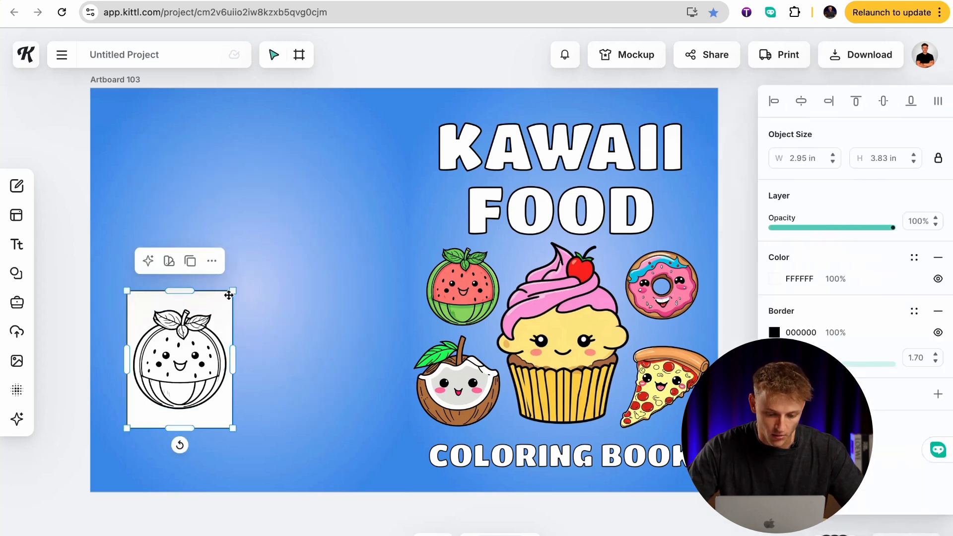
pyautogui.click(187, 349)
pyautogui.keyDown('shift'); pyautogui.click(213, 304); pyautogui.keyUp('shift')
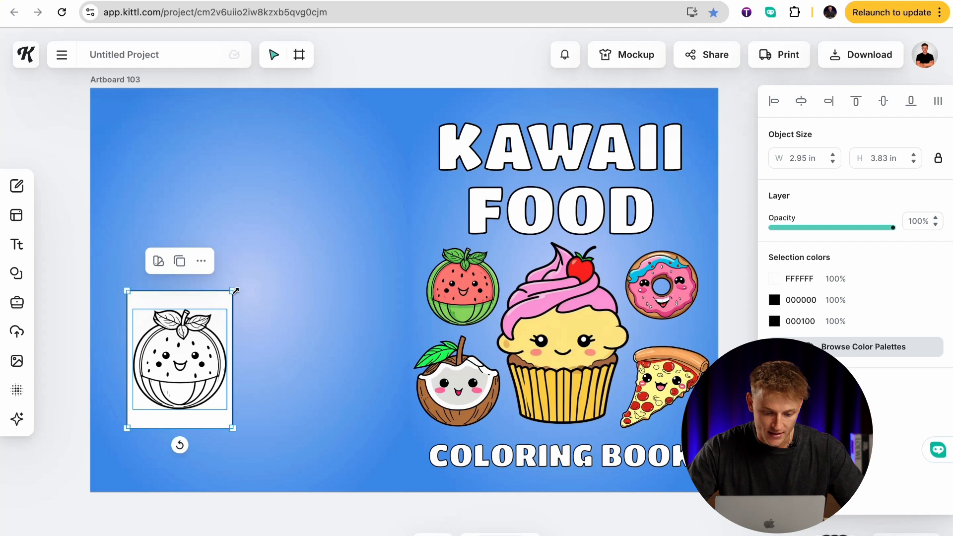
pyautogui.moveTo(297, 237); pyautogui.dragTo(377, 170)
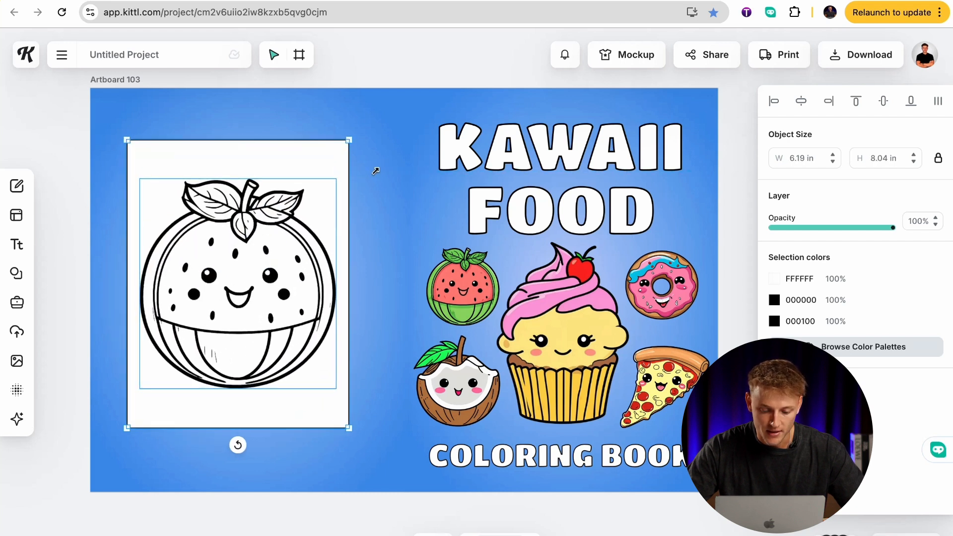
pyautogui.moveTo(322, 231); pyautogui.dragTo(334, 233)
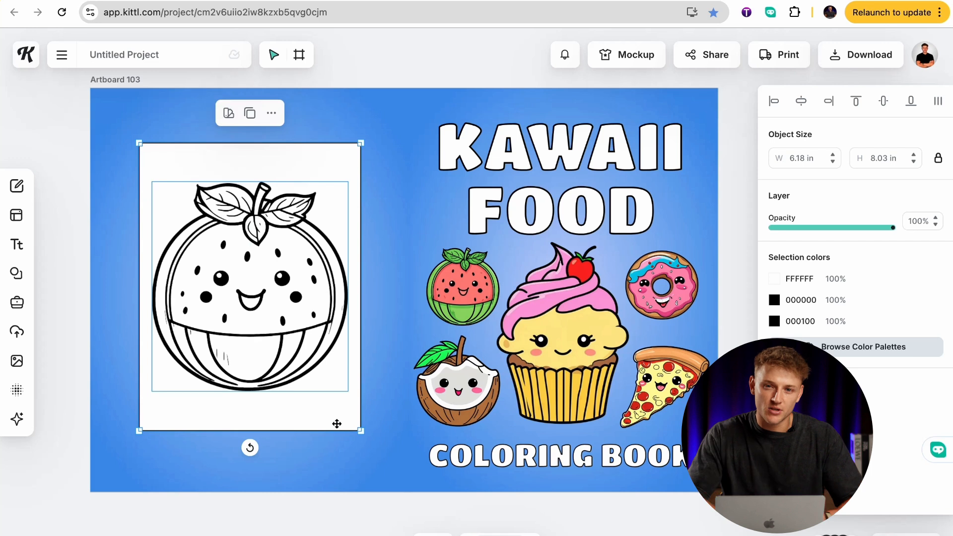
pyautogui.click(392, 462)
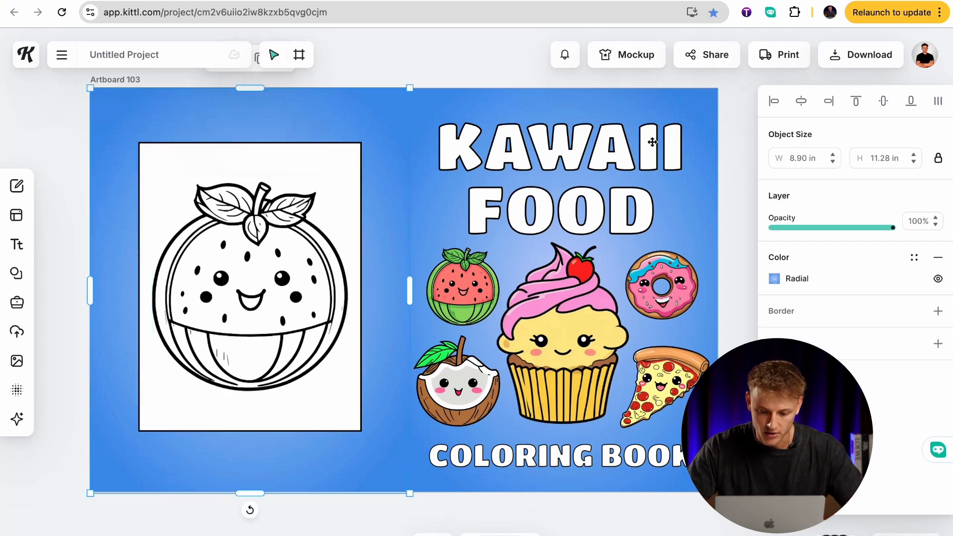
pyautogui.click(724, 253)
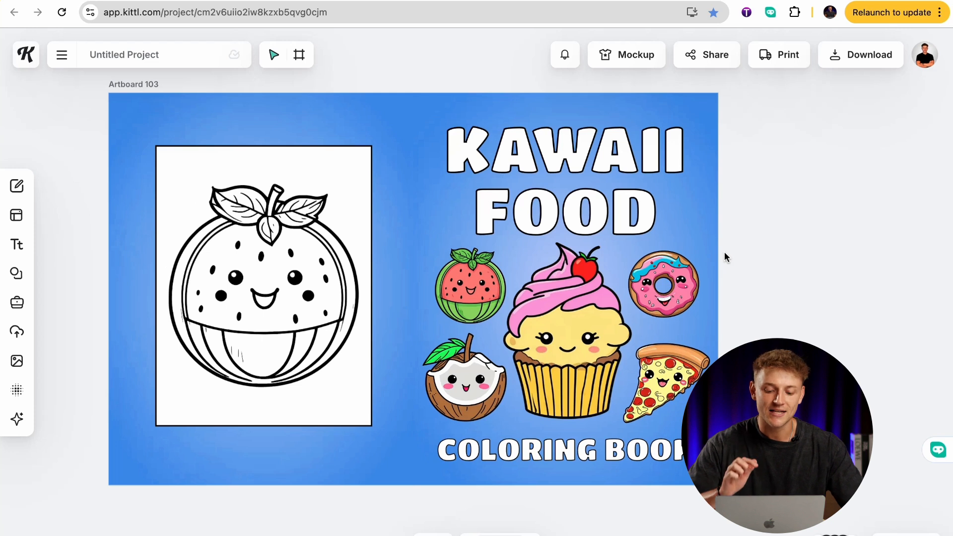
# Shorten the back cover background to check the template's barcode area against the page preview, and stretch it back to about 11.25 in high.
pyautogui.click(335, 461)
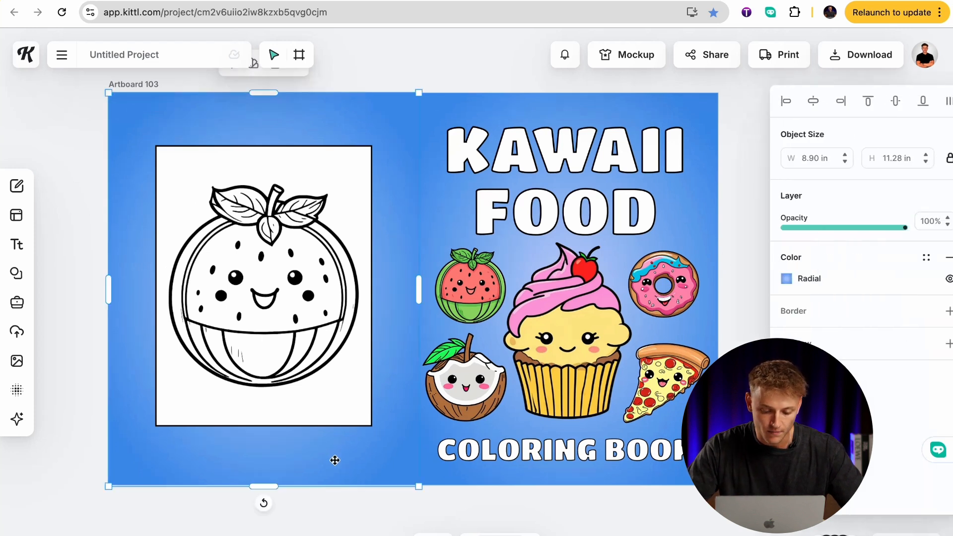
pyautogui.moveTo(264, 490); pyautogui.dragTo(263, 406)
pyautogui.scroll(5, 373, 445)
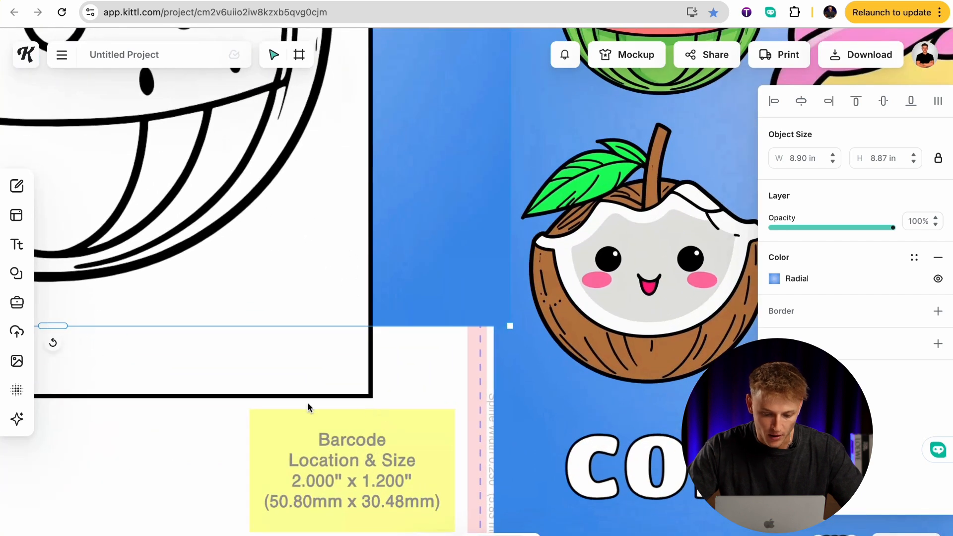
pyautogui.scroll(-5, 314, 435)
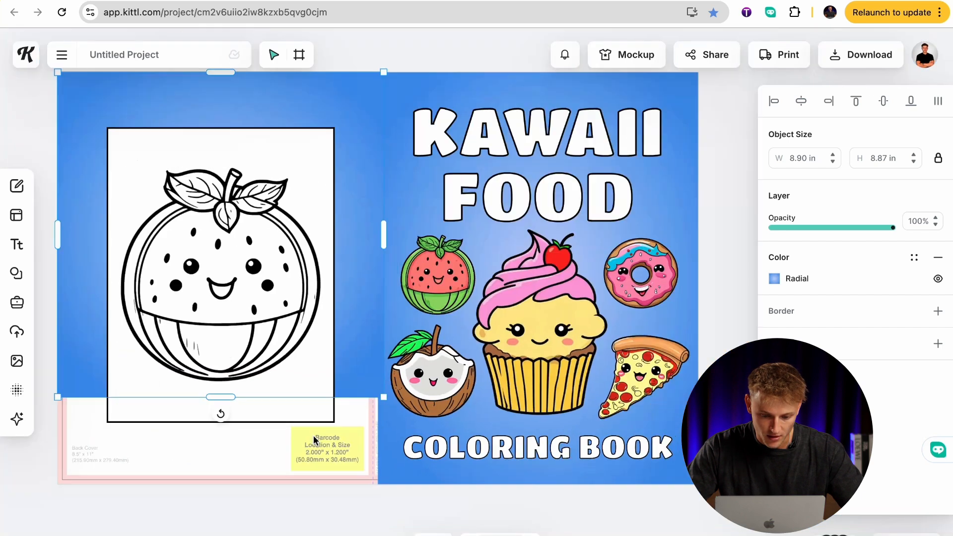
pyautogui.moveTo(220, 402); pyautogui.dragTo(227, 488)
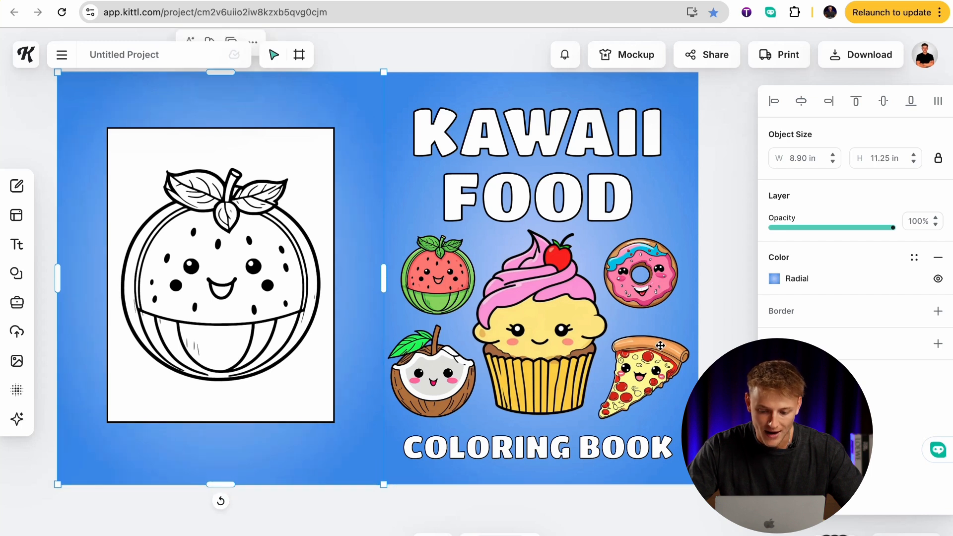
pyautogui.click(708, 341)
pyautogui.scroll(1, 709, 341)
pyautogui.hscroll(-1, 708, 341)
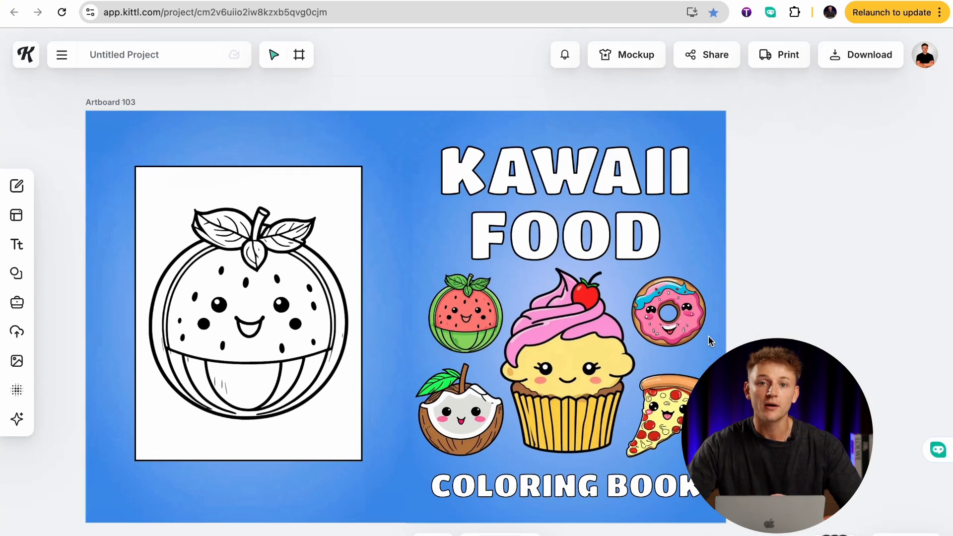
pyautogui.scroll(-8, 709, 342)
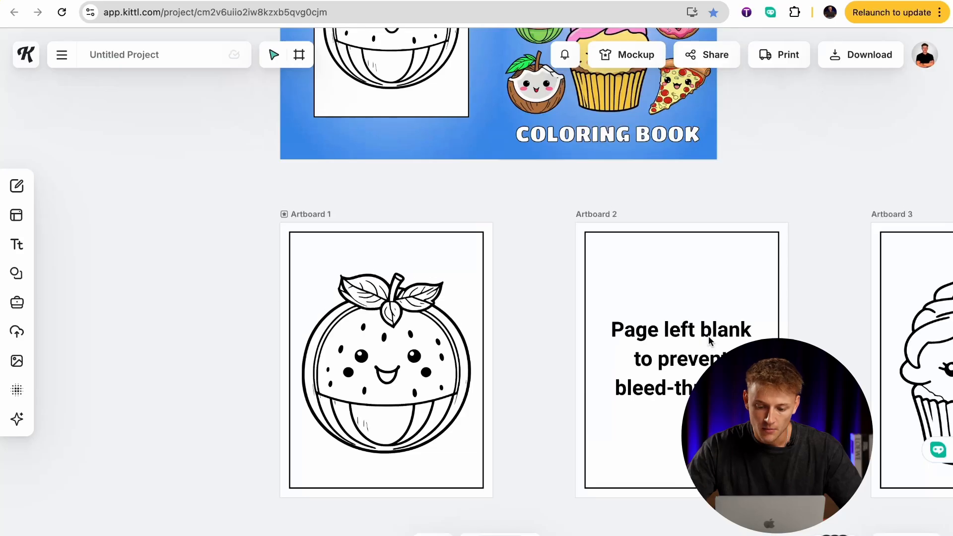
pyautogui.scroll(10, 708, 336)
pyautogui.hscroll(4, 707, 335)
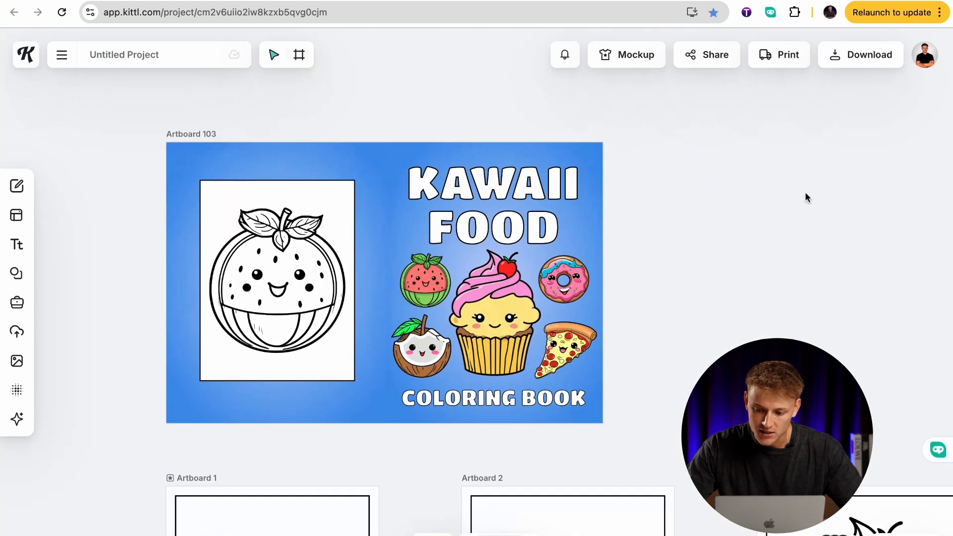
# Open the download options, review the list of artboards included in the export, and close them to return to the cover.
pyautogui.click(861, 58)
pyautogui.click(820, 139)
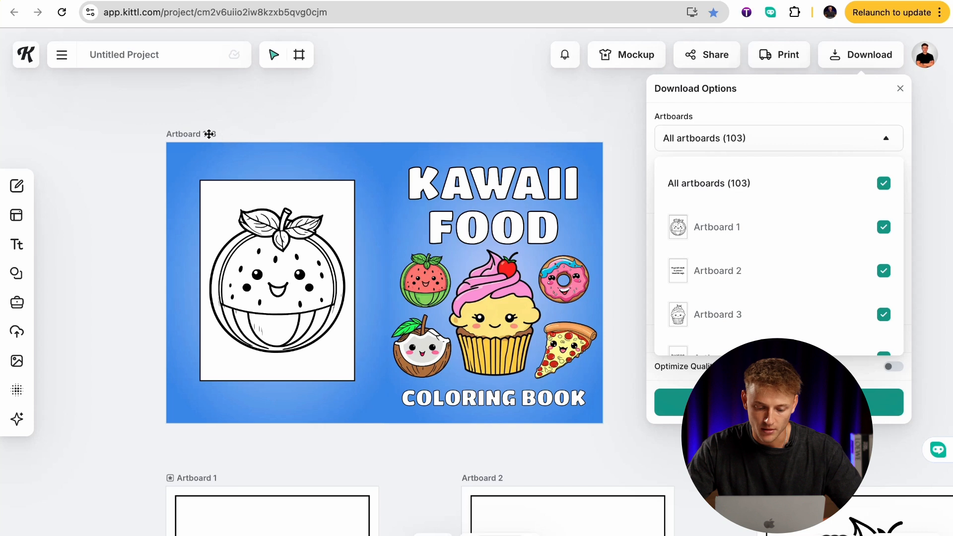
pyautogui.scroll(-2, 775, 208)
pyautogui.scroll(2, 778, 209)
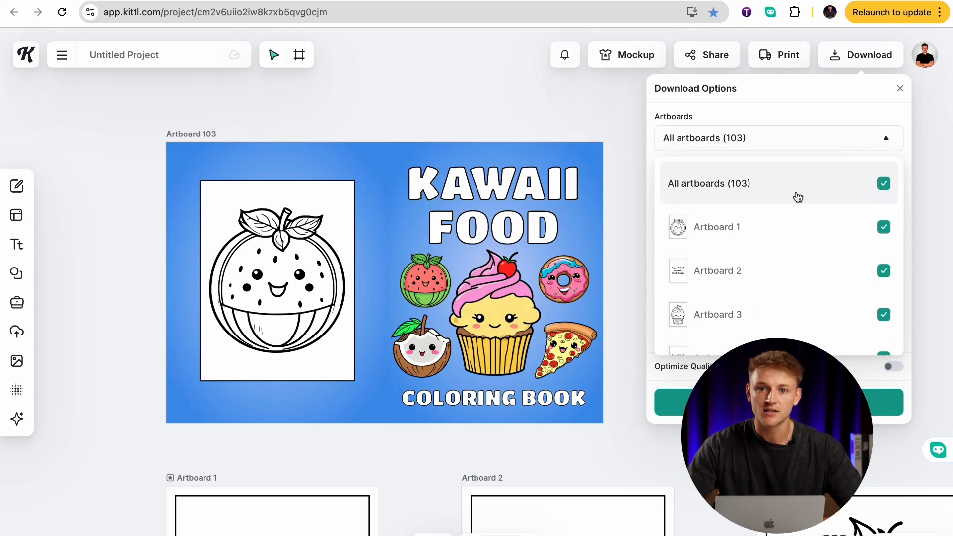
pyautogui.scroll(-1, 492, 470)
pyautogui.scroll(-5, 447, 452)
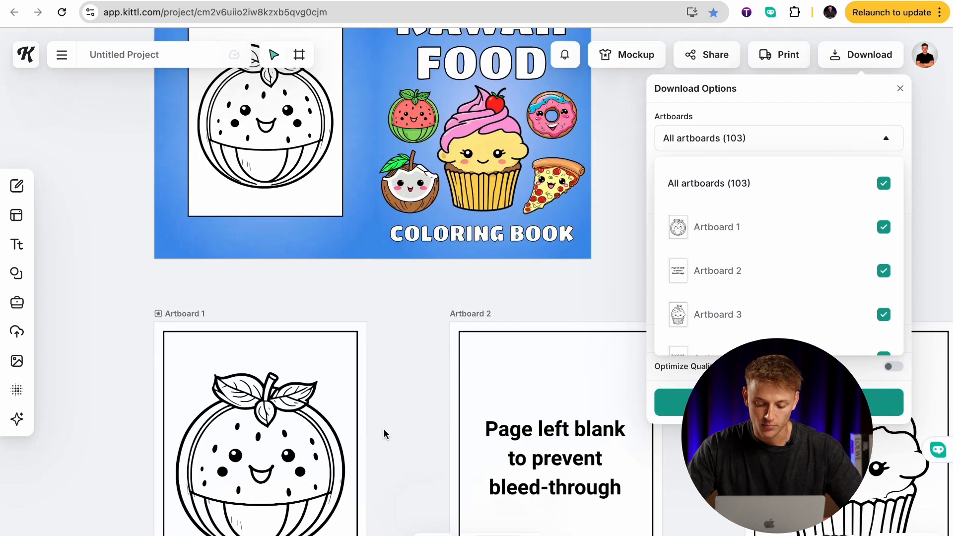
pyautogui.click(389, 420)
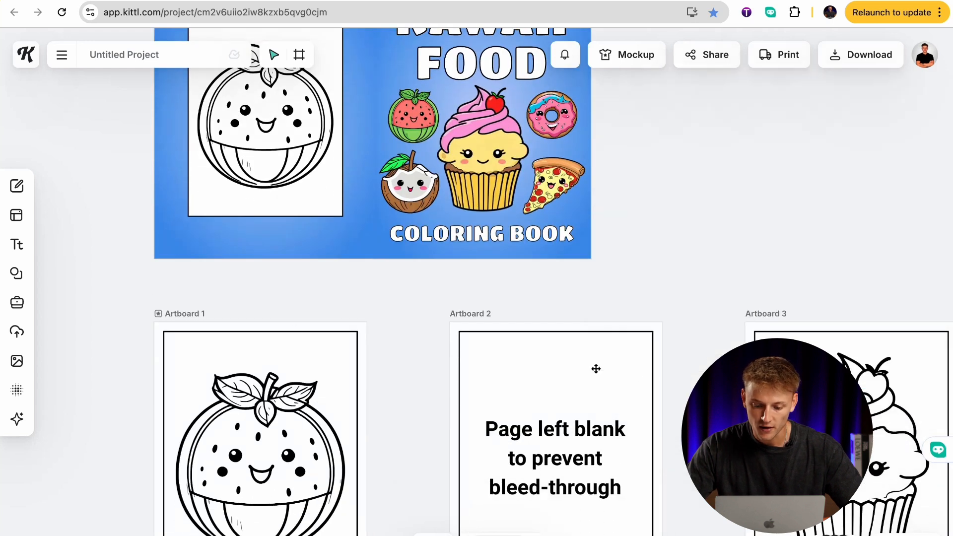
pyautogui.scroll(4, 596, 369)
pyautogui.click(496, 247)
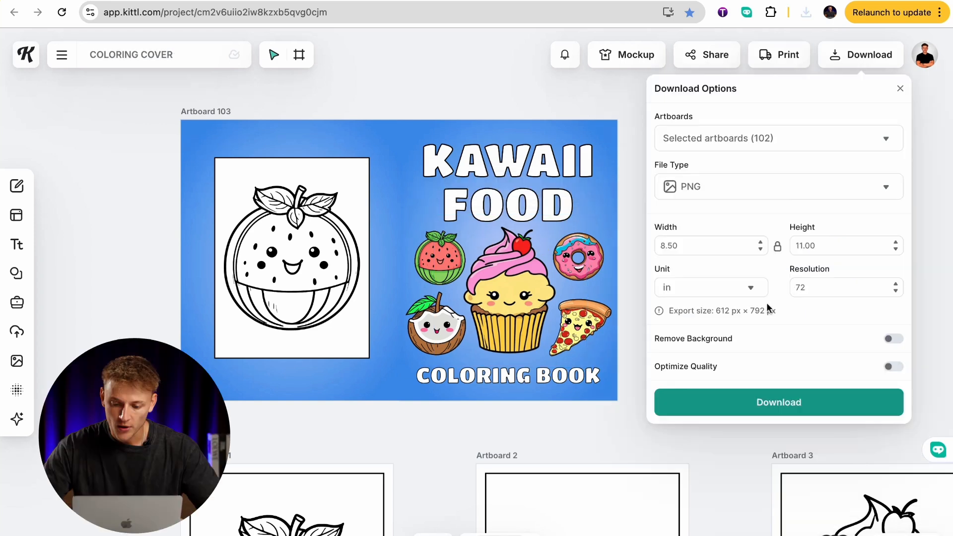
# Set the export of the 102 selected interior artboards to PDF and combine the artboards into one file.
pyautogui.click(745, 197)
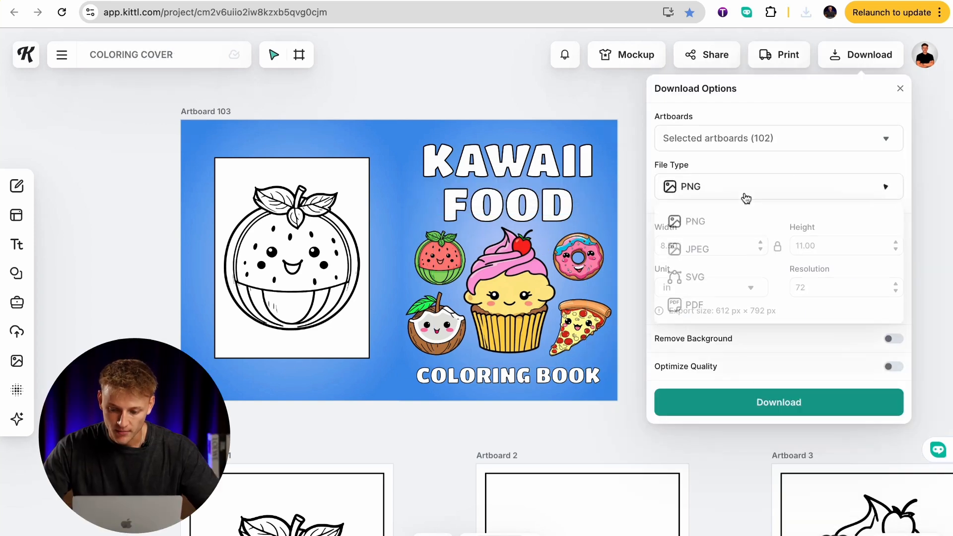
pyautogui.click(711, 307)
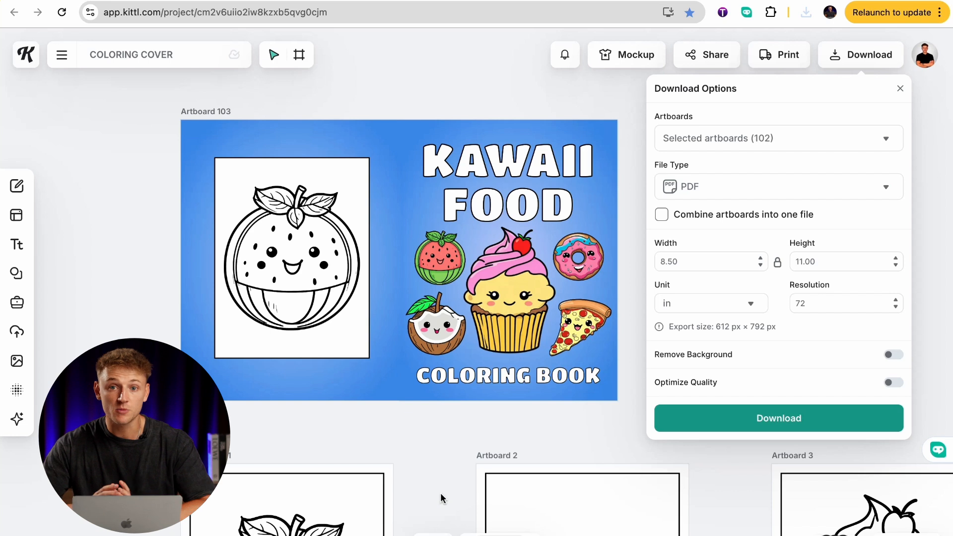
pyautogui.click(663, 218)
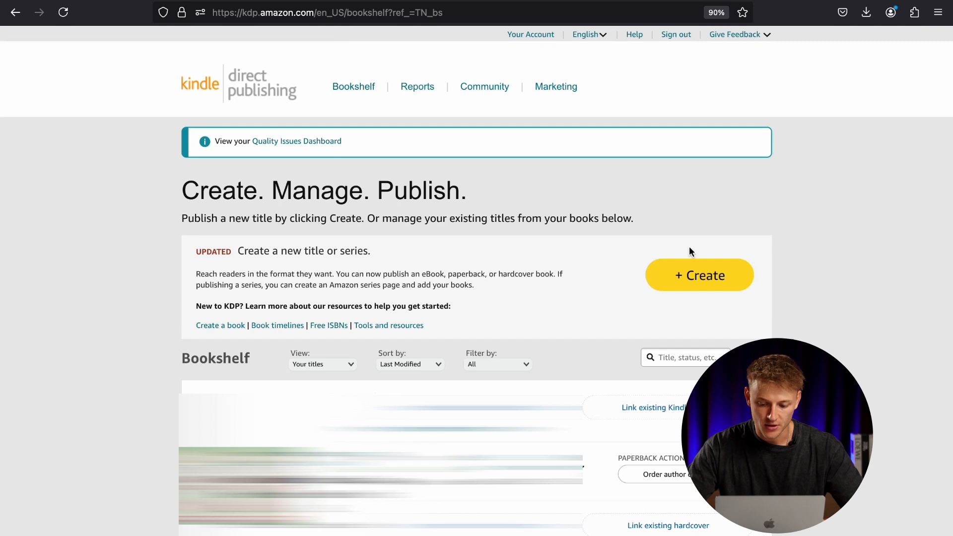
# Switch to Kindle Direct Publishing and create a new paperback title from the bookshelf.
pyautogui.click(715, 282)
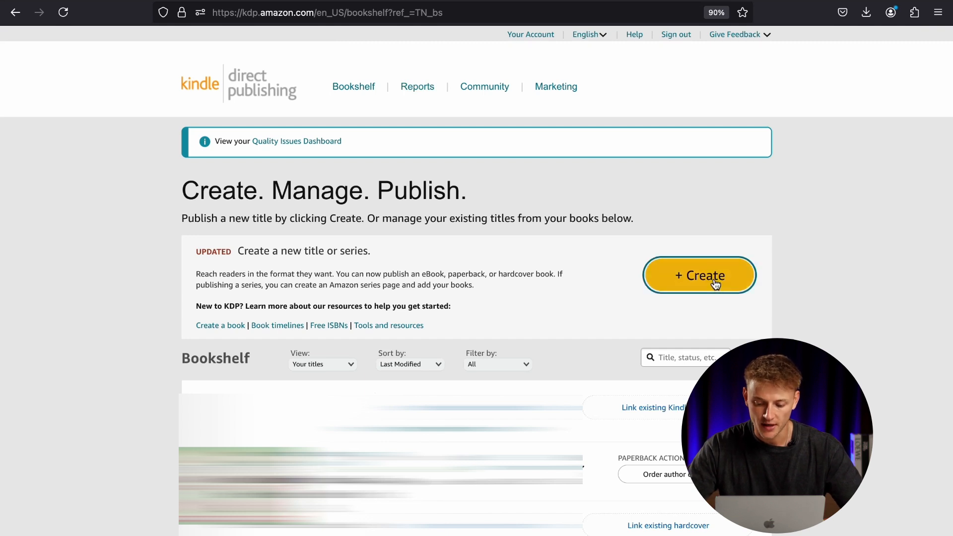
pyautogui.scroll(-2, 569, 330)
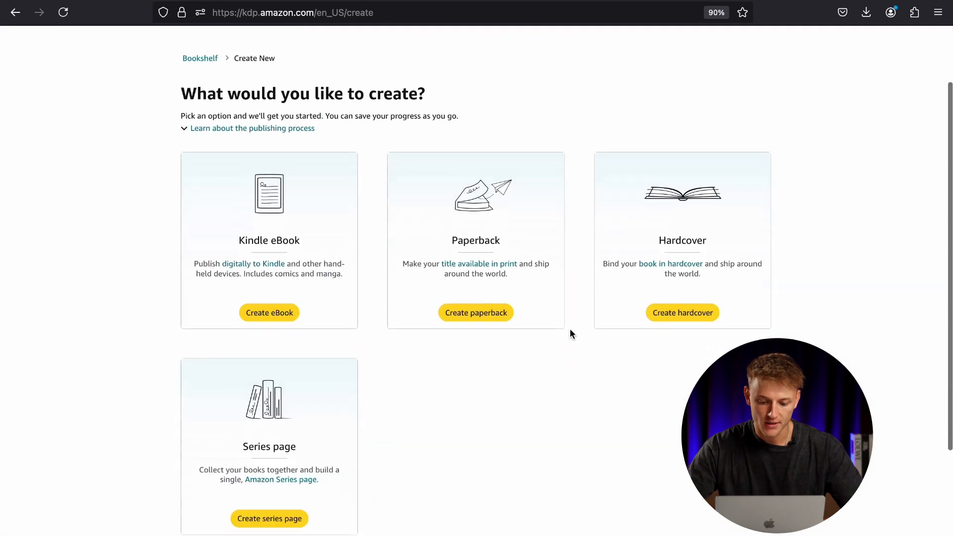
pyautogui.click(497, 319)
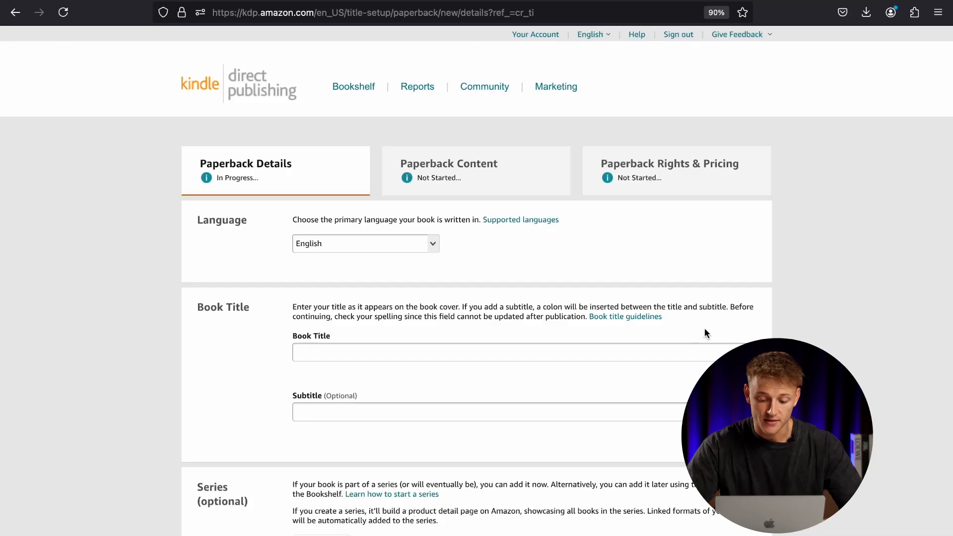
# Enter "Kawaii Food Coloring Book" as the book title in the paperback details.
pyautogui.scroll(-1, 704, 328)
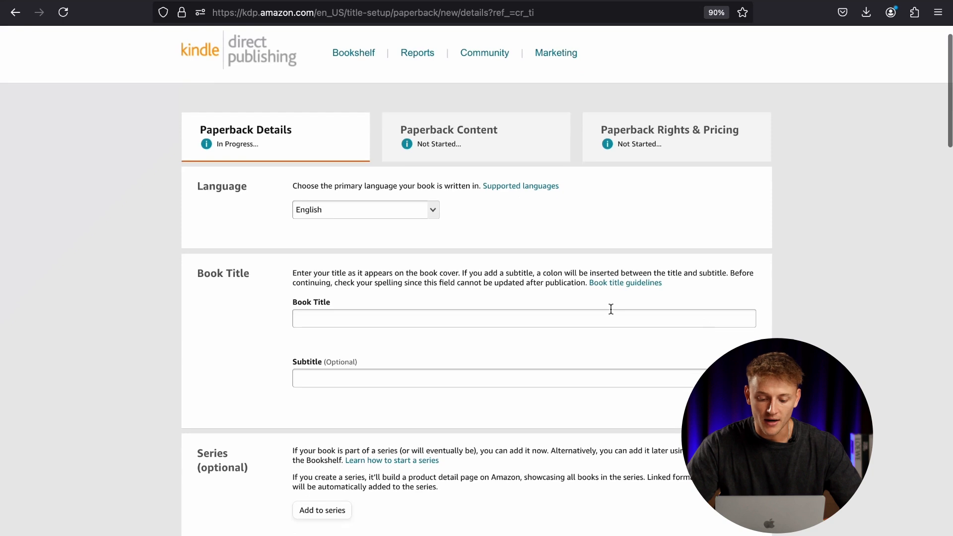
pyautogui.scroll(-10, 610, 338)
pyautogui.scroll(-20, 585, 410)
pyautogui.scroll(-3, 585, 409)
pyautogui.scroll(2, 484, 234)
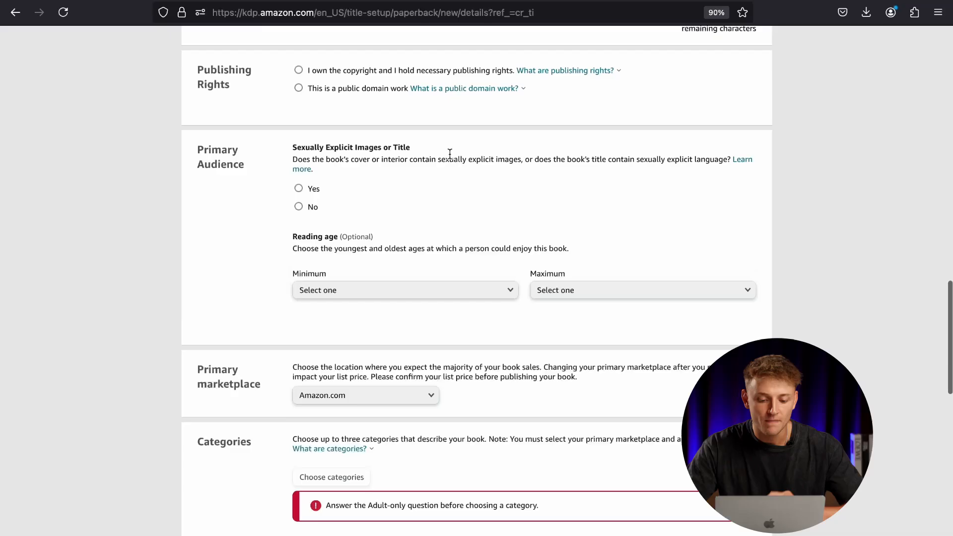
pyautogui.scroll(15, 450, 154)
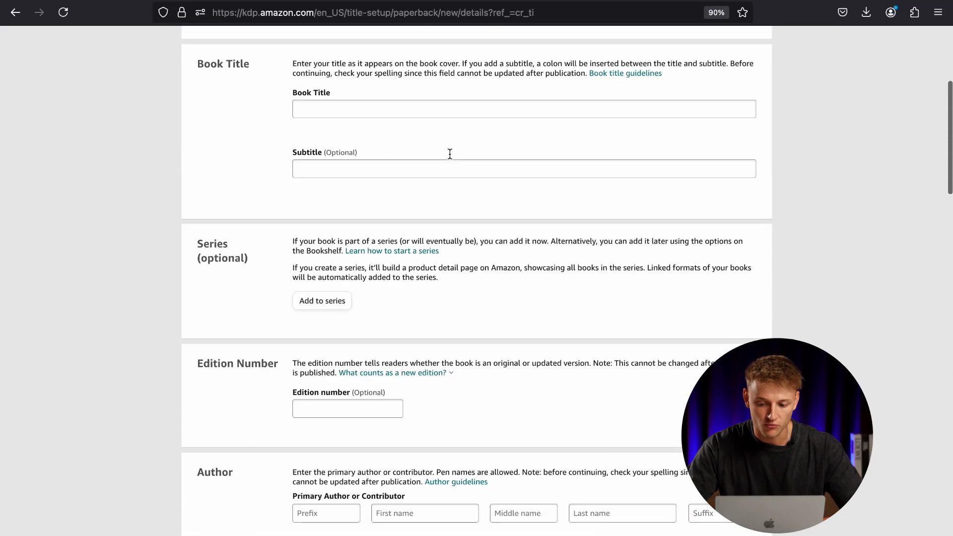
pyautogui.scroll(2, 449, 154)
pyautogui.click(449, 155)
pyautogui.write('KA')
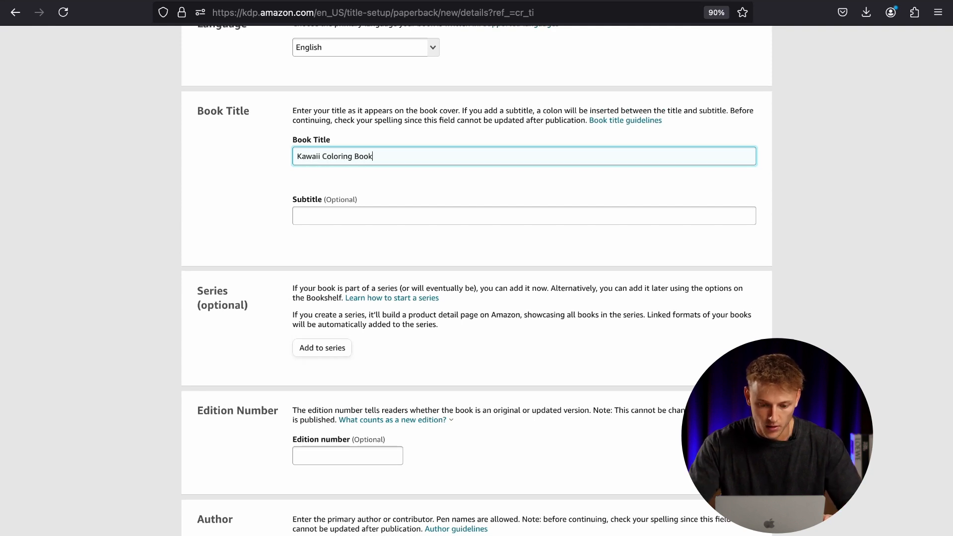
pyautogui.write('Food')
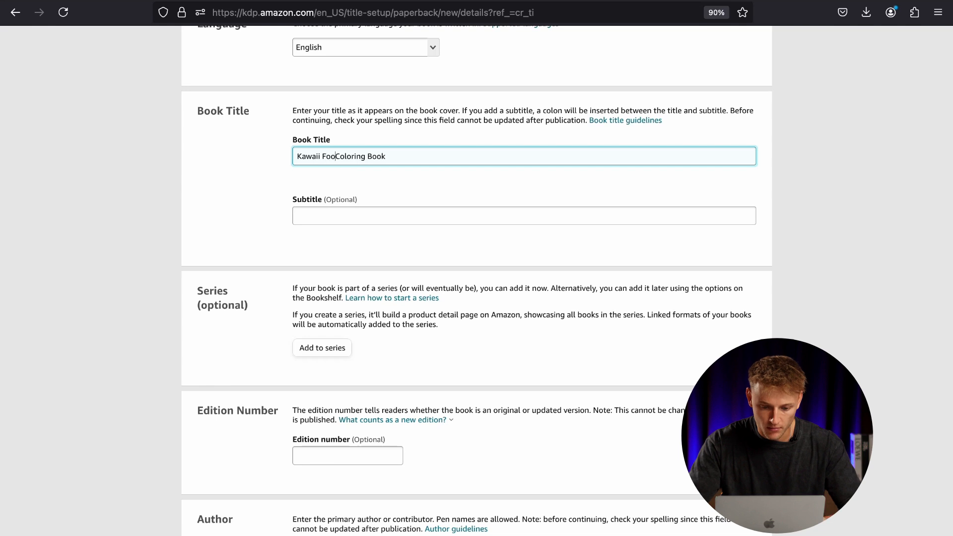
# Enter "50 Unique Coloring Designs For Kids" as the subtitle of the book.
pyautogui.click(331, 215)
pyautogui.write('50')
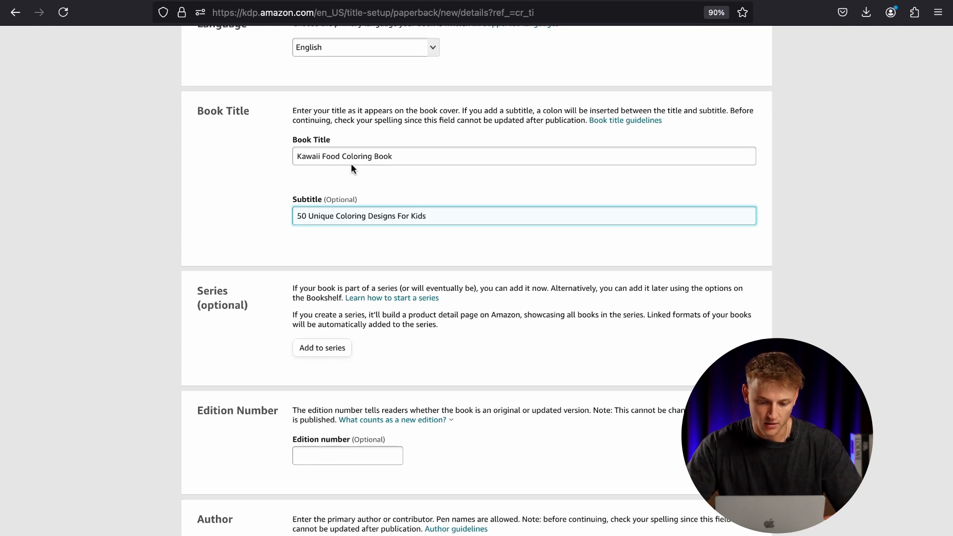
pyautogui.moveTo(391, 156); pyautogui.dragTo(294, 159)
pyautogui.moveTo(367, 215); pyautogui.dragTo(252, 222)
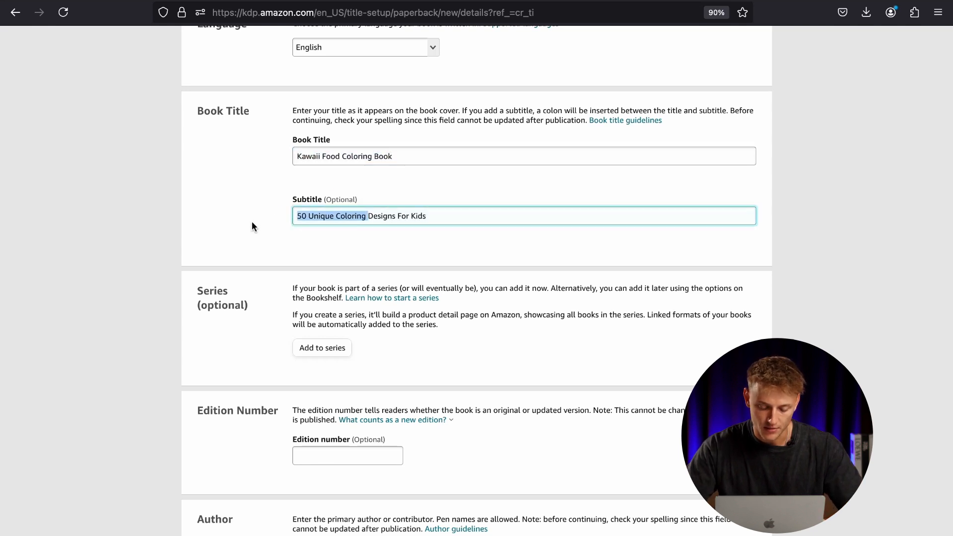
pyautogui.click(252, 222)
# Fill in the primary author's first and last name.
pyautogui.scroll(-1, 252, 222)
pyautogui.scroll(-5, 251, 221)
pyautogui.click(413, 253)
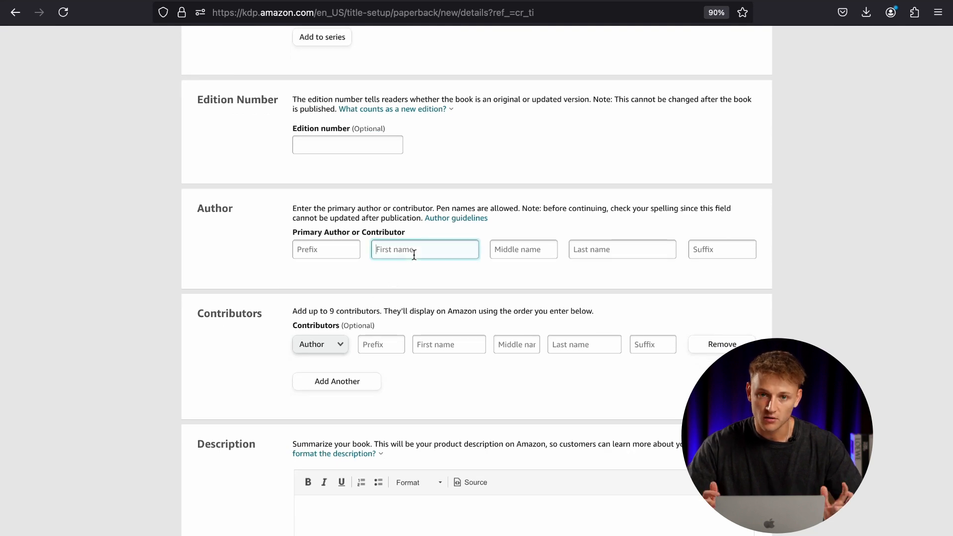
pyautogui.write('Sam')
pyautogui.press('Tab')
pyautogui.press('Tab')
pyautogui.write('Barnes')
pyautogui.click(461, 285)
pyautogui.doubleClick(423, 251)
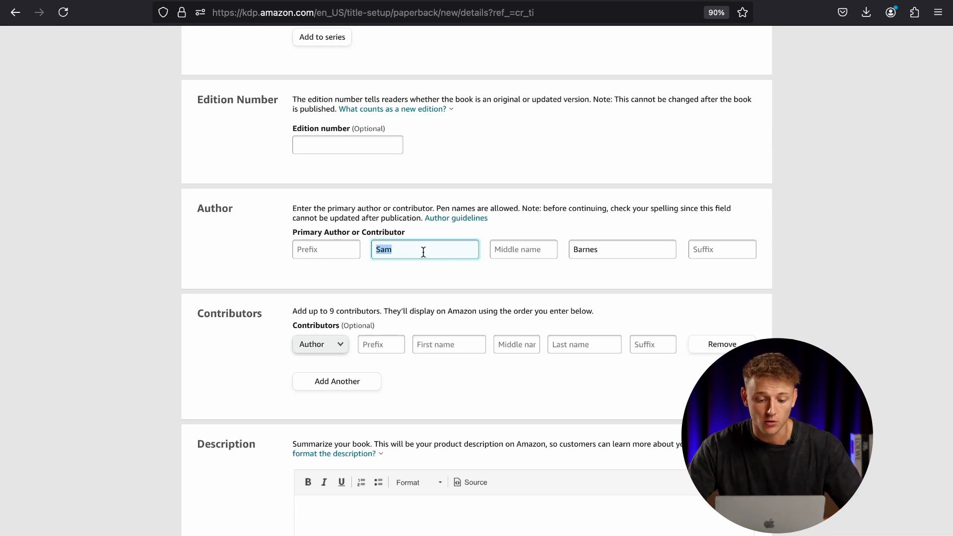
pyautogui.click(436, 265)
# Enter the placeholder text "This is where the description goes" as the book description.
pyautogui.scroll(-5, 453, 247)
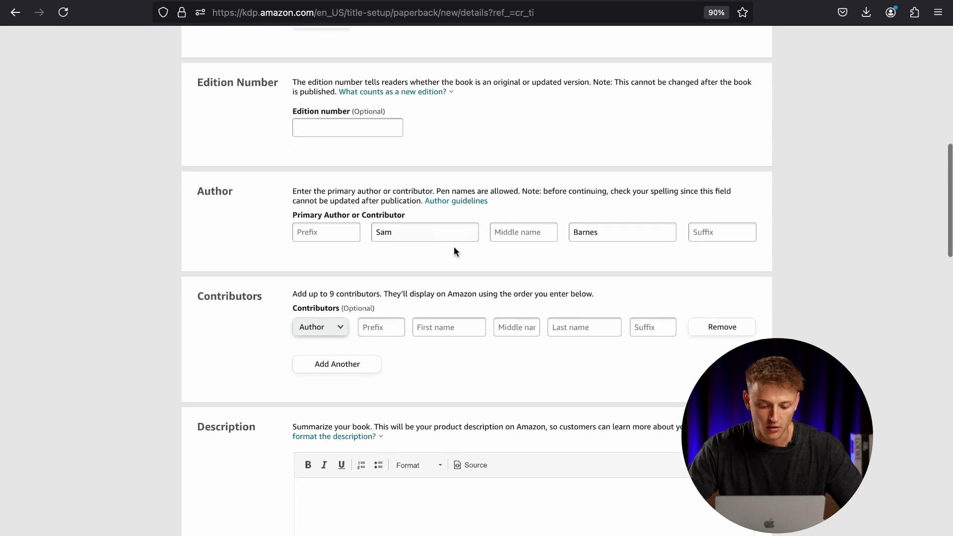
pyautogui.write('This is where the descri')
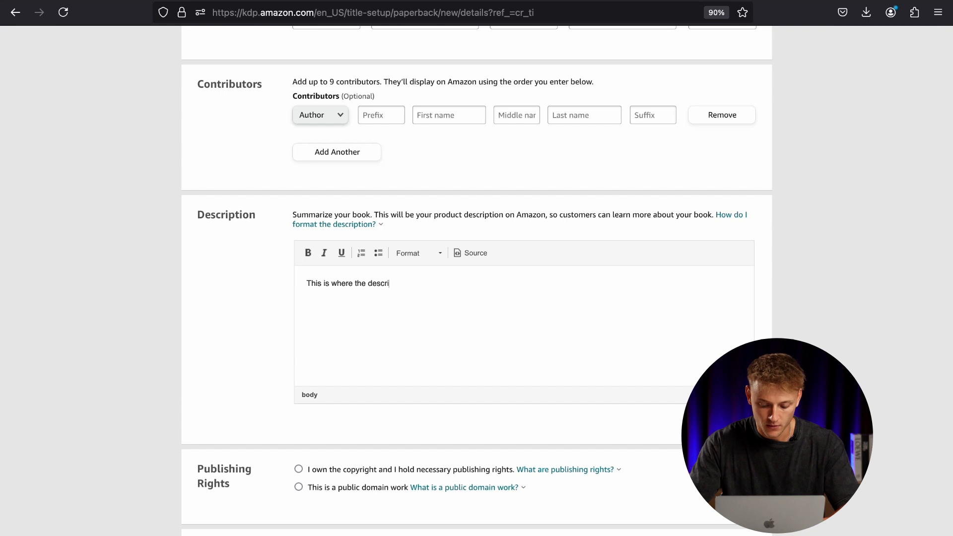
pyautogui.moveTo(456, 284); pyautogui.dragTo(302, 283)
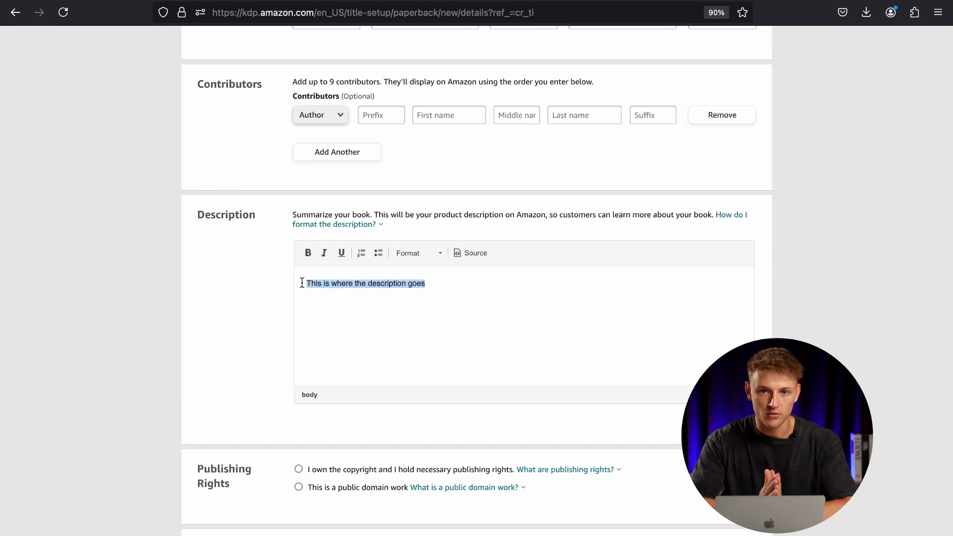
# Declare ownership of the copyright and publishing rights, and answer No to sexually explicit images or title.
pyautogui.scroll(-1, 242, 298)
pyautogui.click(372, 278)
pyautogui.scroll(-5, 226, 303)
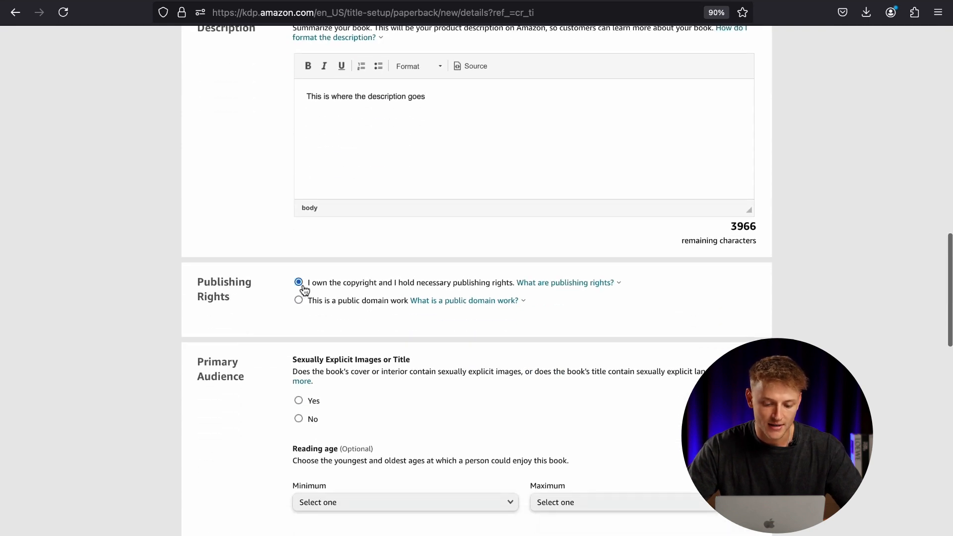
pyautogui.scroll(-5, 249, 278)
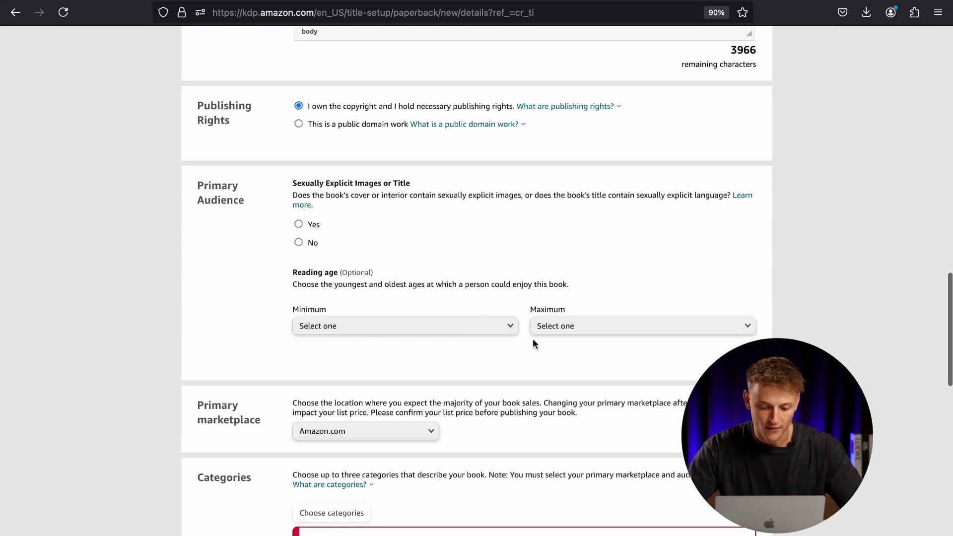
pyautogui.click(313, 242)
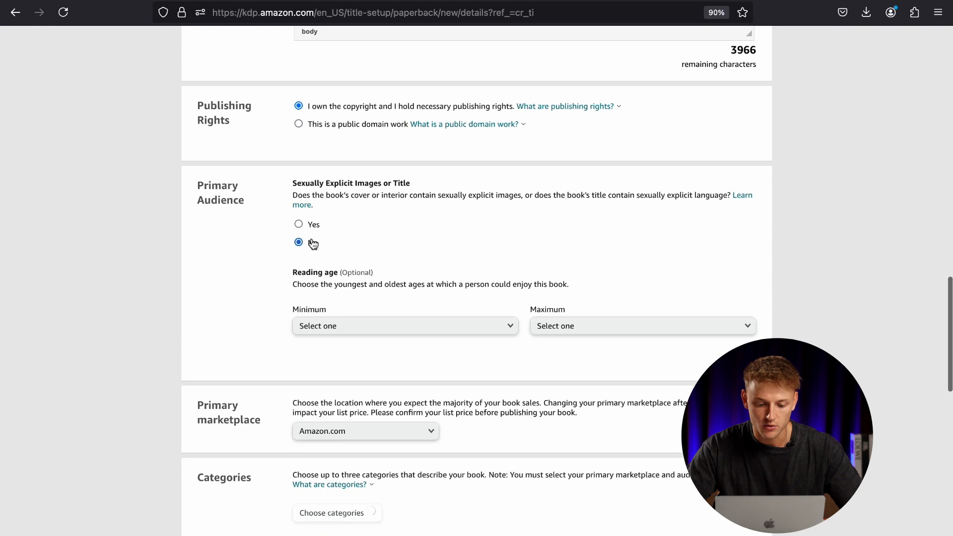
pyautogui.scroll(-1, 260, 302)
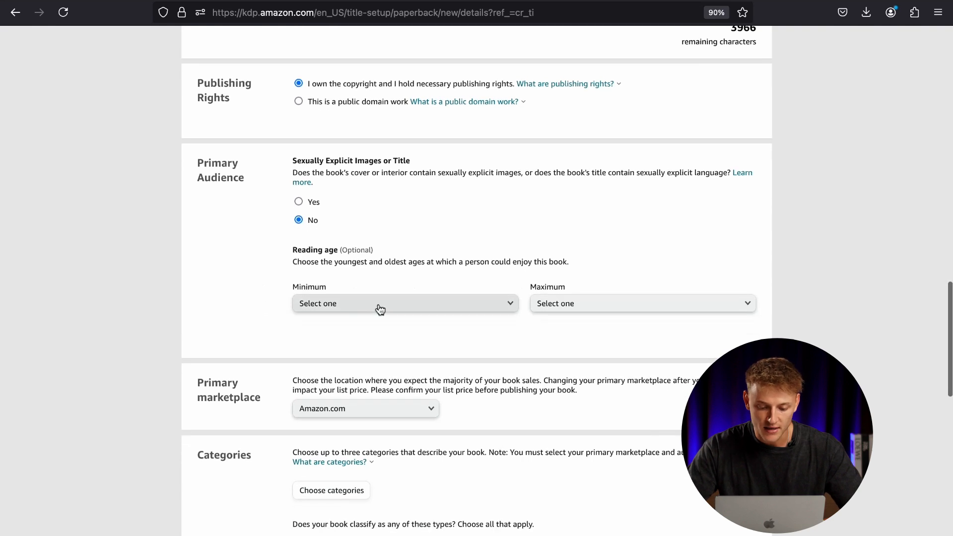
pyautogui.moveTo(349, 252); pyautogui.dragTo(371, 251)
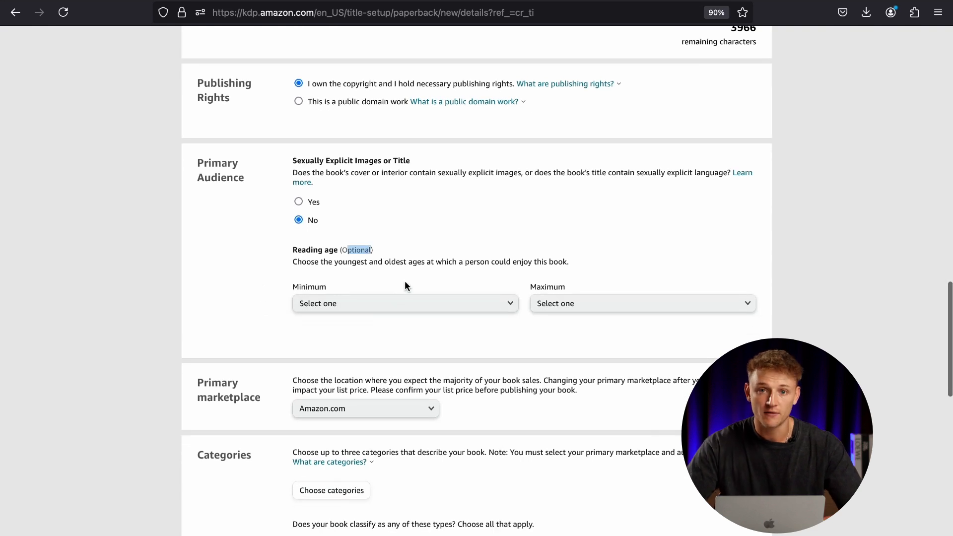
# Review the available primary marketplaces and keep Amazon.com selected.
pyautogui.scroll(-2, 404, 281)
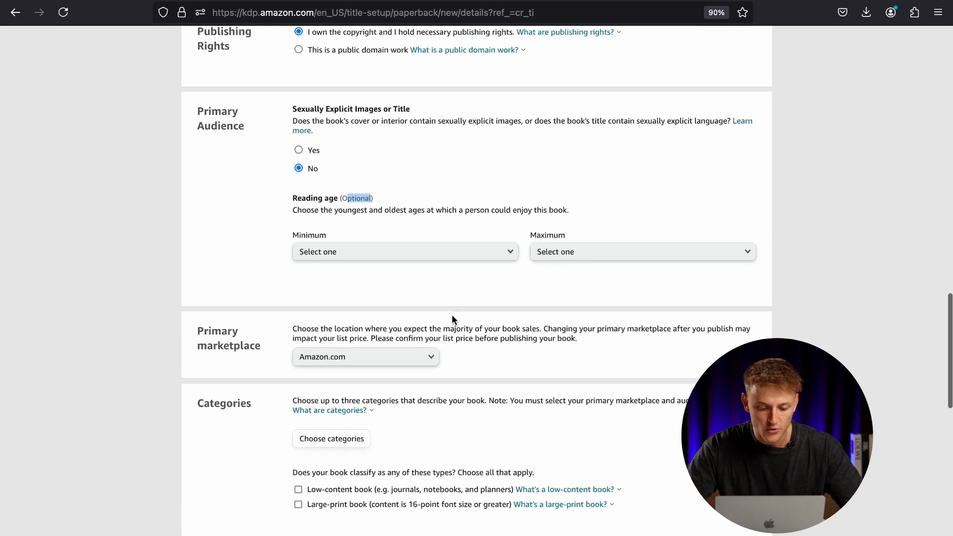
pyautogui.scroll(-2, 447, 317)
pyautogui.click(429, 307)
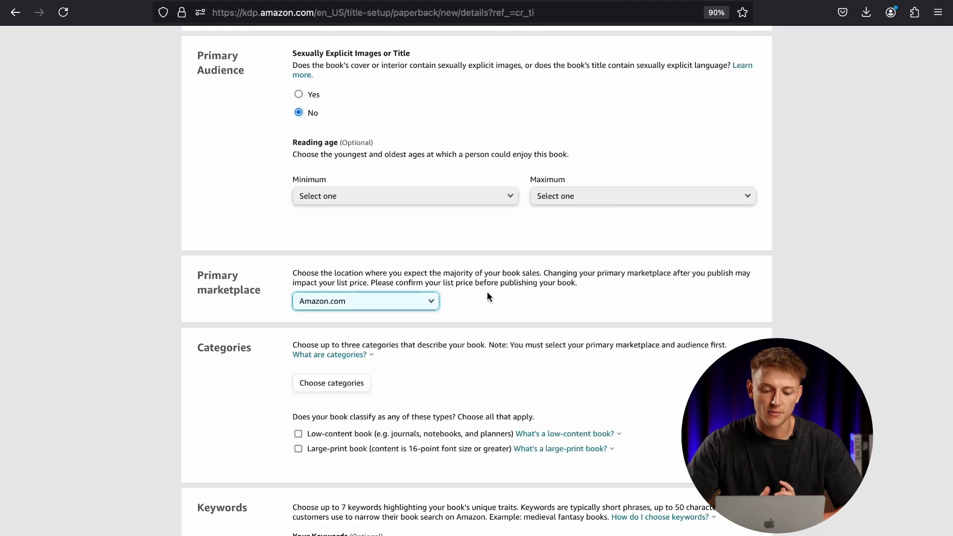
pyautogui.click(421, 302)
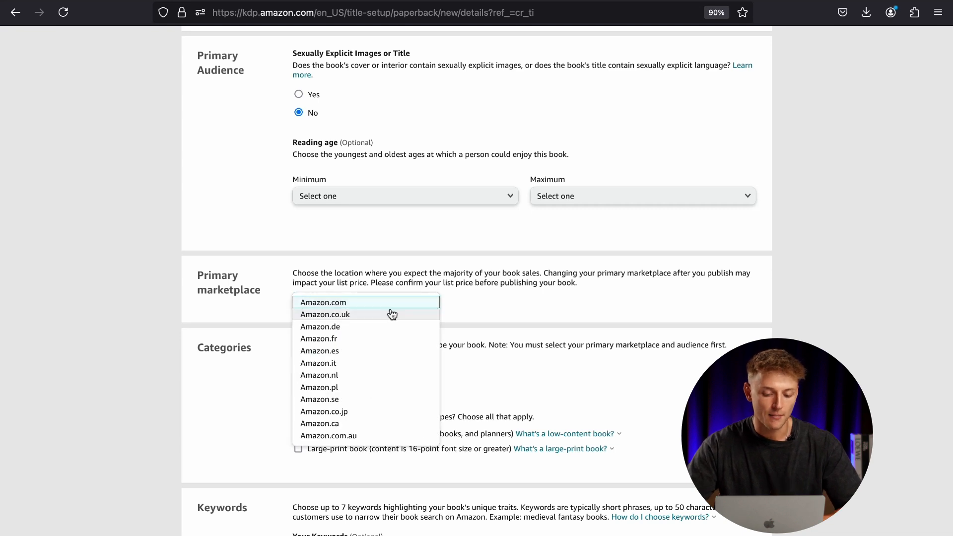
pyautogui.click(460, 297)
pyautogui.scroll(-3, 460, 300)
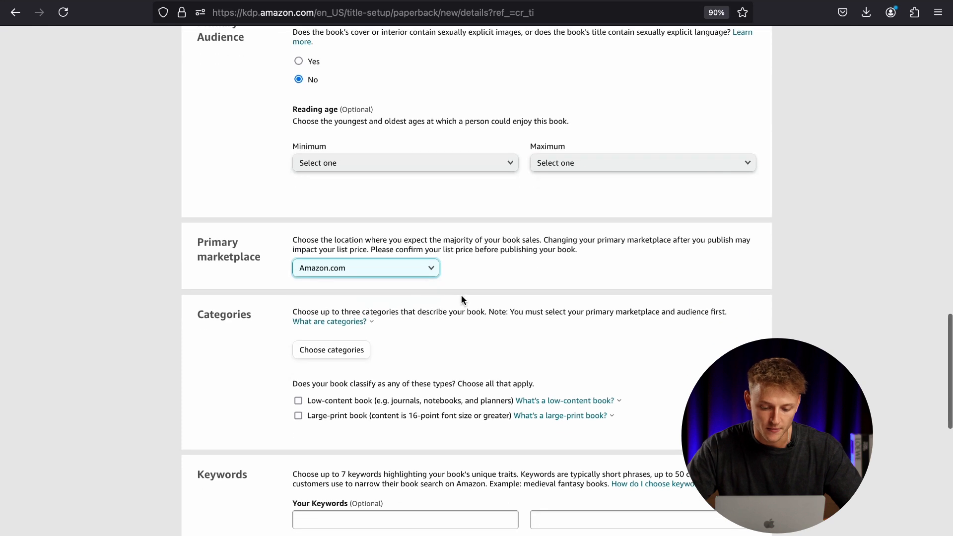
# Choose the category placement Children's Books › Activities, Crafts & Games › General and save it for the title.
pyautogui.click(355, 270)
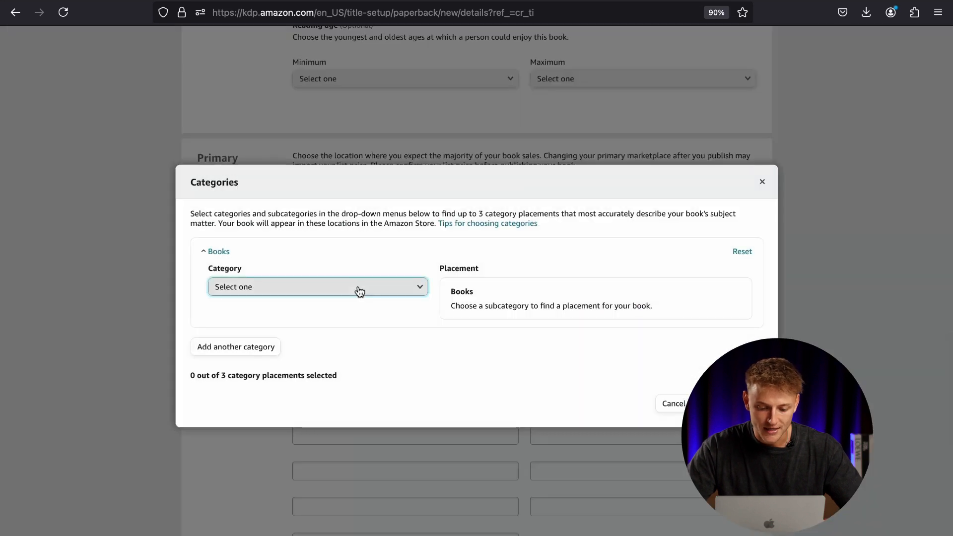
pyautogui.click(357, 289)
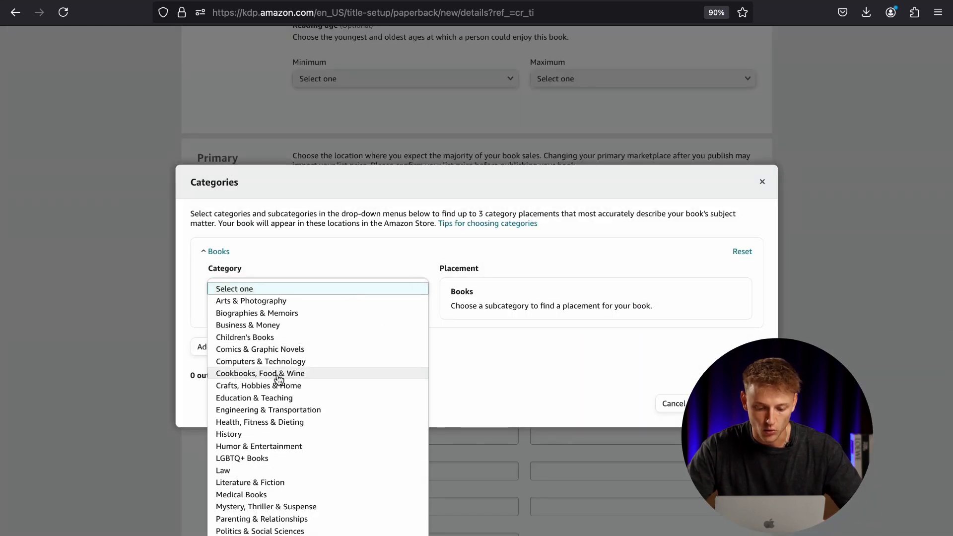
pyautogui.click(255, 338)
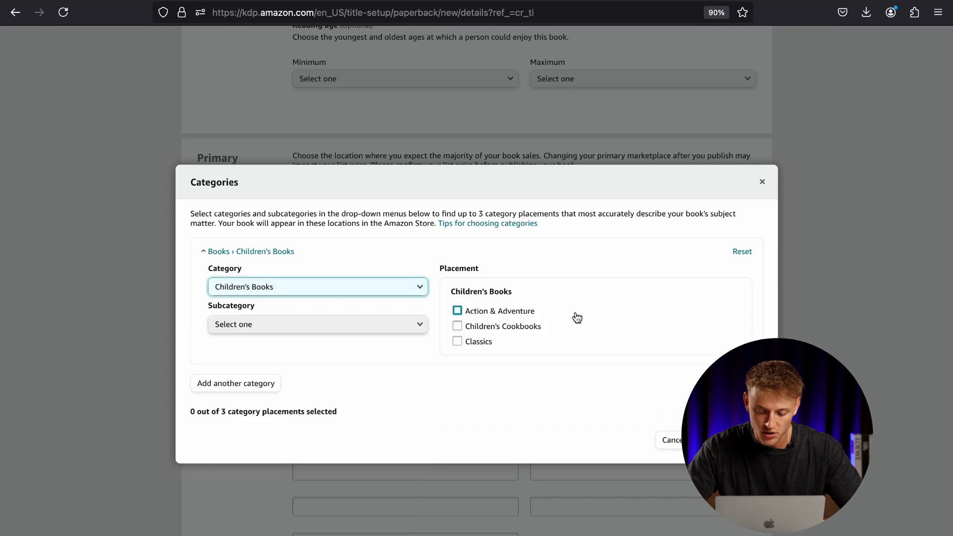
pyautogui.click(304, 320)
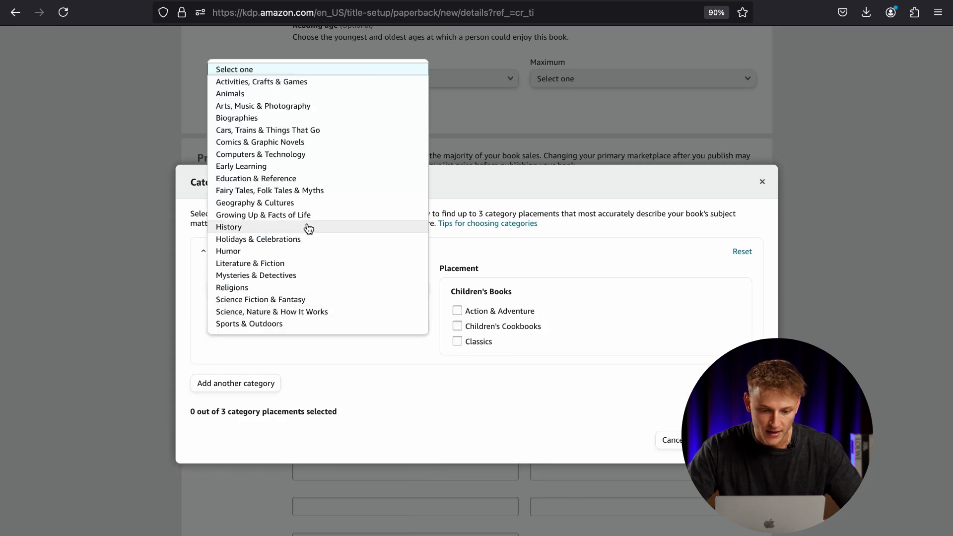
pyautogui.click(281, 82)
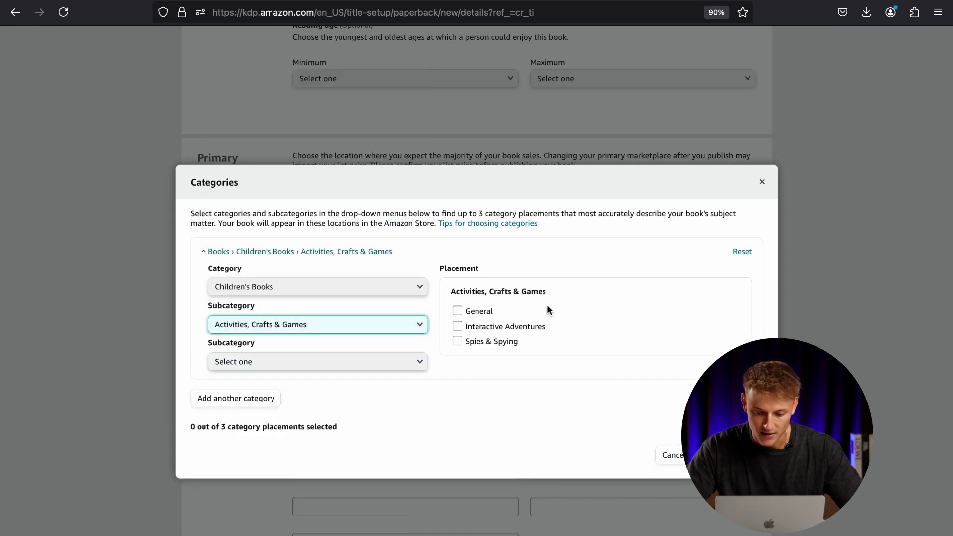
pyautogui.click(479, 312)
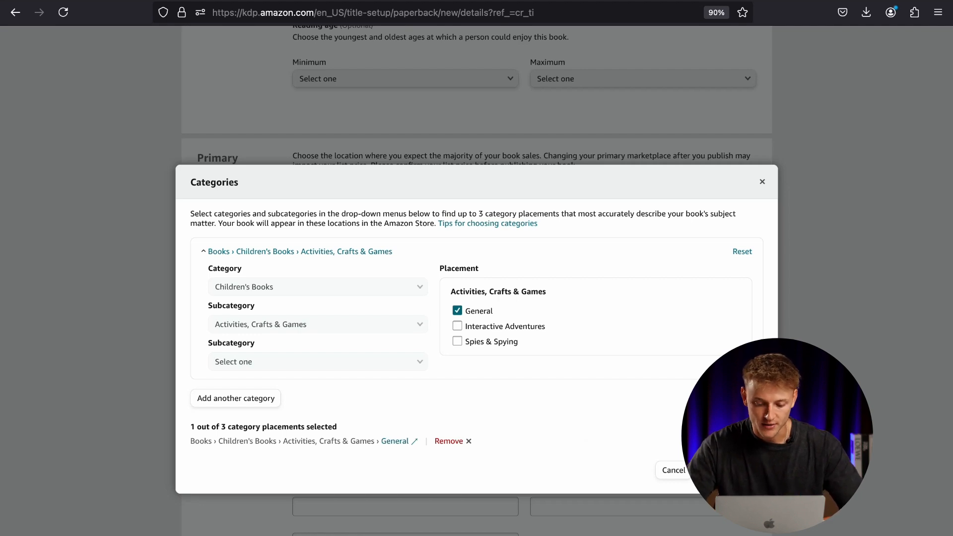
pyautogui.click(728, 470)
# Enter "Kawaii Coloring" and "Gift for boys" as the first two keywords of the book.
pyautogui.scroll(-3, 574, 309)
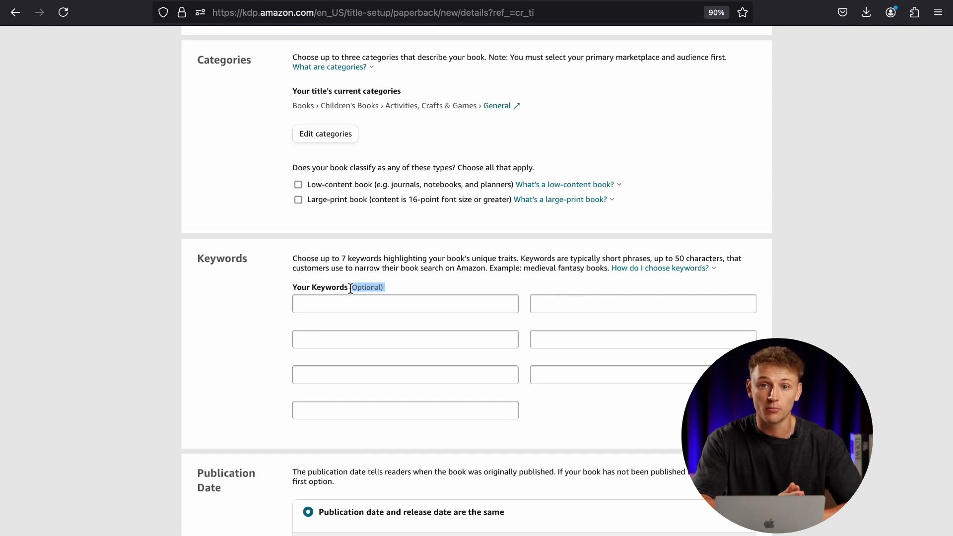
pyautogui.click(346, 308)
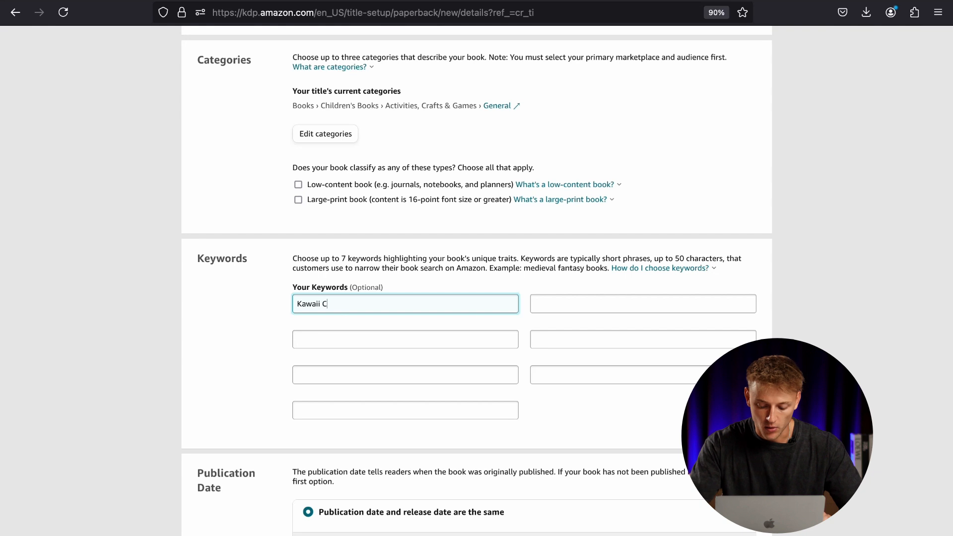
pyautogui.click(541, 309)
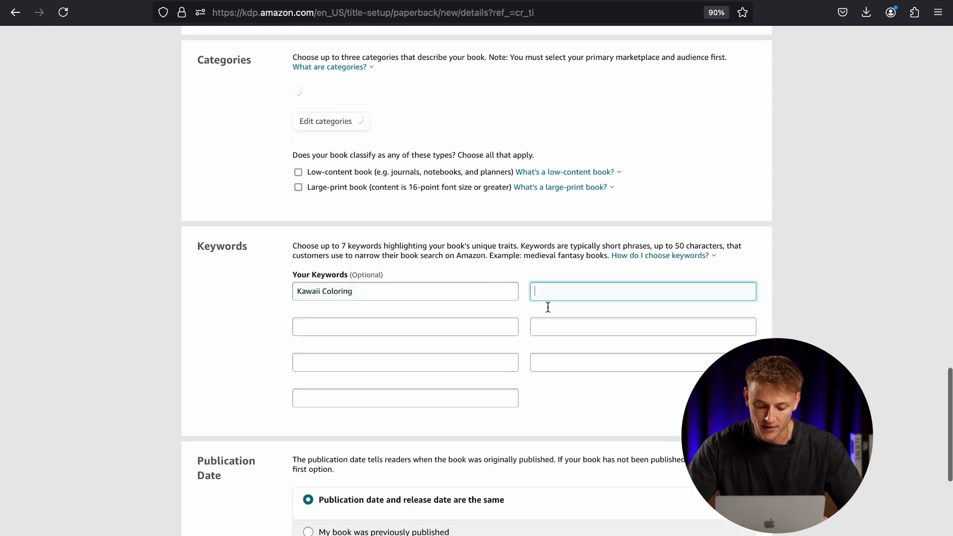
pyautogui.write('Gift for biys')
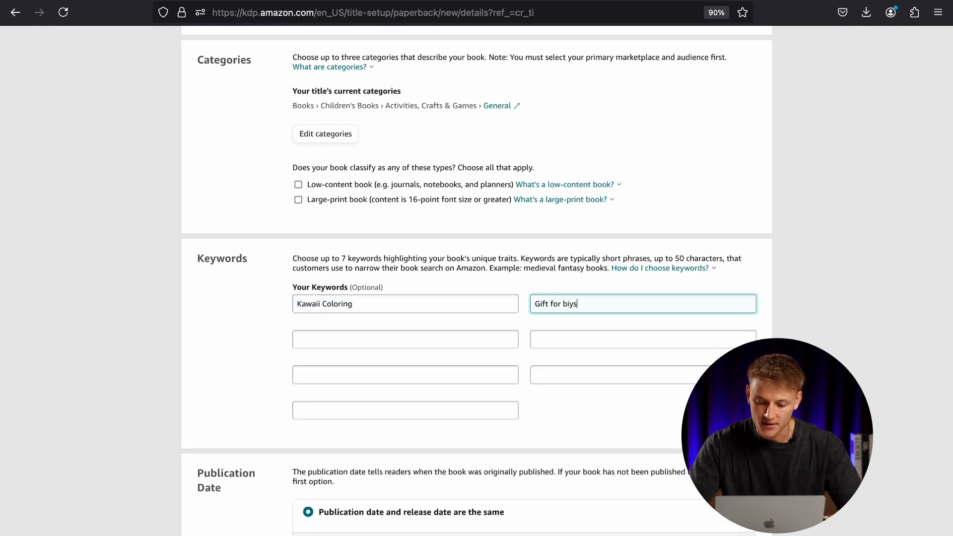
pyautogui.click(643, 376)
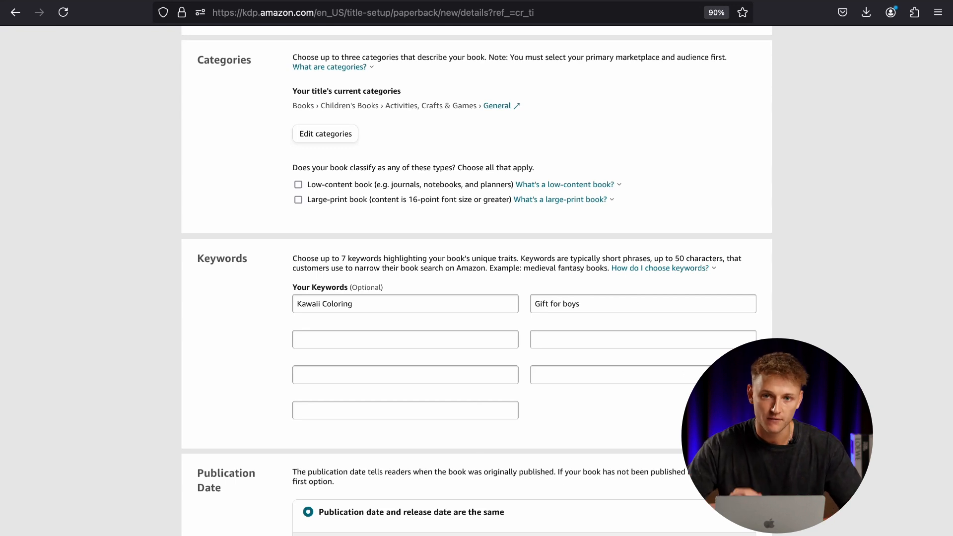
# Save the paperback details, continue to the content stage, and assign a free KDP ISBN to the book.
pyautogui.scroll(-5, 352, 269)
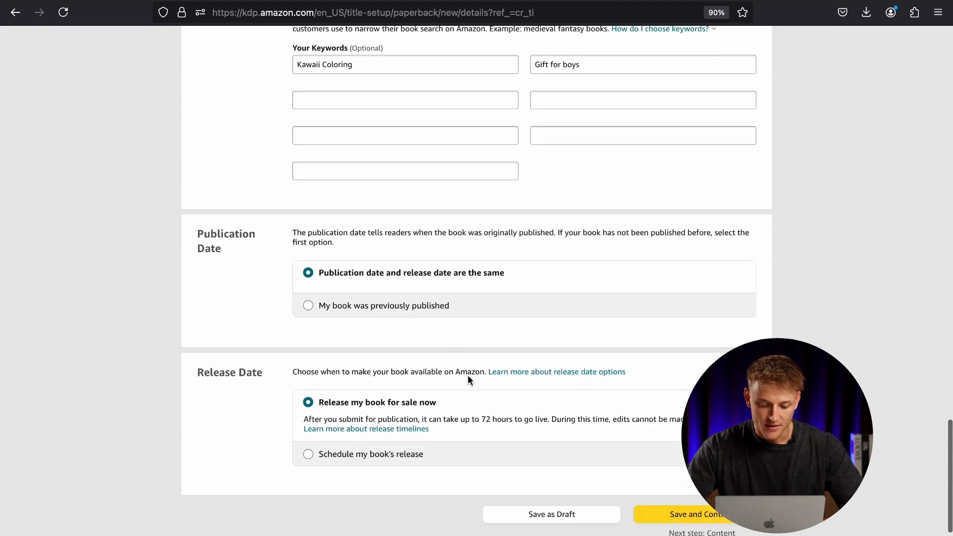
pyautogui.scroll(-2, 547, 407)
pyautogui.click(660, 459)
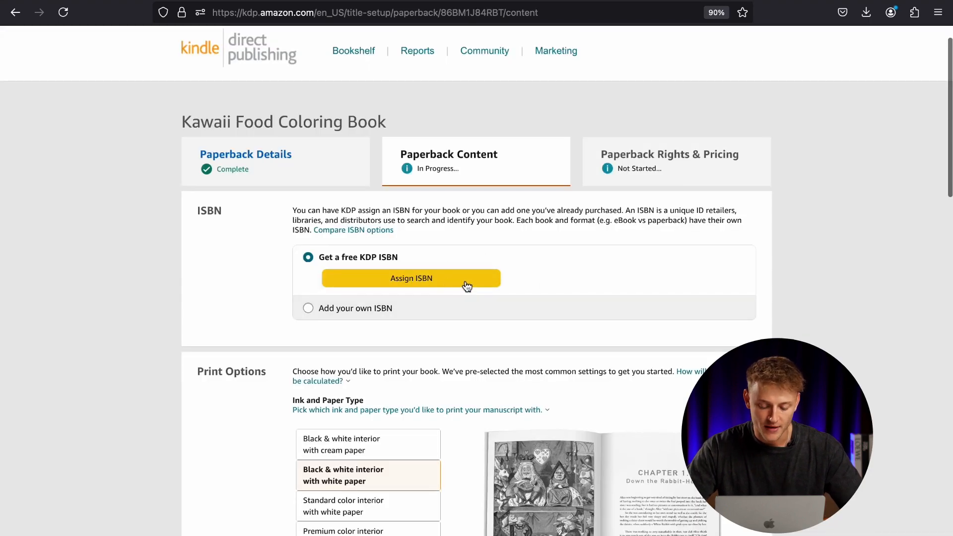
pyautogui.click(441, 284)
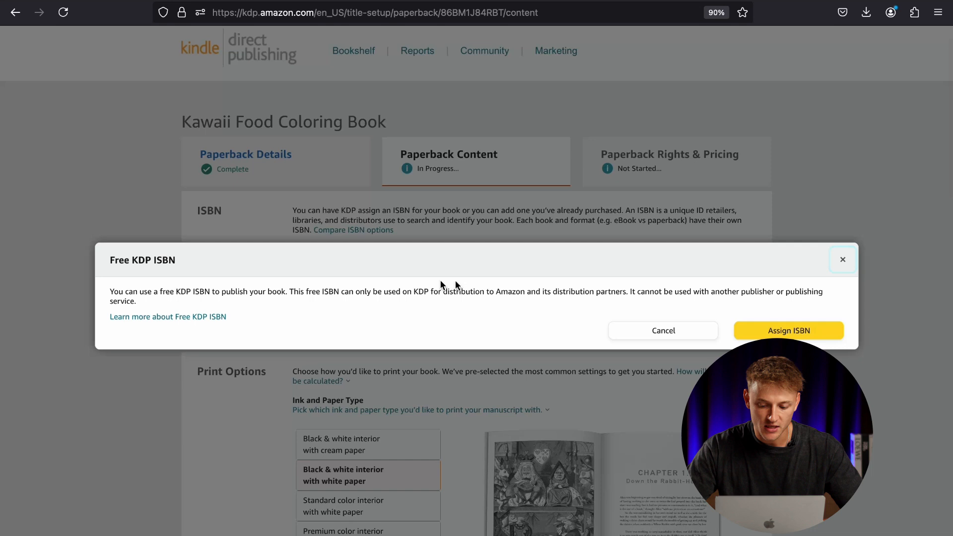
pyautogui.click(746, 333)
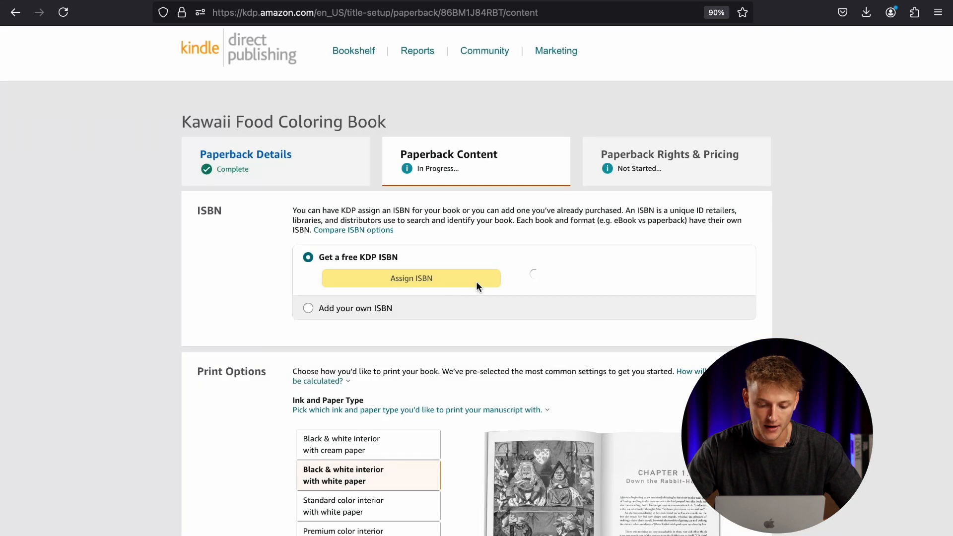
# Set the trim size to 8.5 x 11 in, keeping the black & white interior with white paper.
pyautogui.scroll(-2, 136, 262)
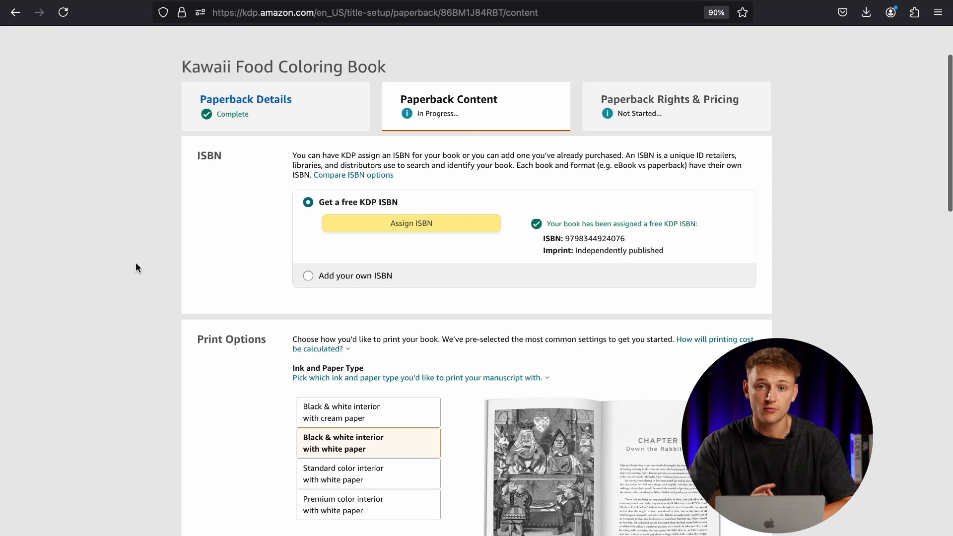
pyautogui.scroll(-5, 136, 263)
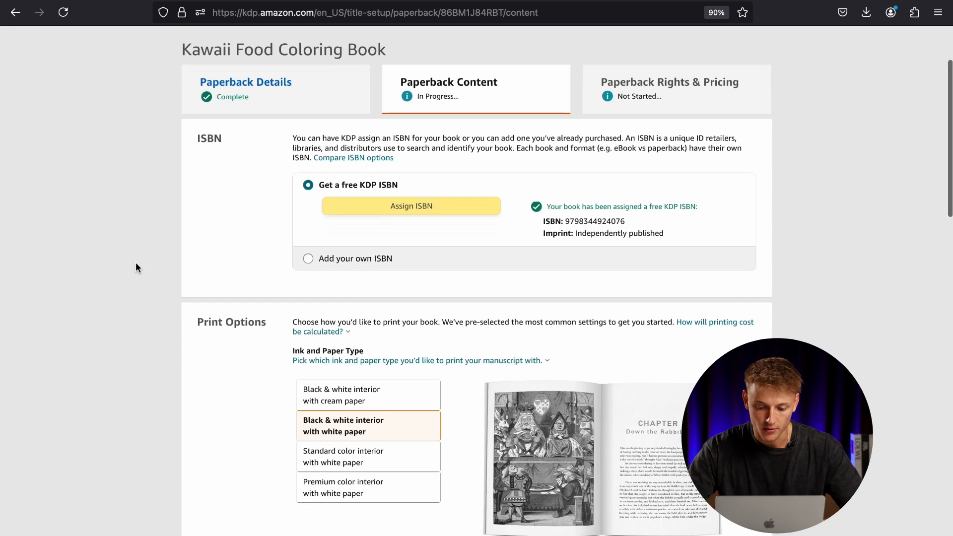
pyautogui.scroll(-2, 135, 263)
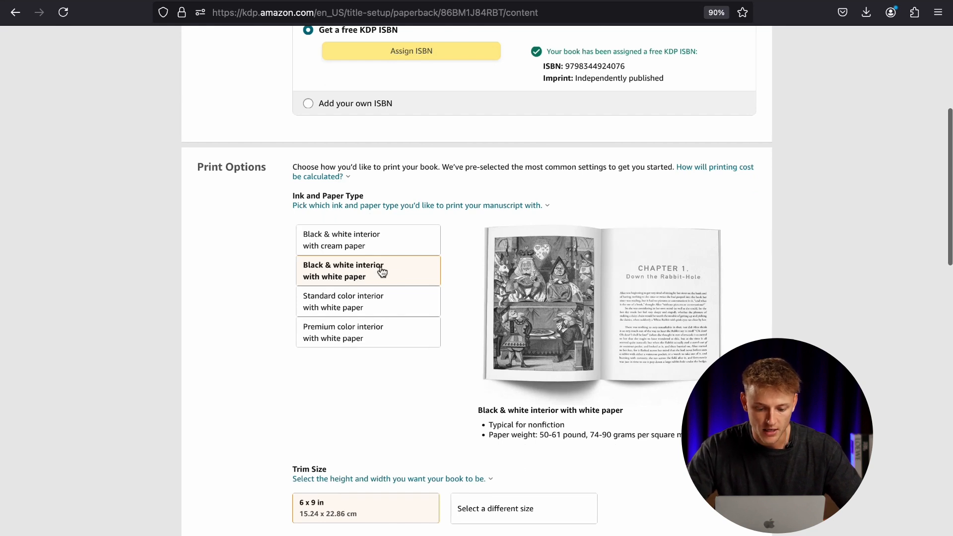
pyautogui.scroll(-9, 217, 278)
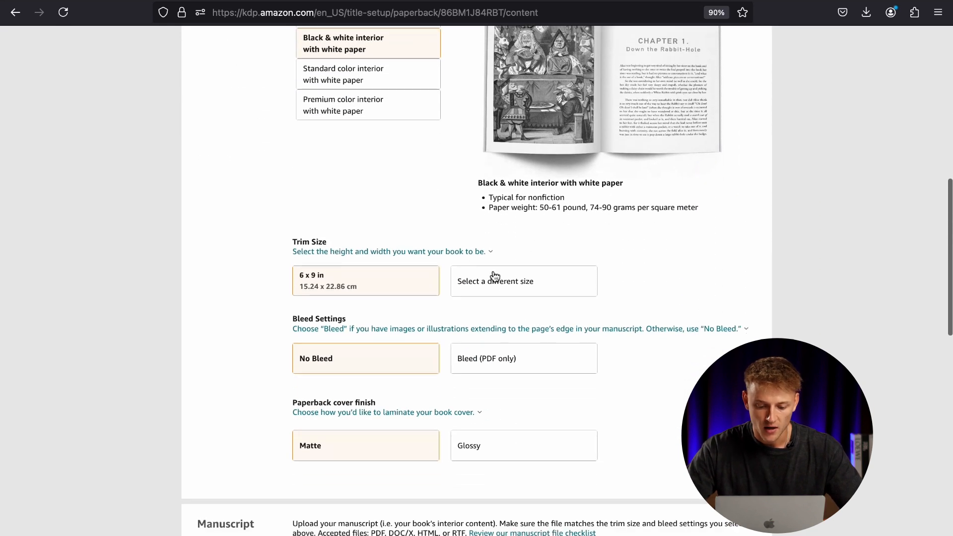
pyautogui.click(494, 276)
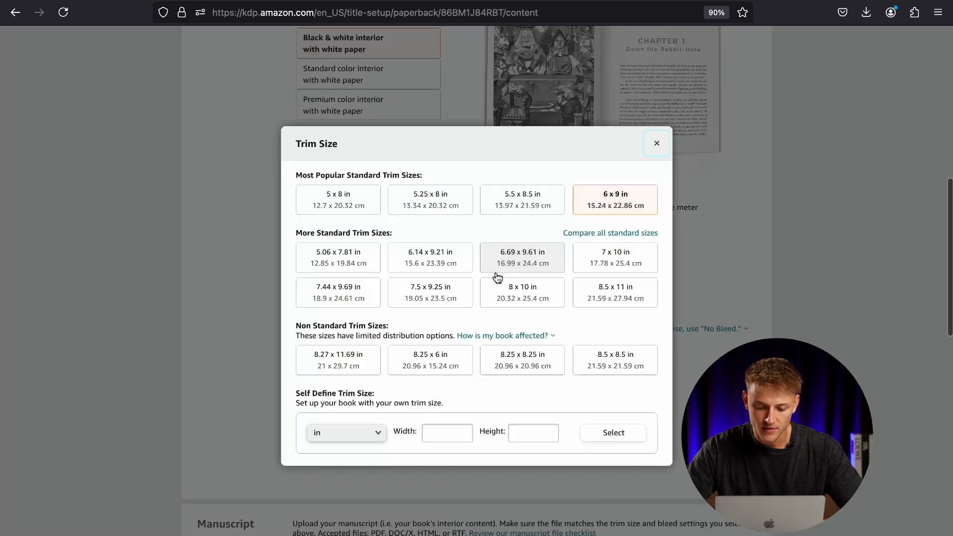
pyautogui.click(620, 300)
# Try the Bleed (PDF only) setting, return to No Bleed, and look over the matte and glossy cover finishes.
pyautogui.scroll(-2, 558, 313)
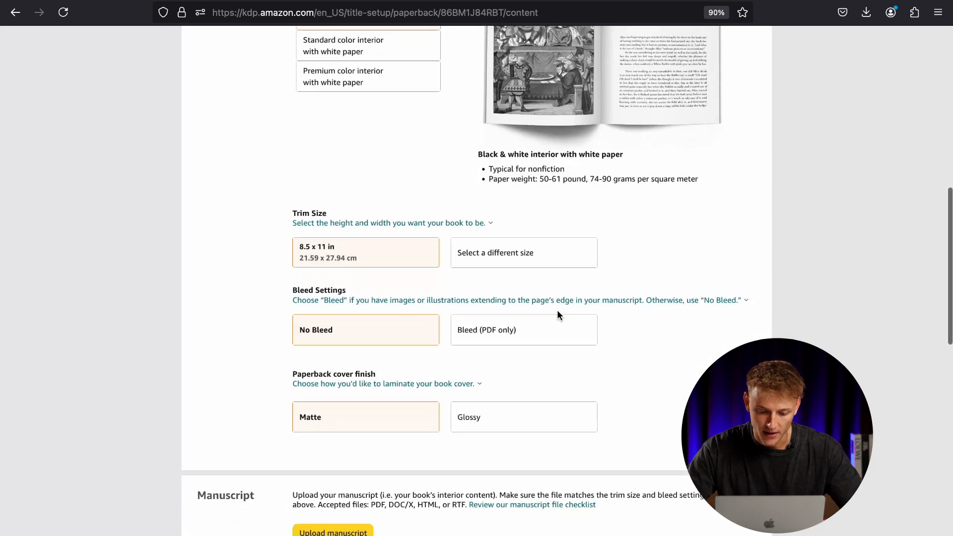
pyautogui.click(531, 337)
pyautogui.click(402, 338)
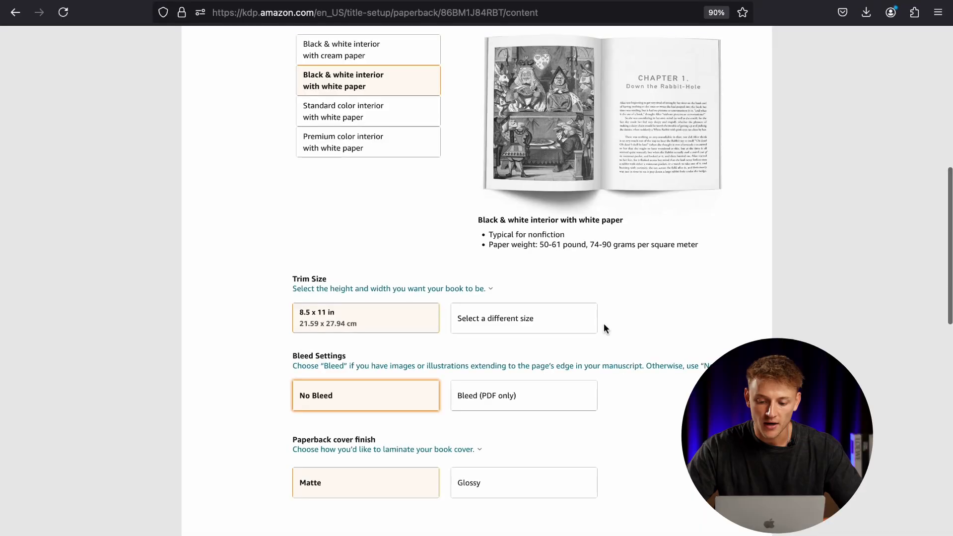
pyautogui.scroll(1, 604, 328)
pyautogui.scroll(-3, 604, 328)
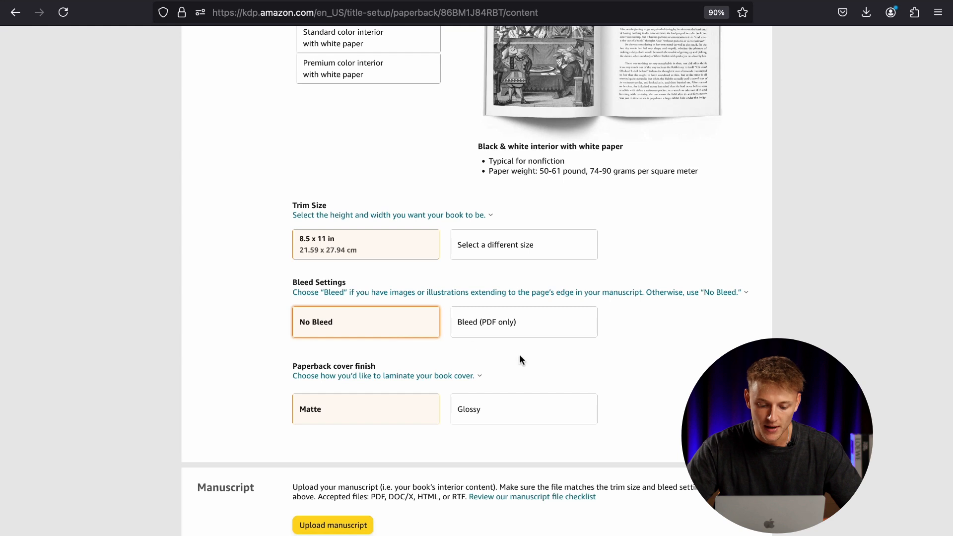
pyautogui.scroll(-3, 519, 353)
pyautogui.doubleClick(357, 286)
pyautogui.click(565, 285)
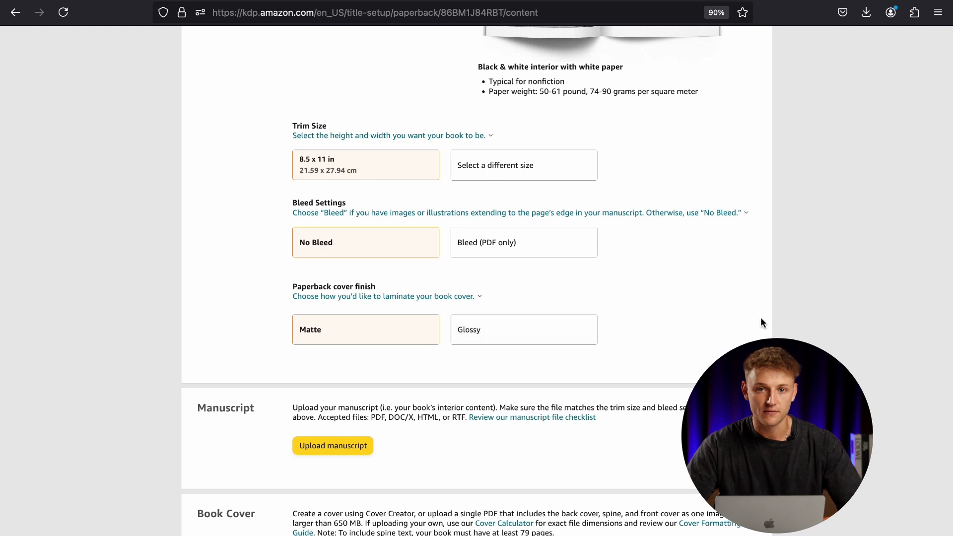
# Set the book cover source to an existing print-ready PDF instead of Cover Creator.
pyautogui.scroll(-5, 762, 319)
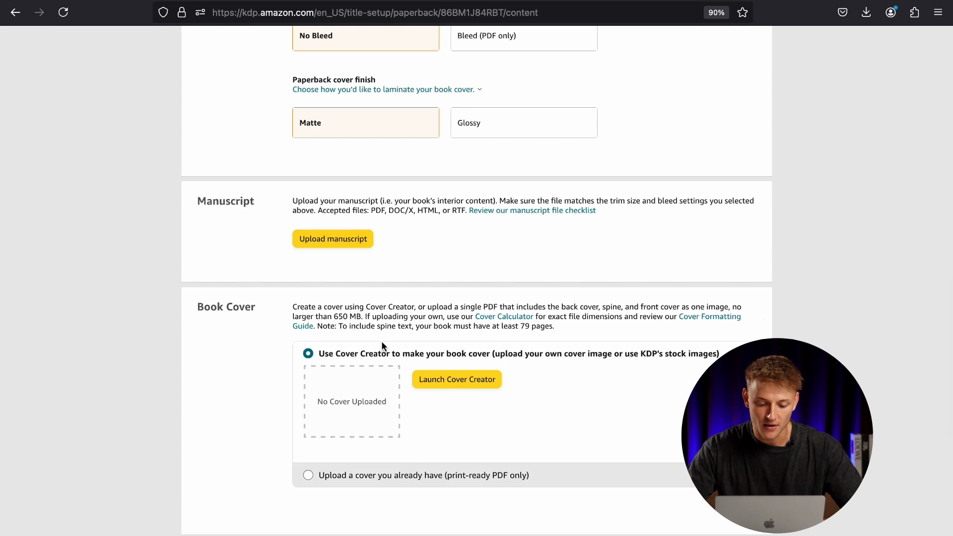
pyautogui.click(211, 327)
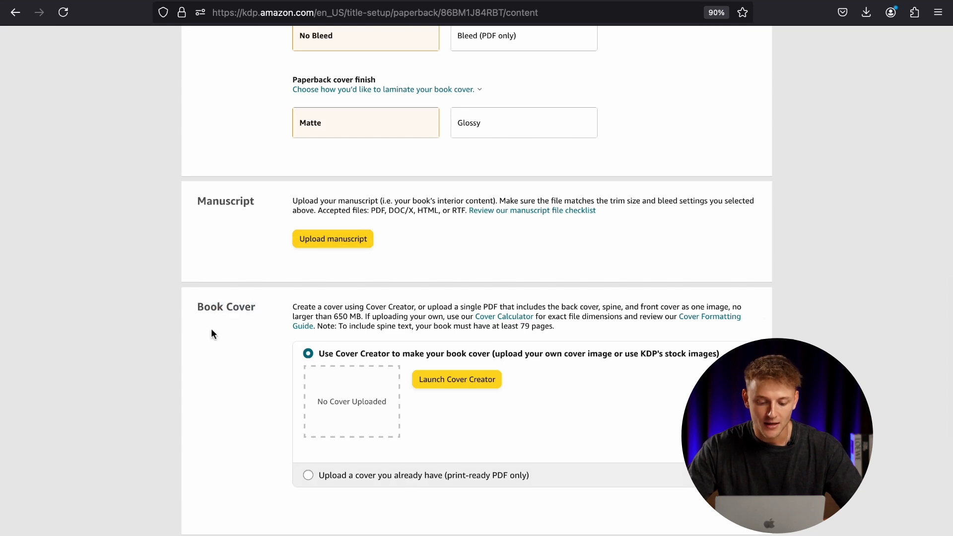
pyautogui.scroll(-1, 457, 359)
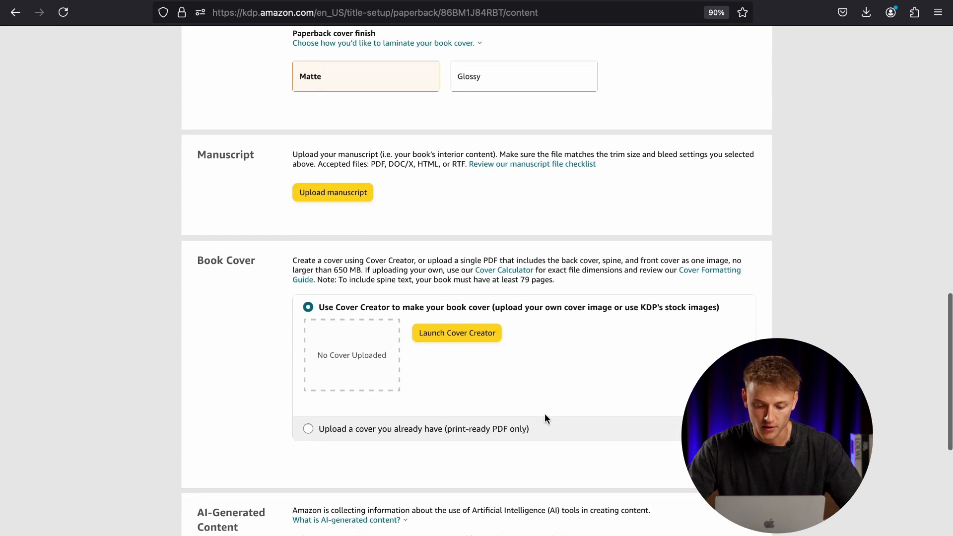
pyautogui.click(519, 430)
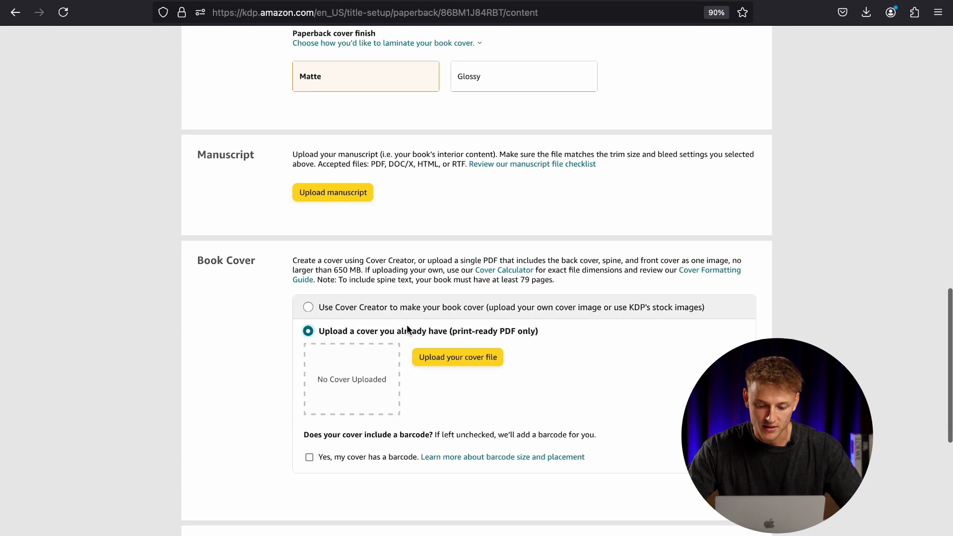
pyautogui.scroll(1, 435, 330)
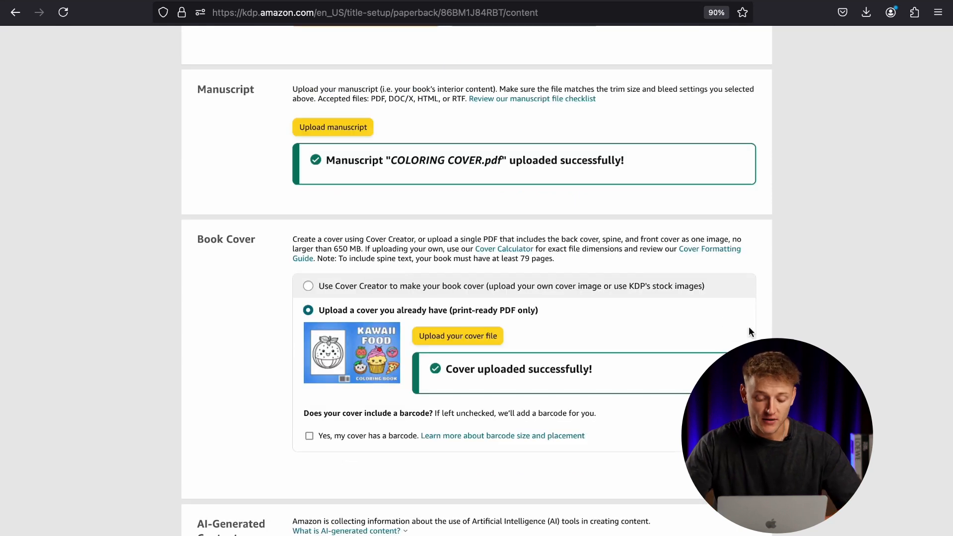
# Declare that AI tools were used in creating the book, and set the AI-generated texts to None.
pyautogui.scroll(-5, 623, 332)
pyautogui.scroll(-3, 623, 335)
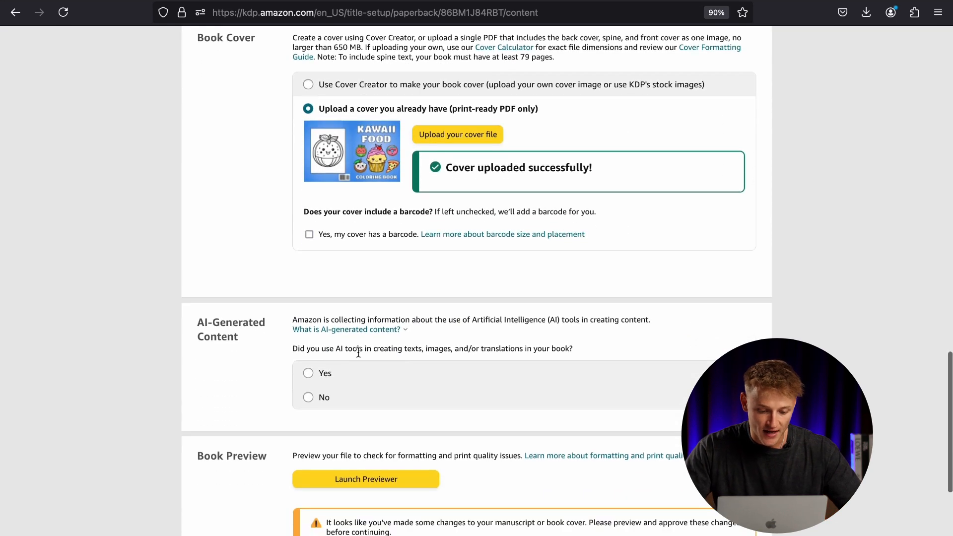
pyautogui.scroll(-1, 496, 367)
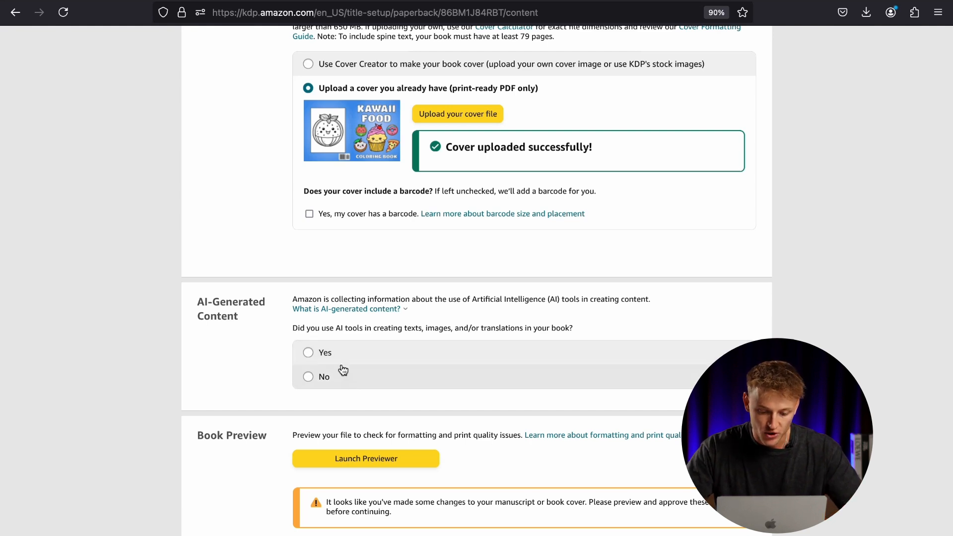
pyautogui.click(338, 355)
pyautogui.scroll(2, 448, 332)
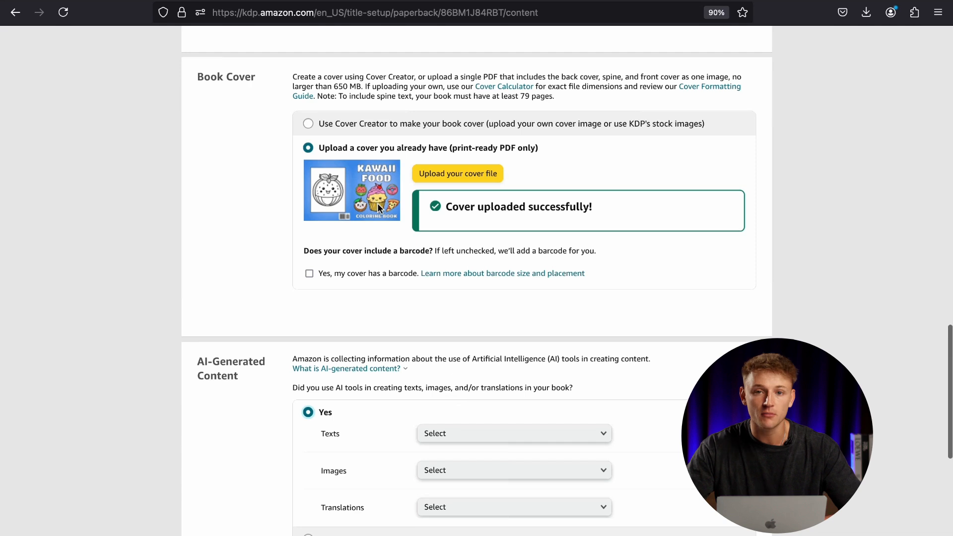
pyautogui.scroll(-2, 377, 204)
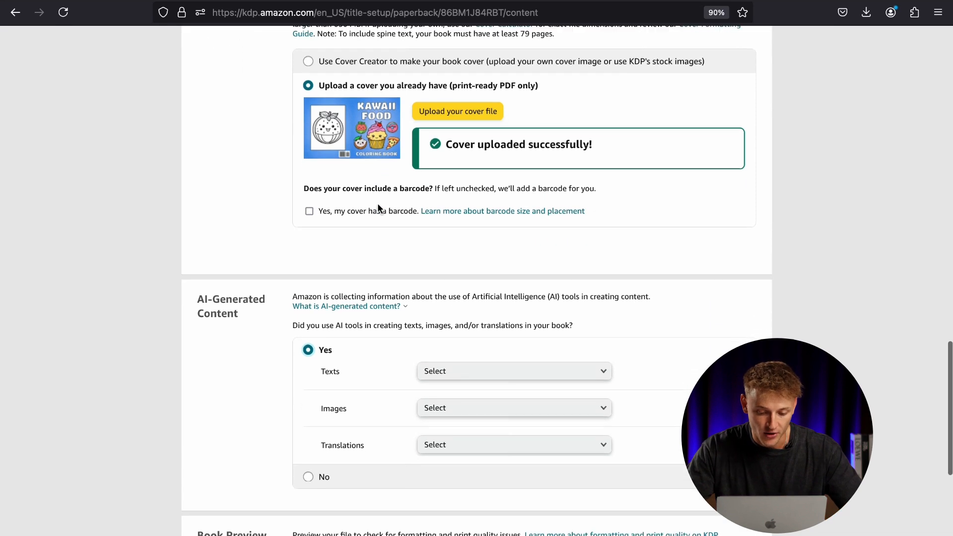
pyautogui.scroll(-2, 418, 225)
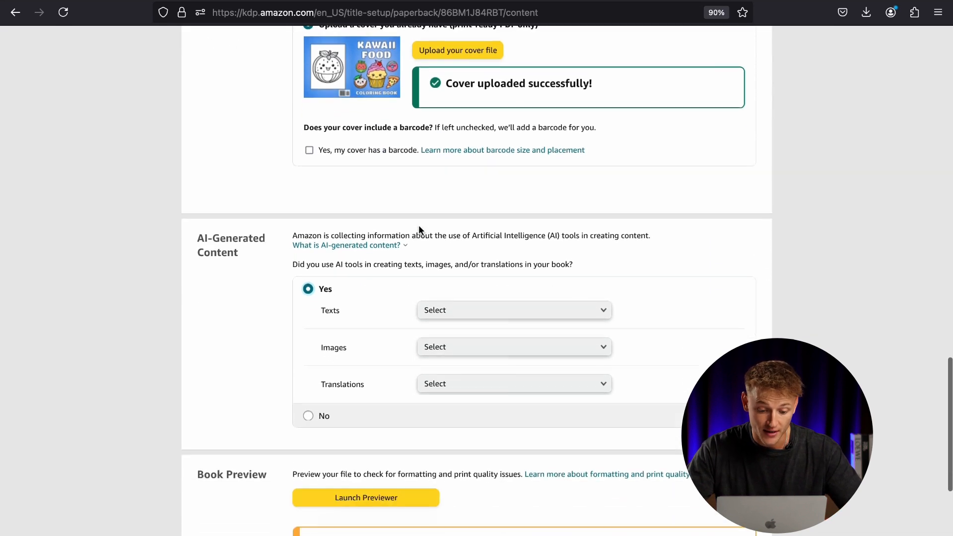
pyautogui.click(478, 317)
pyautogui.click(481, 313)
# Declare many AI-generated images with extensive editing, made with Kittl AI, and set translations to None.
pyautogui.click(478, 346)
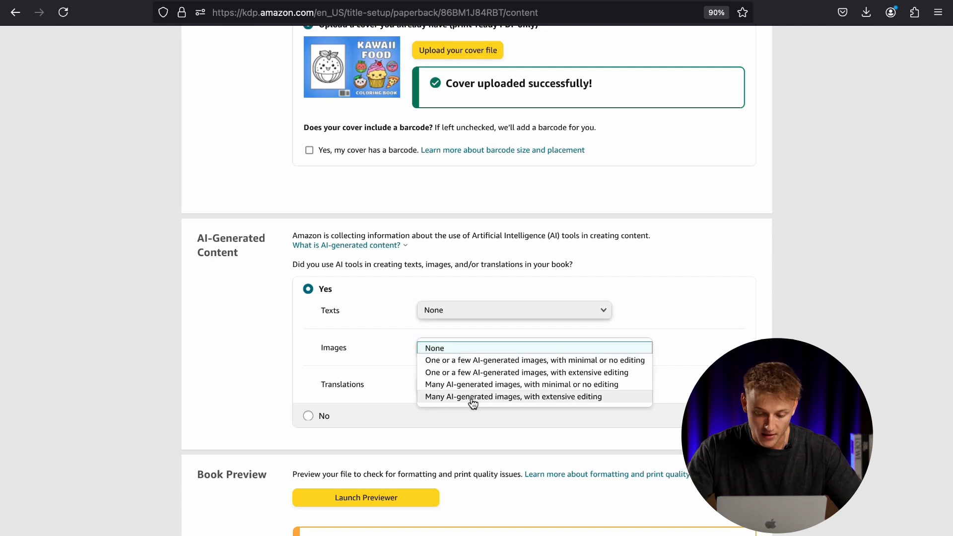
pyautogui.click(473, 397)
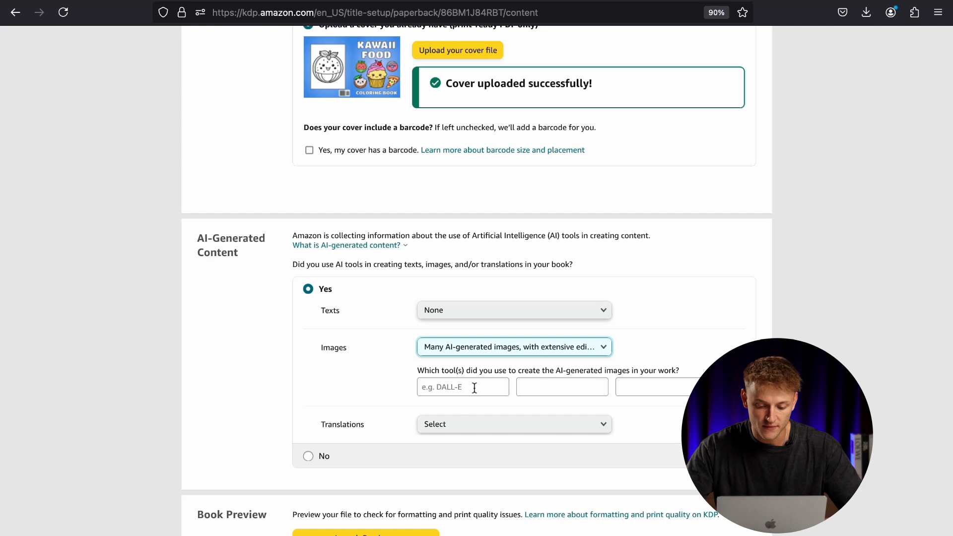
pyautogui.click(474, 388)
pyautogui.write('Kittl AI')
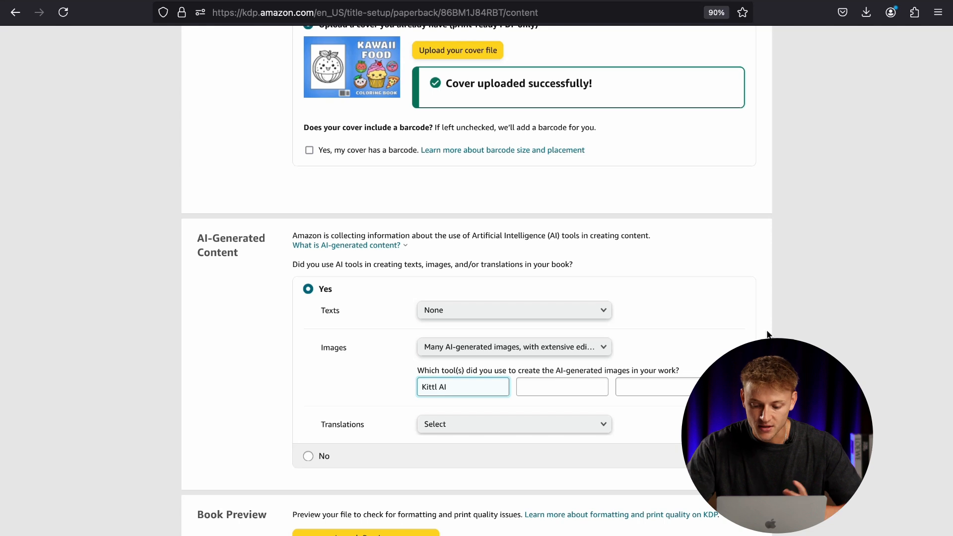
pyautogui.click(523, 430)
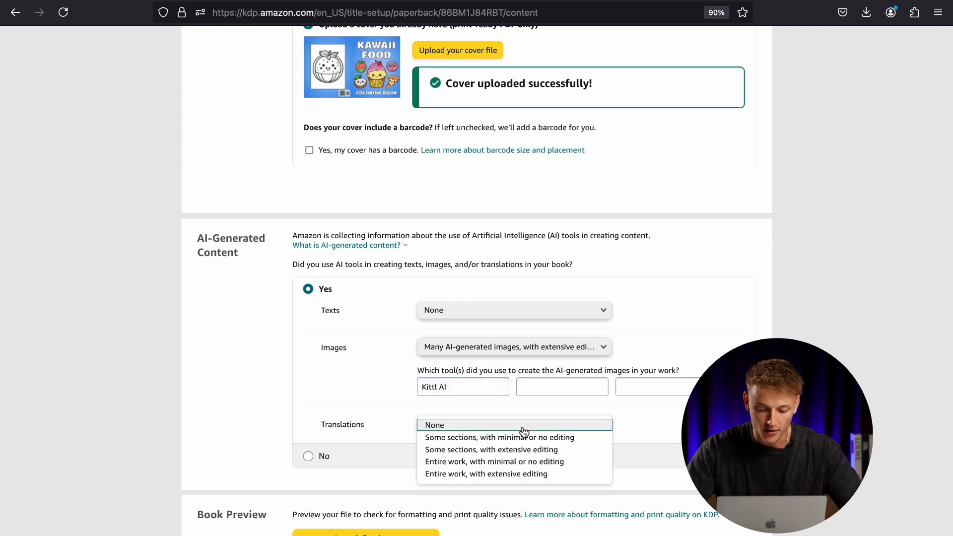
pyautogui.click(485, 429)
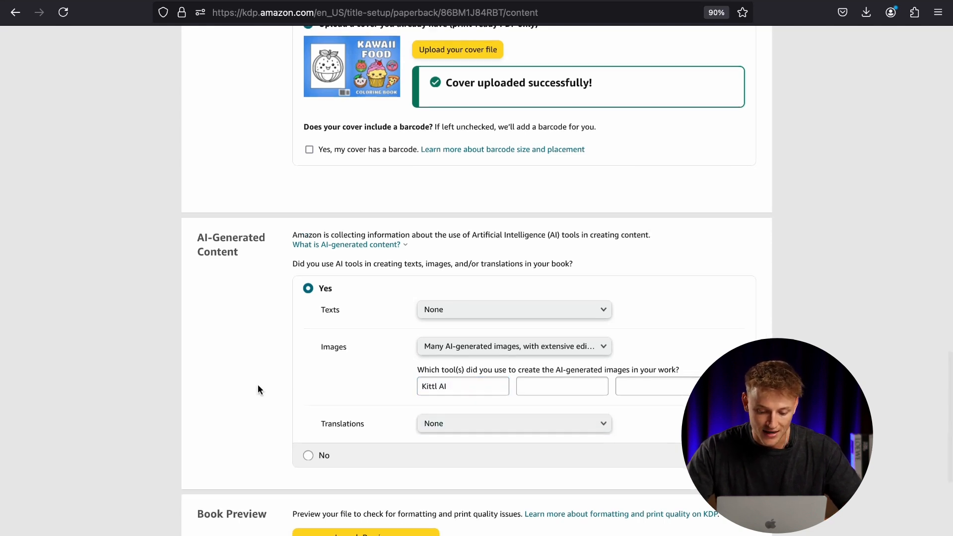
# Launch the print previewer for the book and read the quality check notes on file rejections and barcode overlap.
pyautogui.scroll(-5, 257, 389)
pyautogui.click(390, 367)
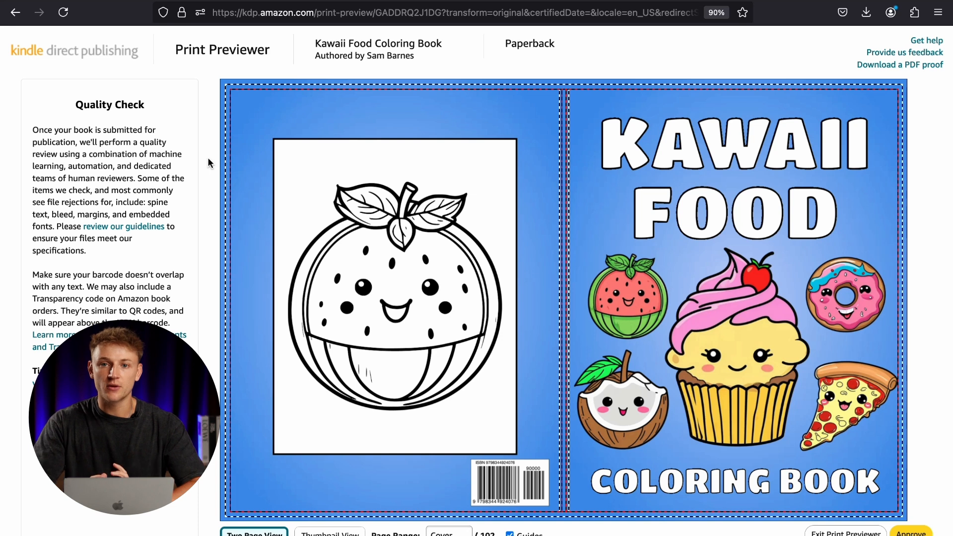
pyautogui.moveTo(139, 166); pyautogui.dragTo(104, 274)
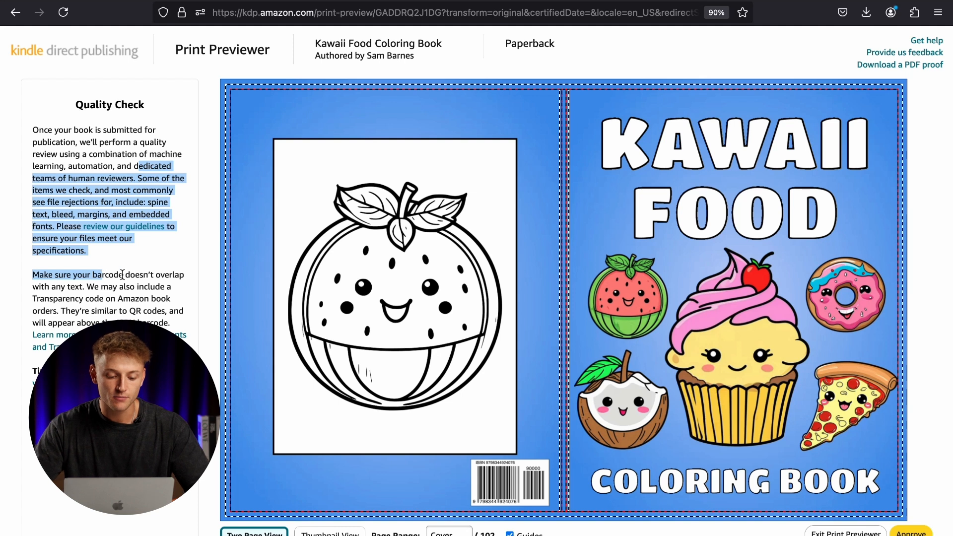
# Page through the cover and first interior spreads in the print previewer and approve the book.
pyautogui.click(122, 274)
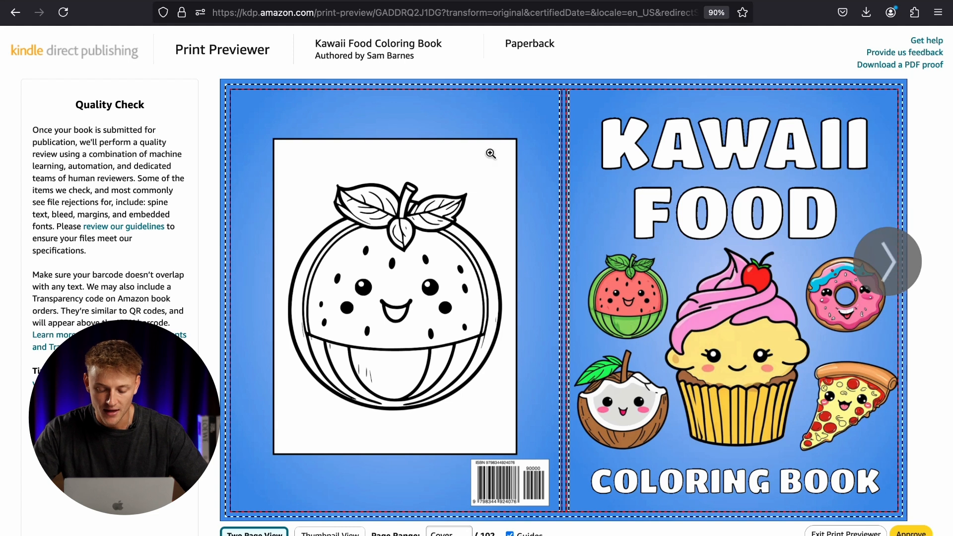
pyautogui.click(888, 259)
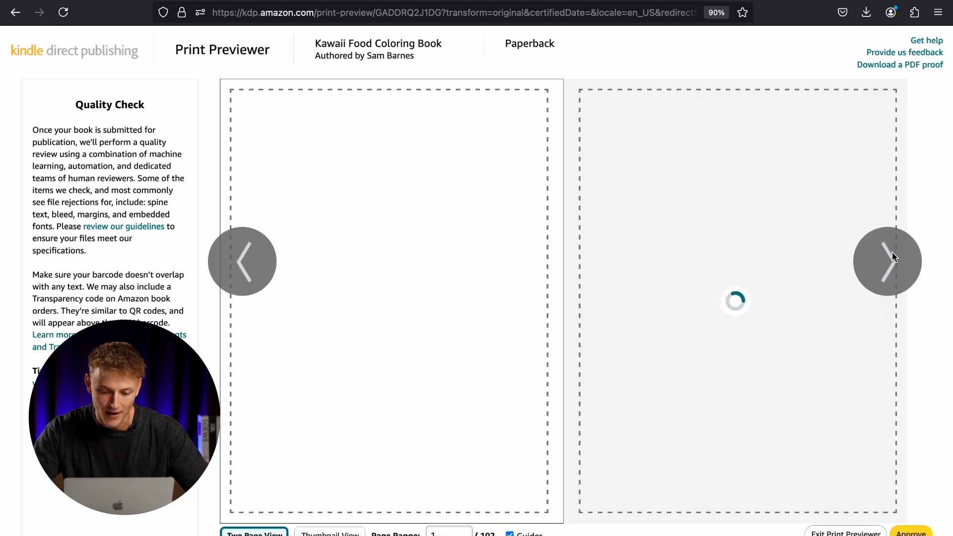
pyautogui.click(876, 284)
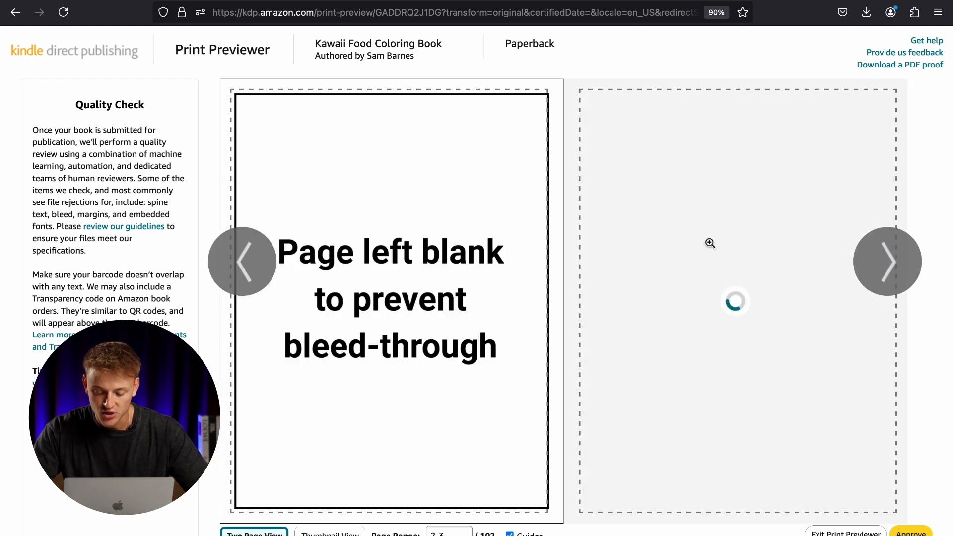
pyautogui.click(887, 263)
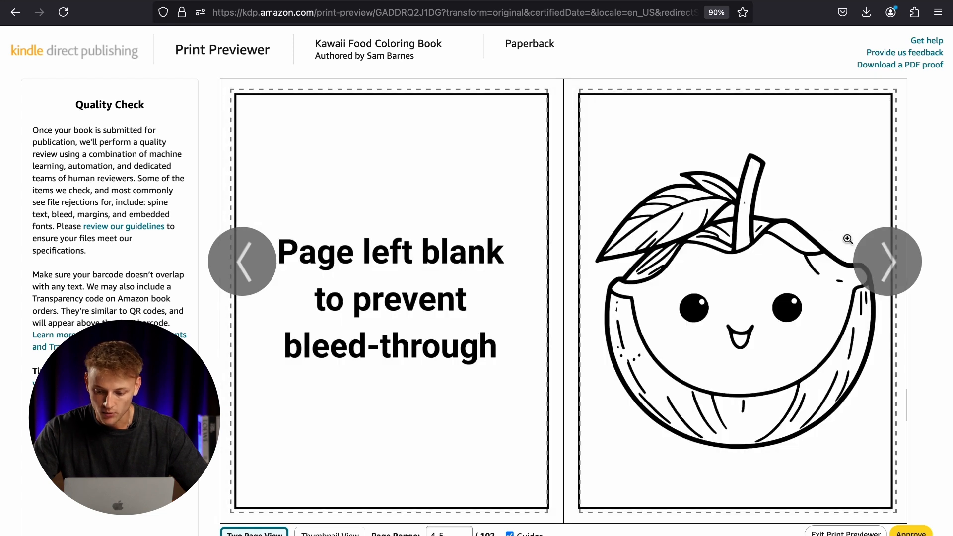
pyautogui.click(869, 261)
pyautogui.click(869, 260)
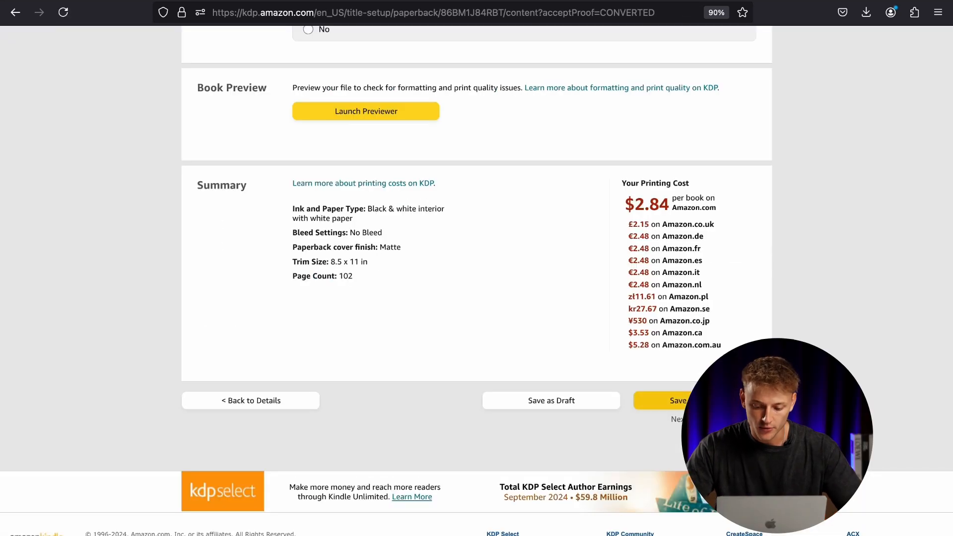
# Save the paperback content and continue to the pricing, royalties and distribution settings.
pyautogui.click(665, 400)
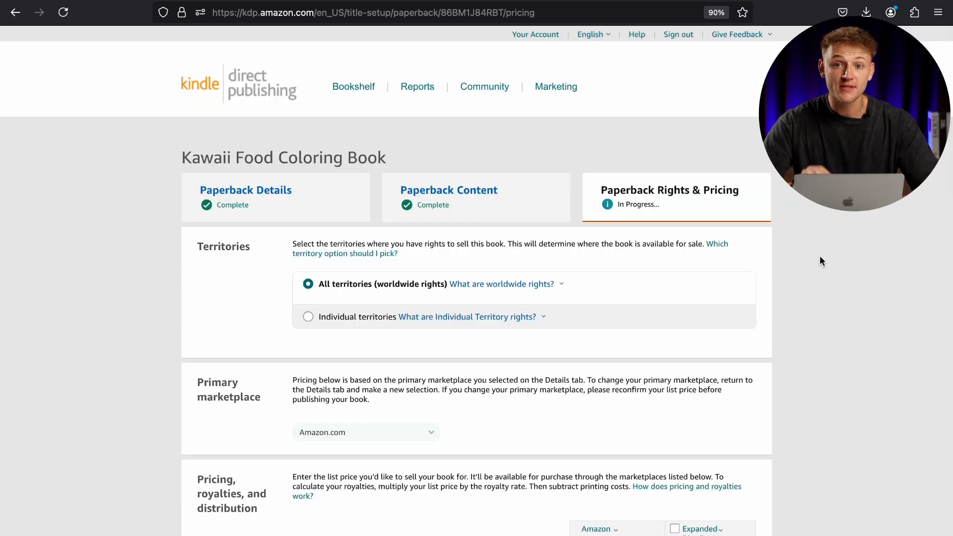
pyautogui.scroll(-2, 819, 255)
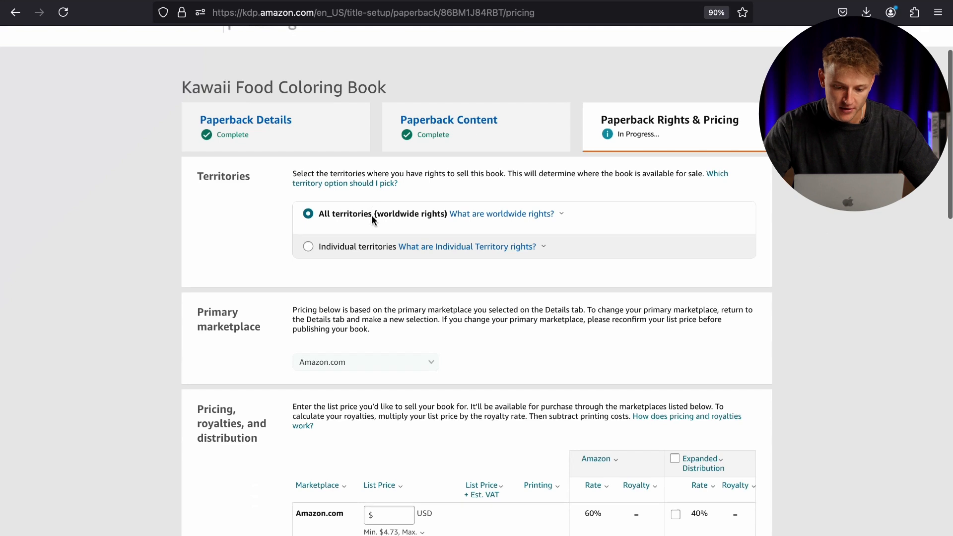
pyautogui.scroll(-3, 372, 219)
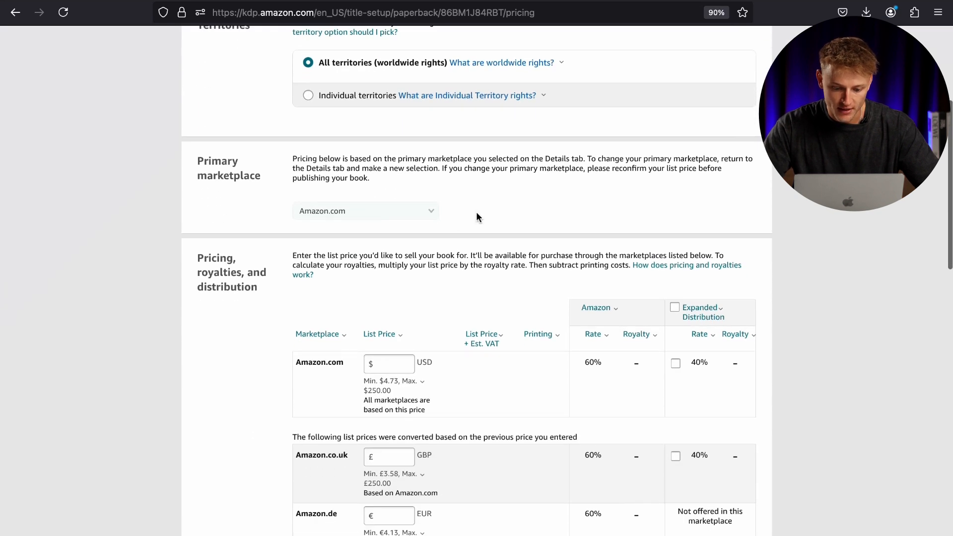
pyautogui.scroll(-3, 477, 217)
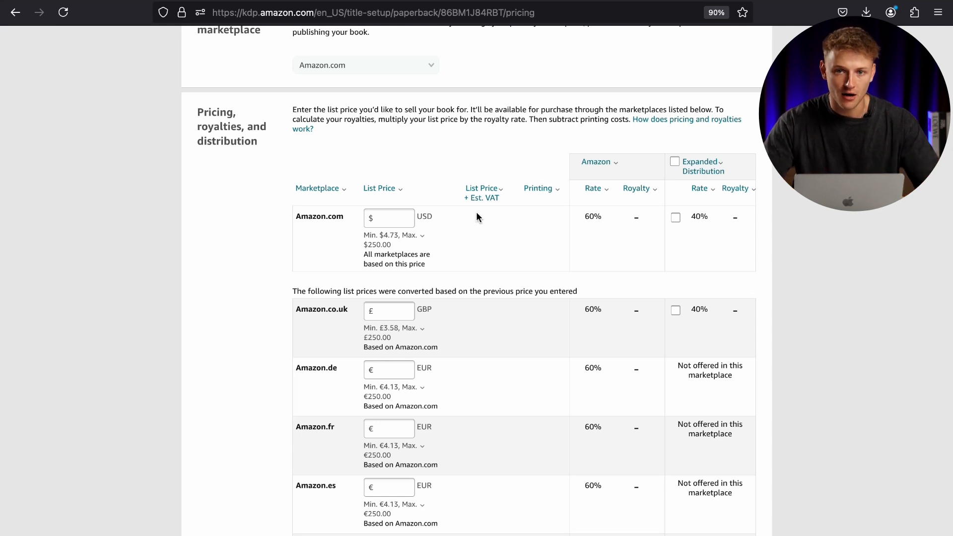
# Set the list price to 8.99 USD for Amazon.com and 6.99 GBP for Amazon.co.uk.
pyautogui.click(401, 218)
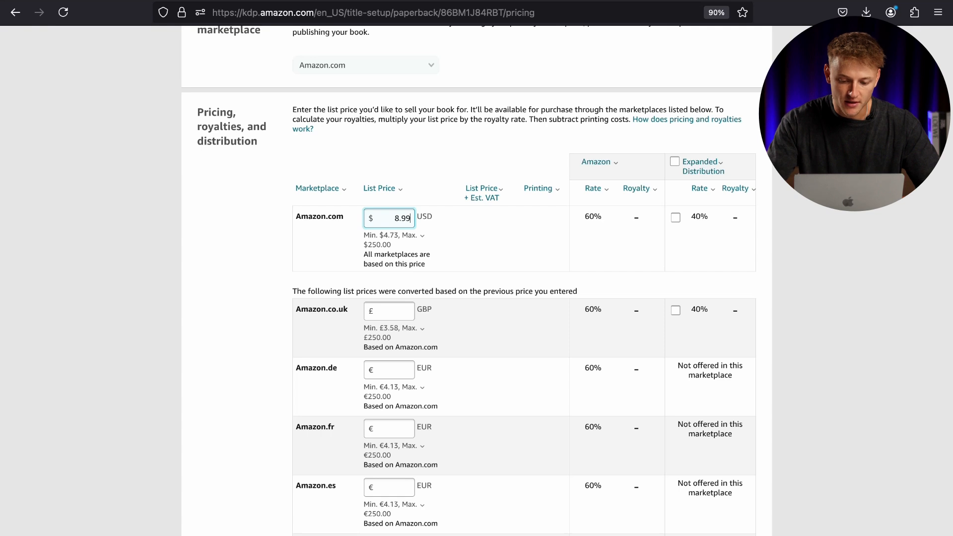
pyautogui.click(435, 154)
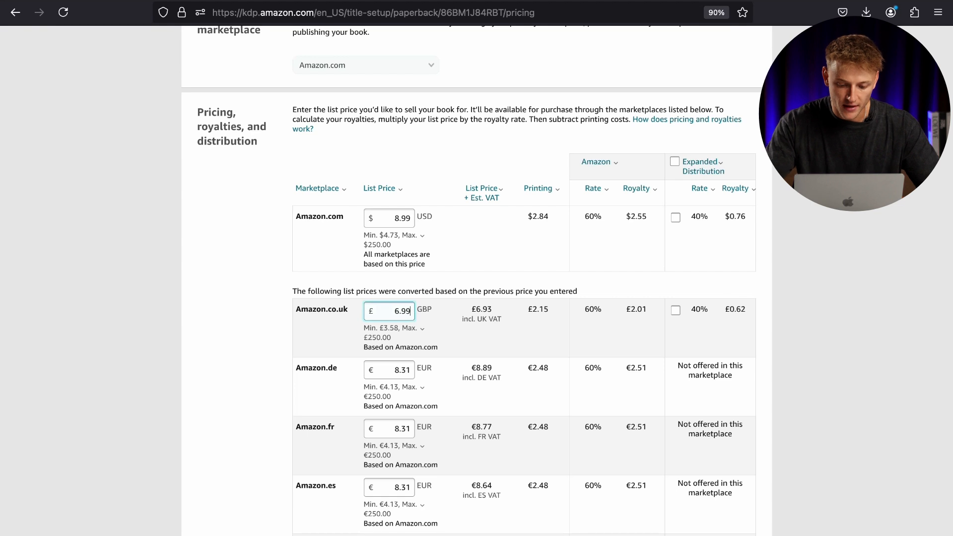
pyautogui.click(285, 330)
pyautogui.scroll(-1, 285, 330)
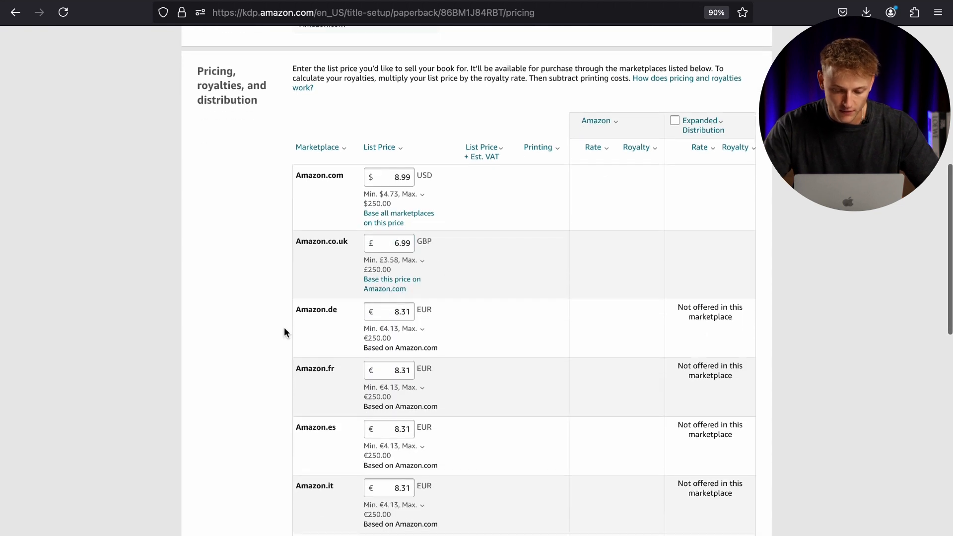
# Examine the list price, printing cost and royalty per sale for Amazon.com and Amazon.co.uk.
pyautogui.click(422, 260)
pyautogui.click(437, 245)
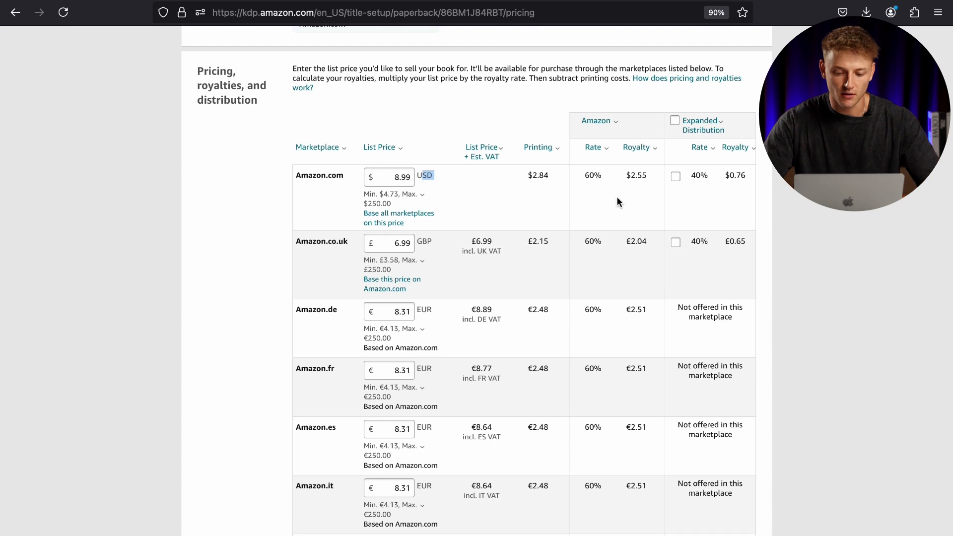
pyautogui.click(790, 215)
pyautogui.scroll(1, 790, 215)
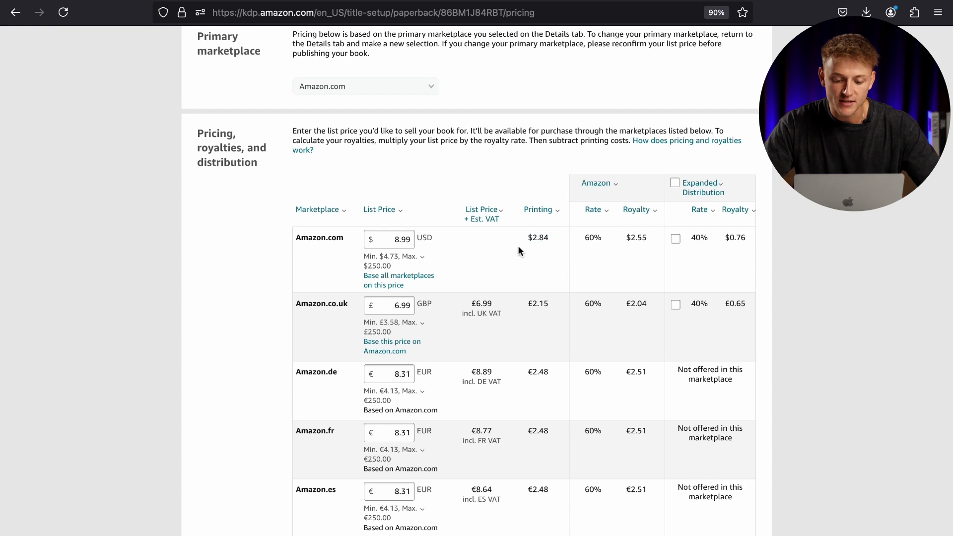
pyautogui.moveTo(395, 240); pyautogui.dragTo(427, 240)
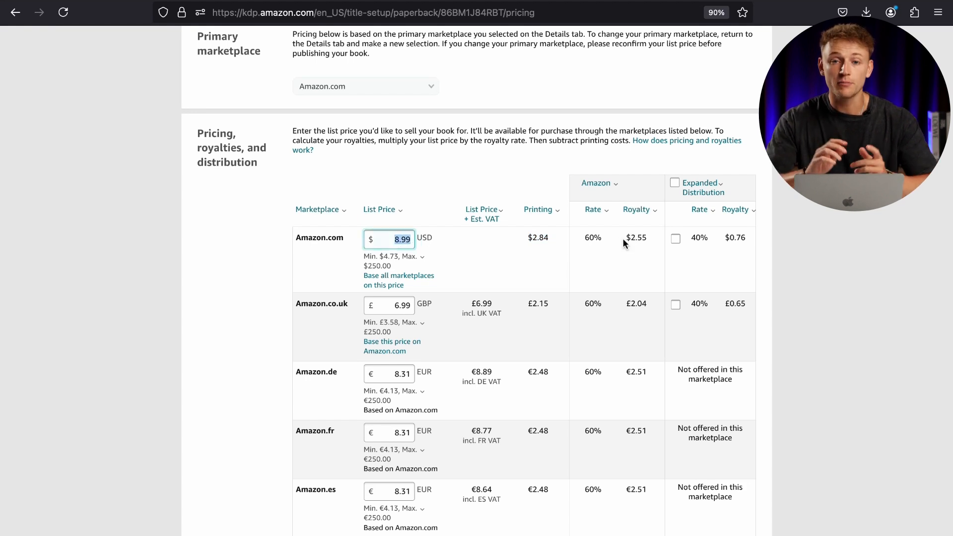
pyautogui.doubleClick(543, 241)
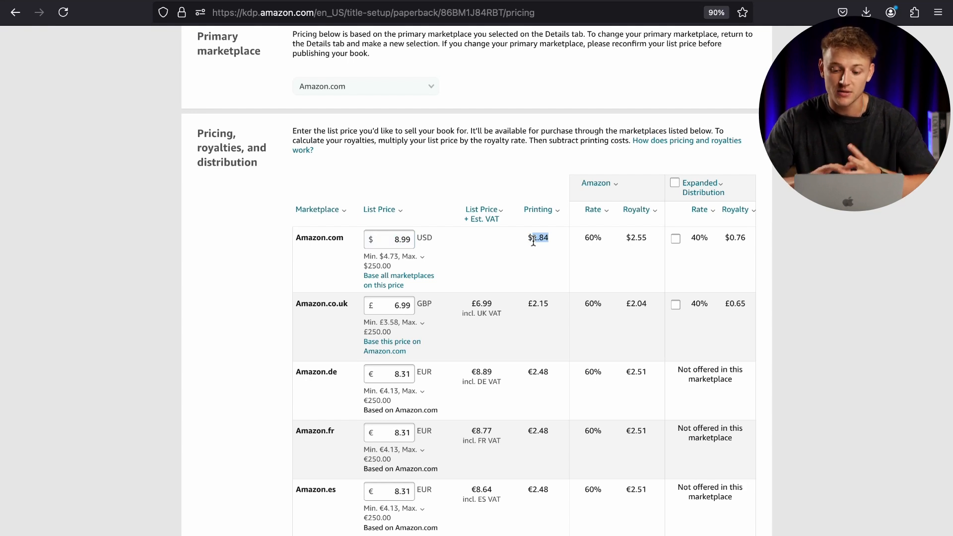
pyautogui.moveTo(627, 236); pyautogui.dragTo(647, 237)
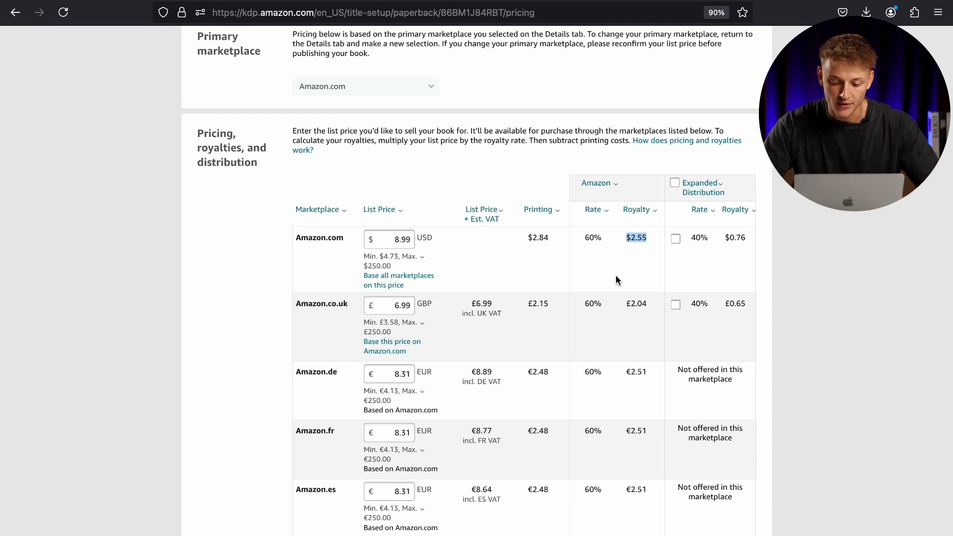
pyautogui.click(628, 304)
pyautogui.click(790, 294)
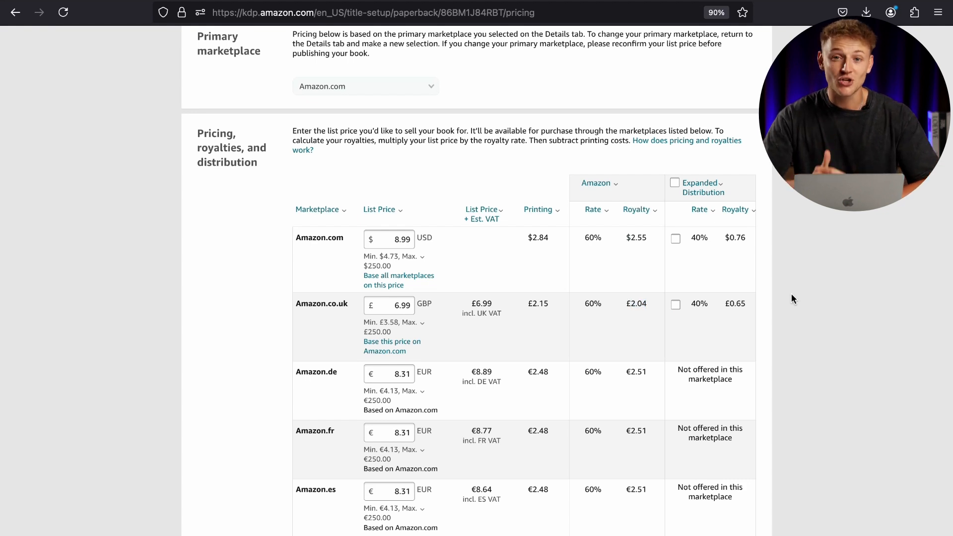
# Enable Expanded Distribution for Amazon.com and Amazon.co.uk and compare its royalty with the standard Amazon.com royalty.
pyautogui.scroll(-1, 791, 294)
pyautogui.click(674, 165)
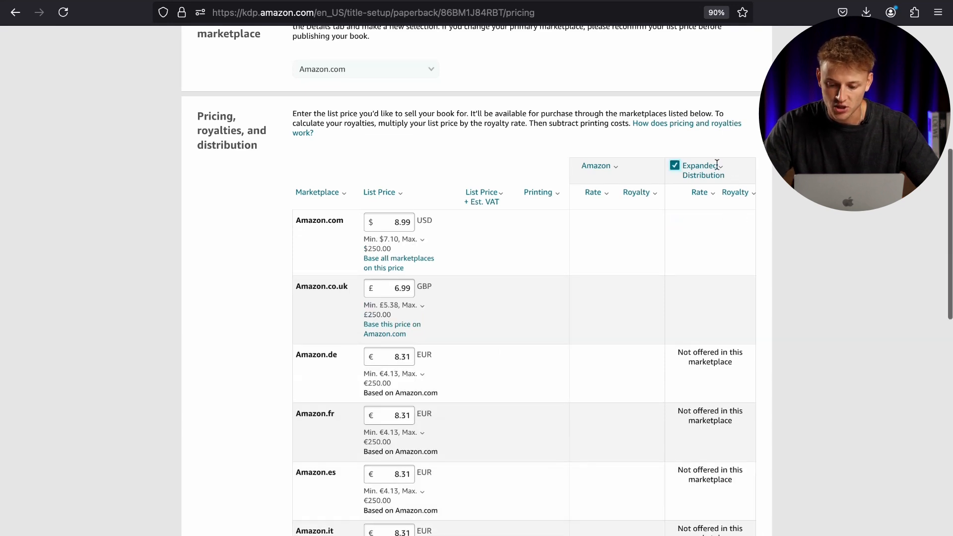
pyautogui.moveTo(714, 166)
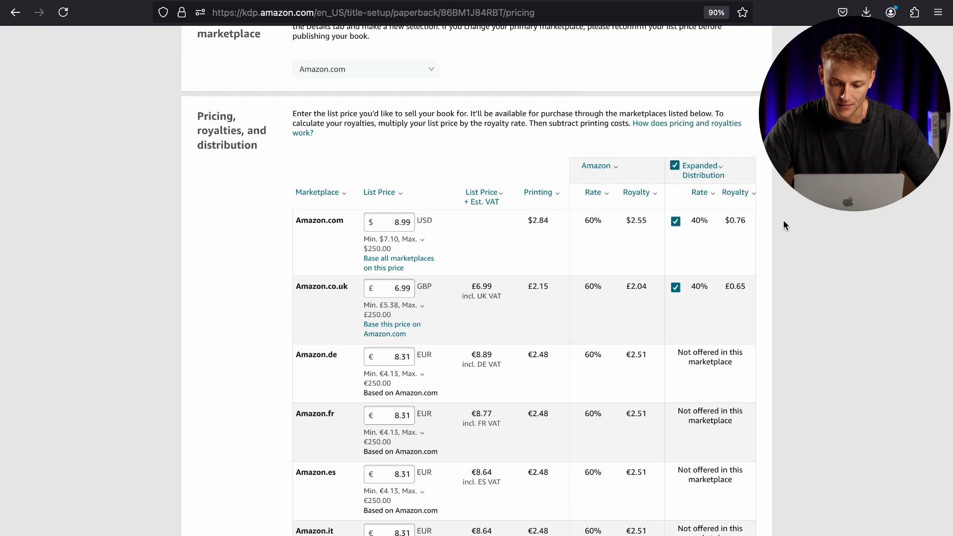
pyautogui.moveTo(724, 221); pyautogui.dragTo(743, 224)
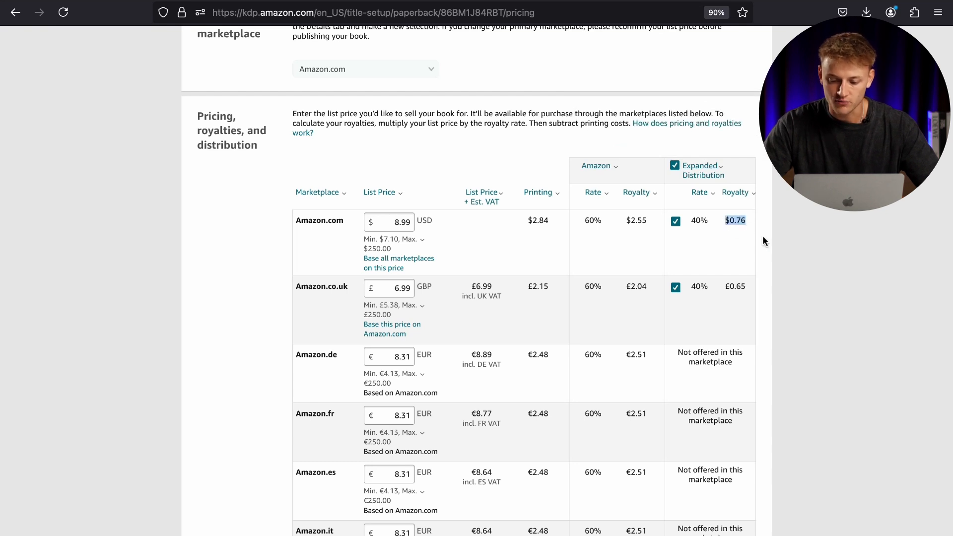
pyautogui.moveTo(647, 221); pyautogui.dragTo(628, 220)
pyautogui.click(794, 240)
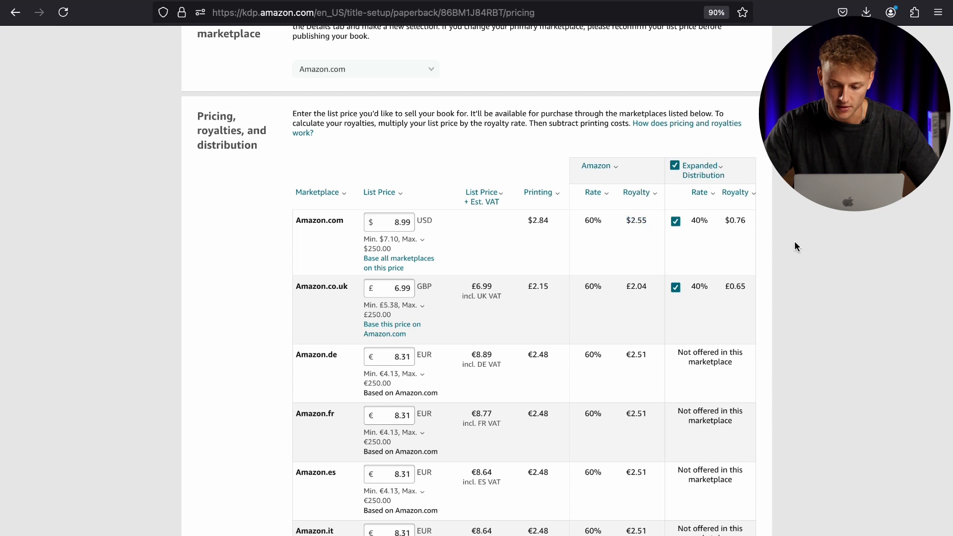
# Publish the paperback book with the entered pricing.
pyautogui.scroll(-13, 793, 240)
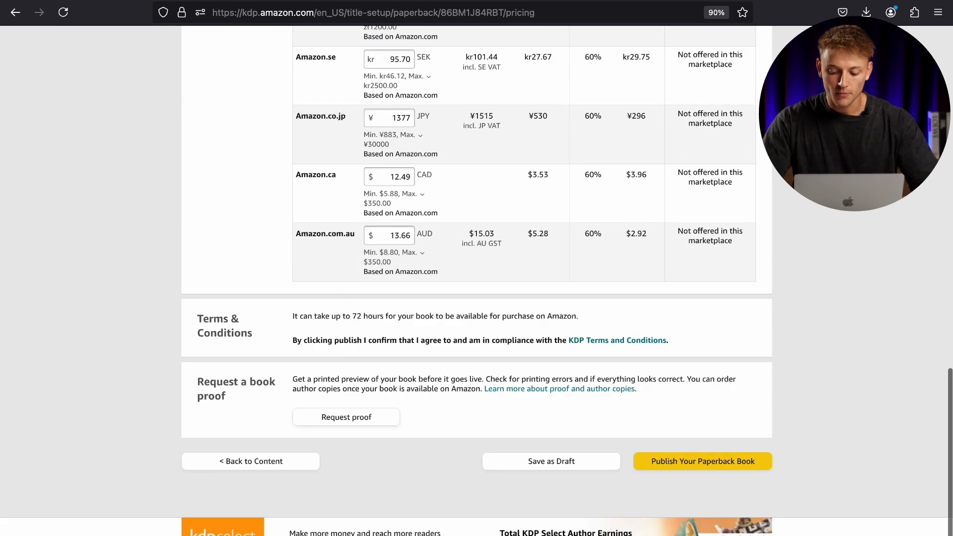